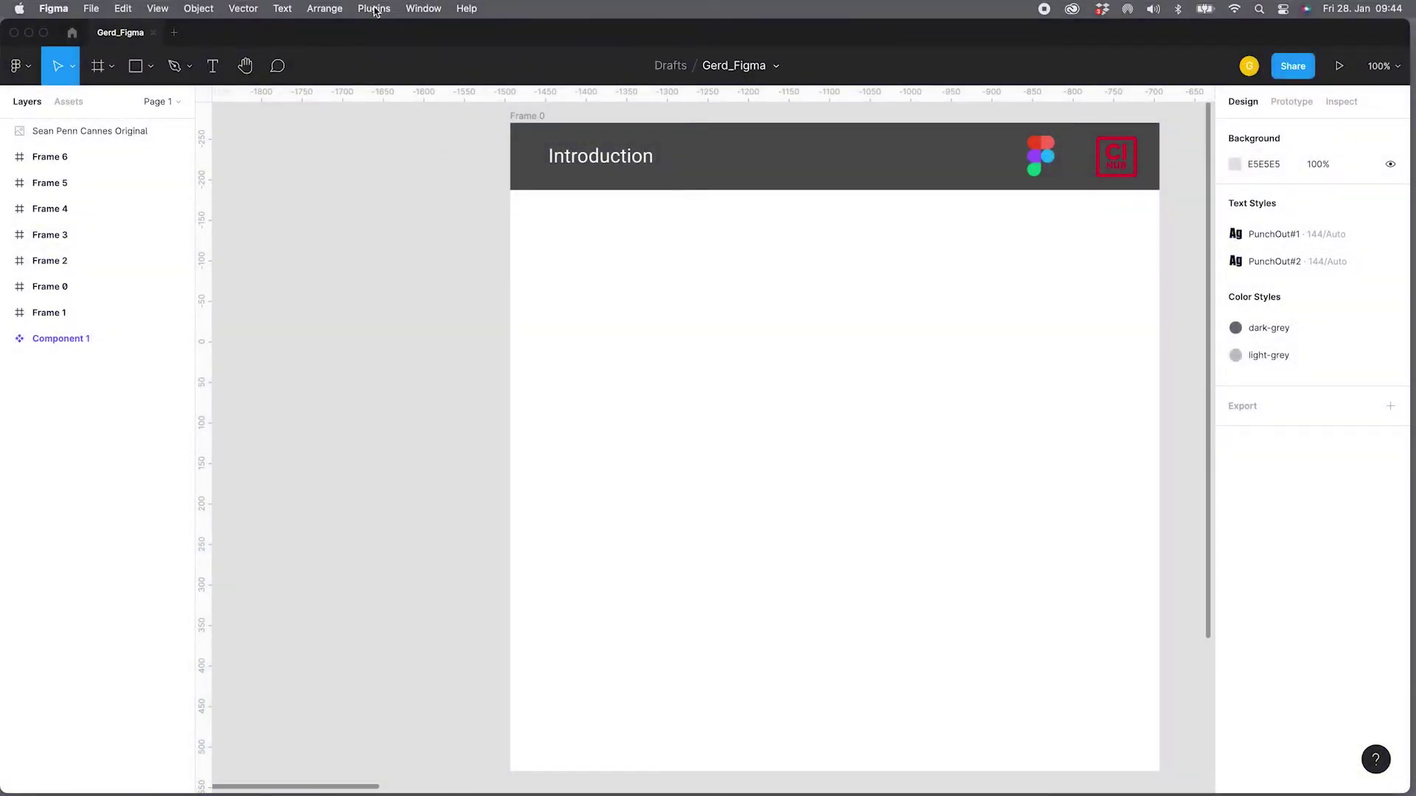
Search the Figma Community for 'ci hub' and install the CI HUB Connector plugin
click(374, 9)
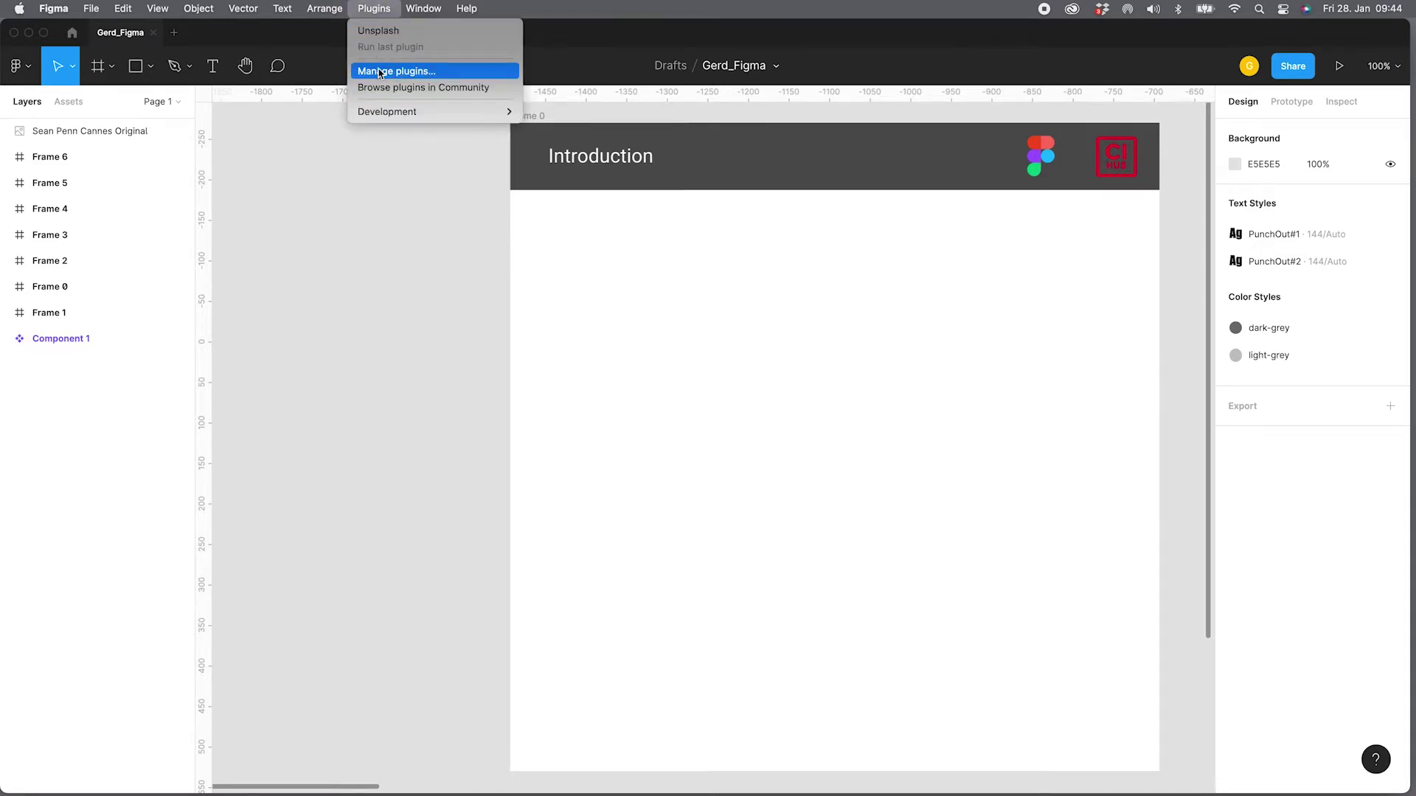
click(380, 72)
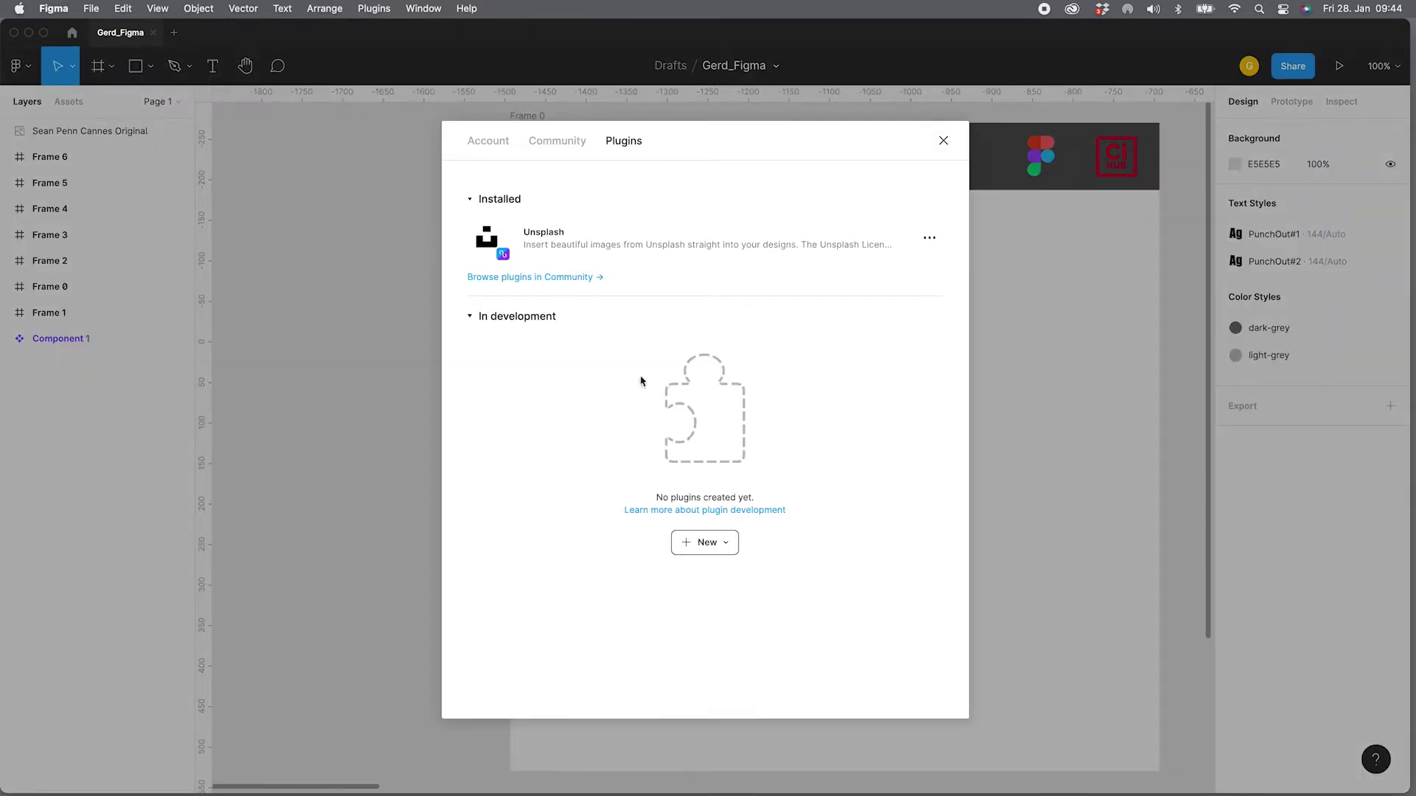
click(553, 281)
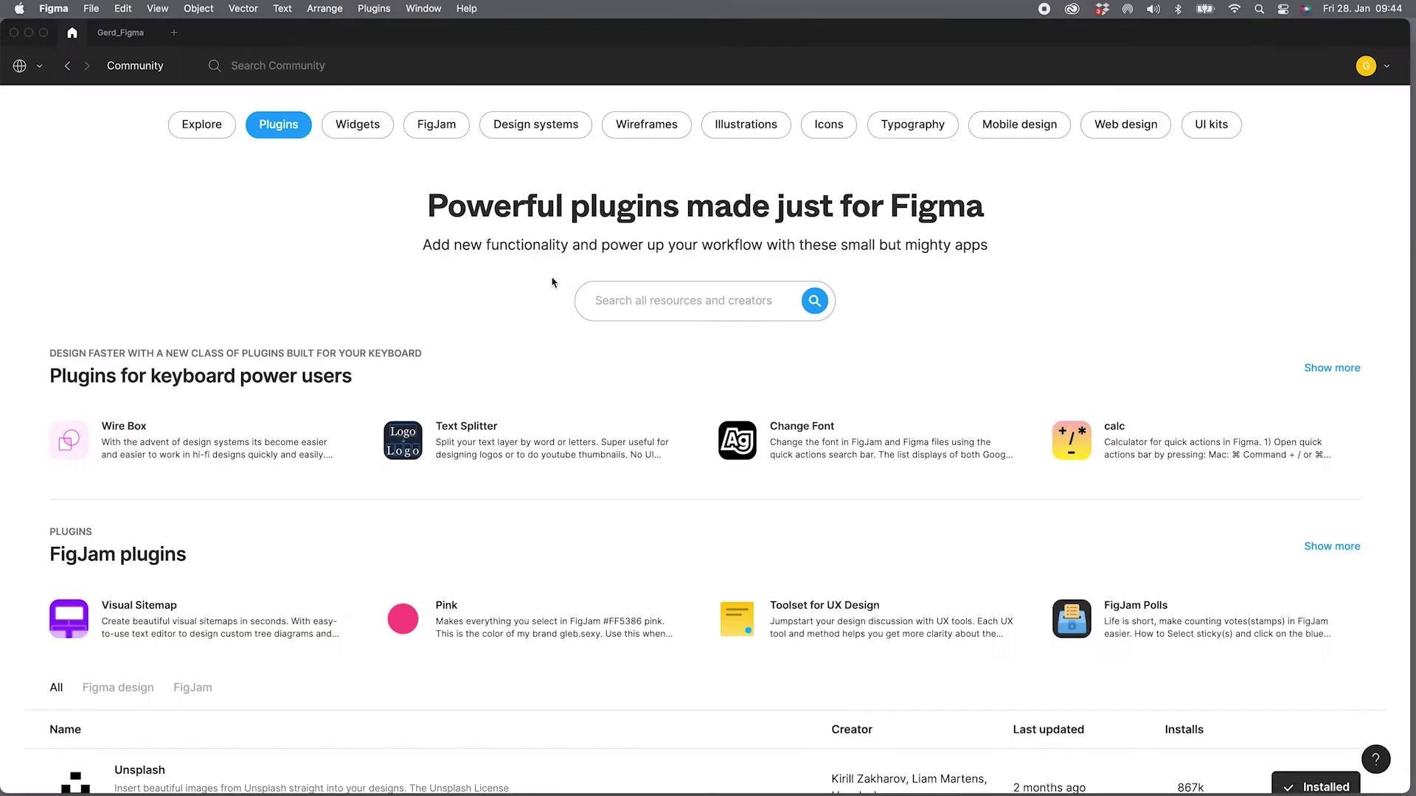
click(659, 299)
text(ci hub)
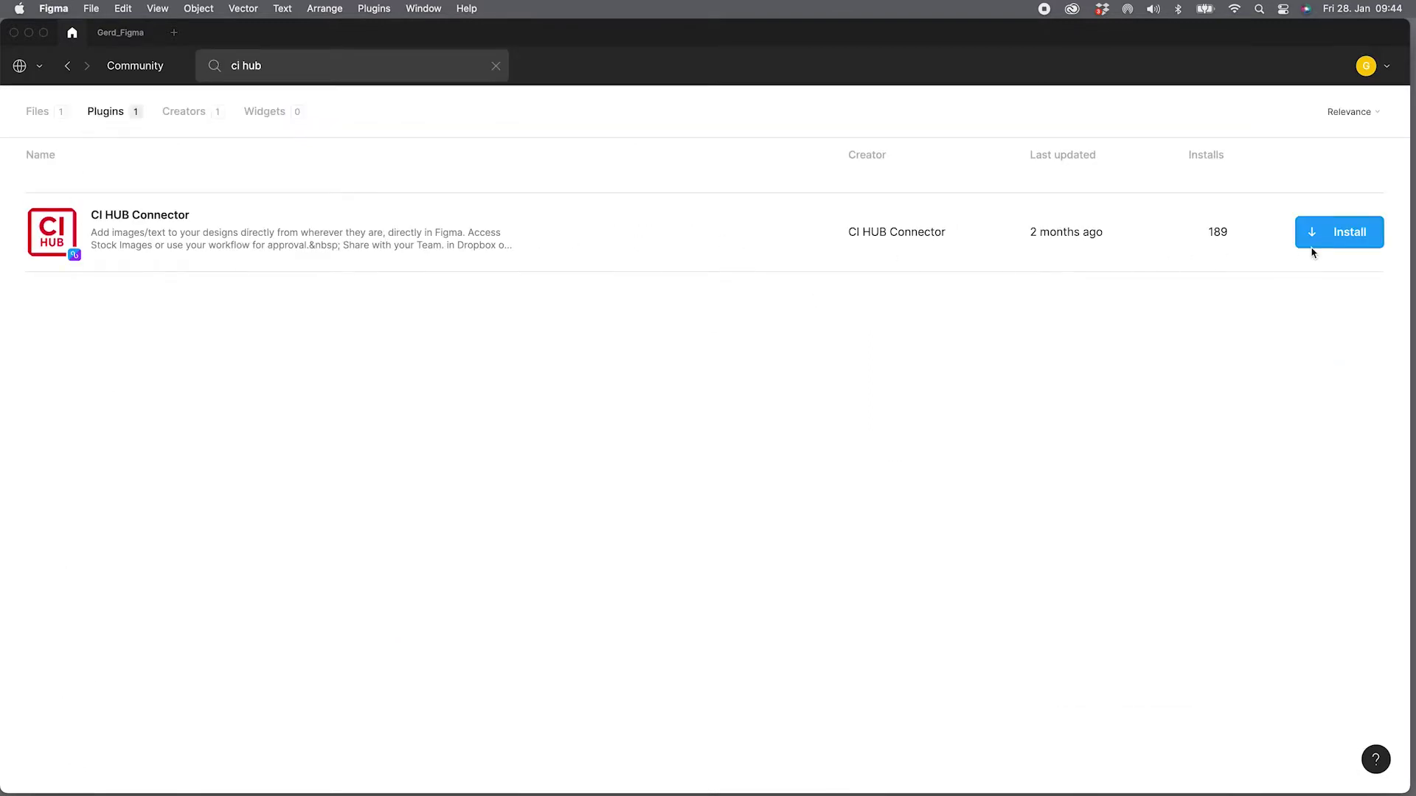
click(1352, 234)
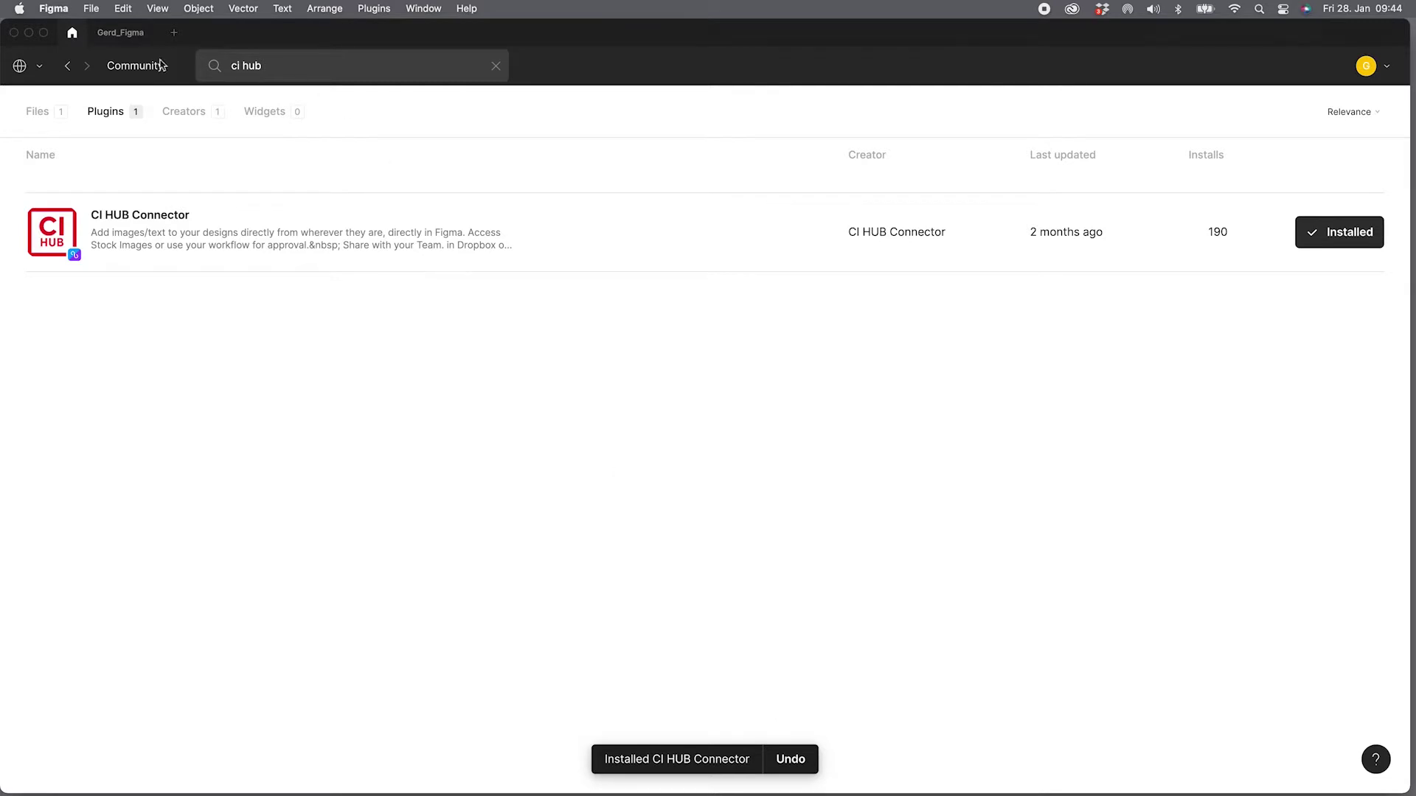
click(121, 33)
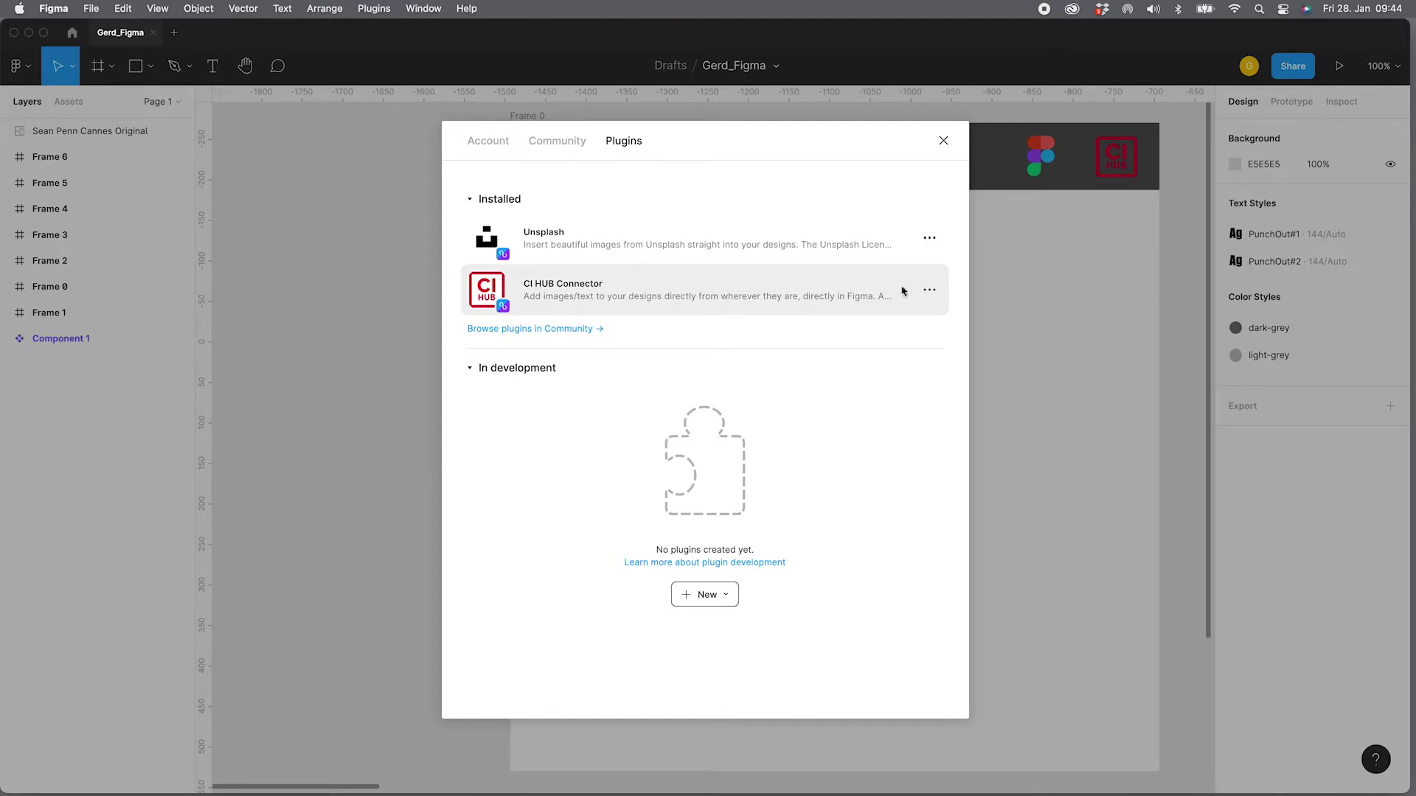
Read the CI HUB Connector's Community details page, then go back to the Gerd_Figma file
click(930, 291)
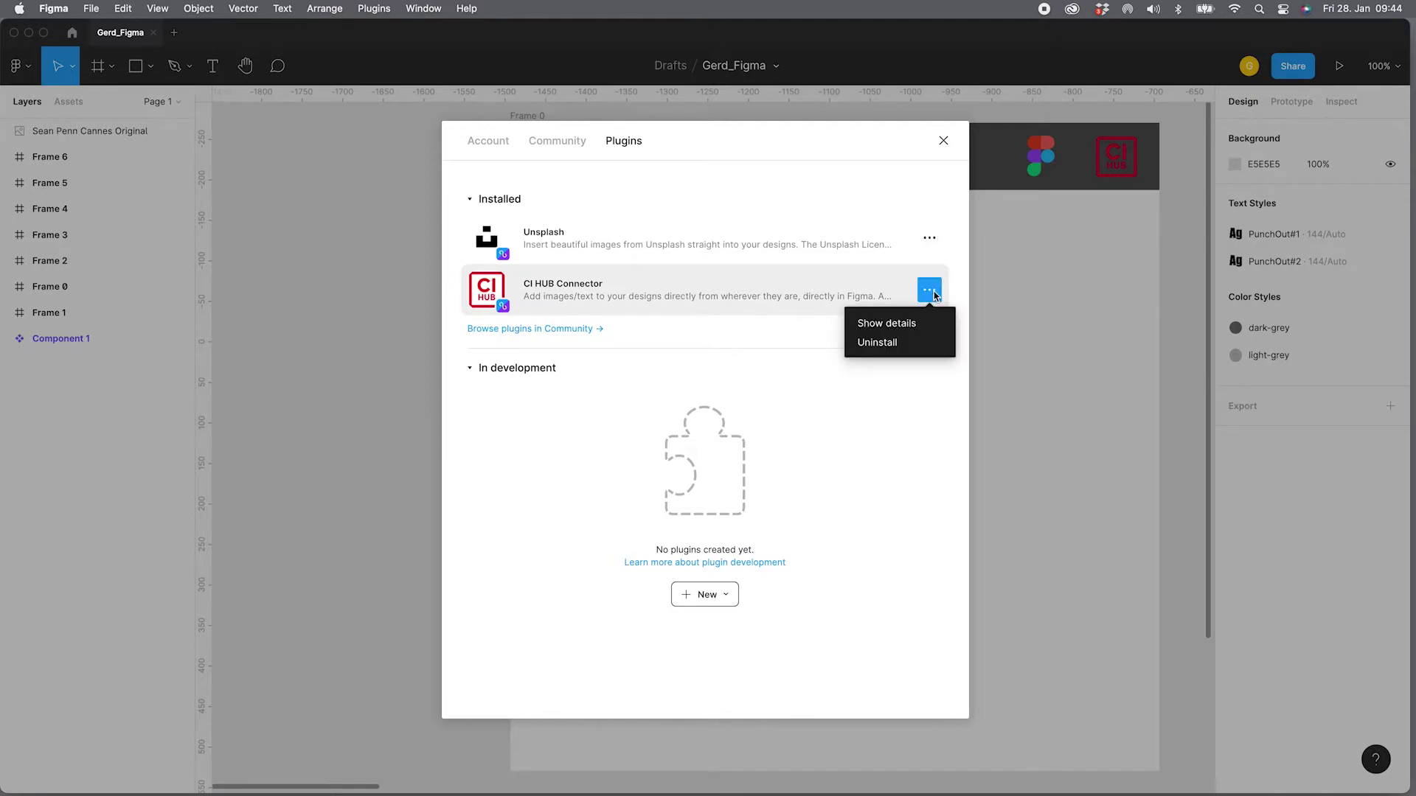
click(914, 324)
scroll(914, 325, down, 5)
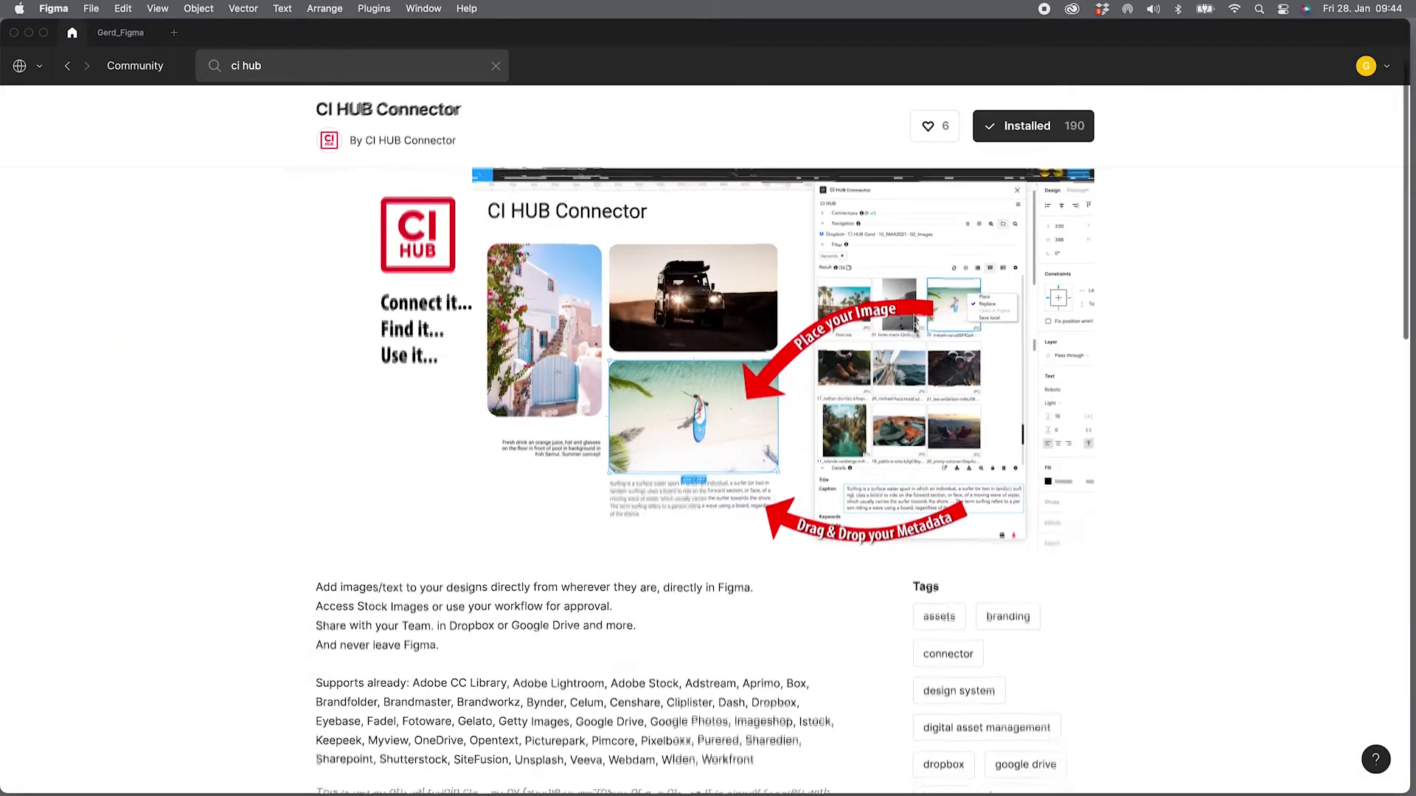
scroll(914, 325, down, 5)
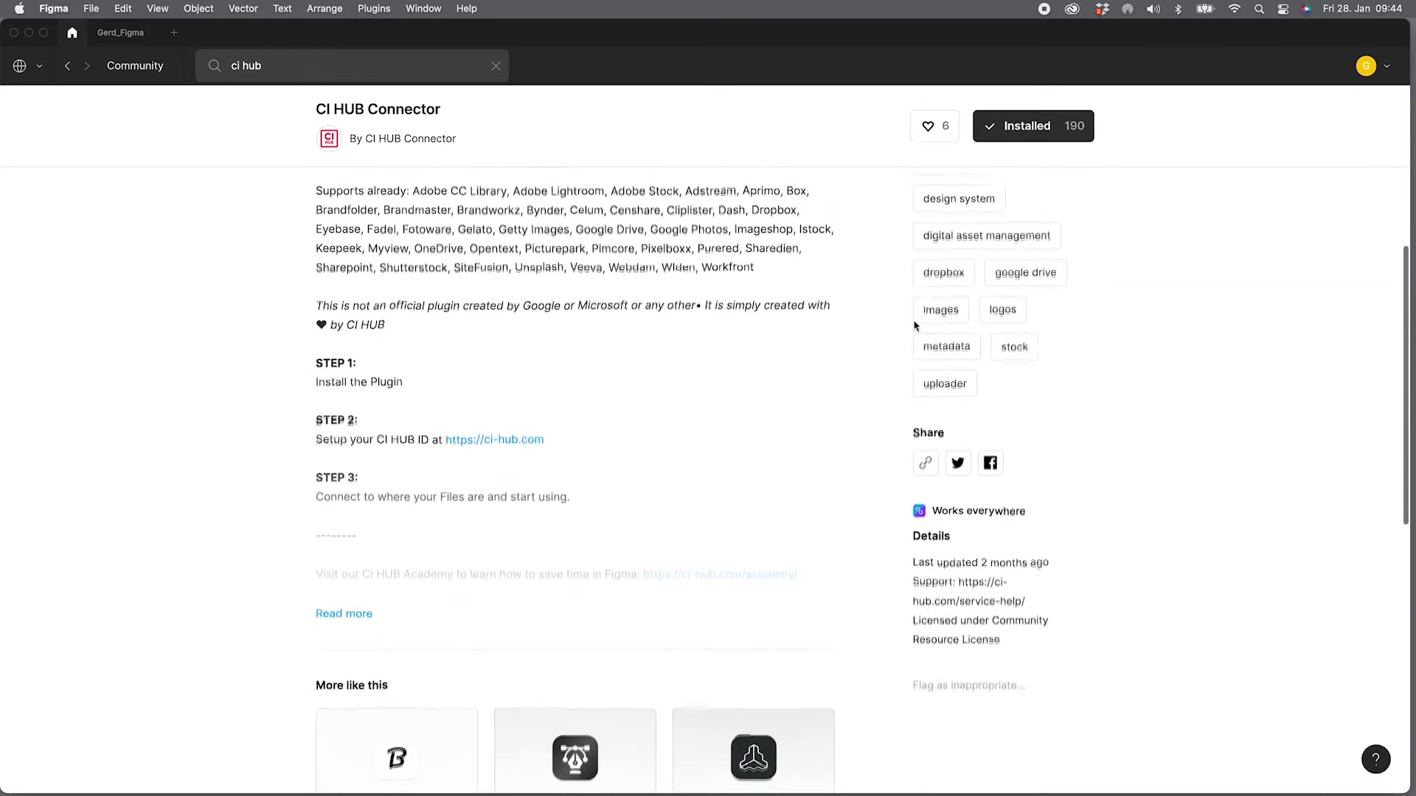
scroll(916, 326, down, 2)
scroll(916, 326, up, 10)
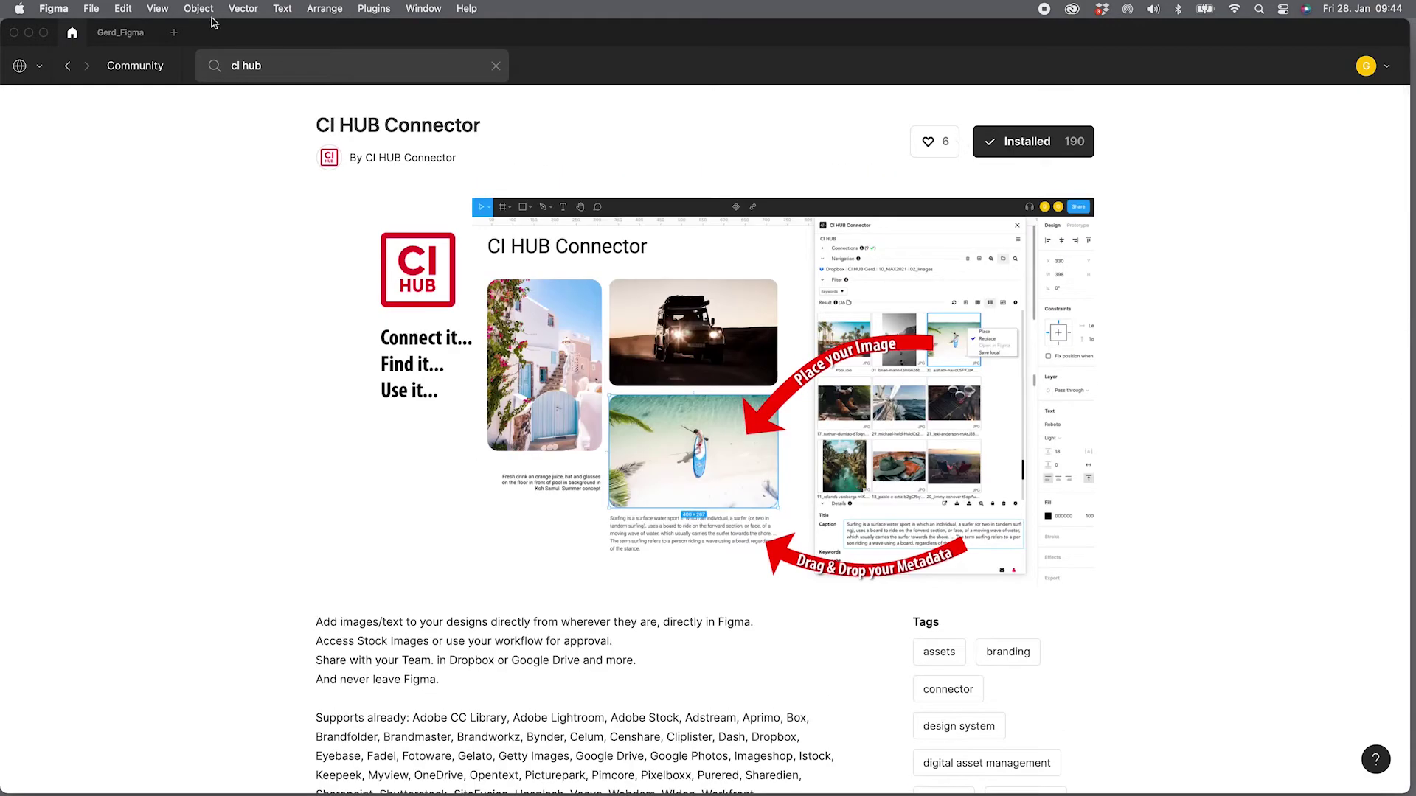
click(113, 34)
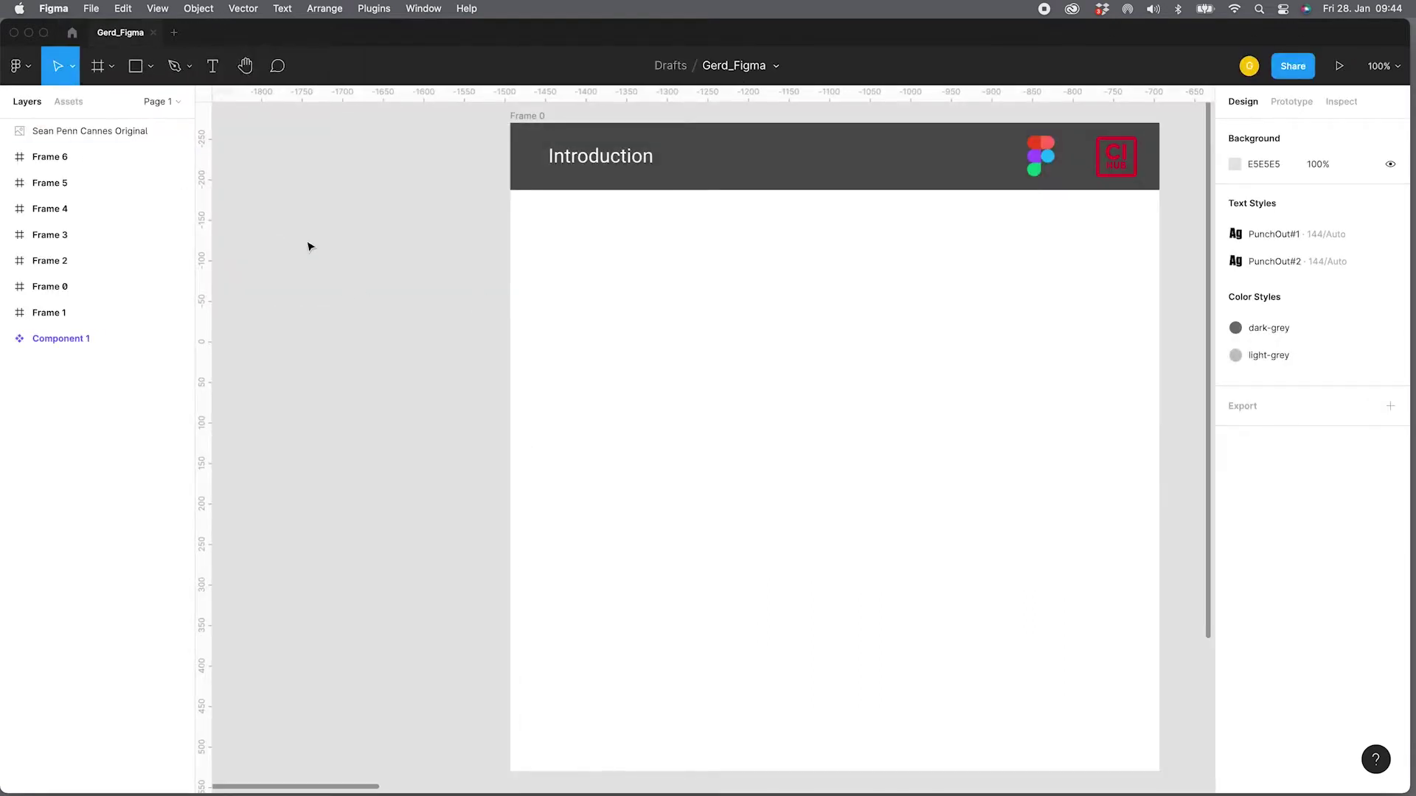
click(375, 8)
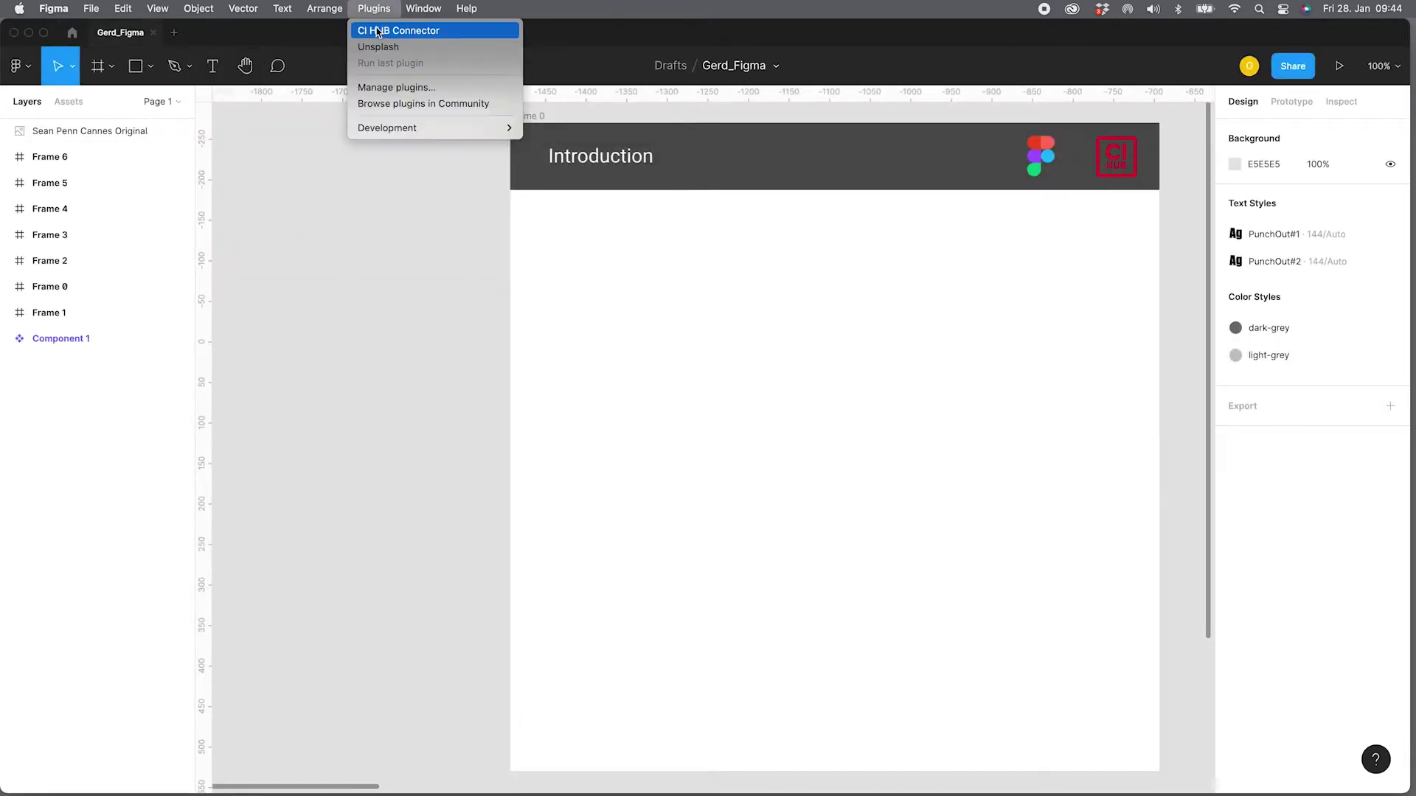
Run the CI HUB Connector plugin and open its Register page
click(378, 29)
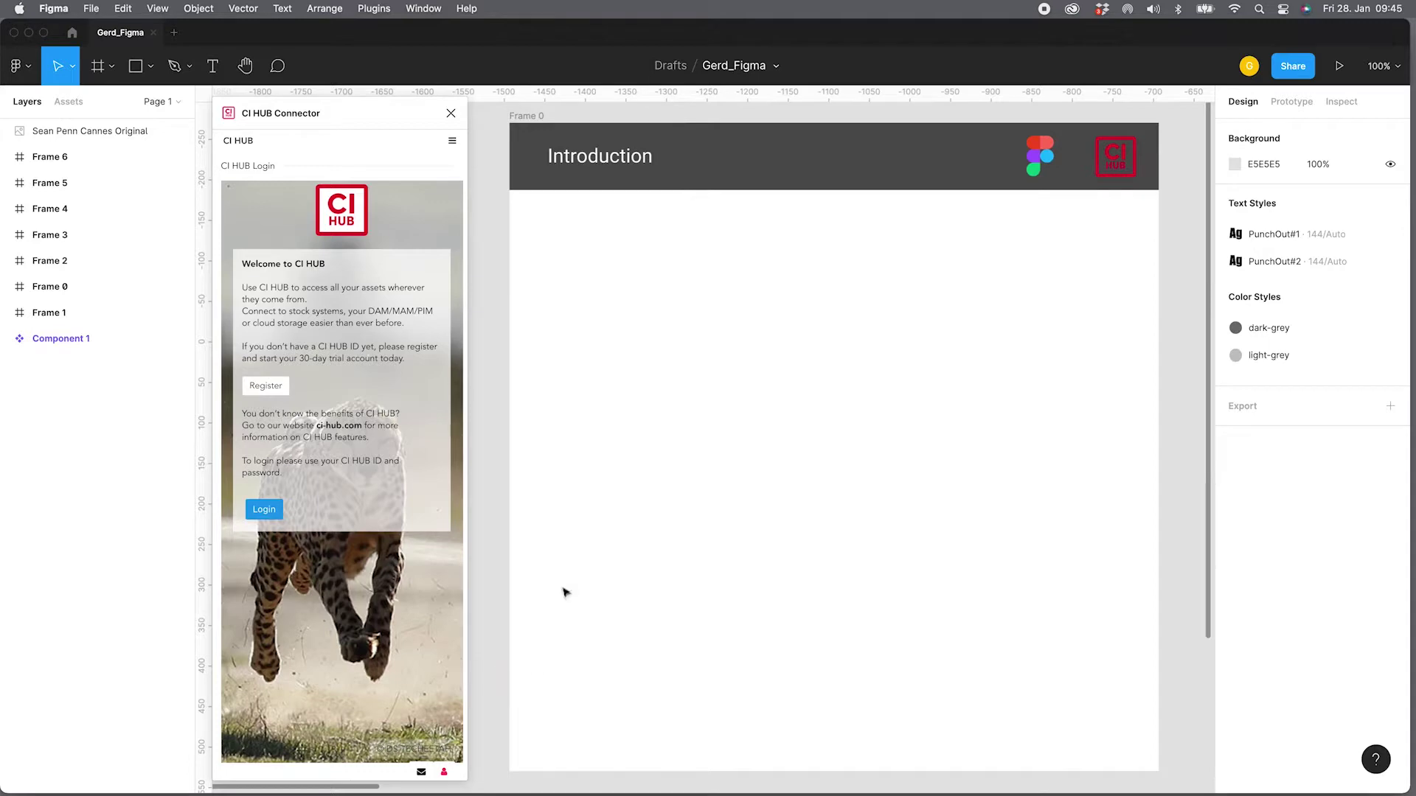
click(269, 390)
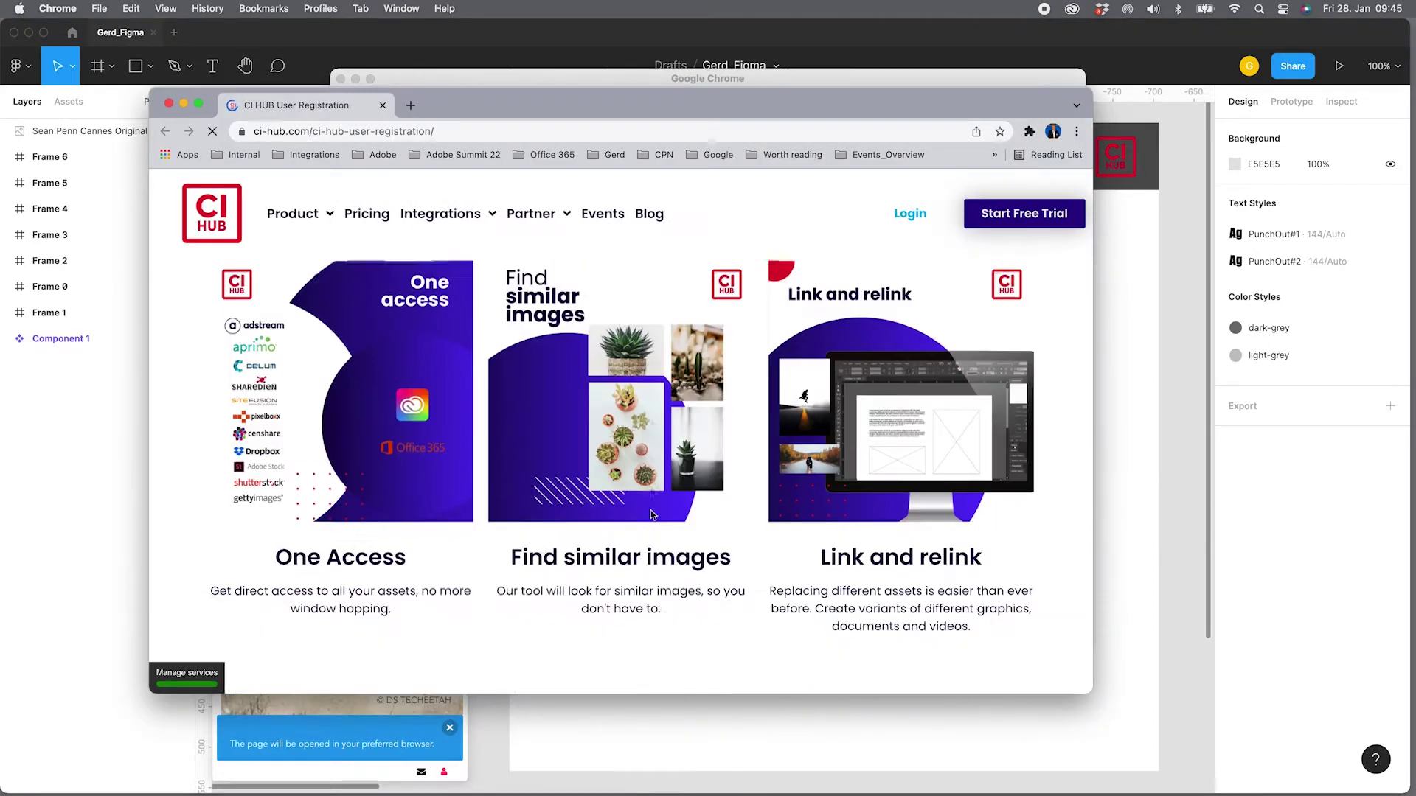
Review the CI HUB registration form, then sign in to CI HUB with saved credentials
scroll(651, 508, down, 2)
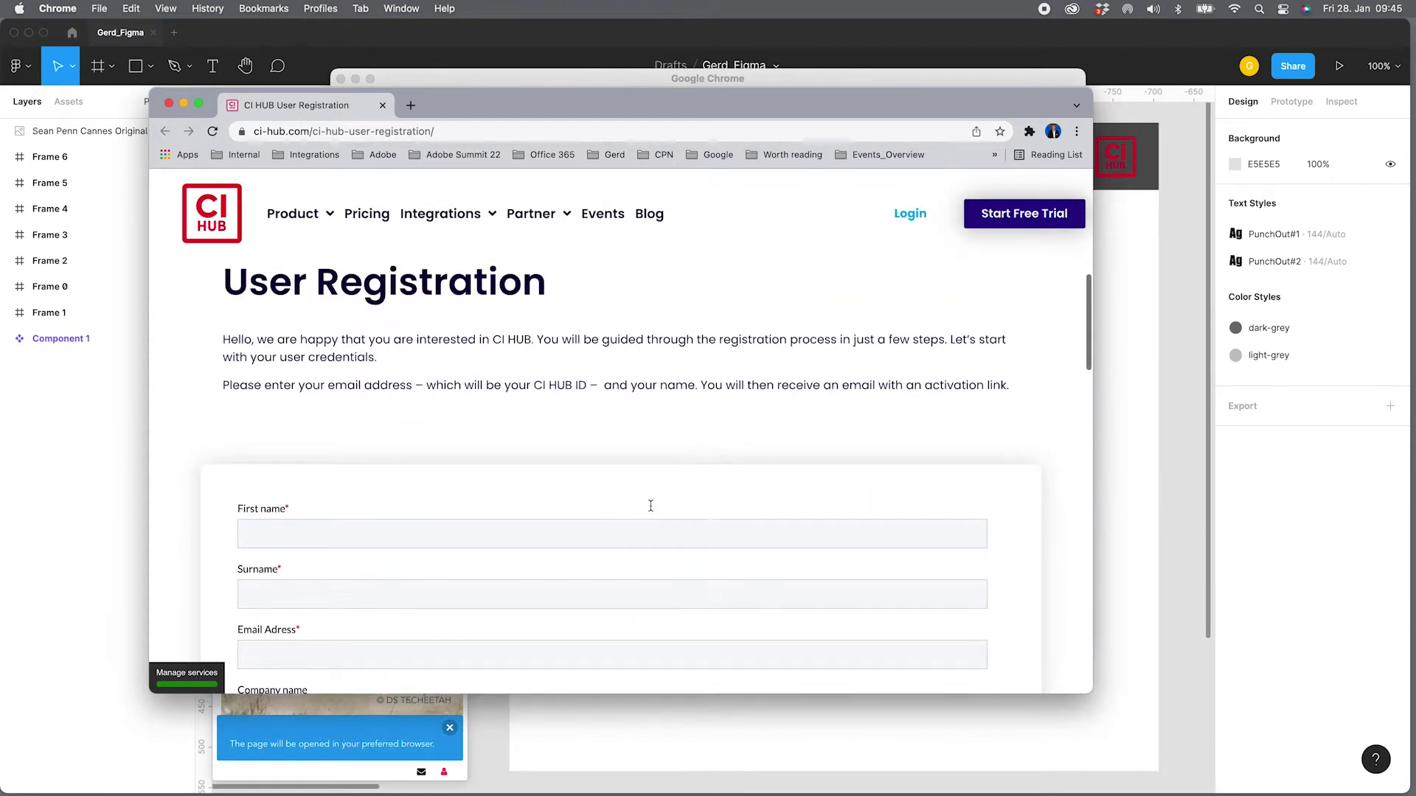
scroll(651, 506, down, 4)
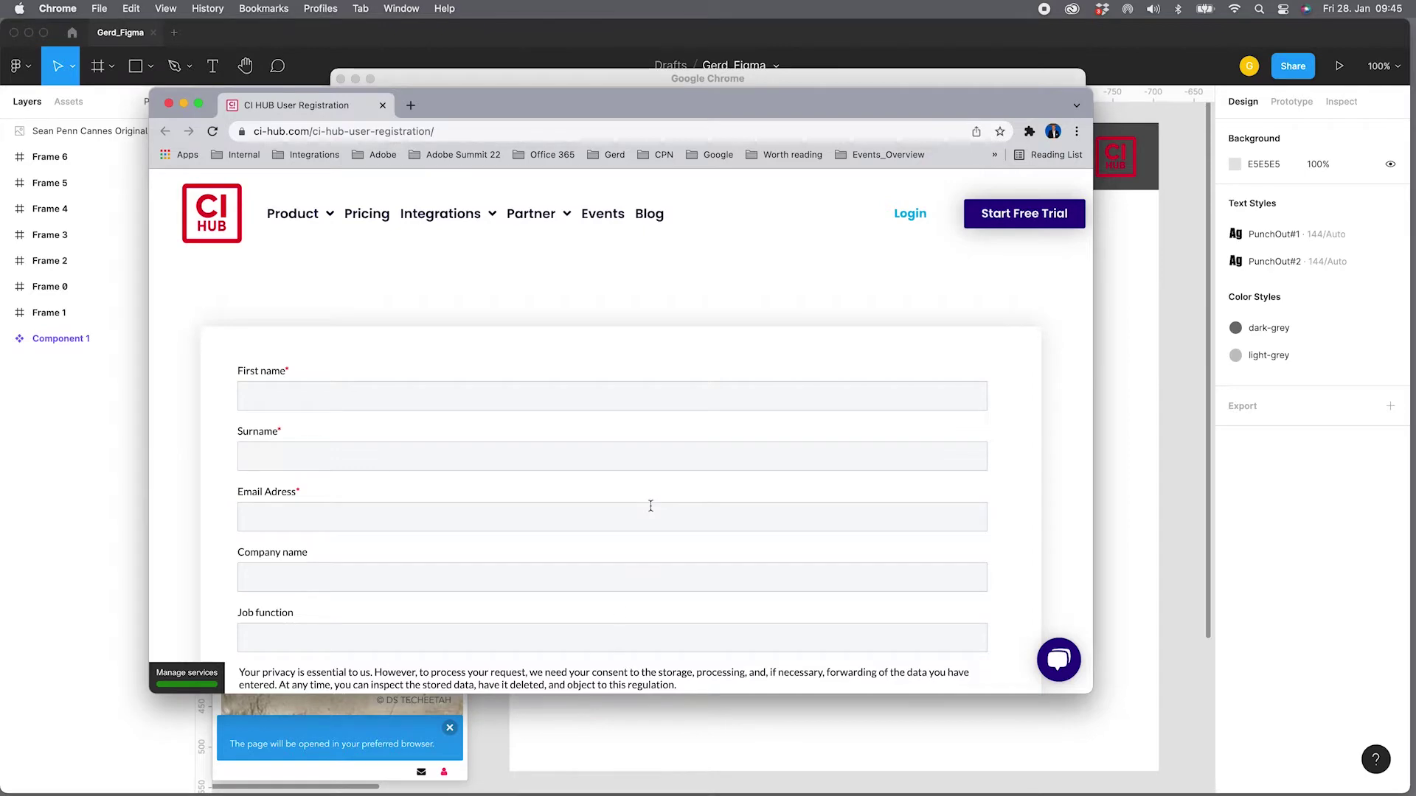
click(602, 738)
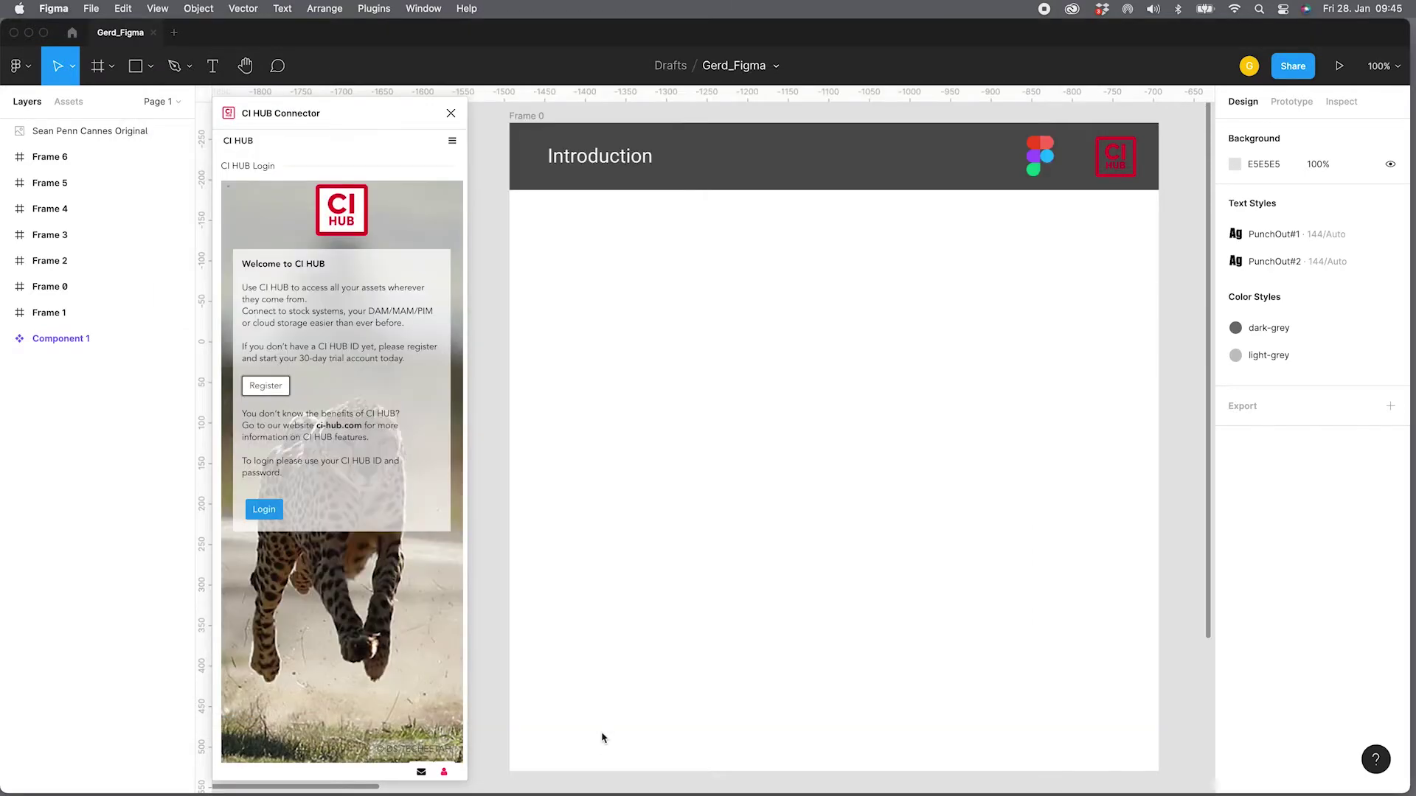
click(258, 510)
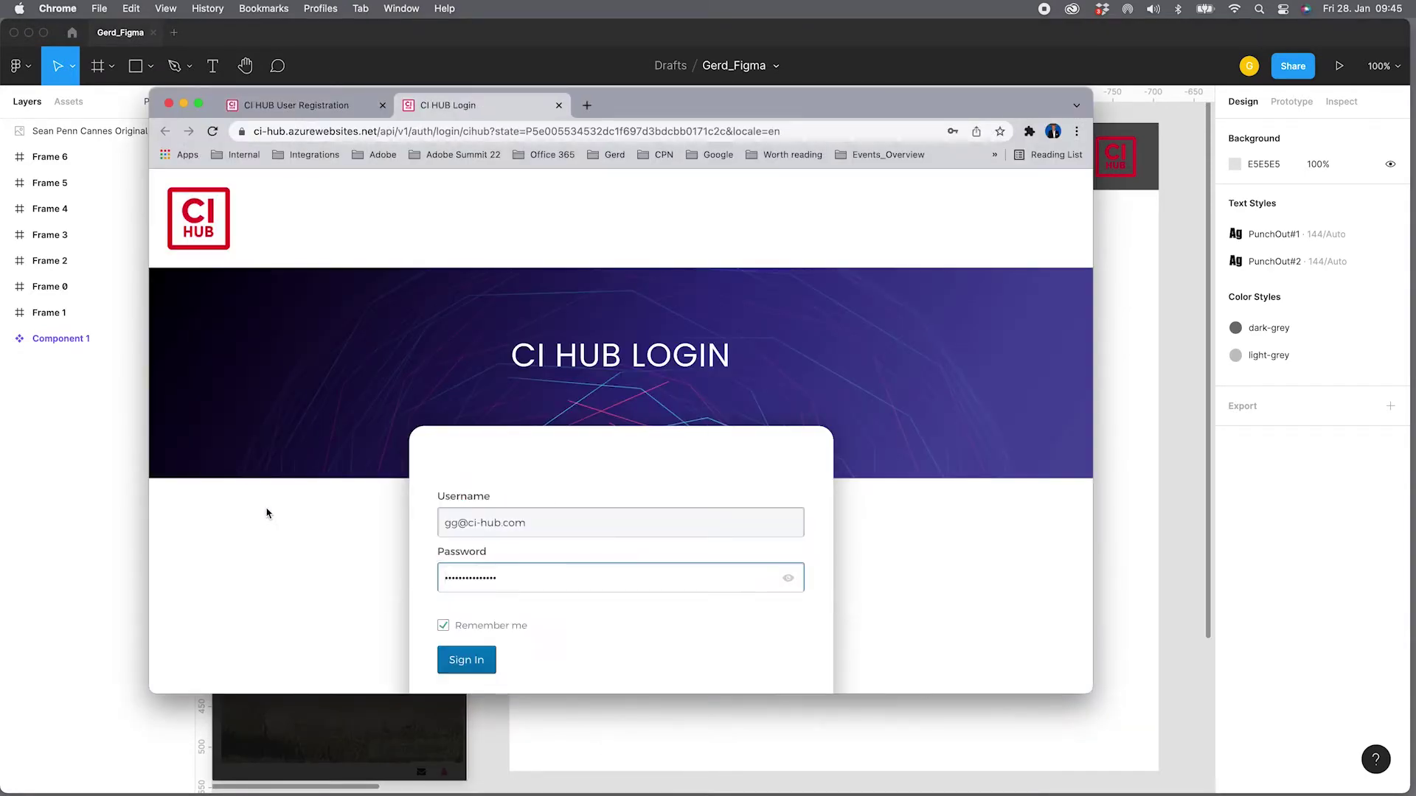
click(457, 660)
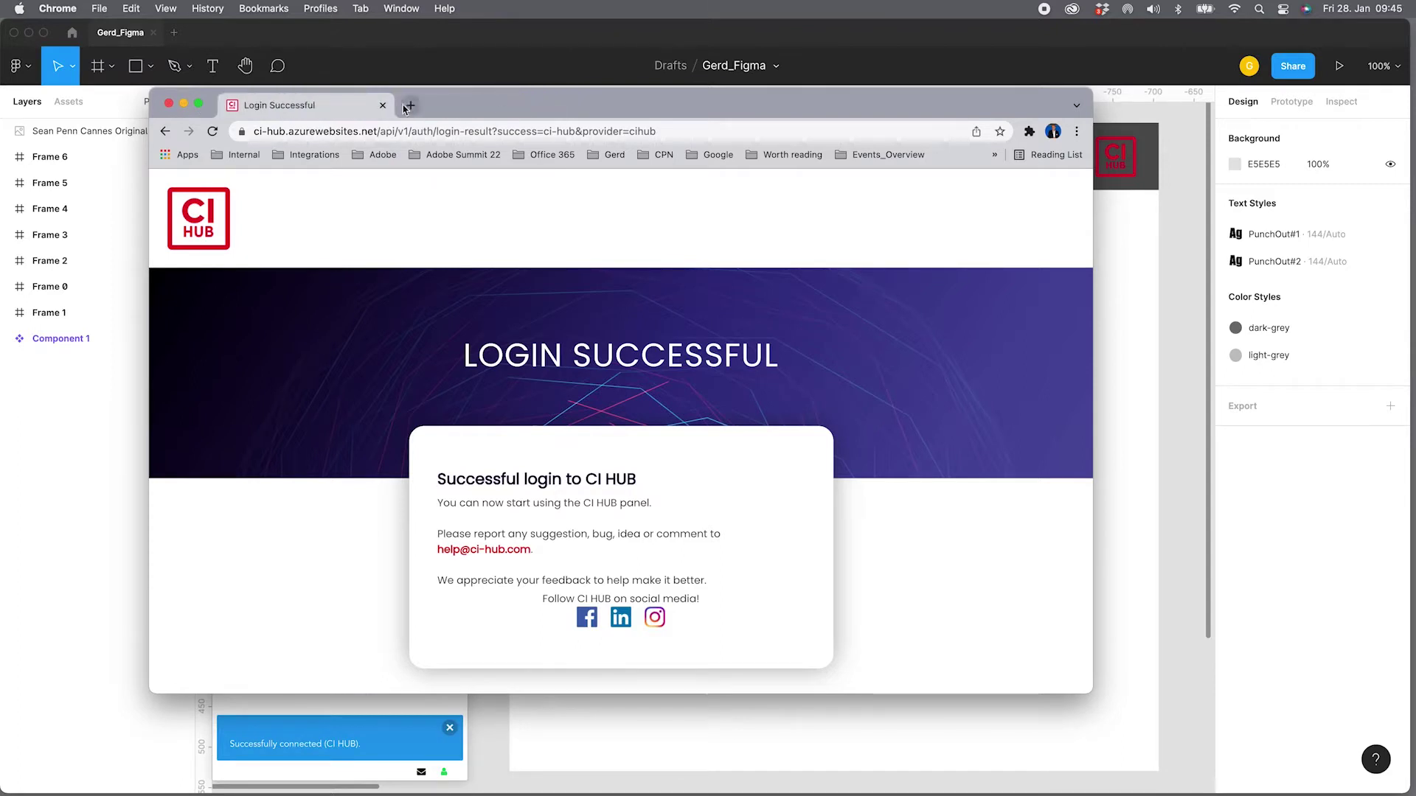
click(410, 104)
Switch the CI HUB panel's source from Unsplash to Dropbox and expand the Connections list
click(677, 736)
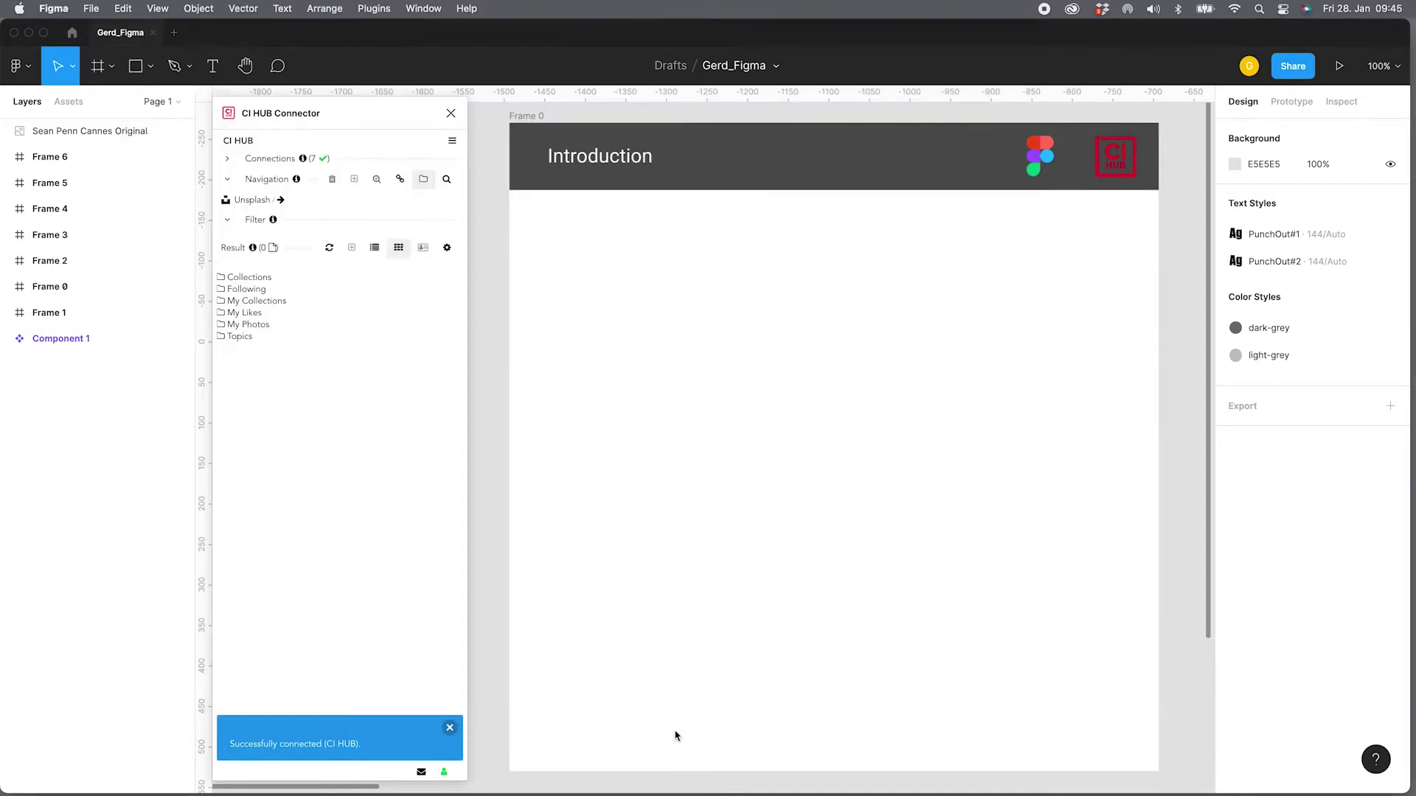
click(265, 201)
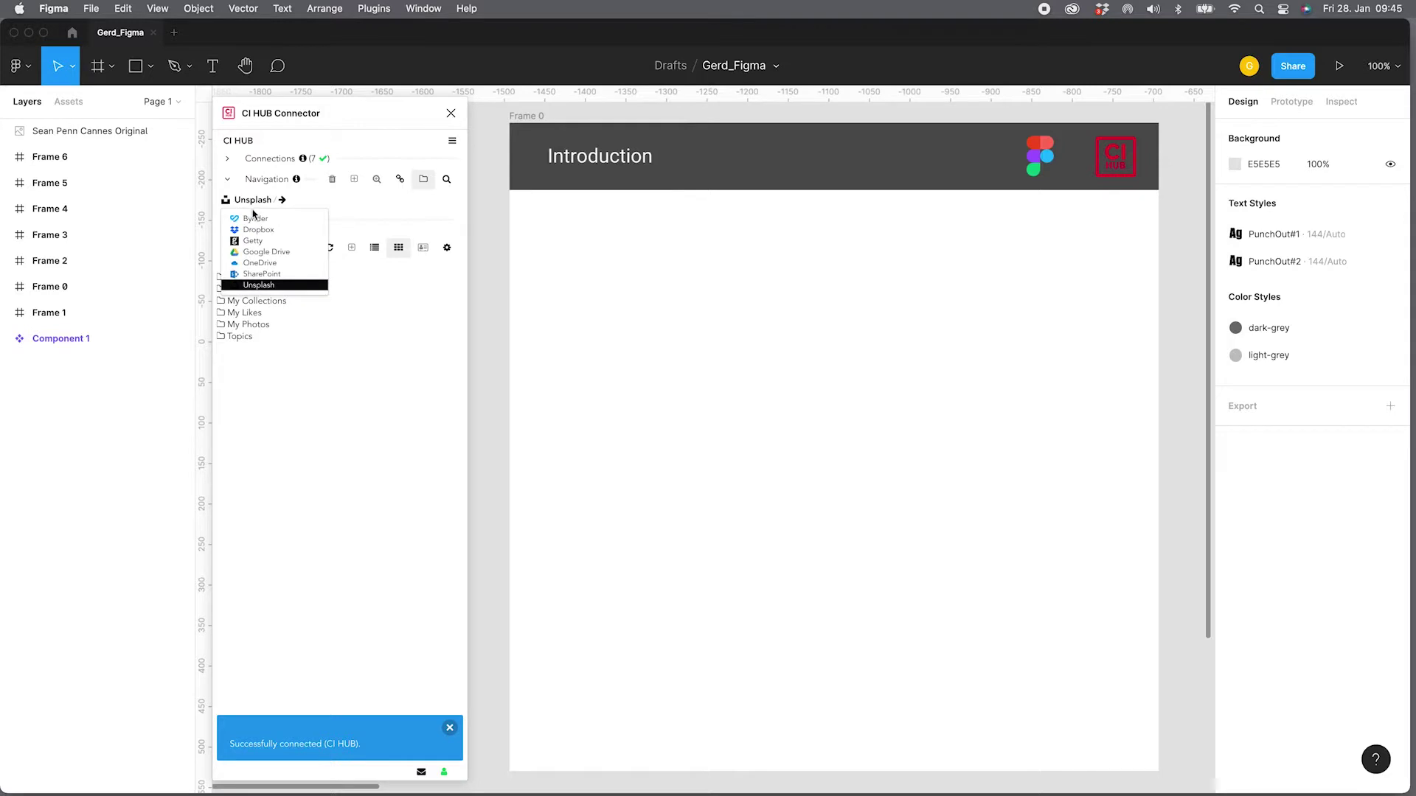
click(256, 230)
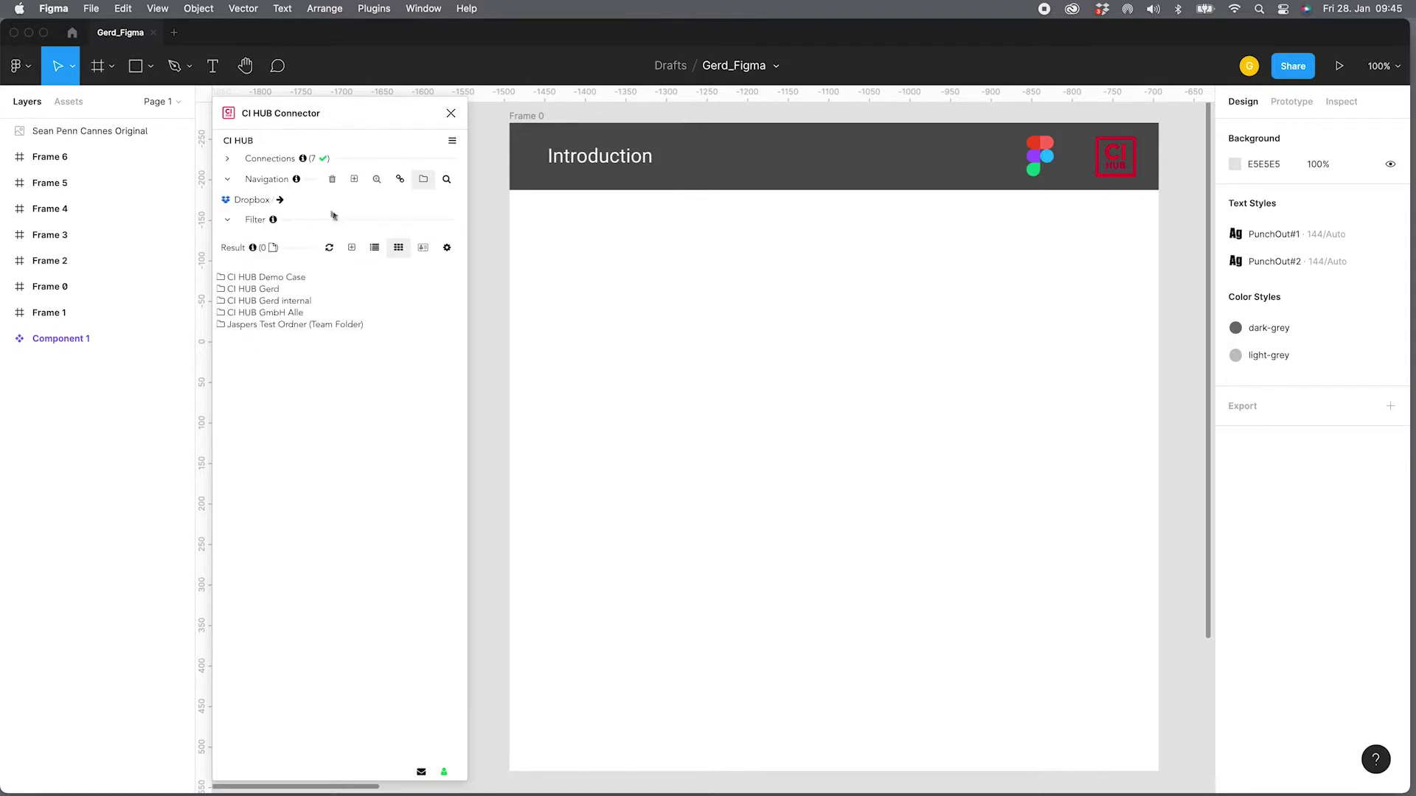
click(226, 159)
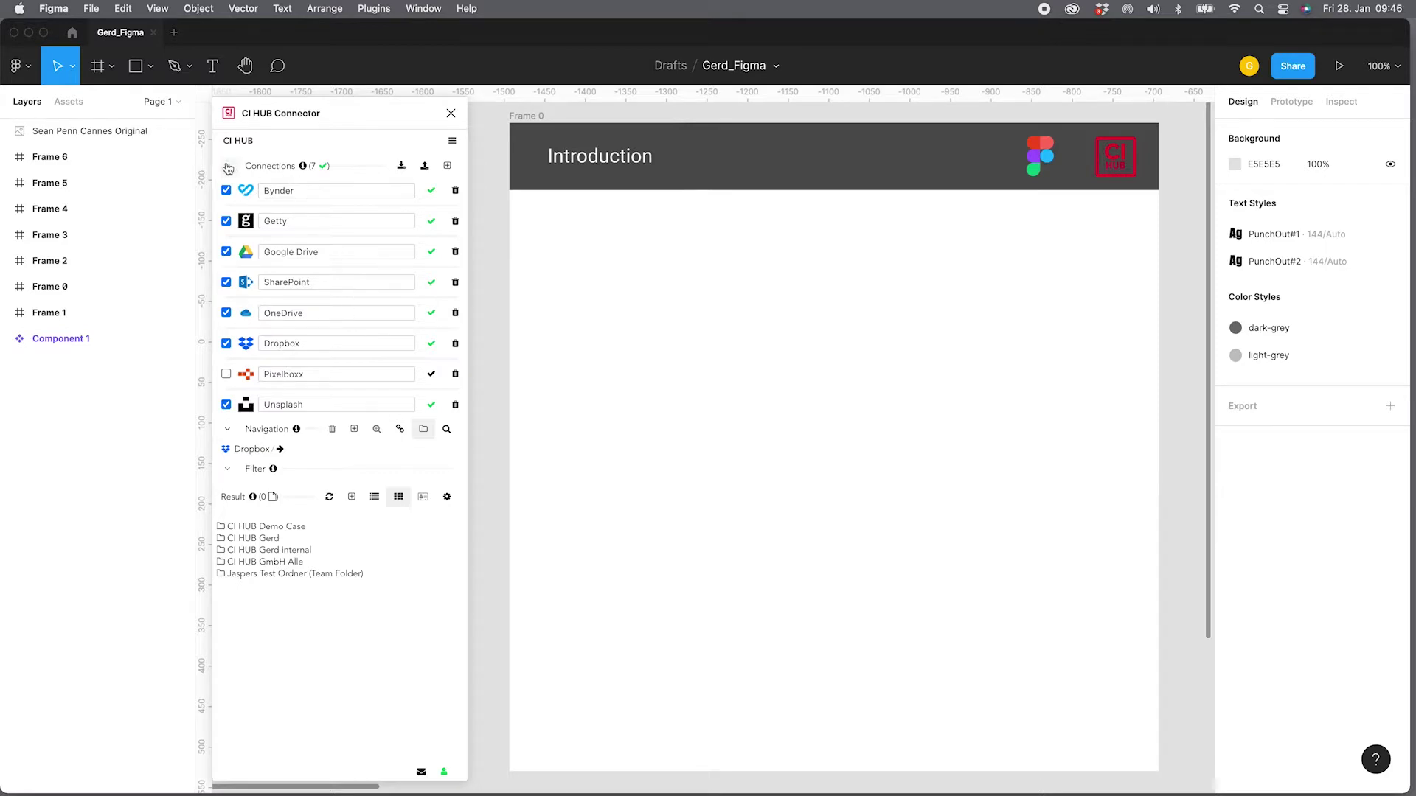
click(447, 168)
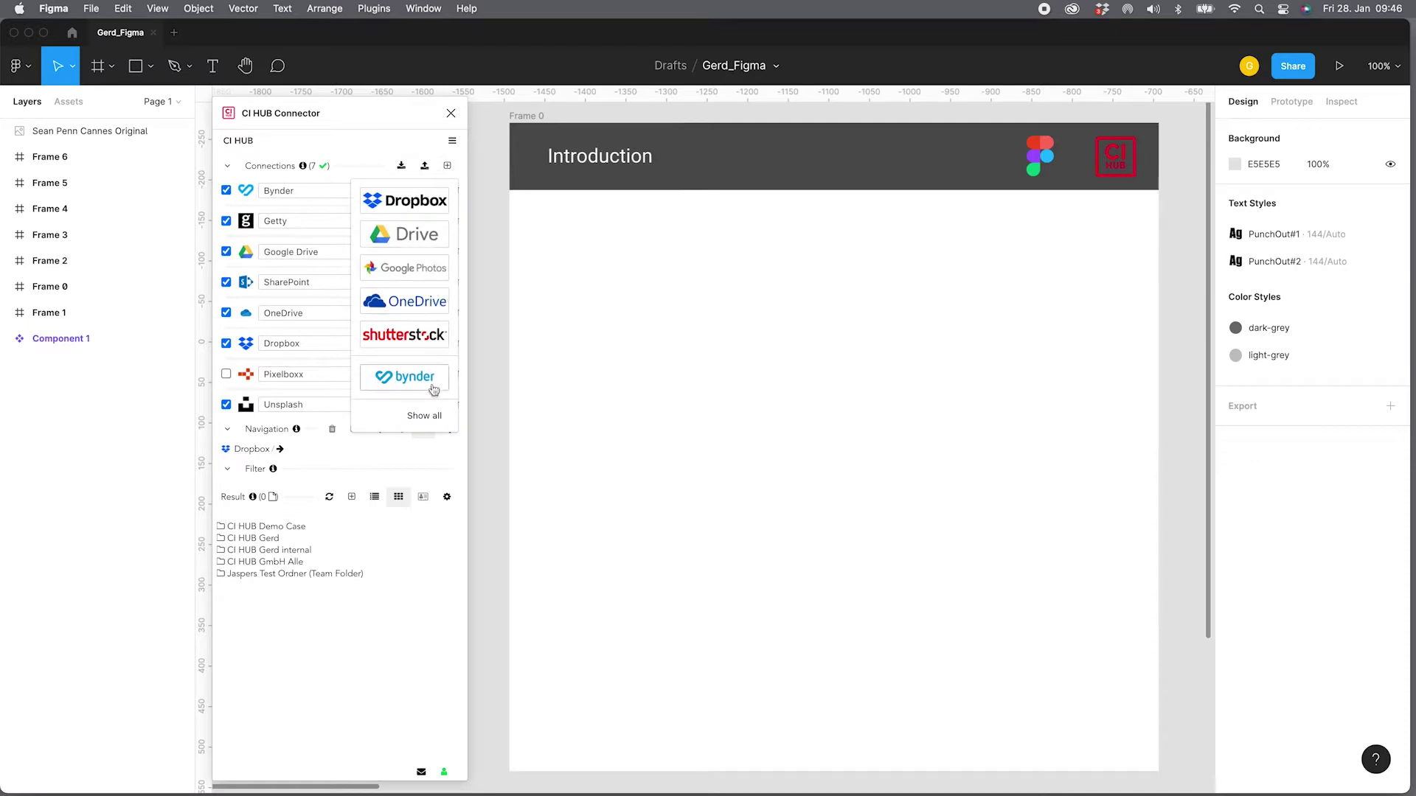
click(432, 420)
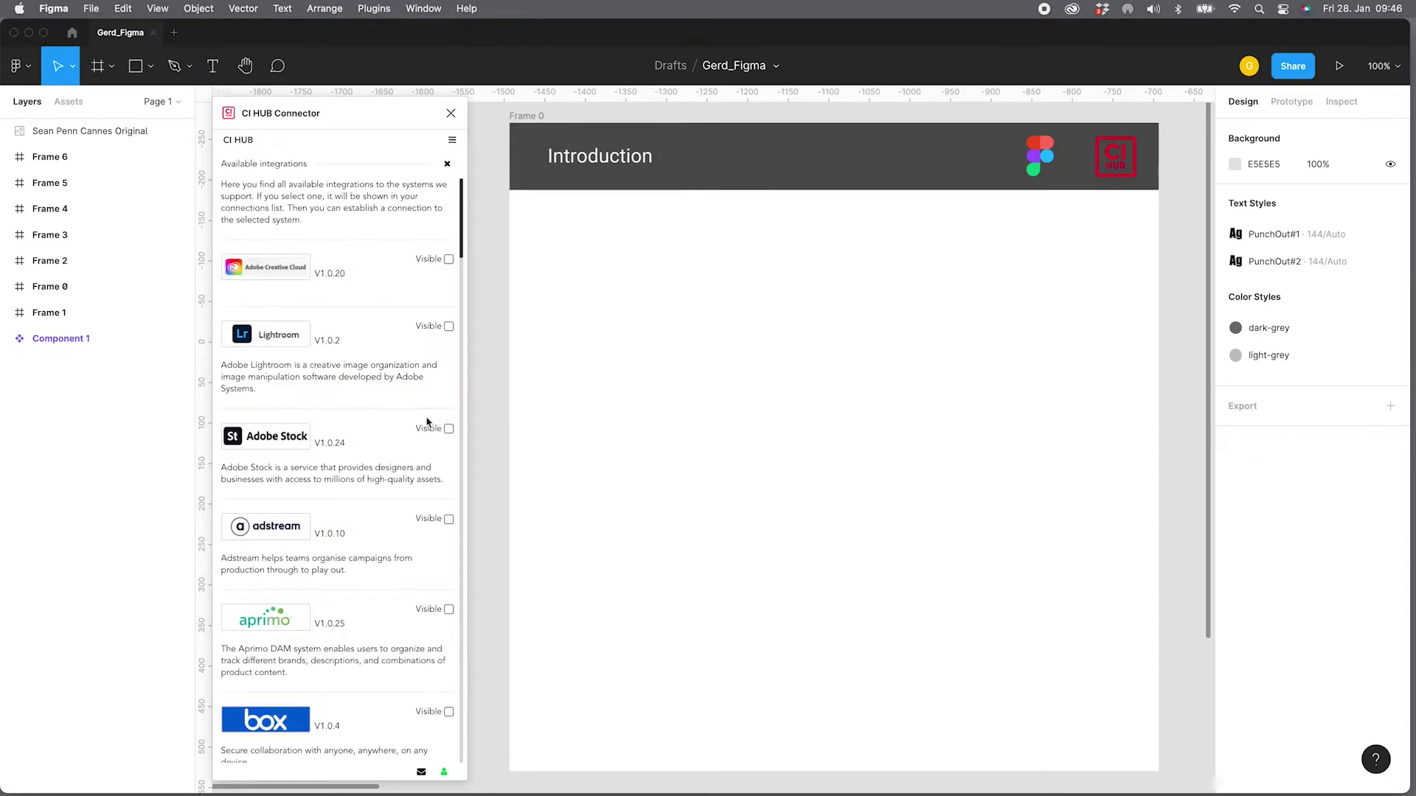
scroll(426, 422, down, 10)
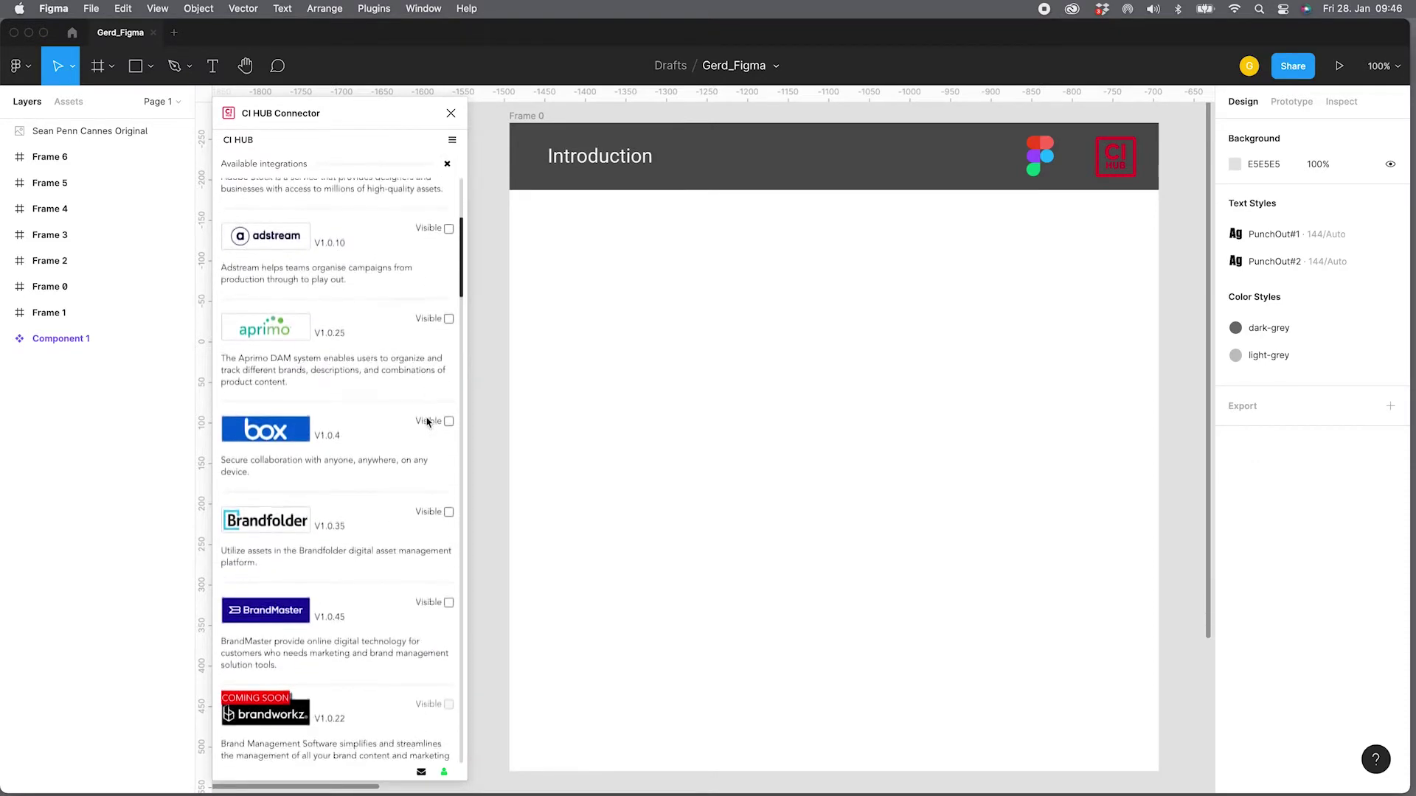
scroll(426, 417, down, 15)
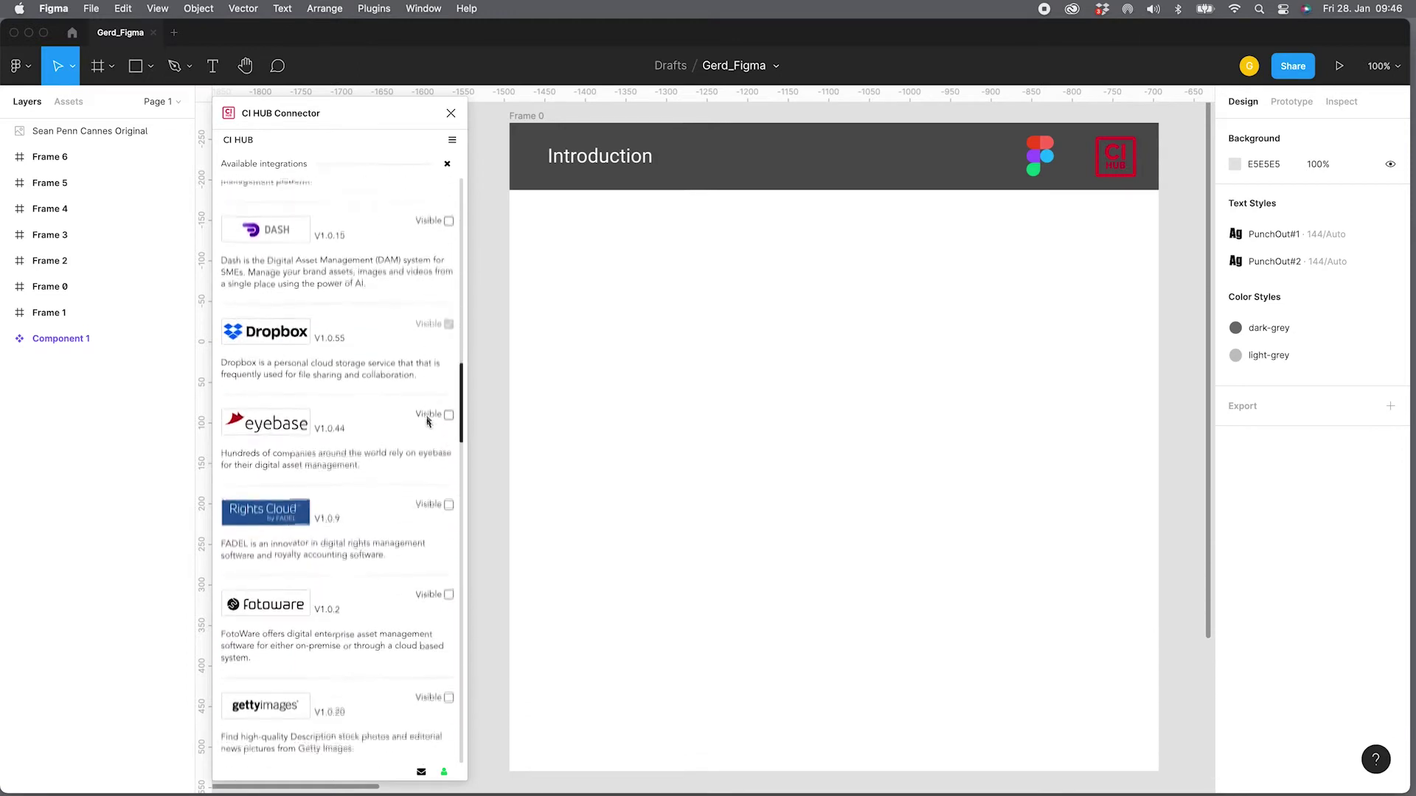
scroll(426, 422, down, 15)
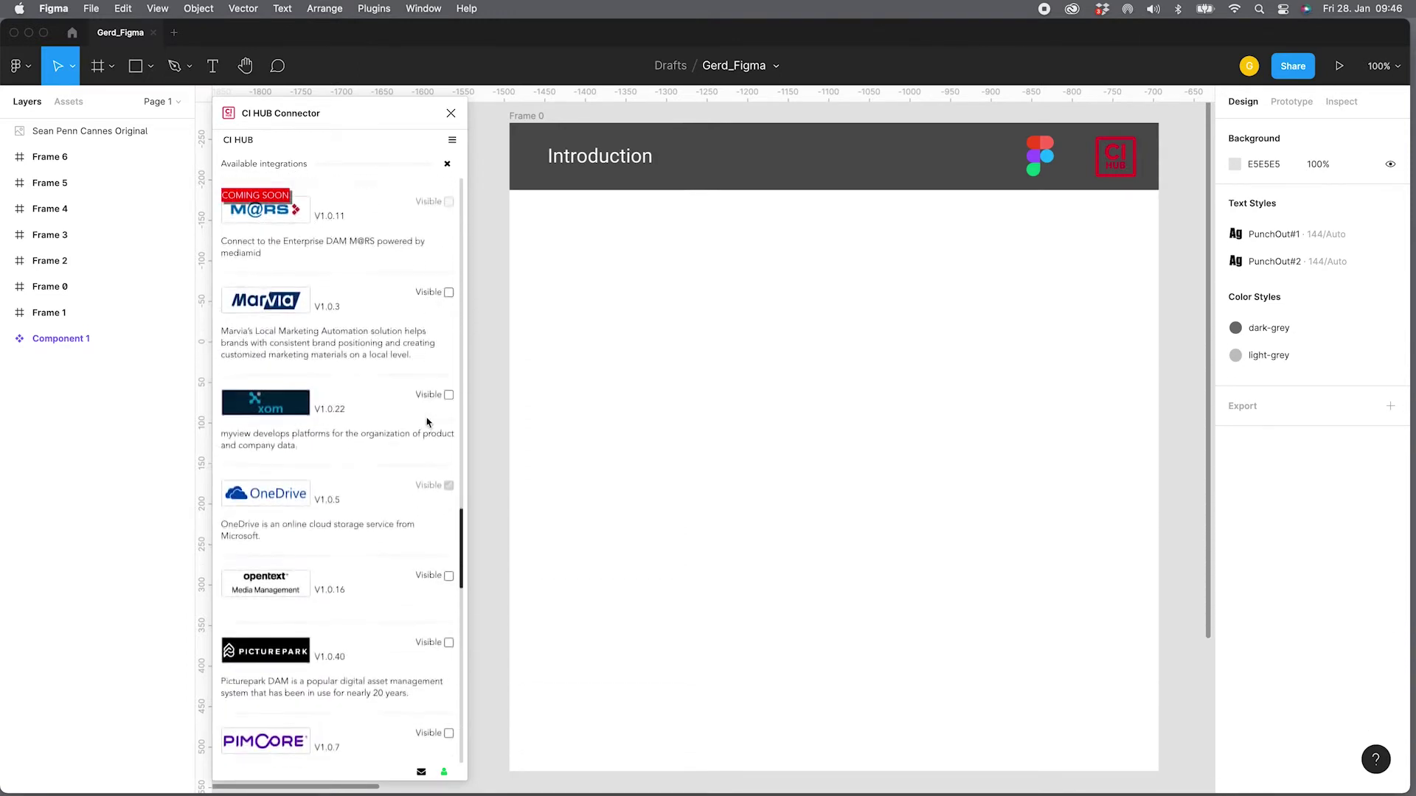
scroll(426, 424, down, 15)
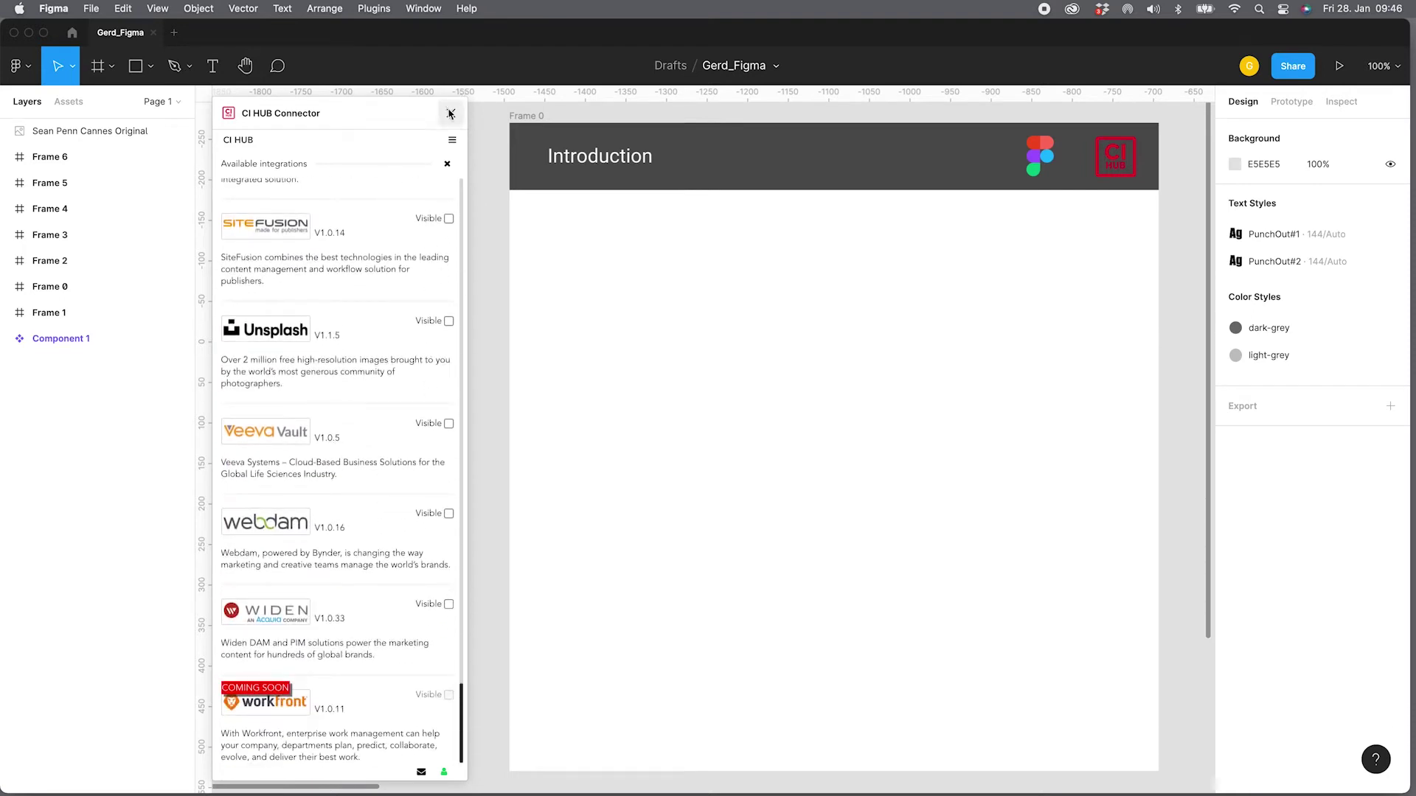
click(448, 165)
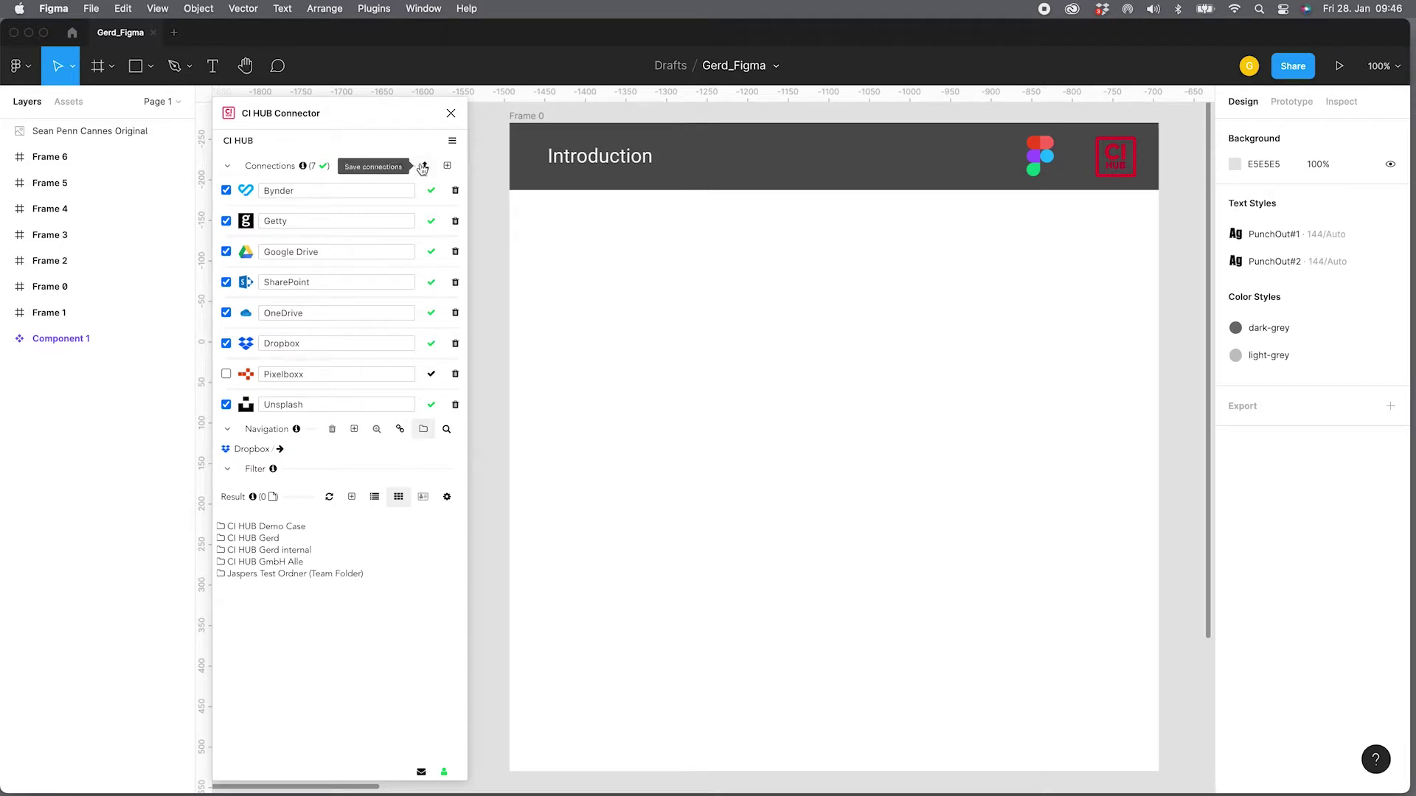
click(228, 167)
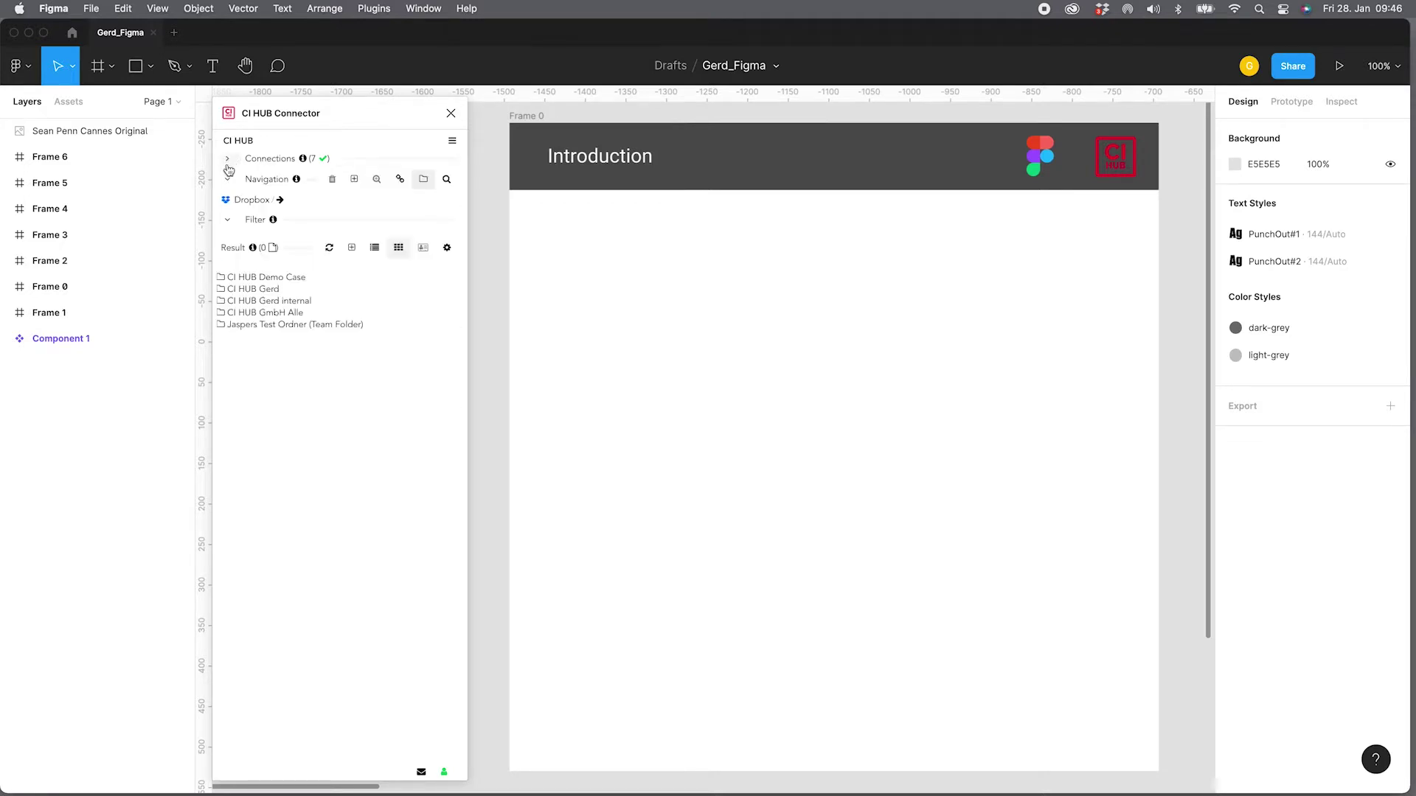
Switch the CI HUB source to Bynder and open its Assets folder
click(247, 205)
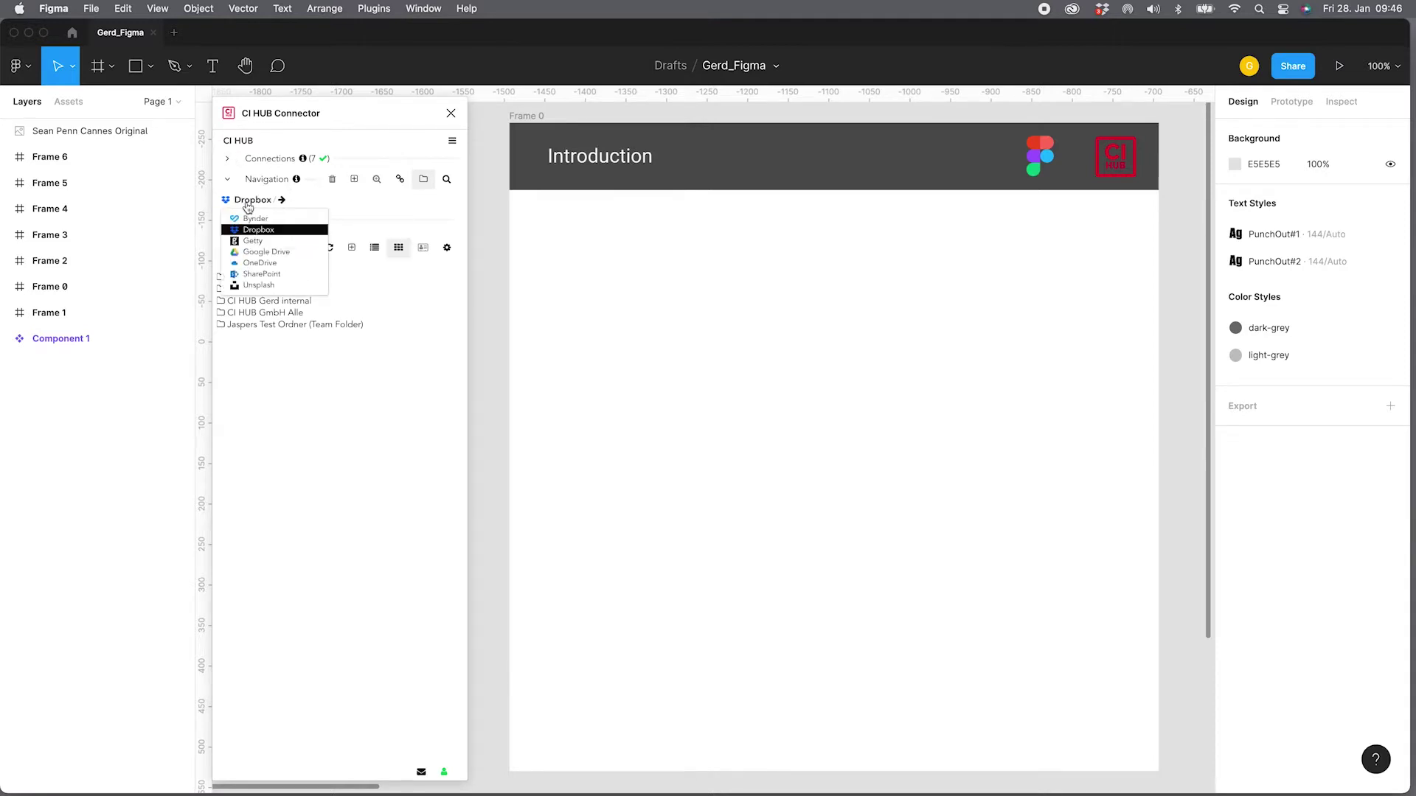
click(250, 218)
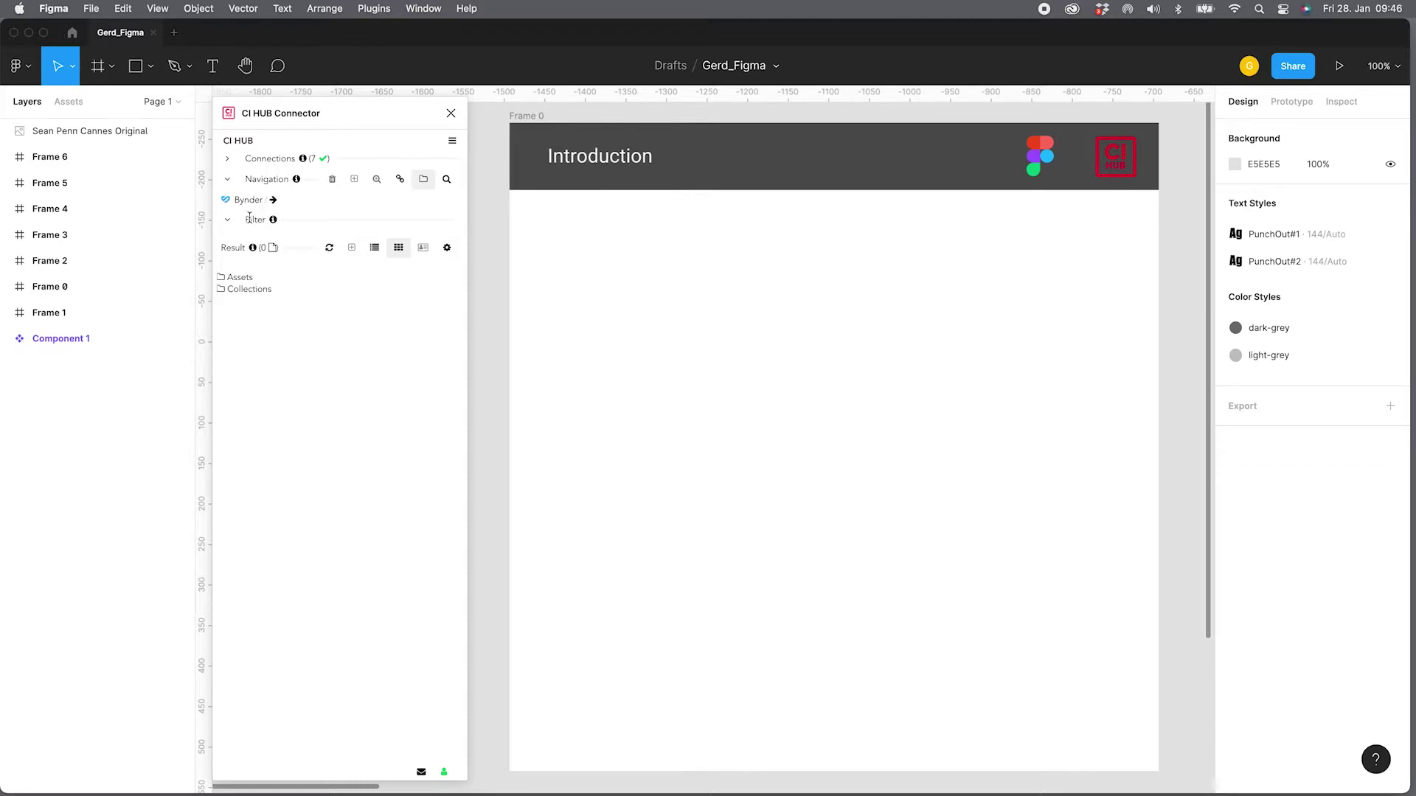
click(247, 278)
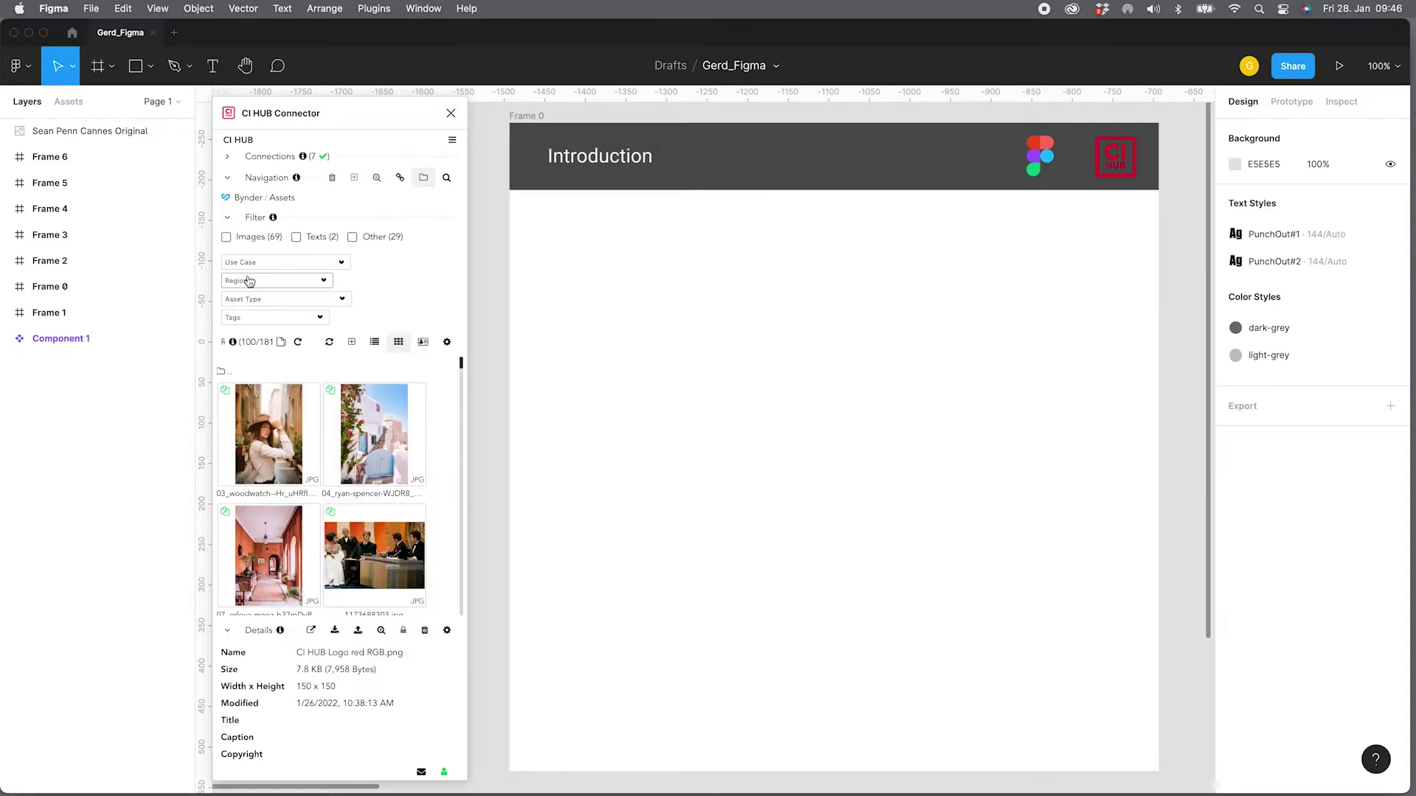
Try the Images, Texts and Other type filters, ending with Images only
click(227, 237)
click(226, 238)
click(296, 239)
click(297, 239)
click(351, 239)
click(352, 237)
click(227, 238)
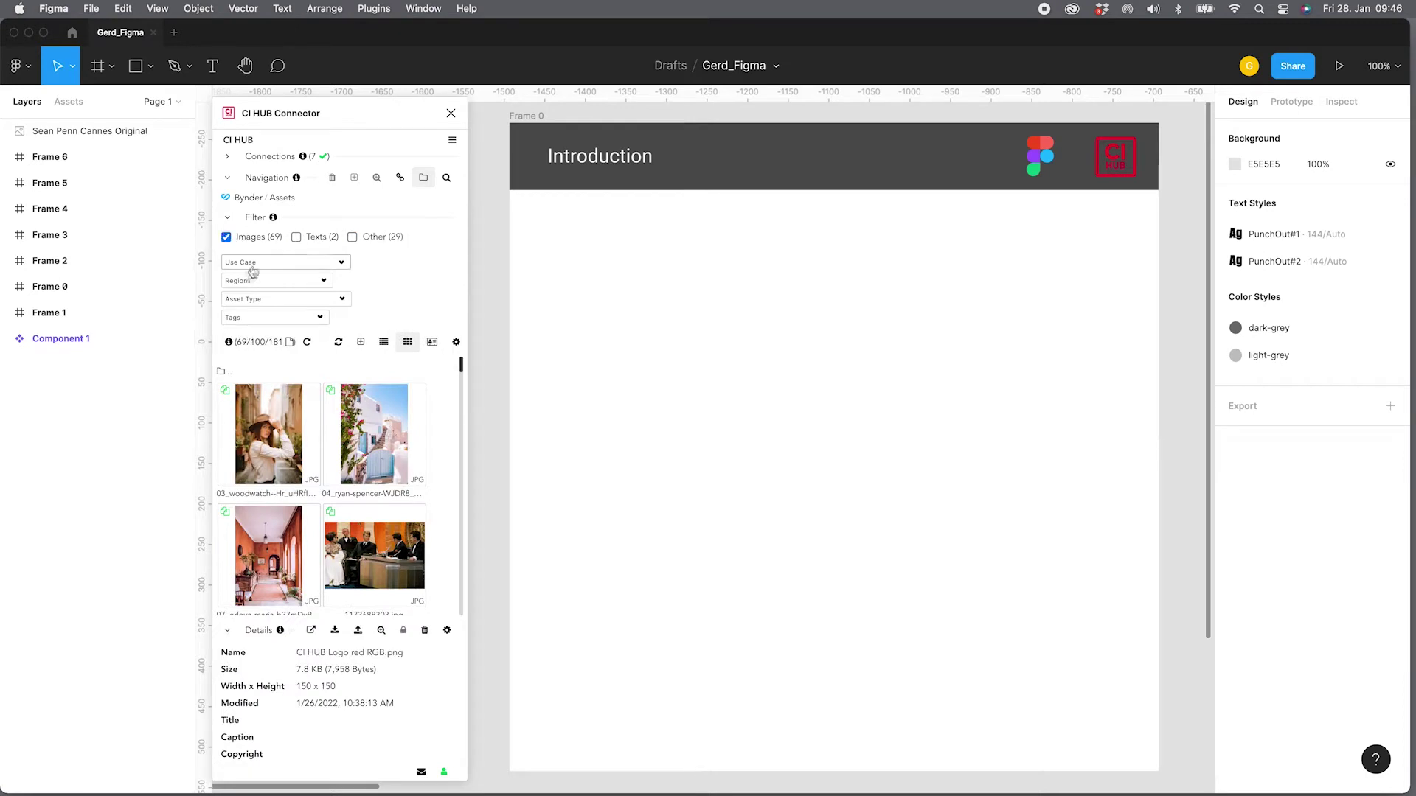
Check the Use Case, Regions and Asset Type filters, then switch the source to Unsplash
click(345, 264)
click(394, 267)
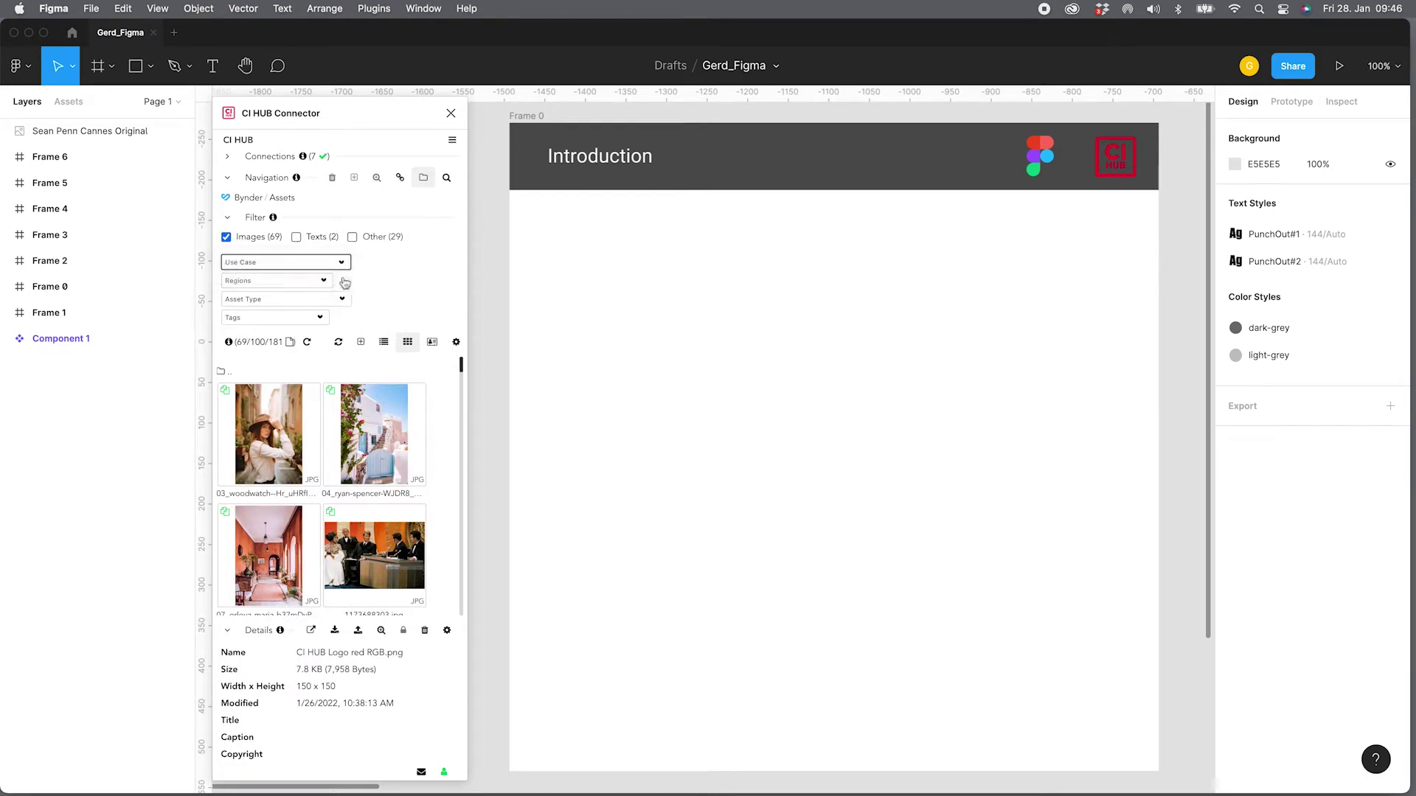
click(325, 284)
click(395, 285)
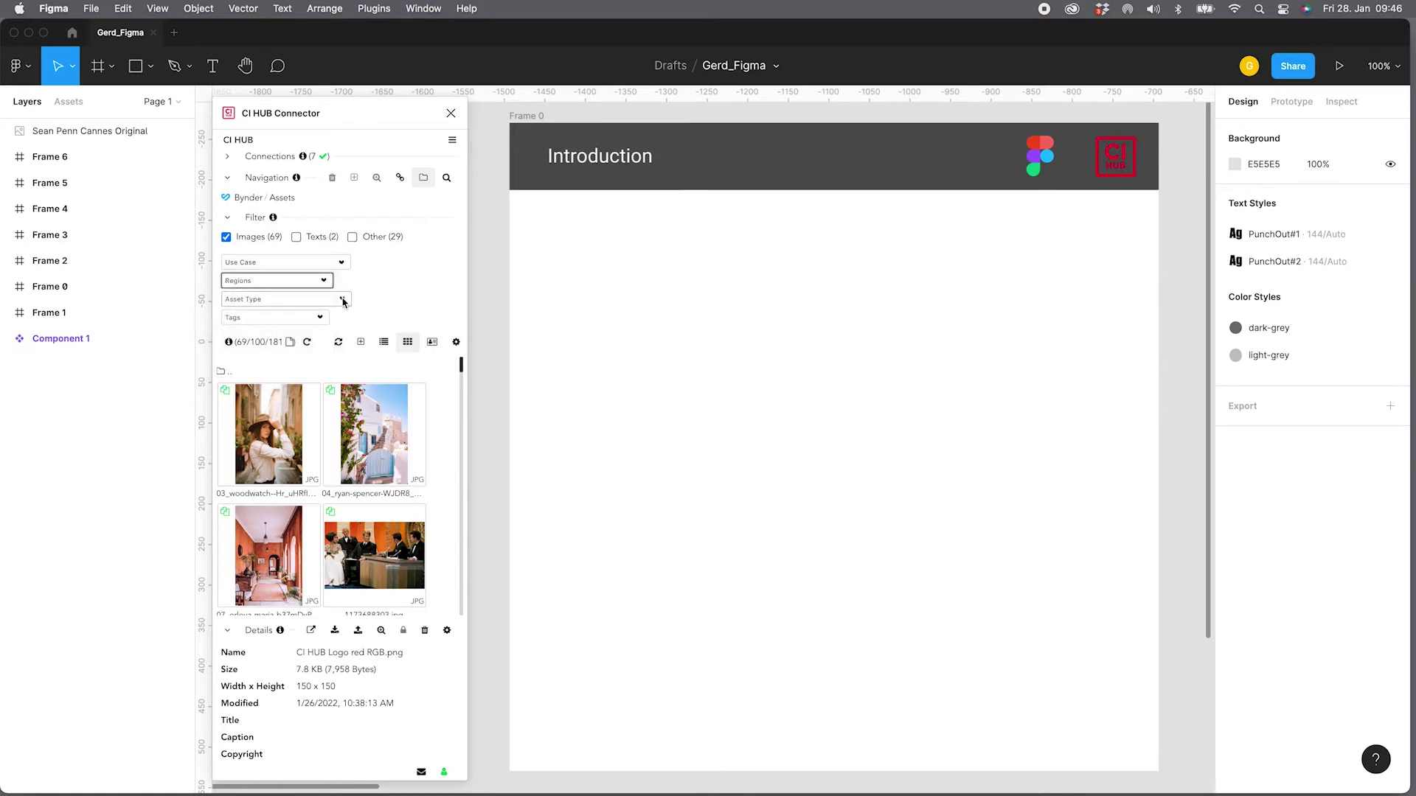
click(343, 299)
click(404, 299)
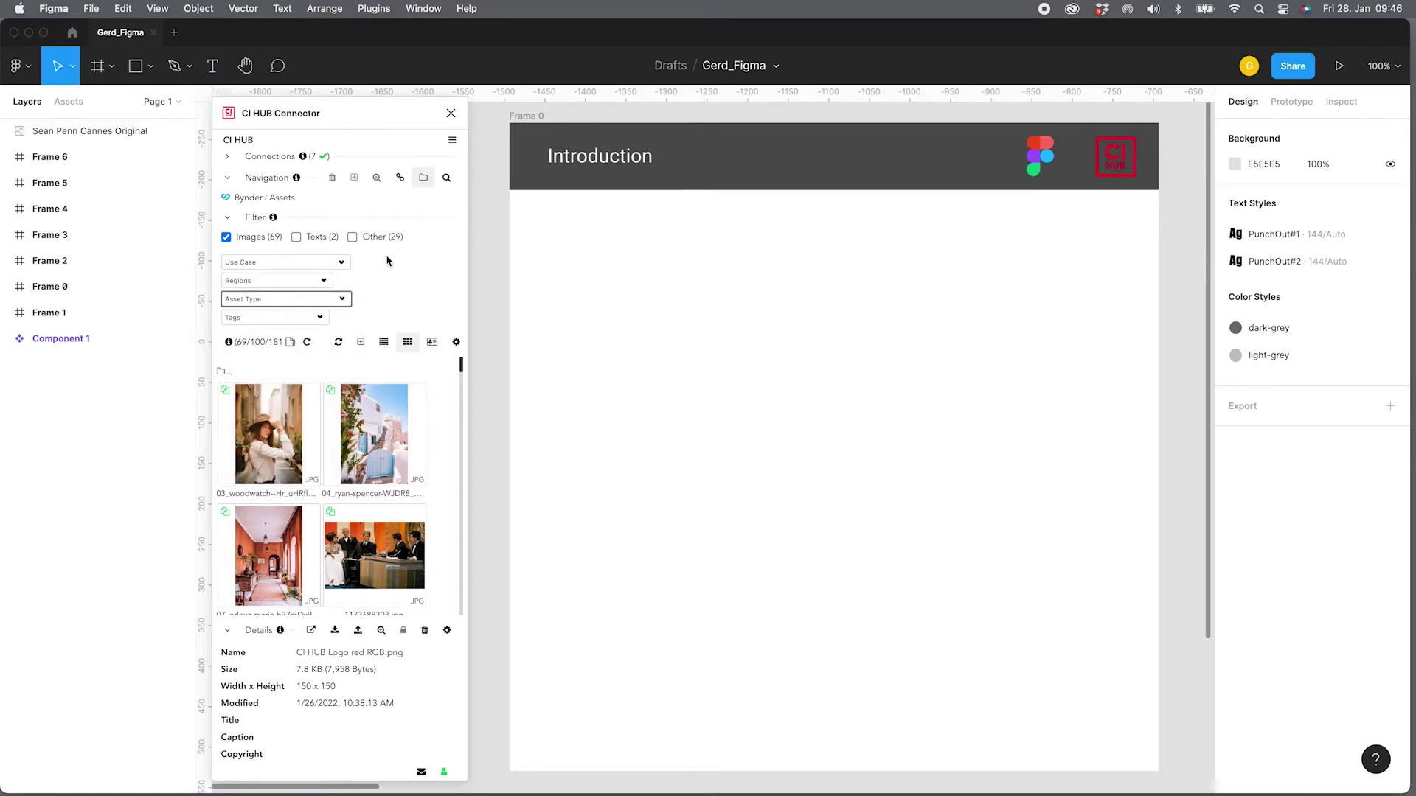
click(251, 199)
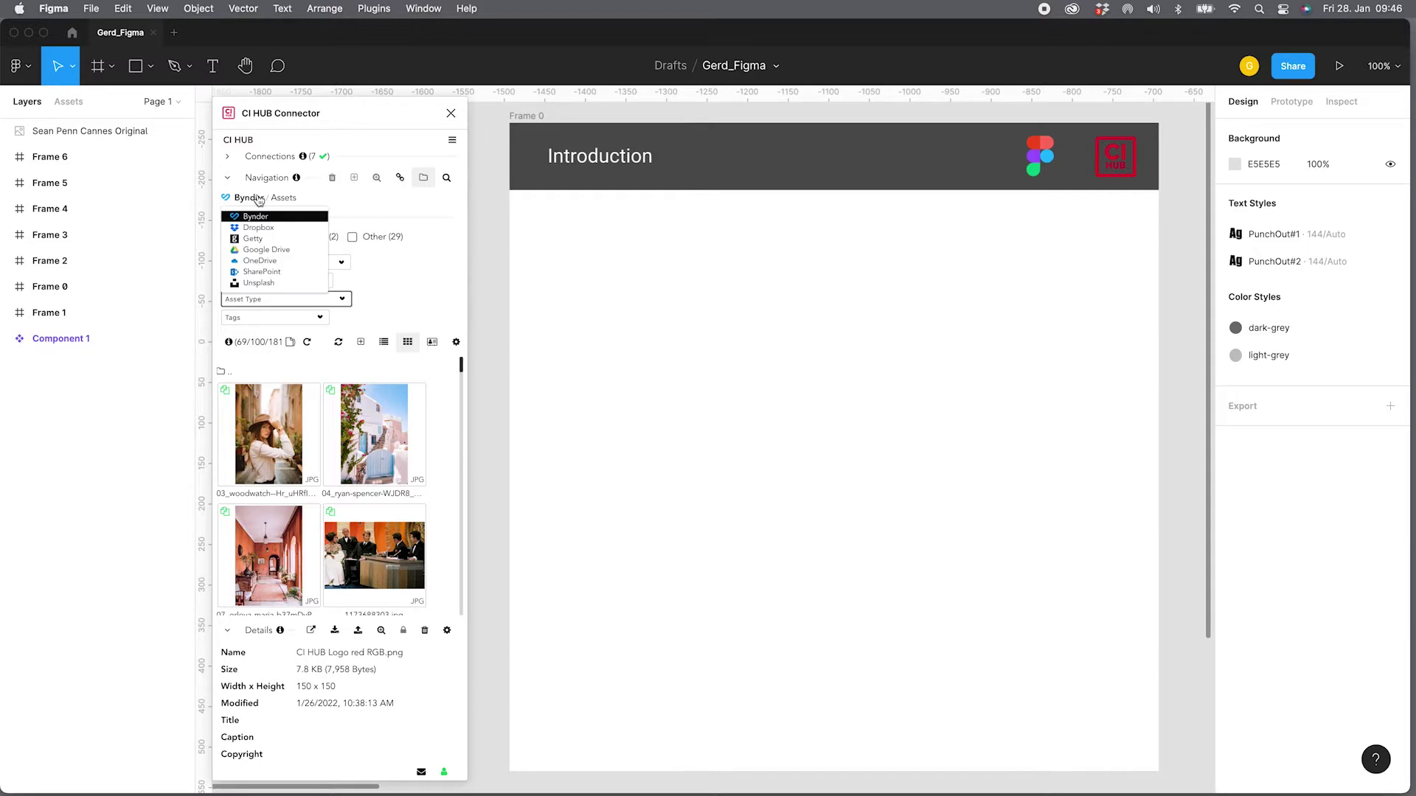
click(257, 283)
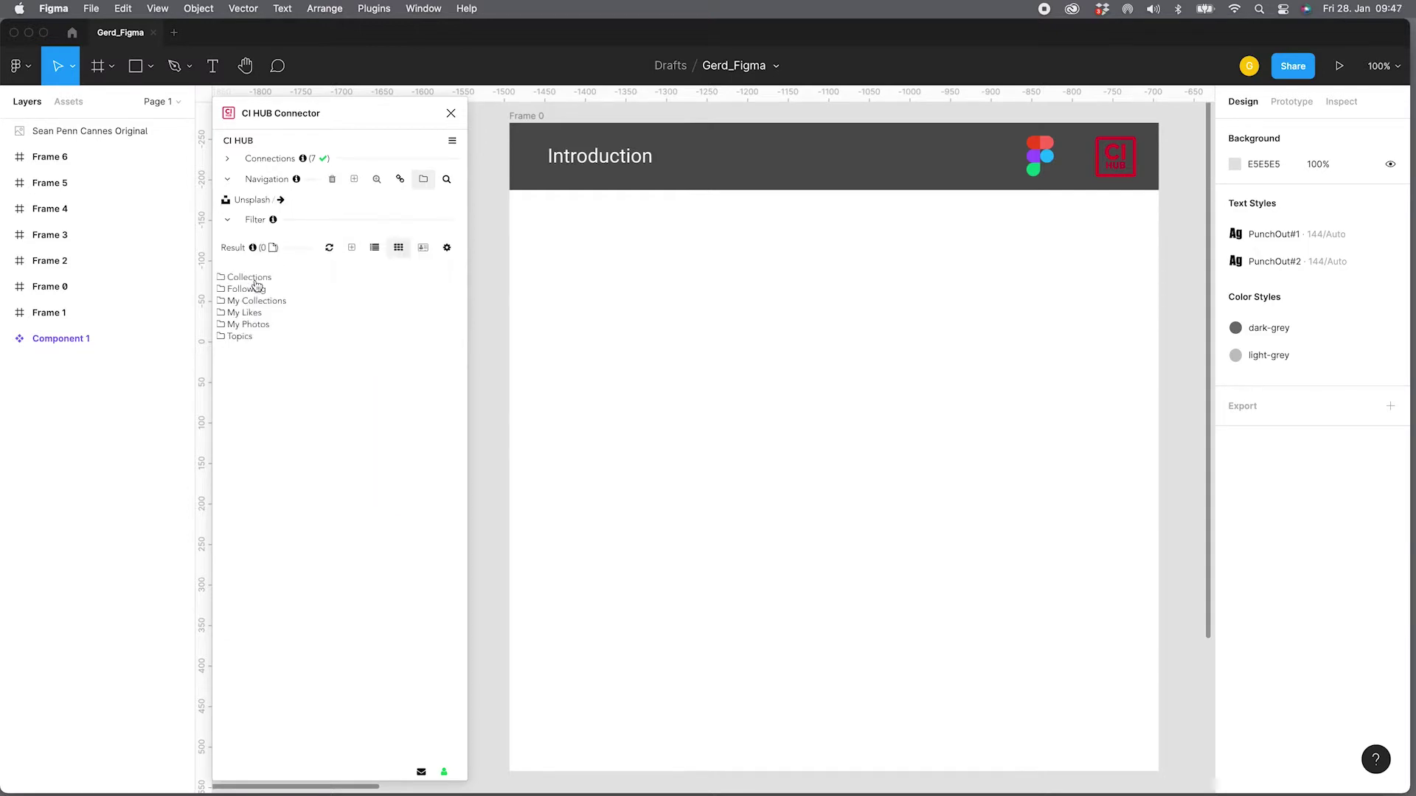
Browse Unsplash Topics > Business & Work, then switch the panel to search mode
click(237, 341)
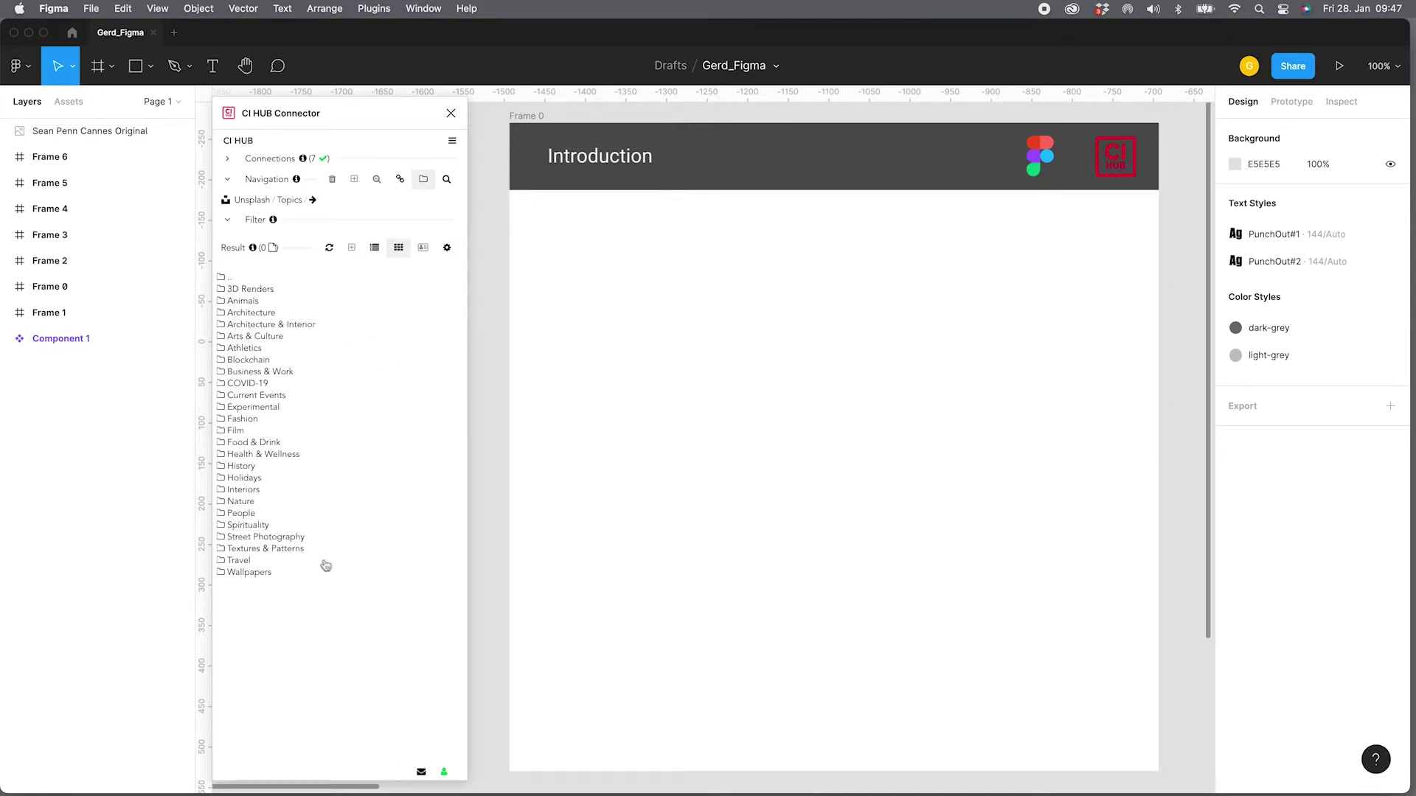
click(258, 371)
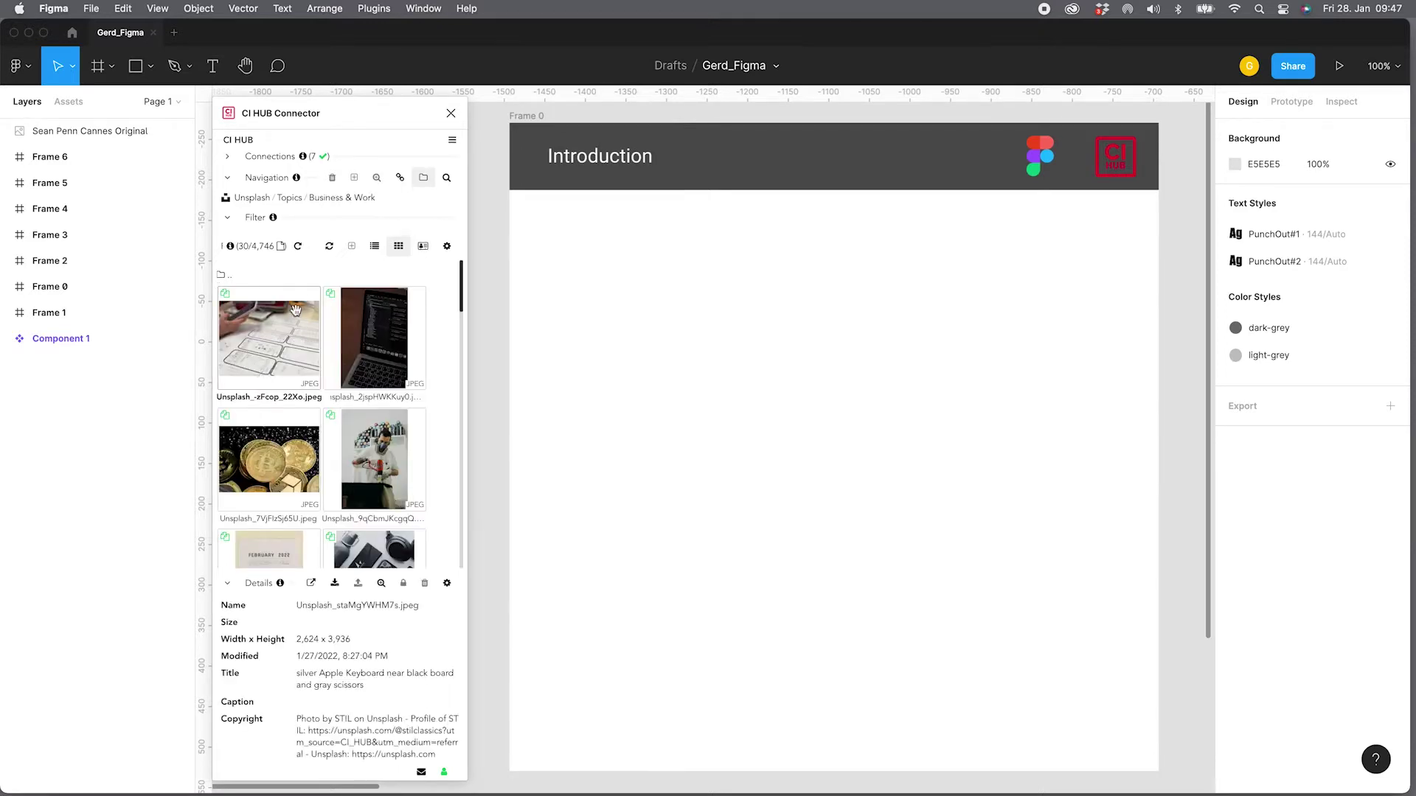
click(446, 180)
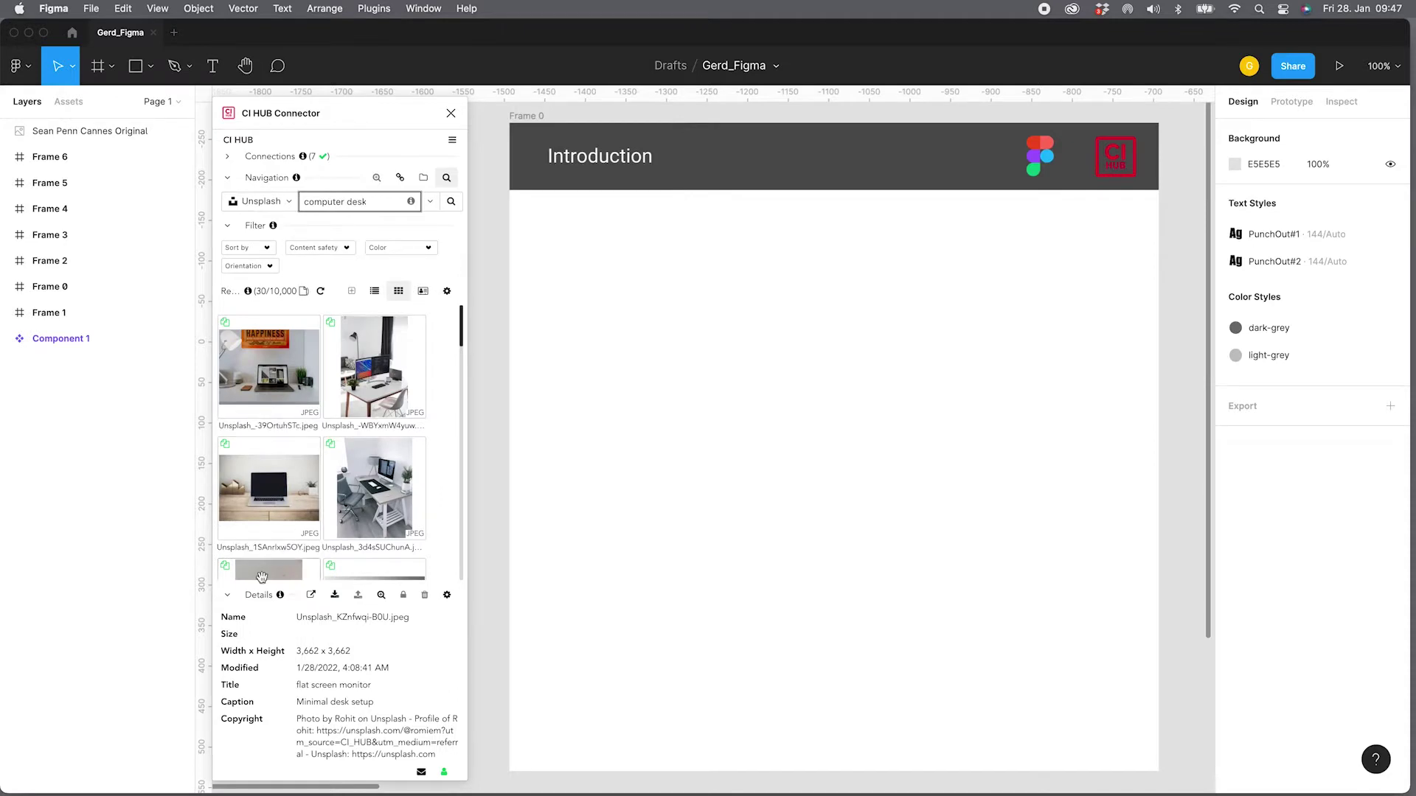
Collapse Details on the 'computer desk' results and inspect the Sort by, Content safety, Color and Orientation filters
click(227, 595)
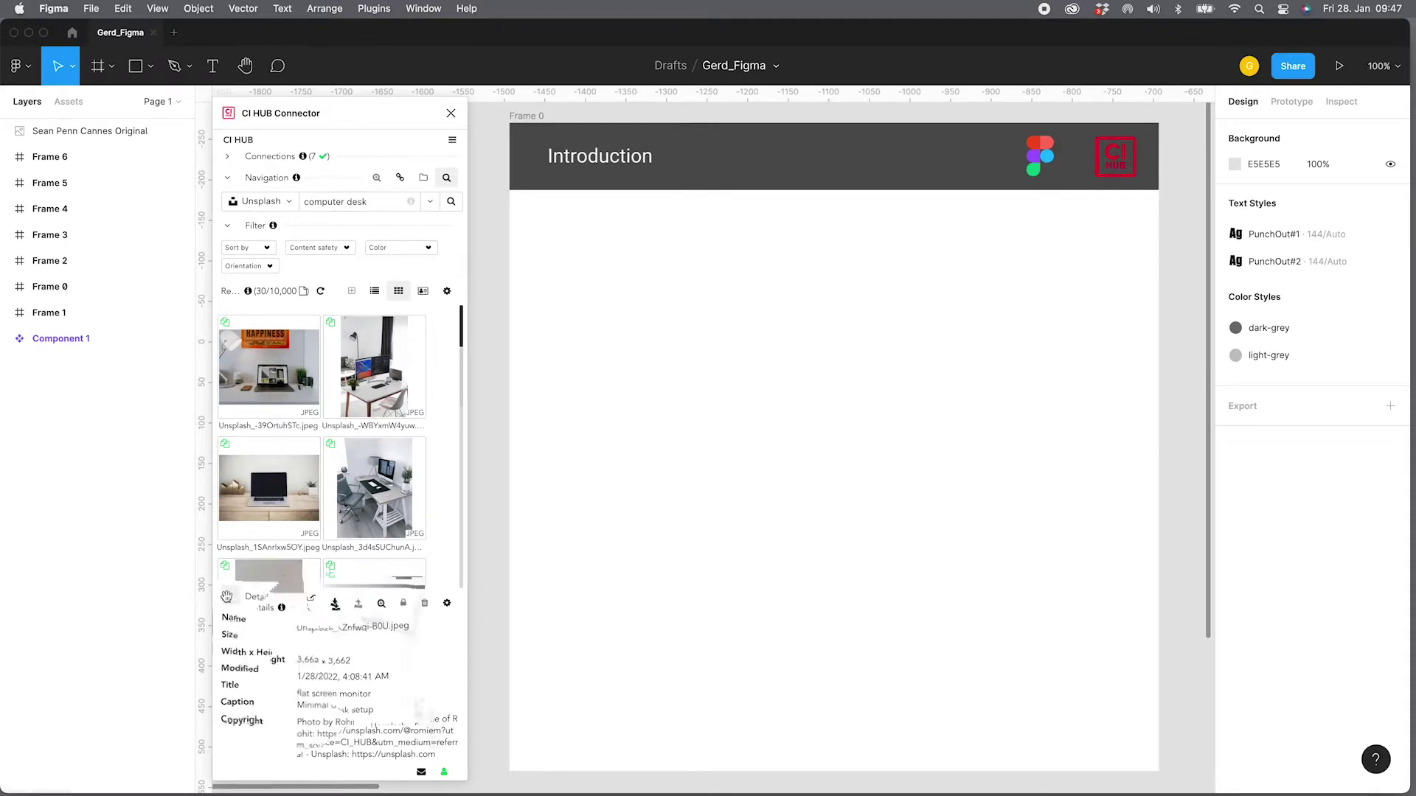
click(266, 251)
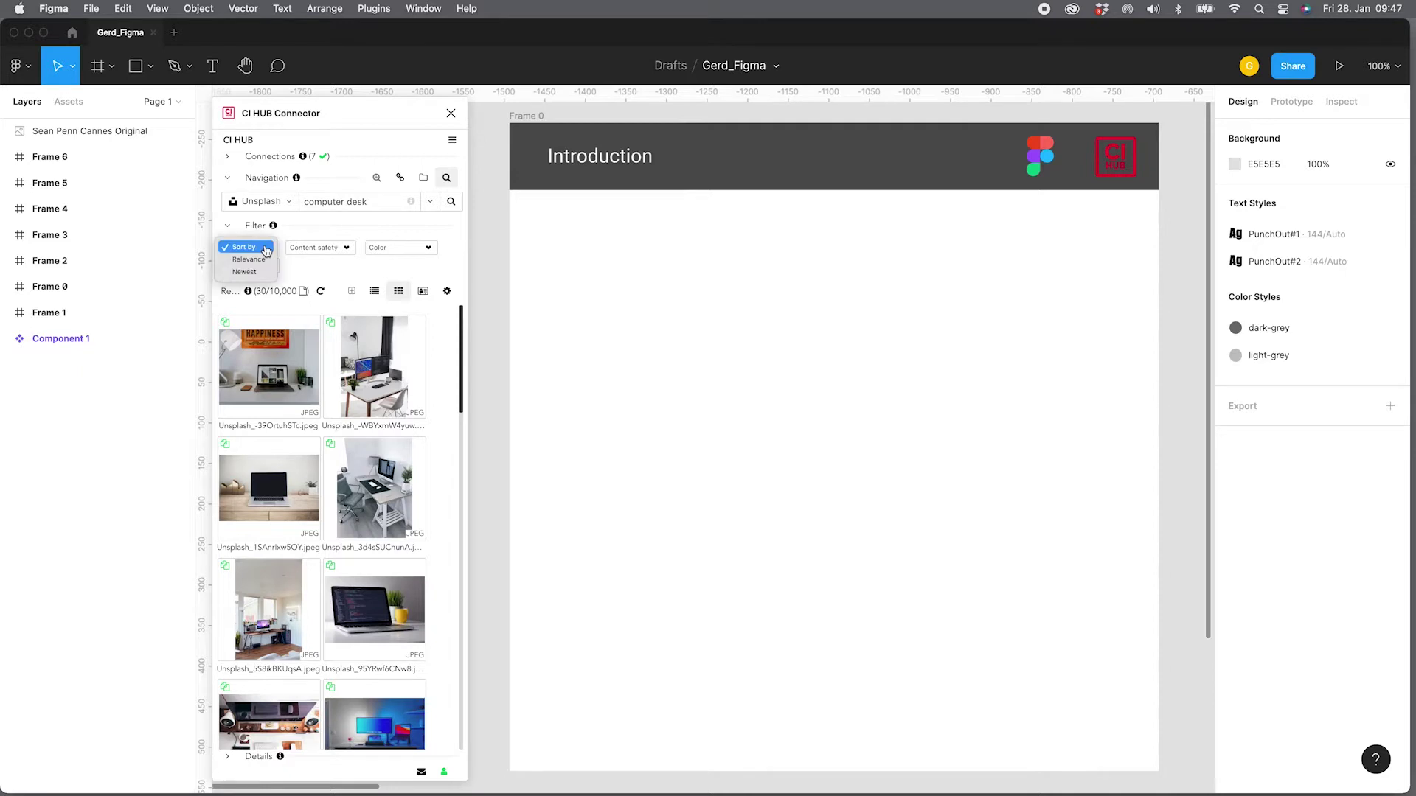
click(303, 248)
click(342, 250)
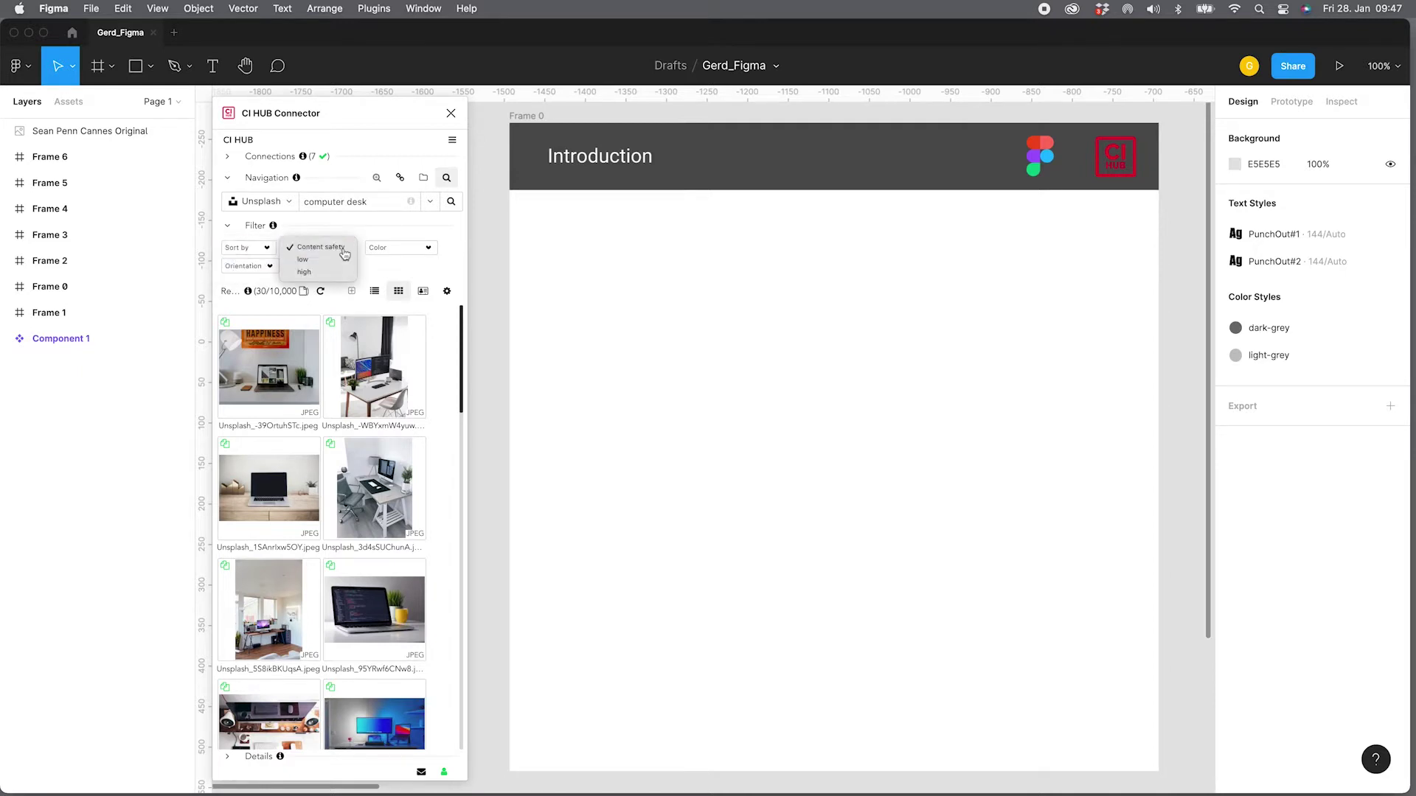
click(343, 249)
click(418, 250)
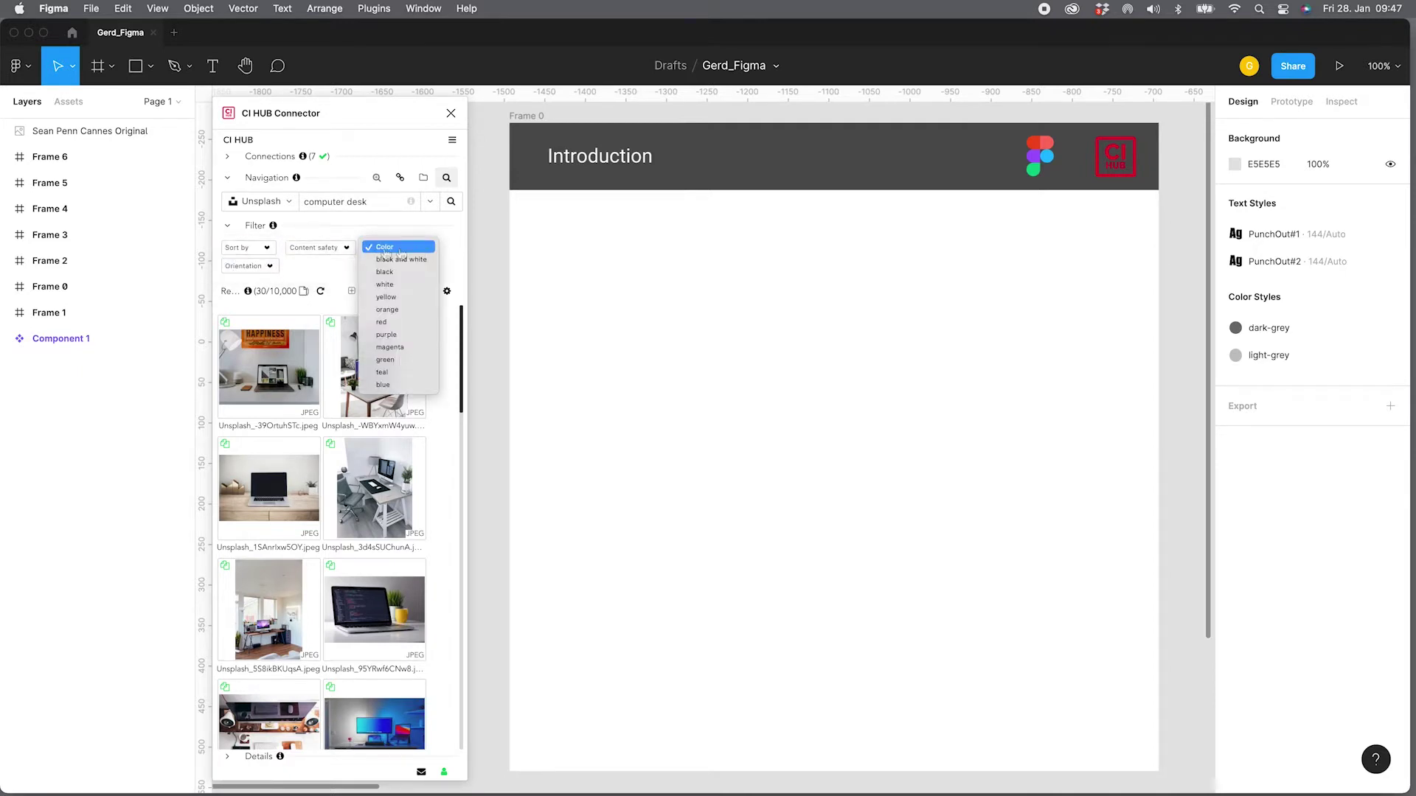
click(399, 250)
click(270, 268)
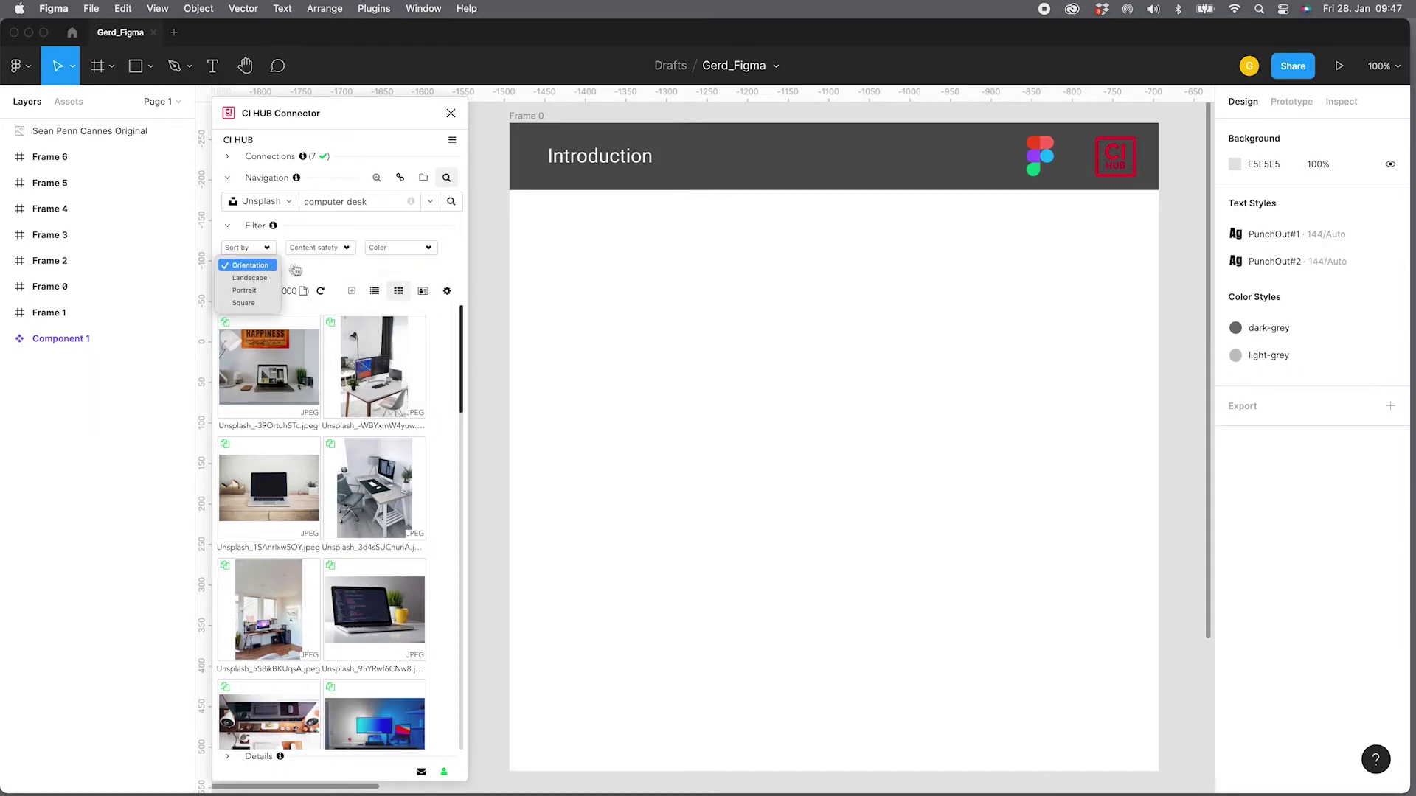
click(350, 271)
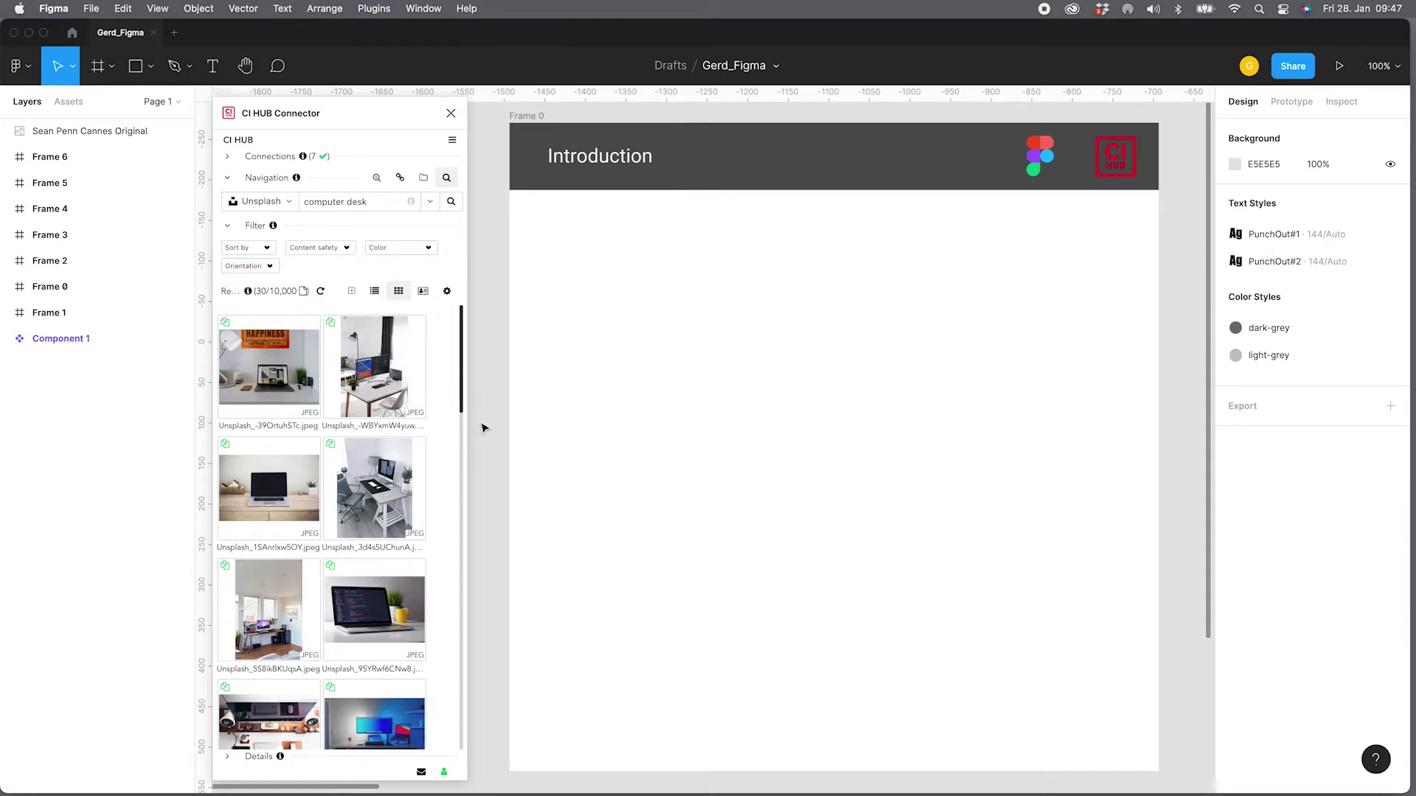
click(288, 203)
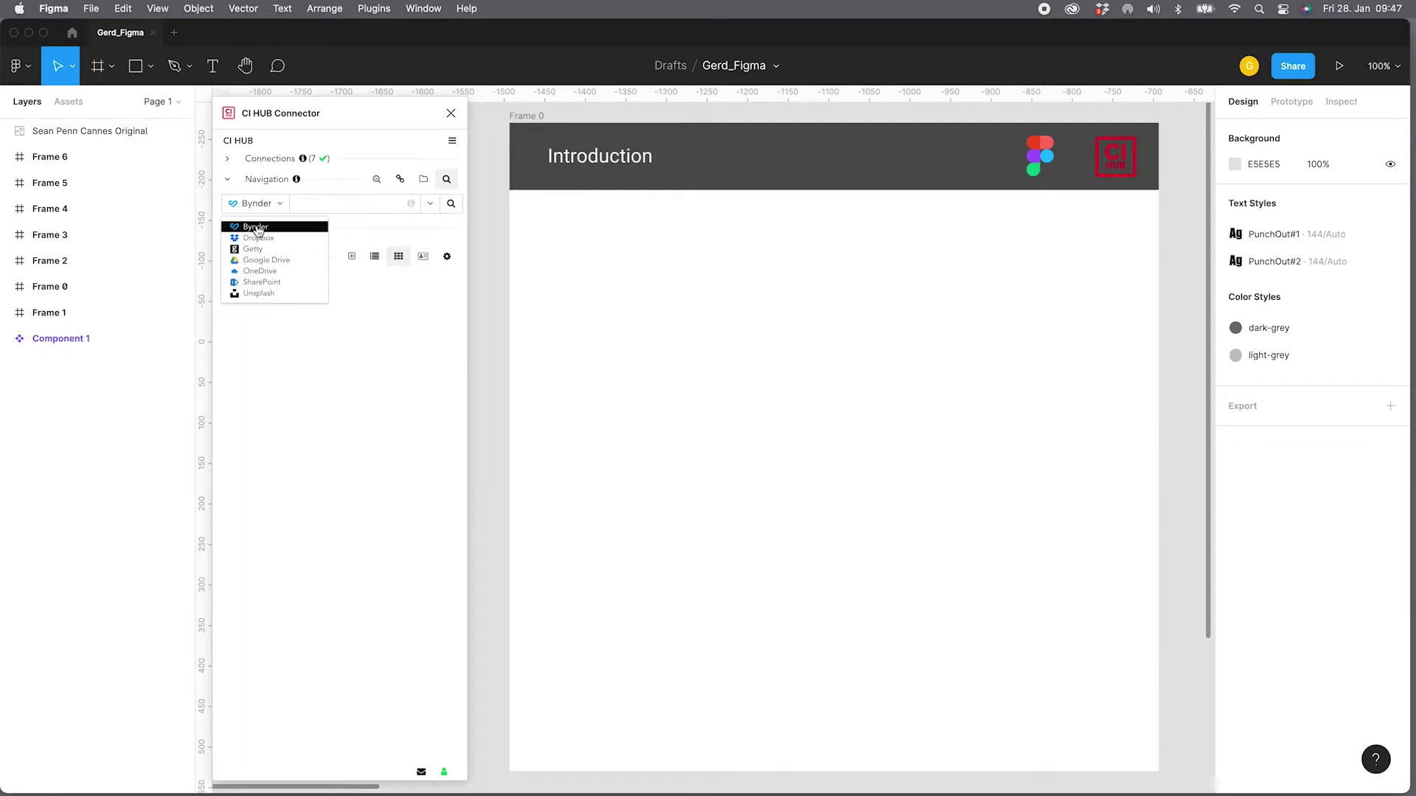
Return to Bynder's Assets folder and open the woman-in-a-hat photo in detail view
click(256, 228)
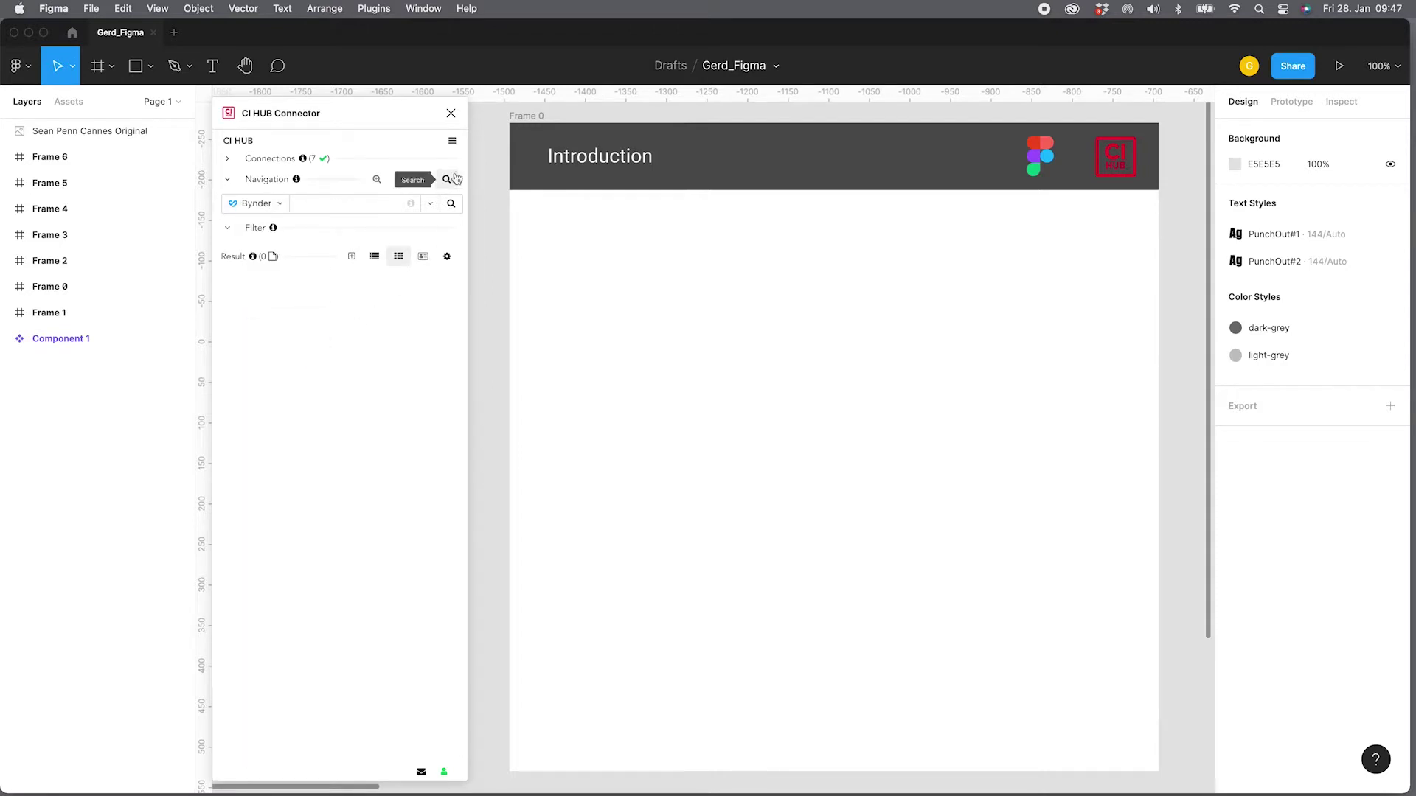
click(428, 180)
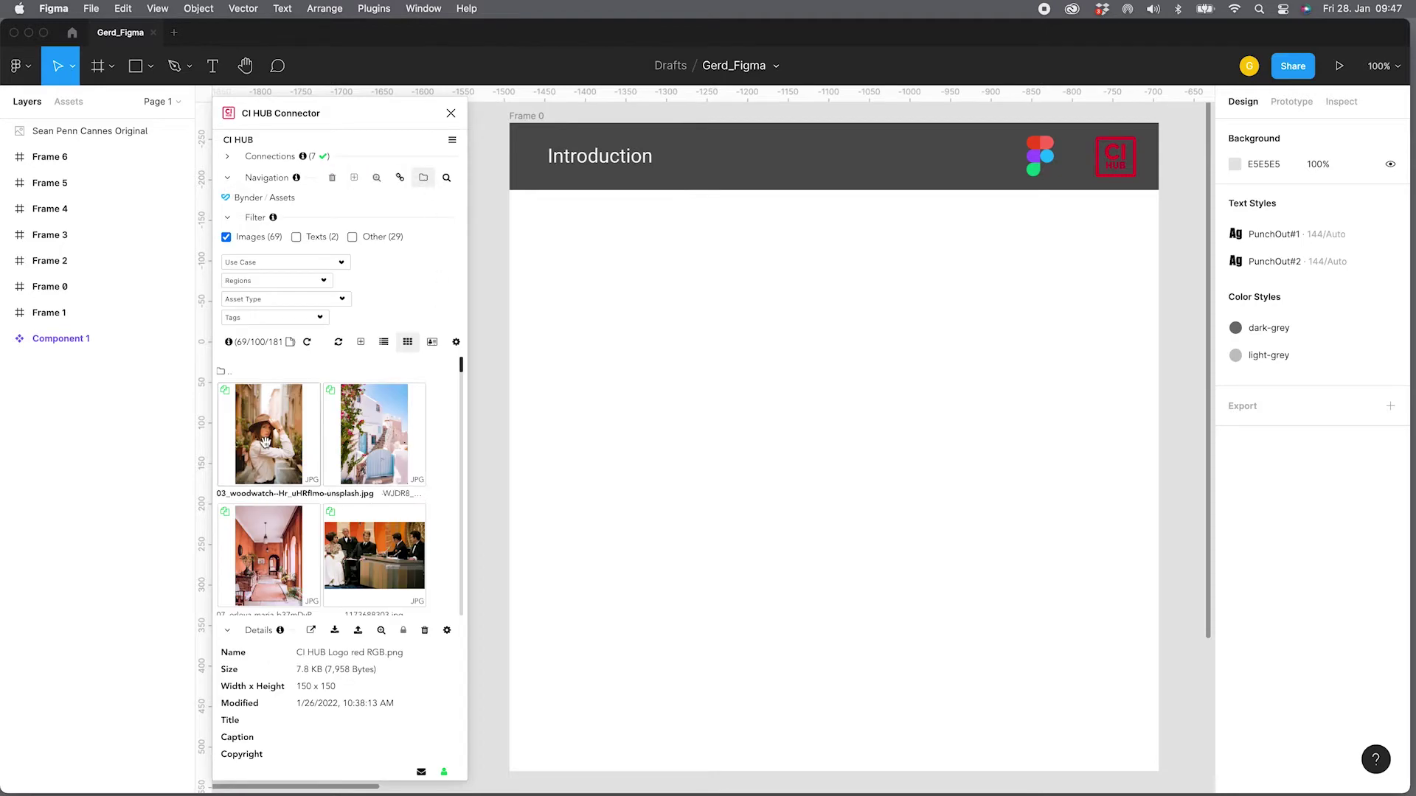
click(266, 438)
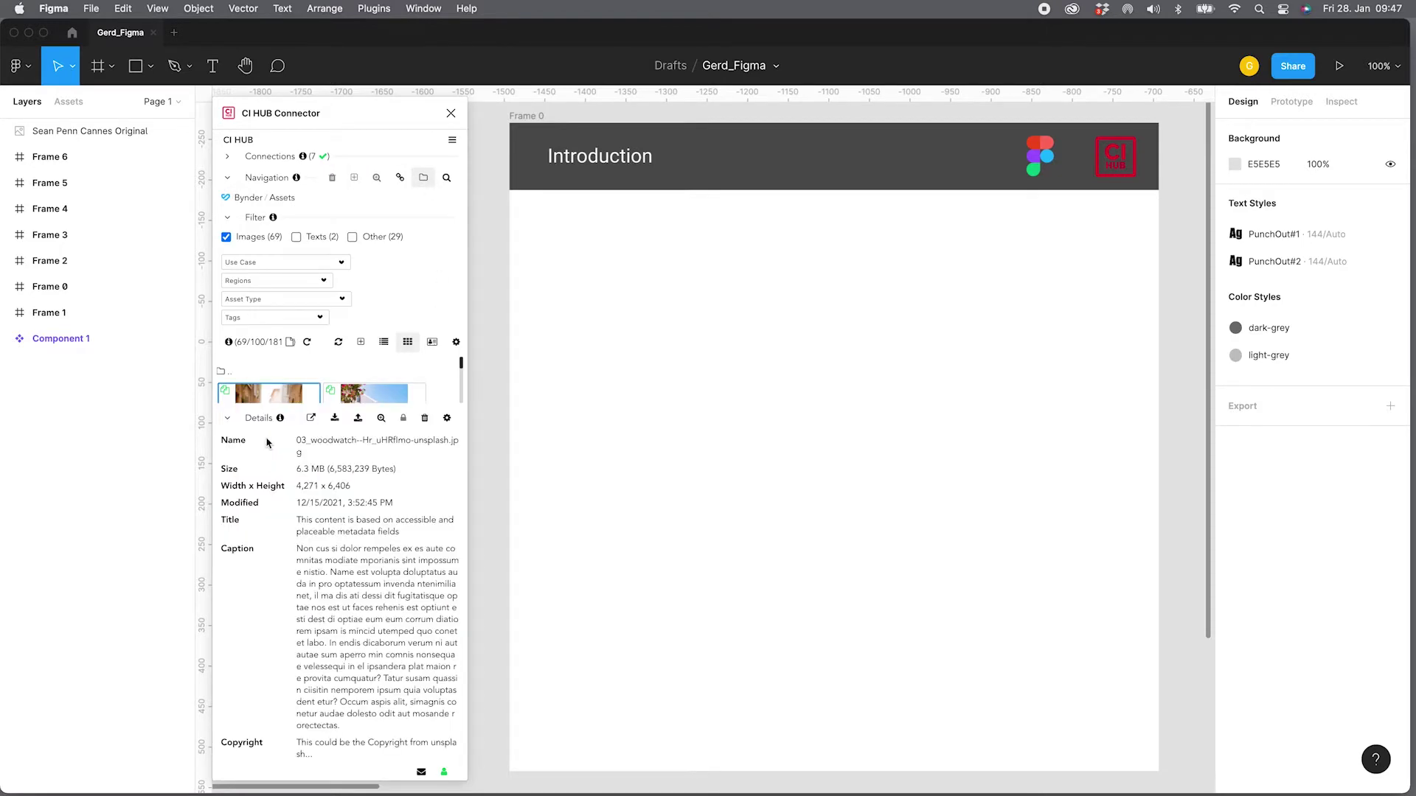
double_click(258, 385)
scroll(338, 598, down, 5)
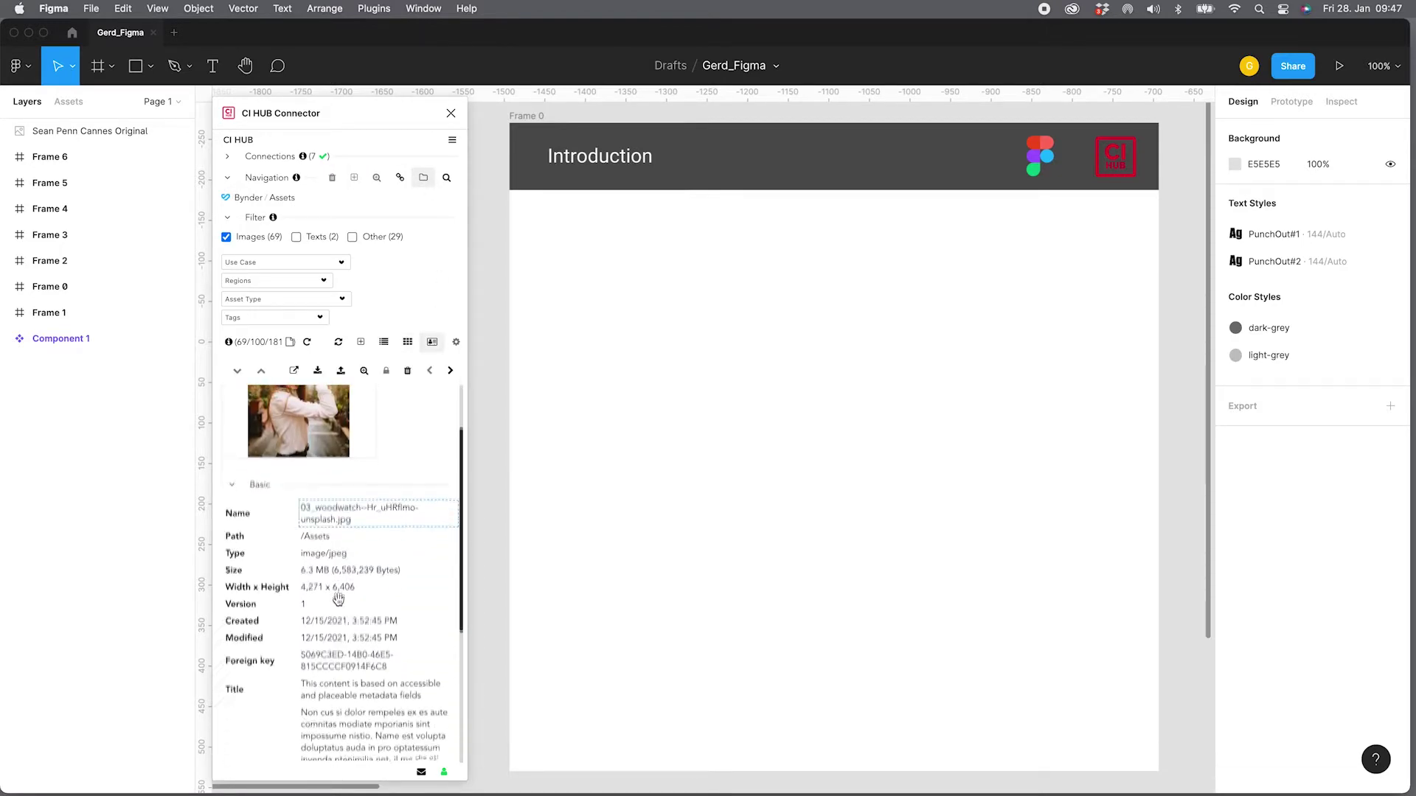
scroll(338, 599, down, 3)
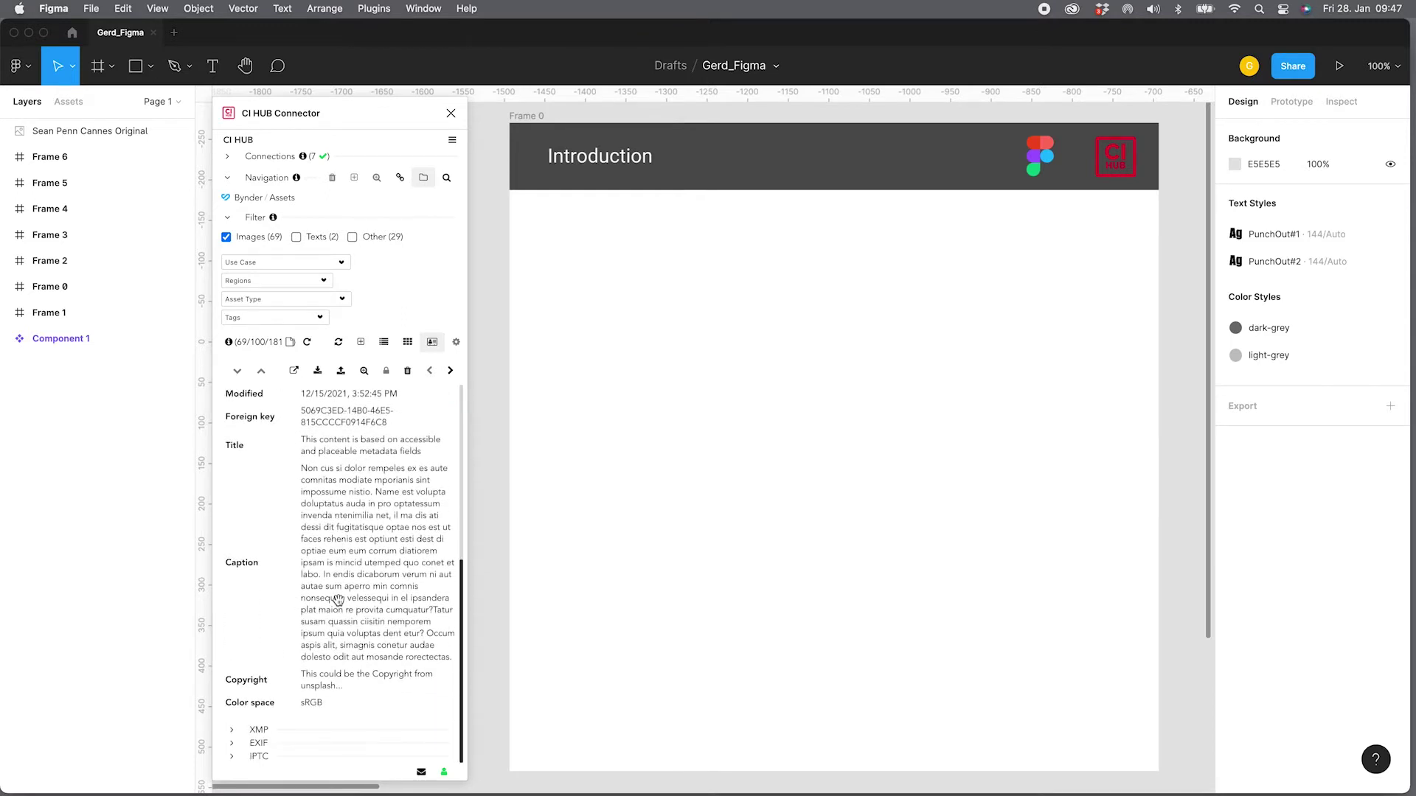
scroll(337, 598, up, 8)
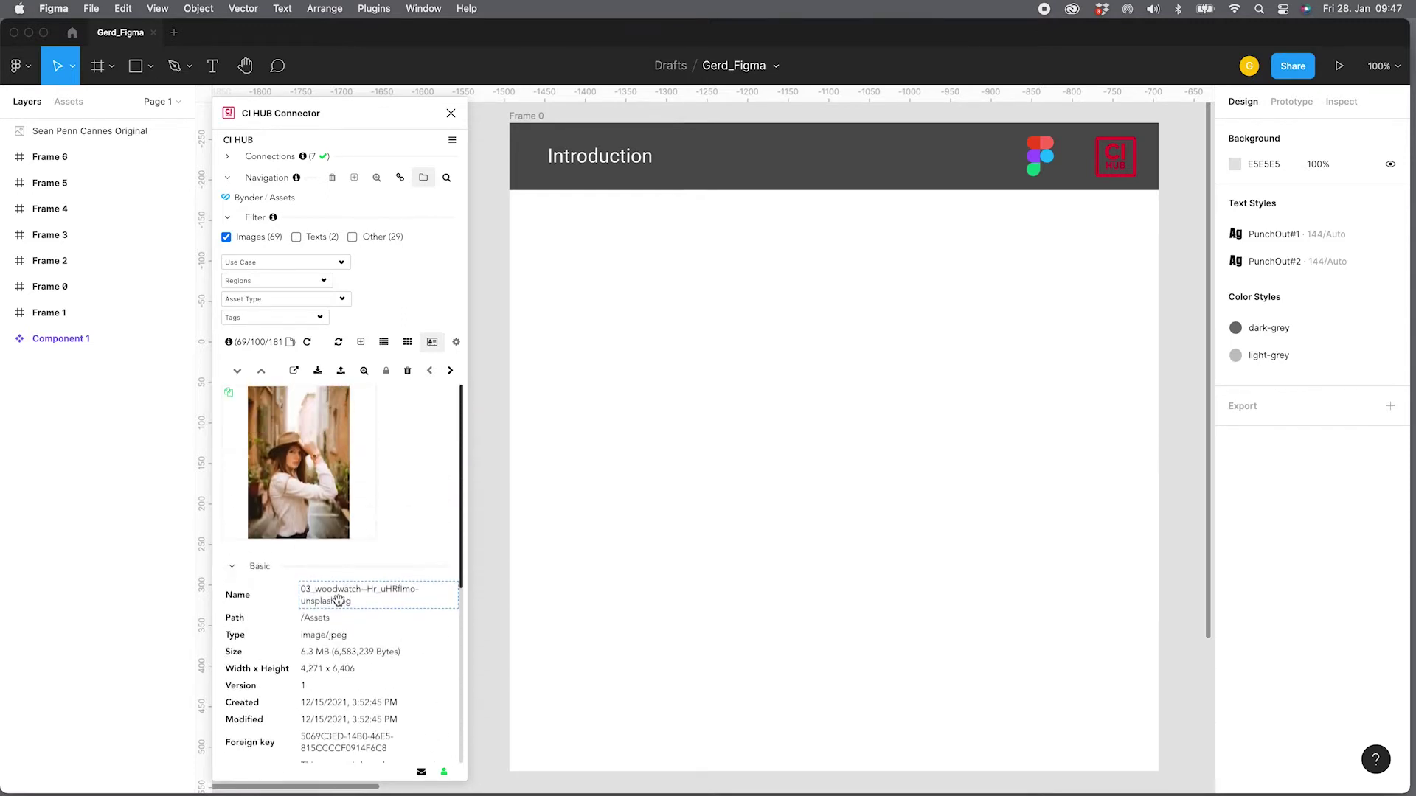
click(228, 219)
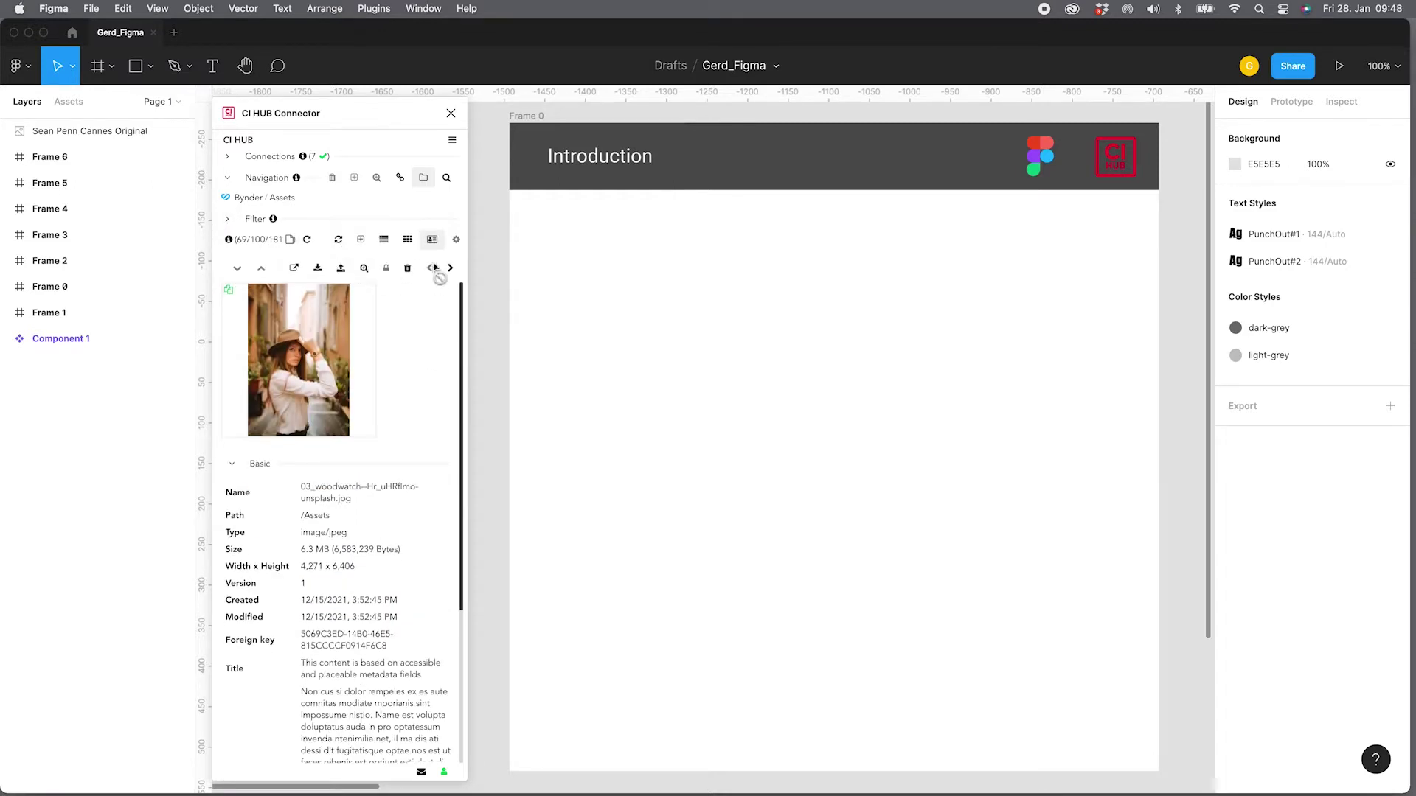
Try the list, thumbnail and details views of the Bynder asset list
click(384, 243)
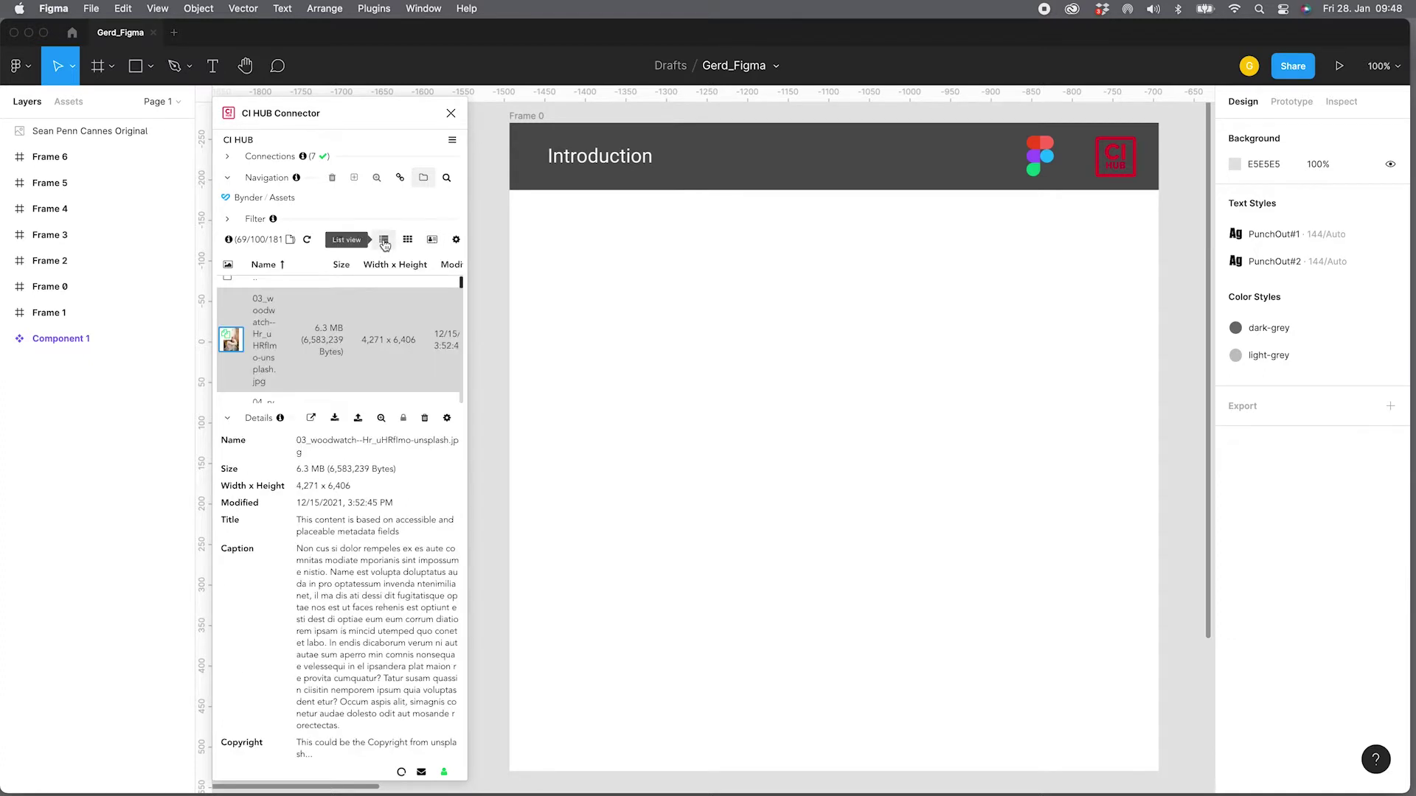
click(226, 418)
scroll(331, 482, down, 1)
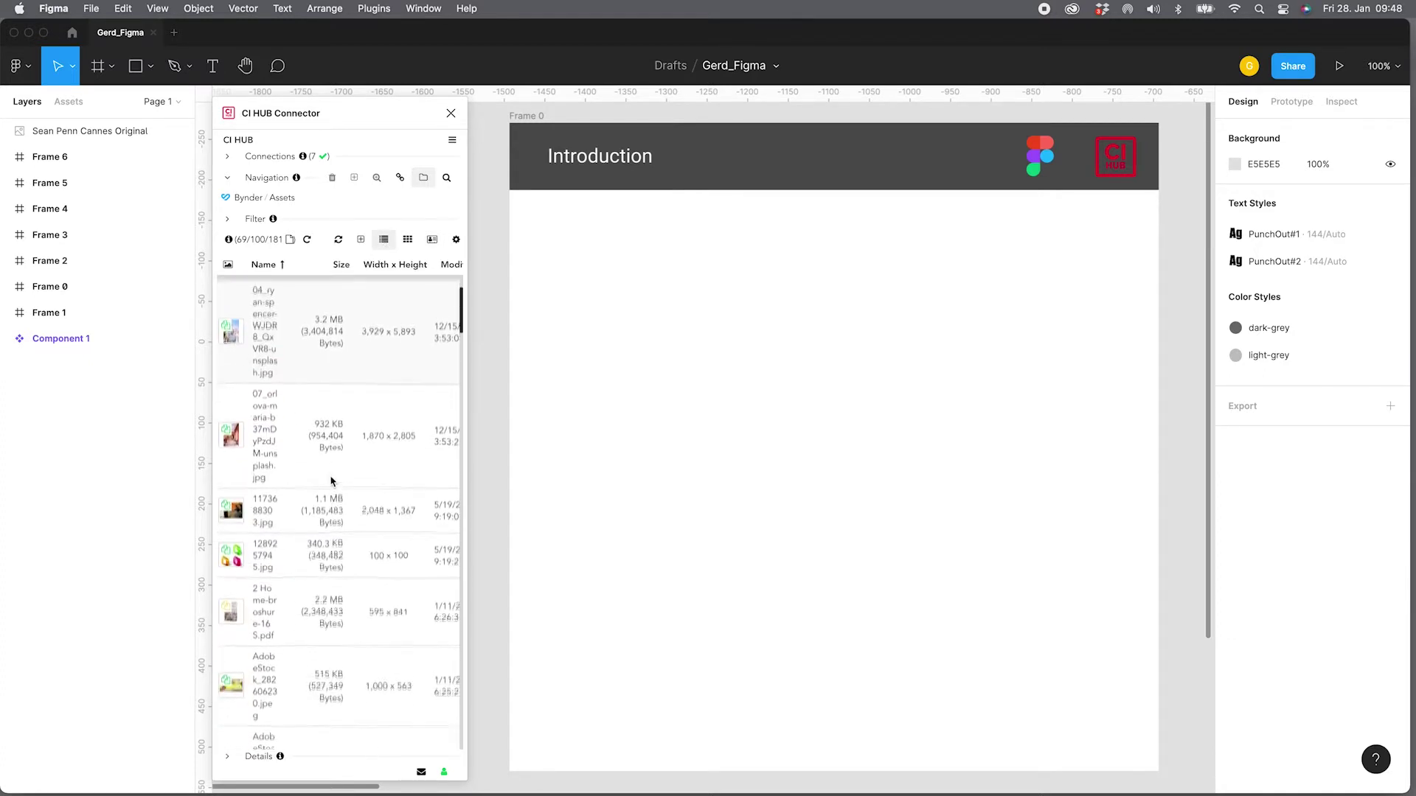
scroll(331, 482, up, 1)
click(408, 241)
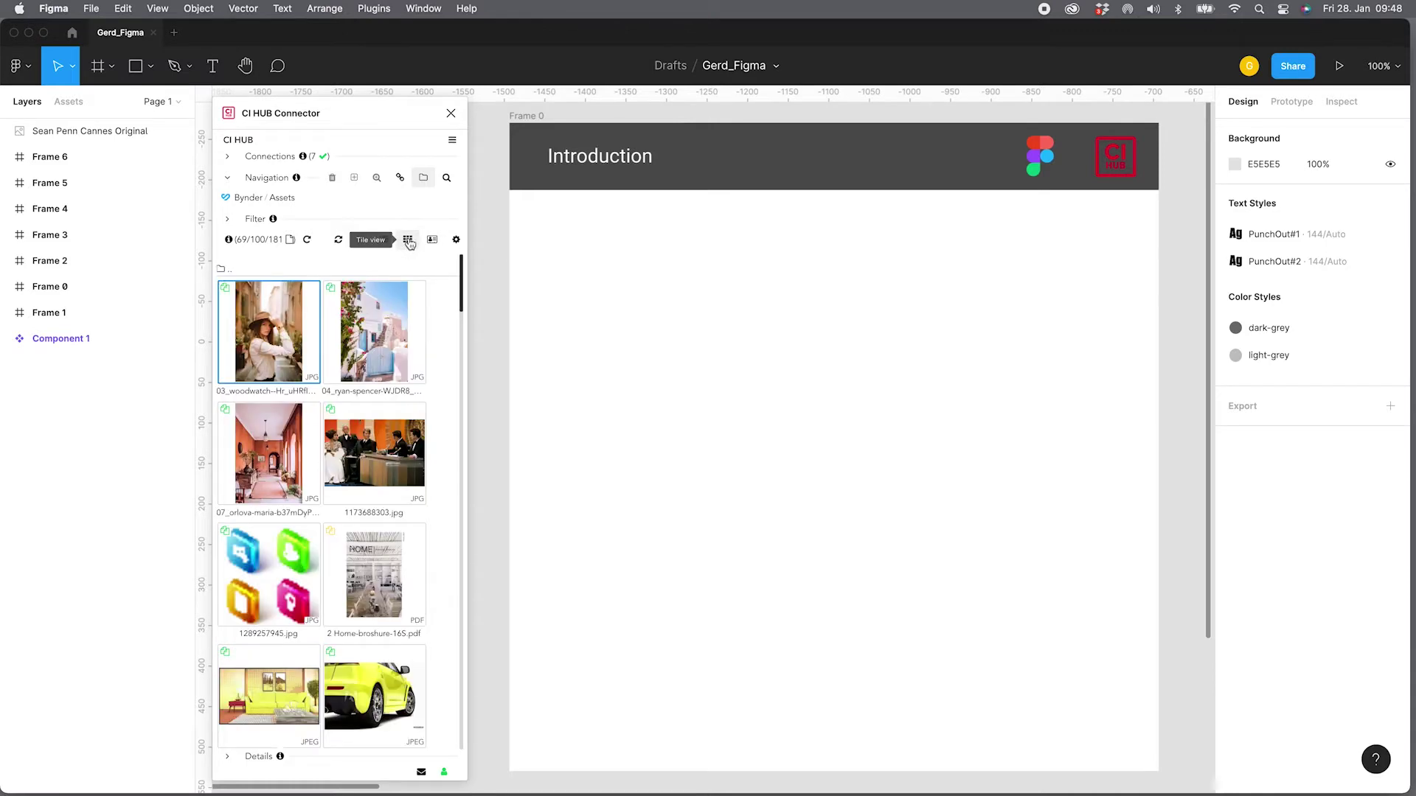
click(432, 241)
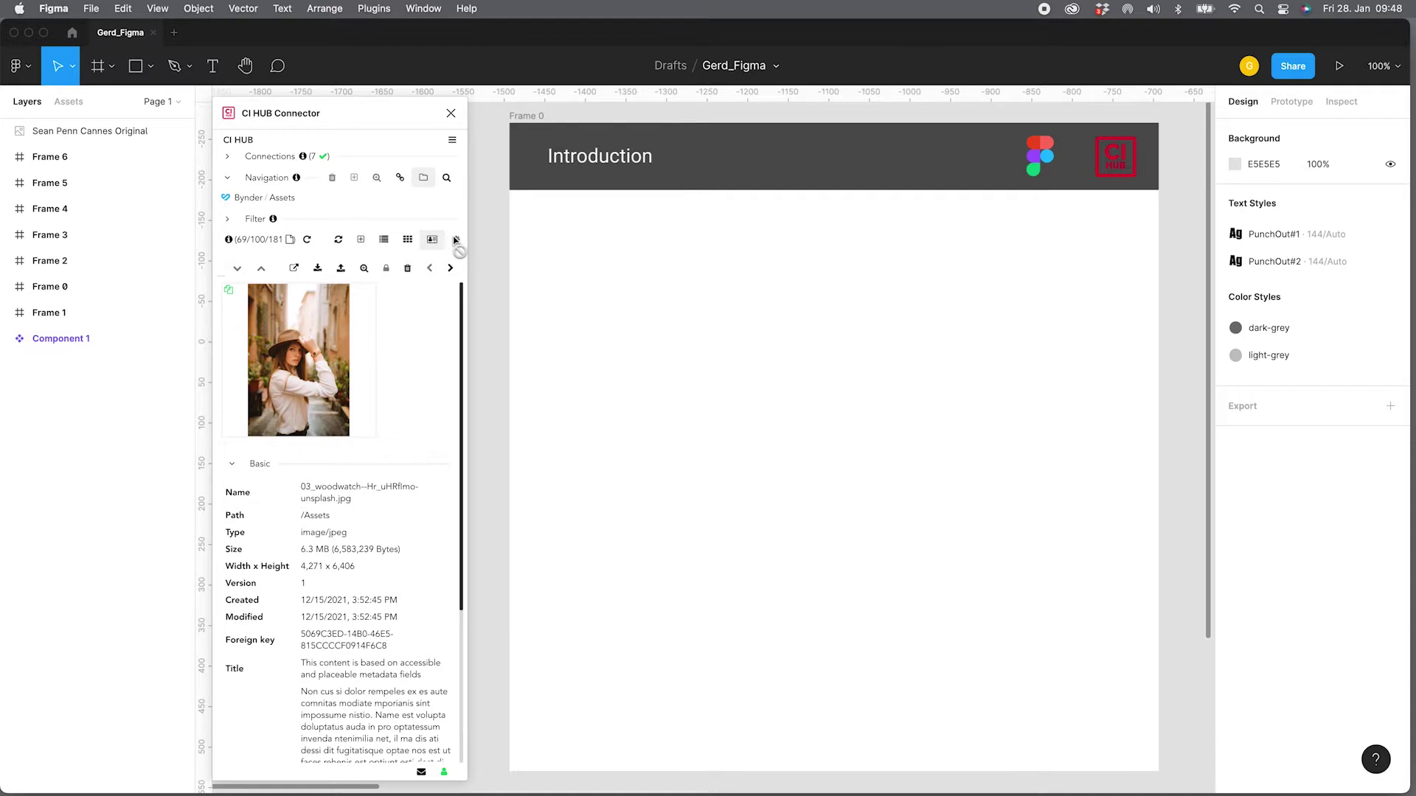
Switch to tile view and settle on L-size previews after trying XL, XXL and M
click(407, 240)
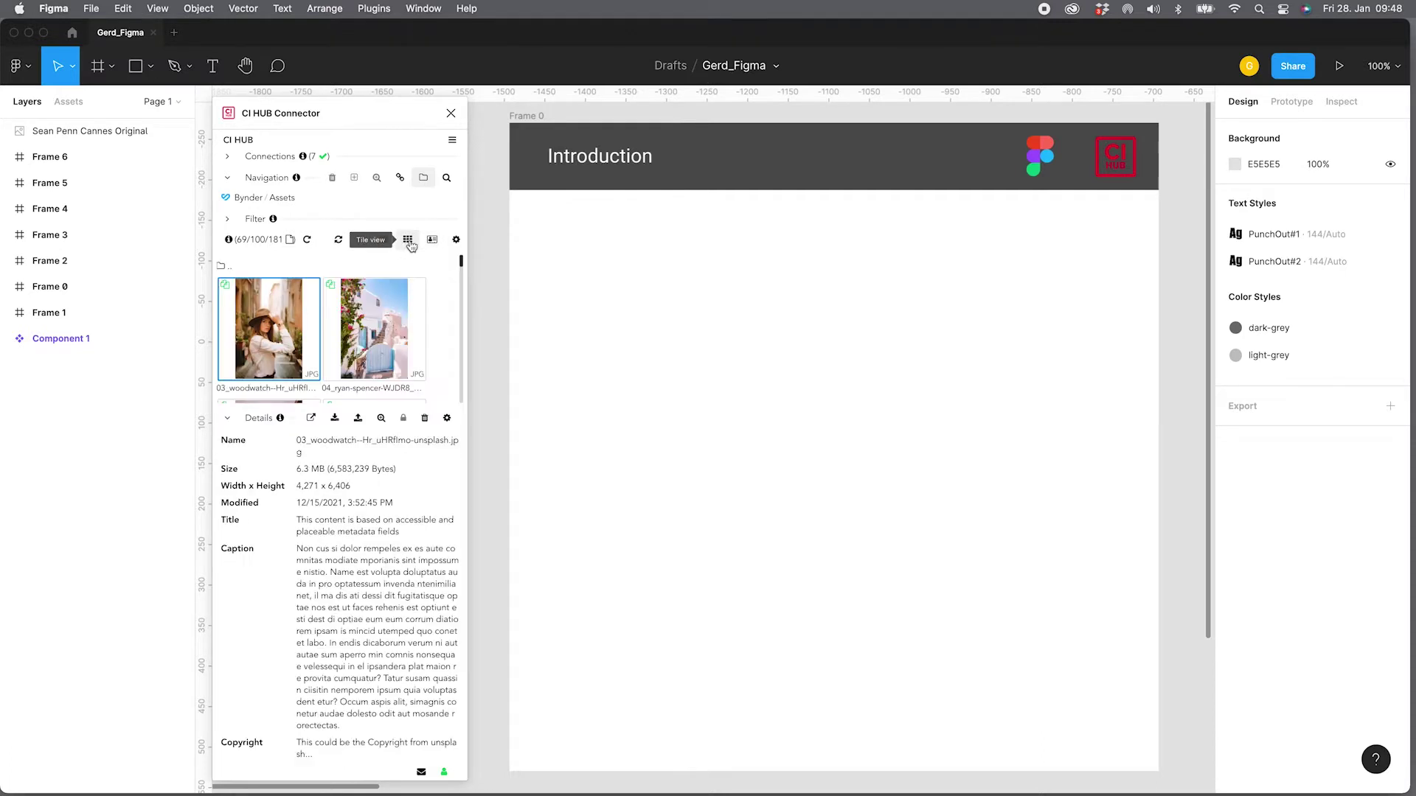
click(456, 239)
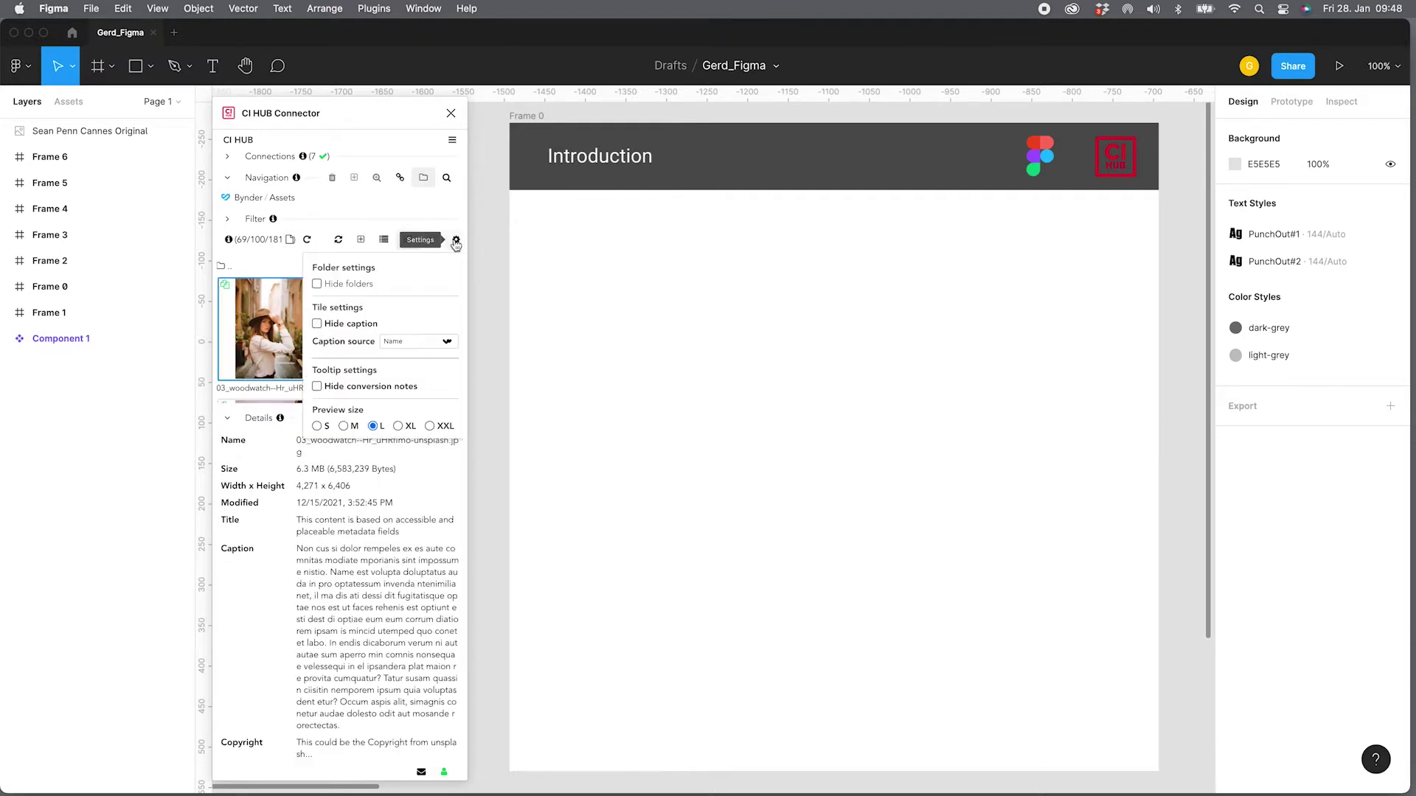
click(398, 426)
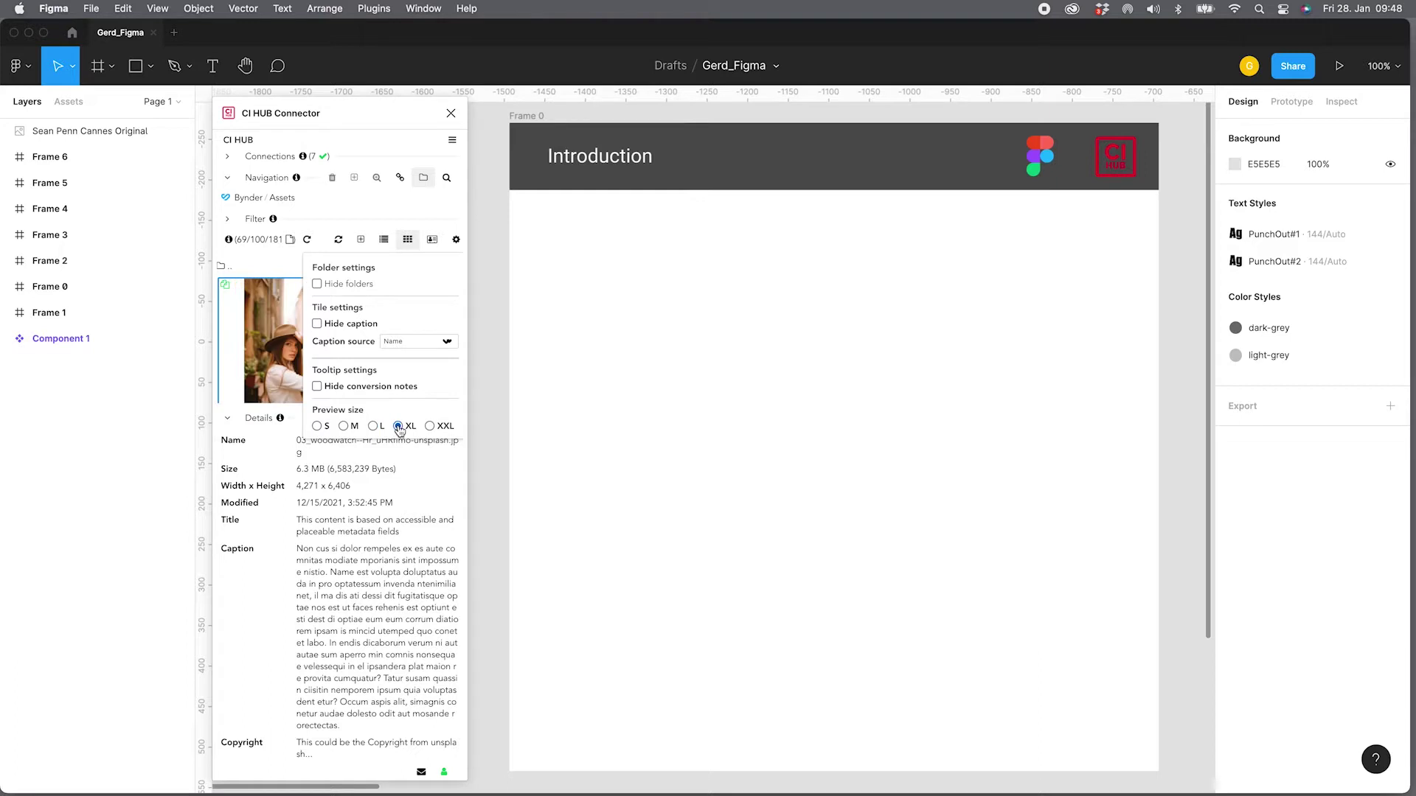
click(227, 418)
click(454, 241)
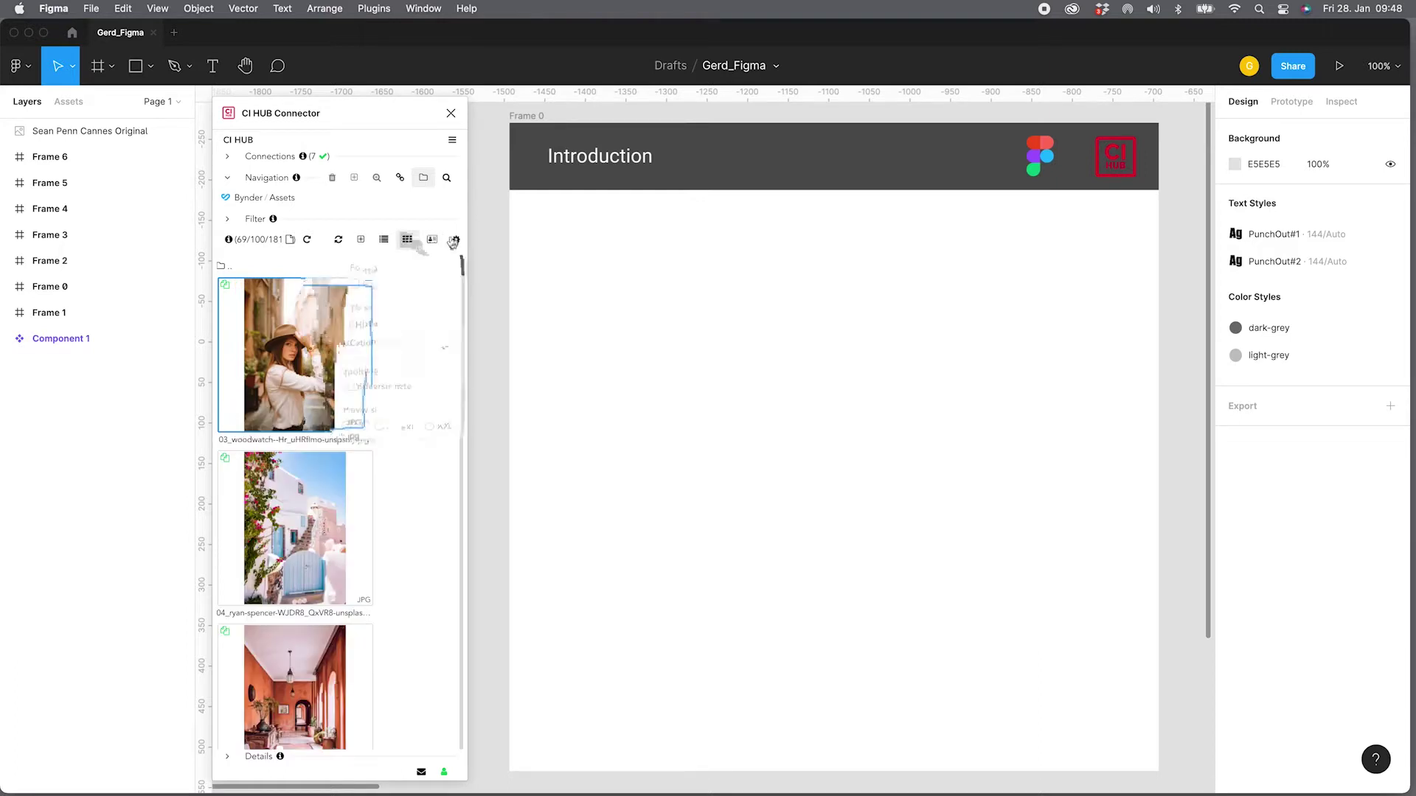
click(430, 426)
click(373, 426)
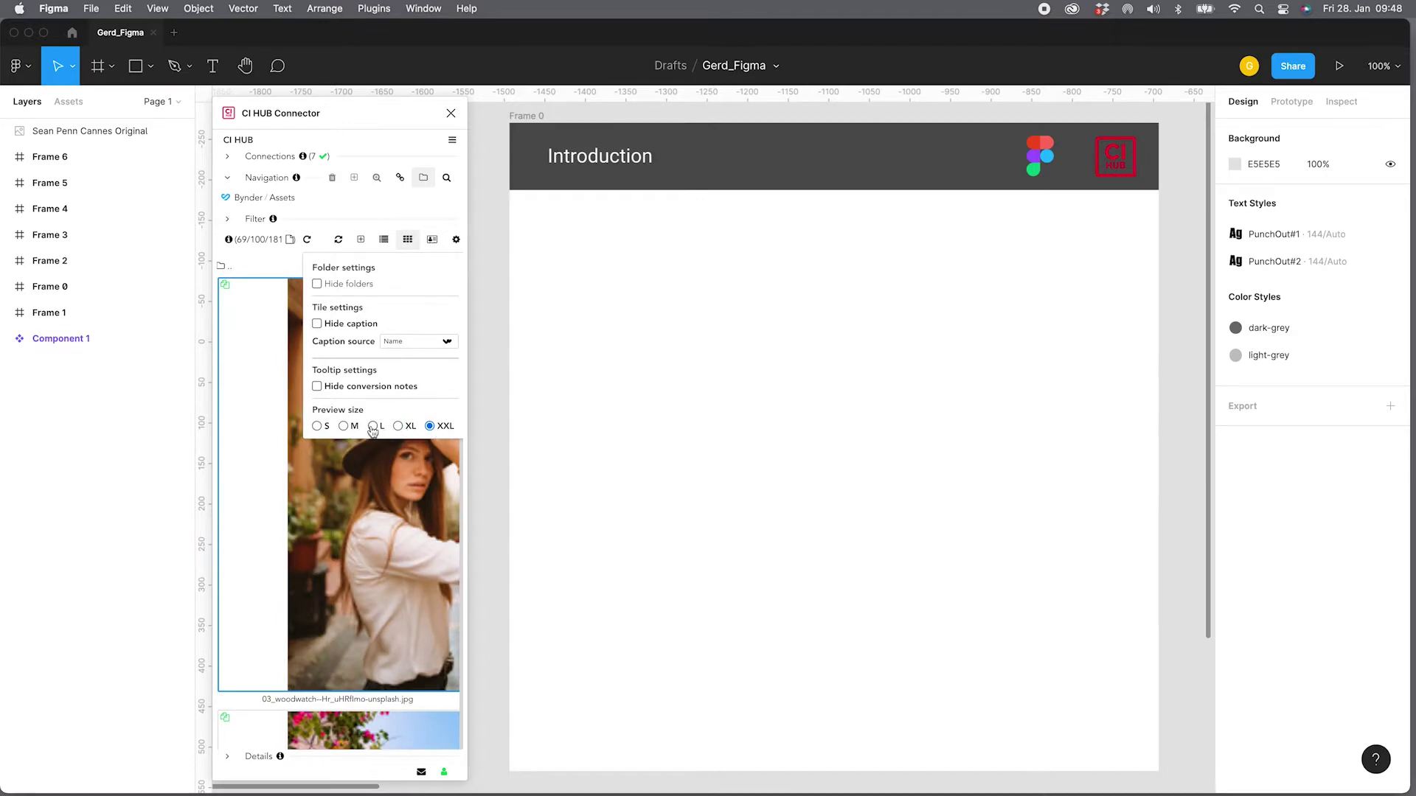
click(343, 426)
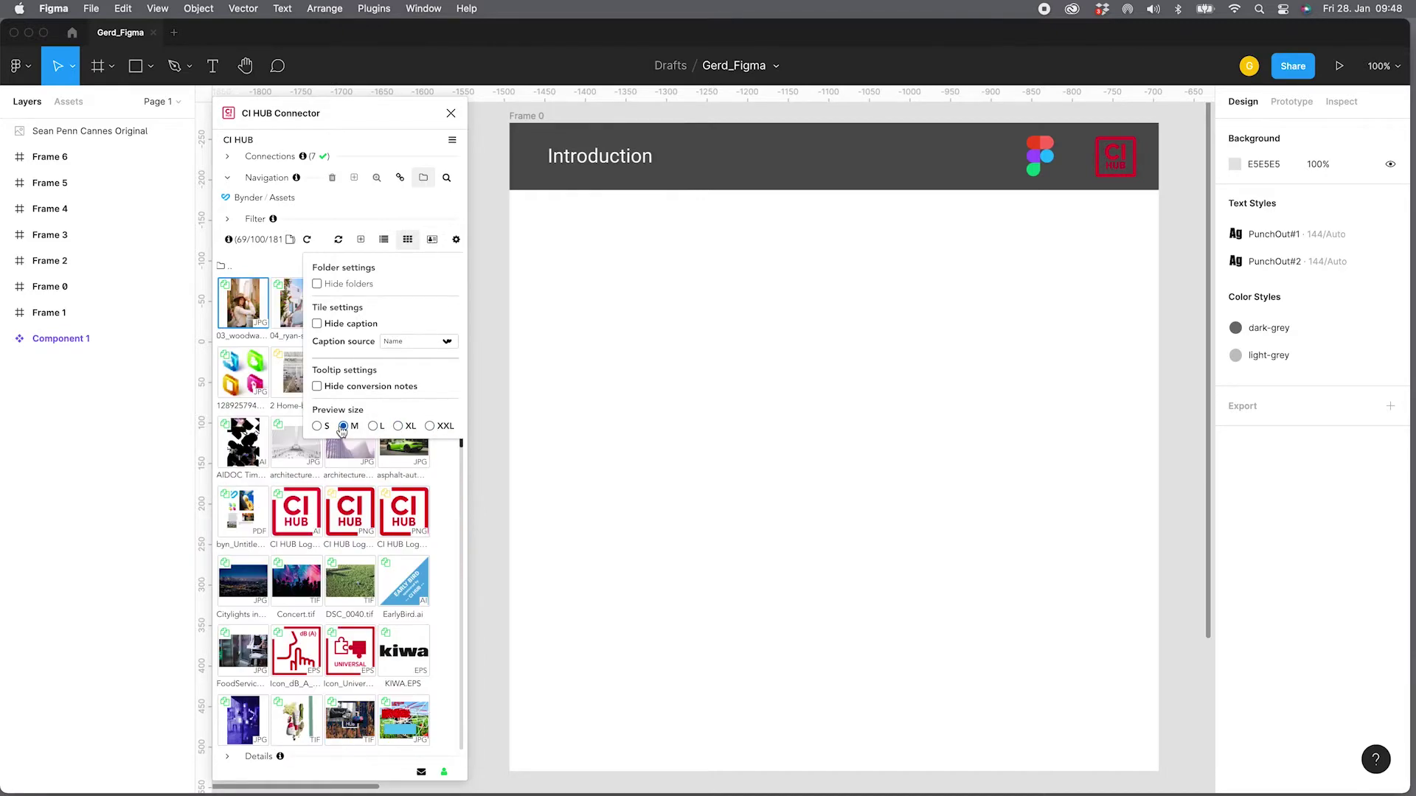
click(374, 427)
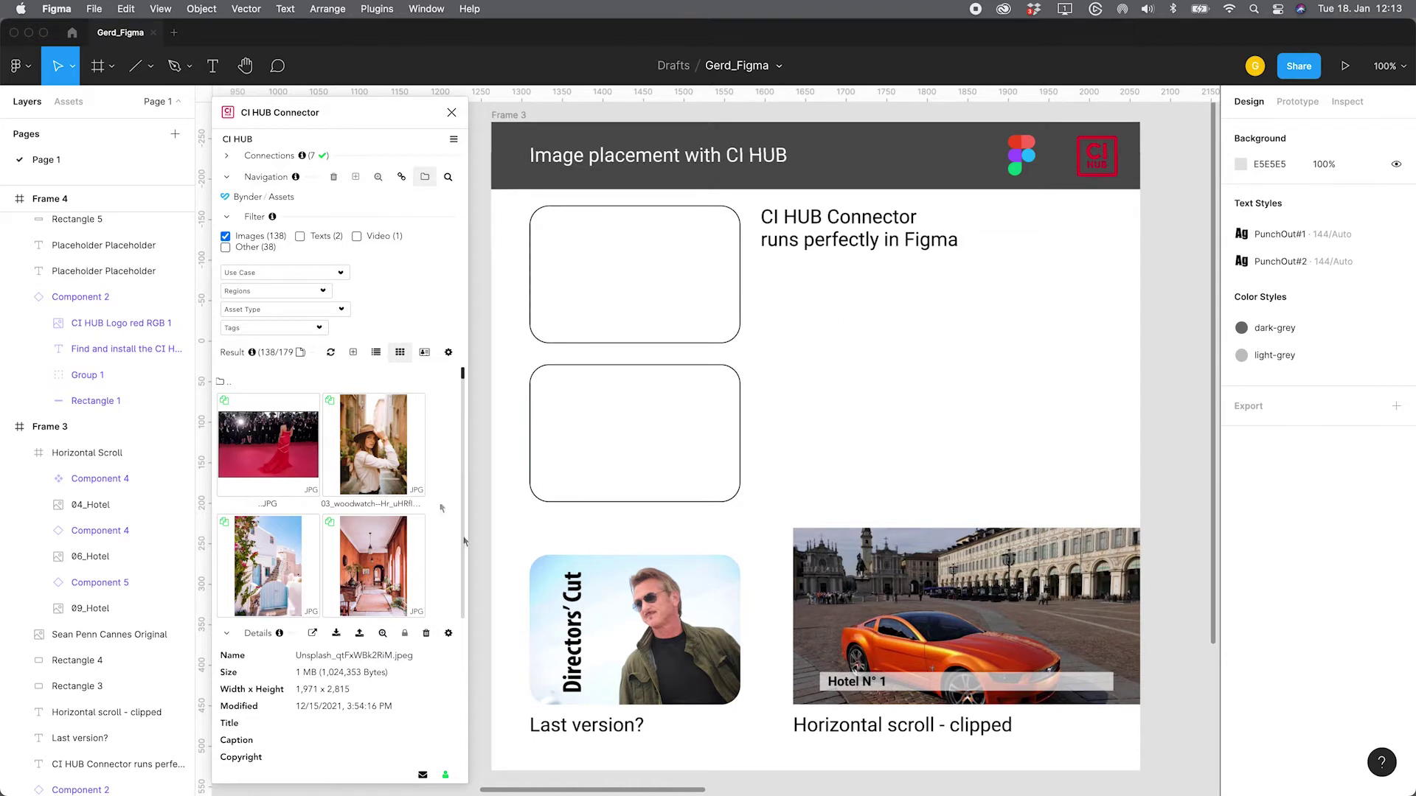
Dismiss the Use file options and select the woman-in-hat photo with details collapsed
click(336, 632)
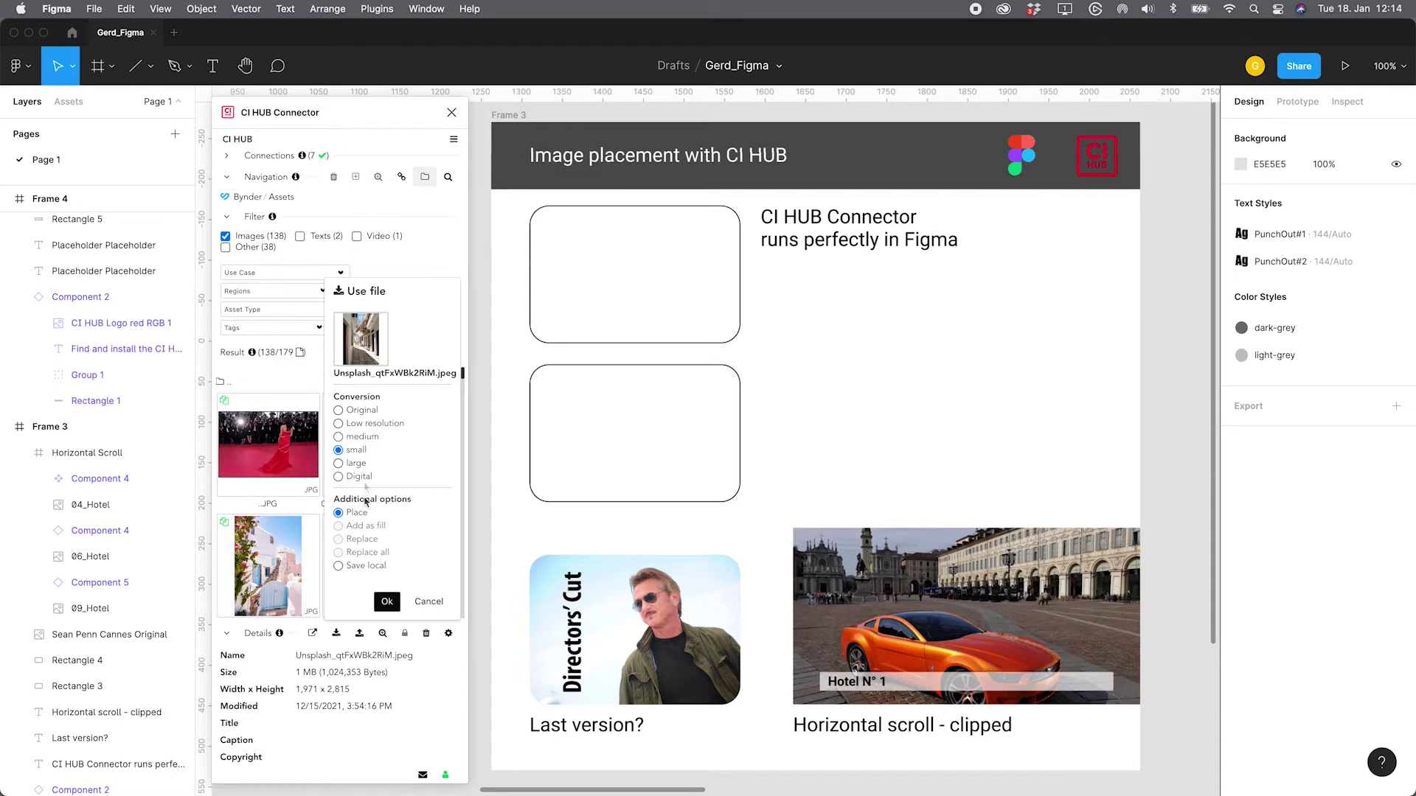
click(431, 604)
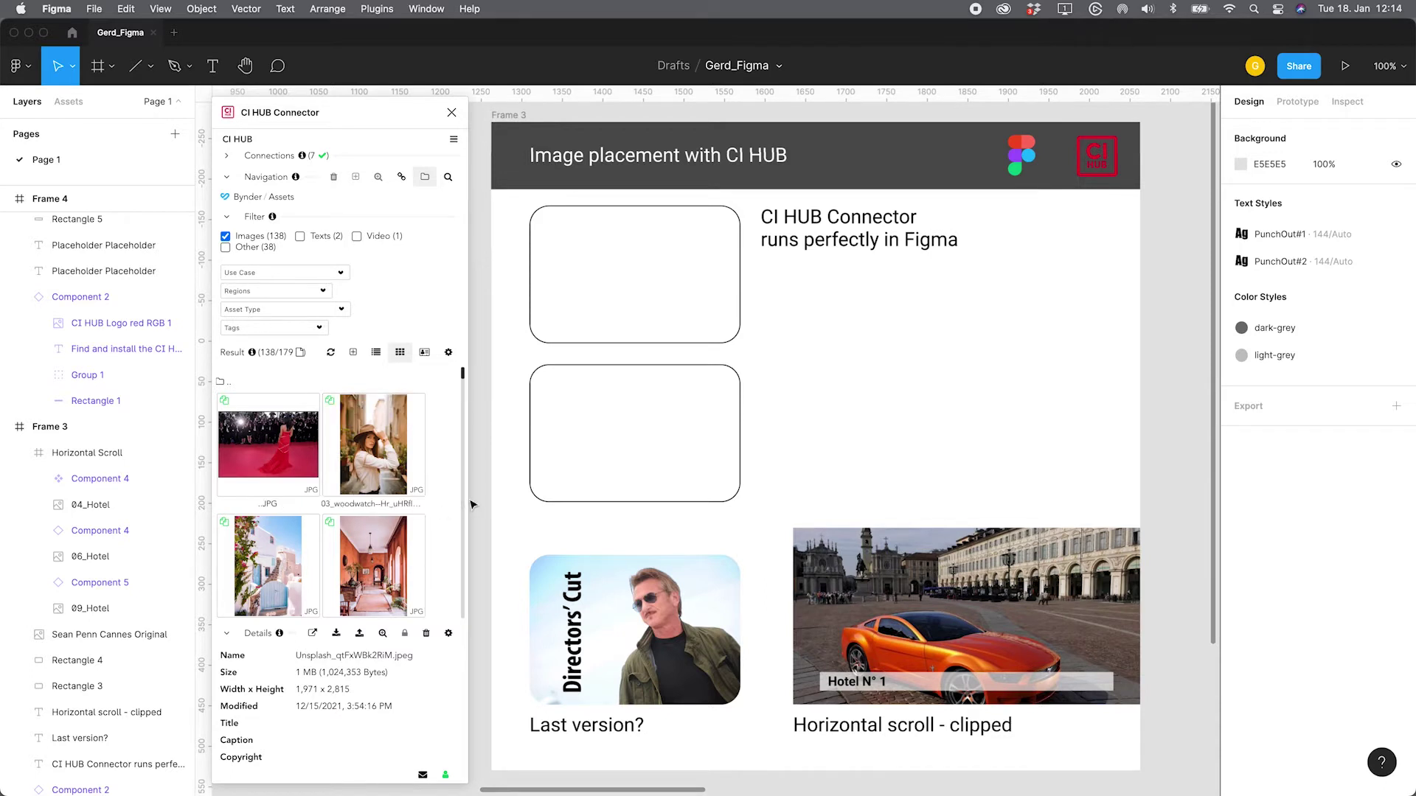
click(370, 440)
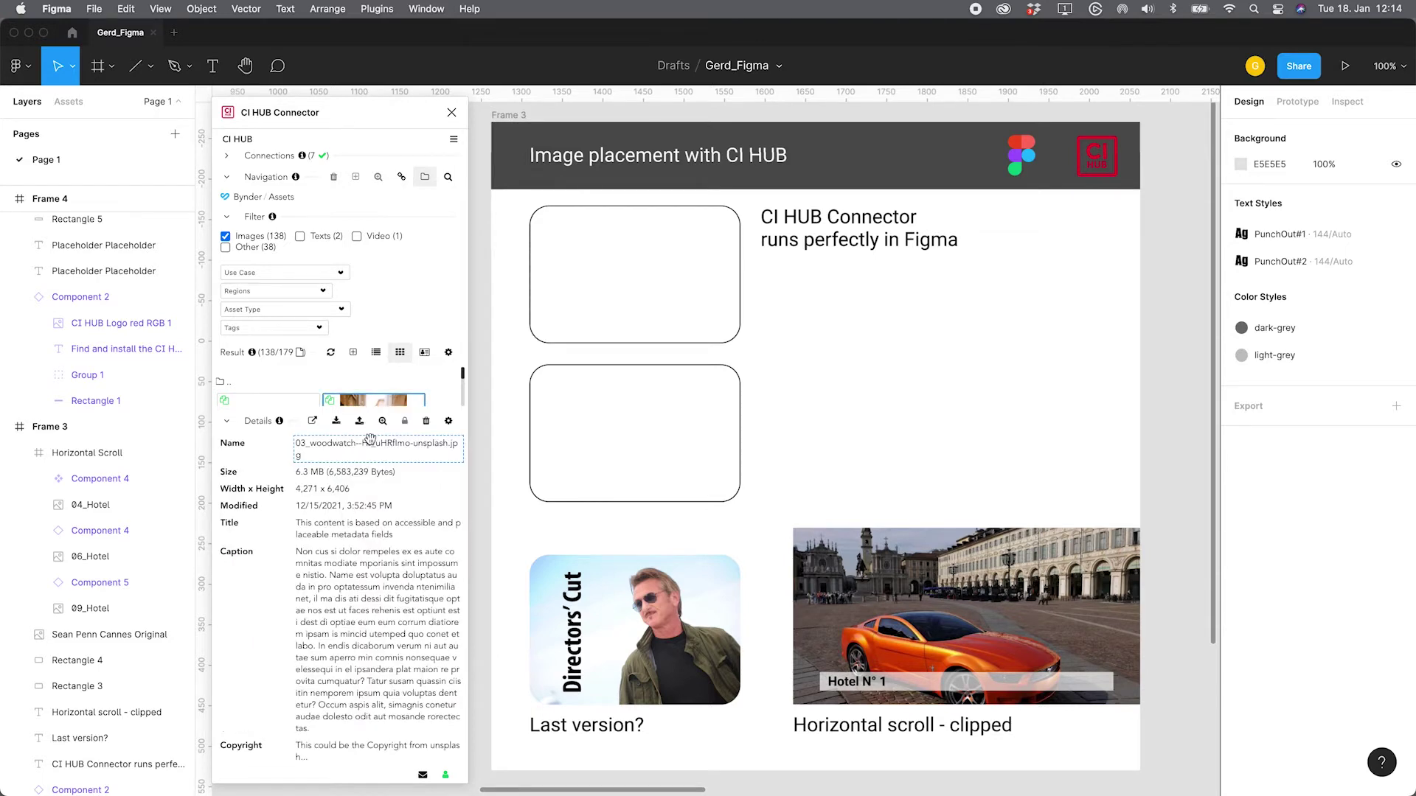
click(228, 421)
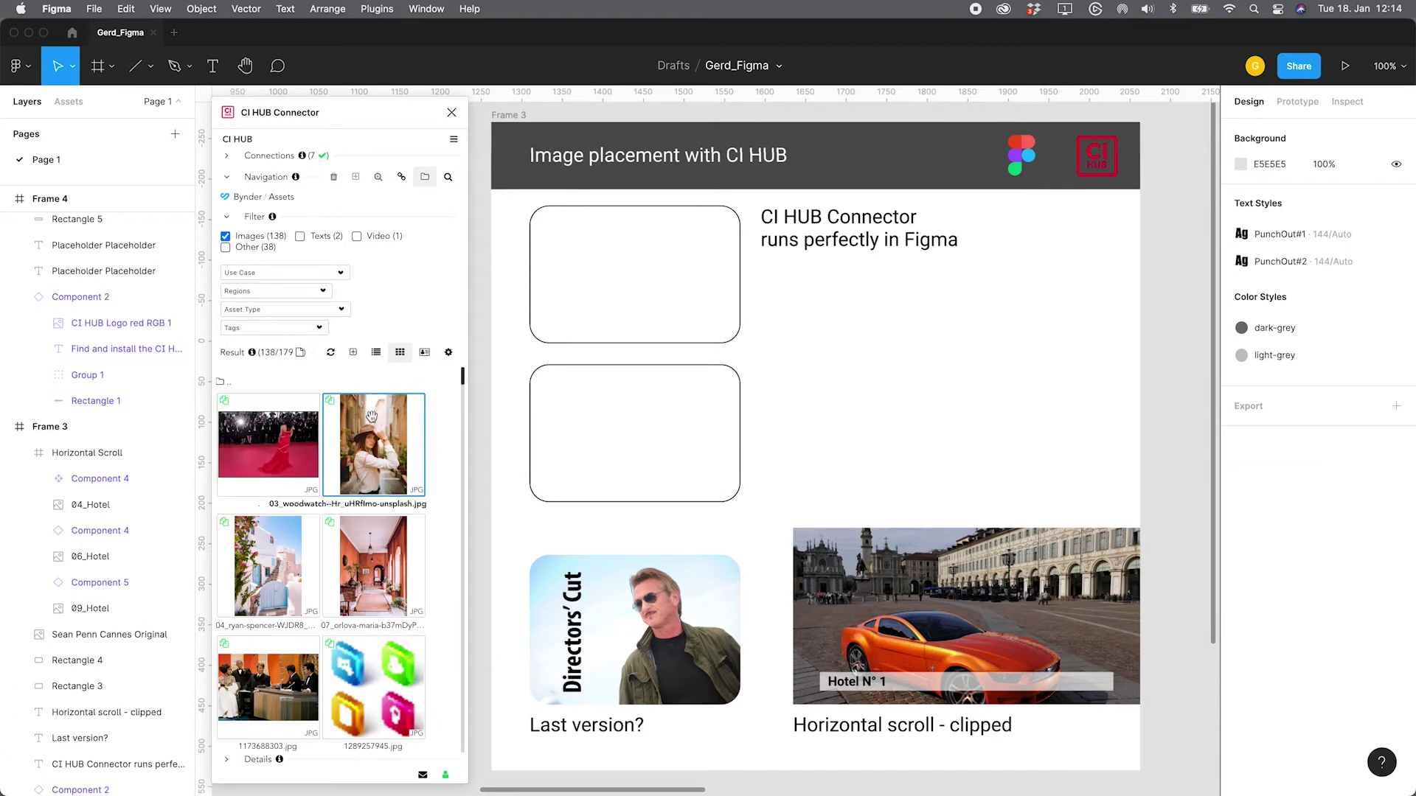
Set the woman-in-hat photo's action to Place as a new image
right_click(372, 418)
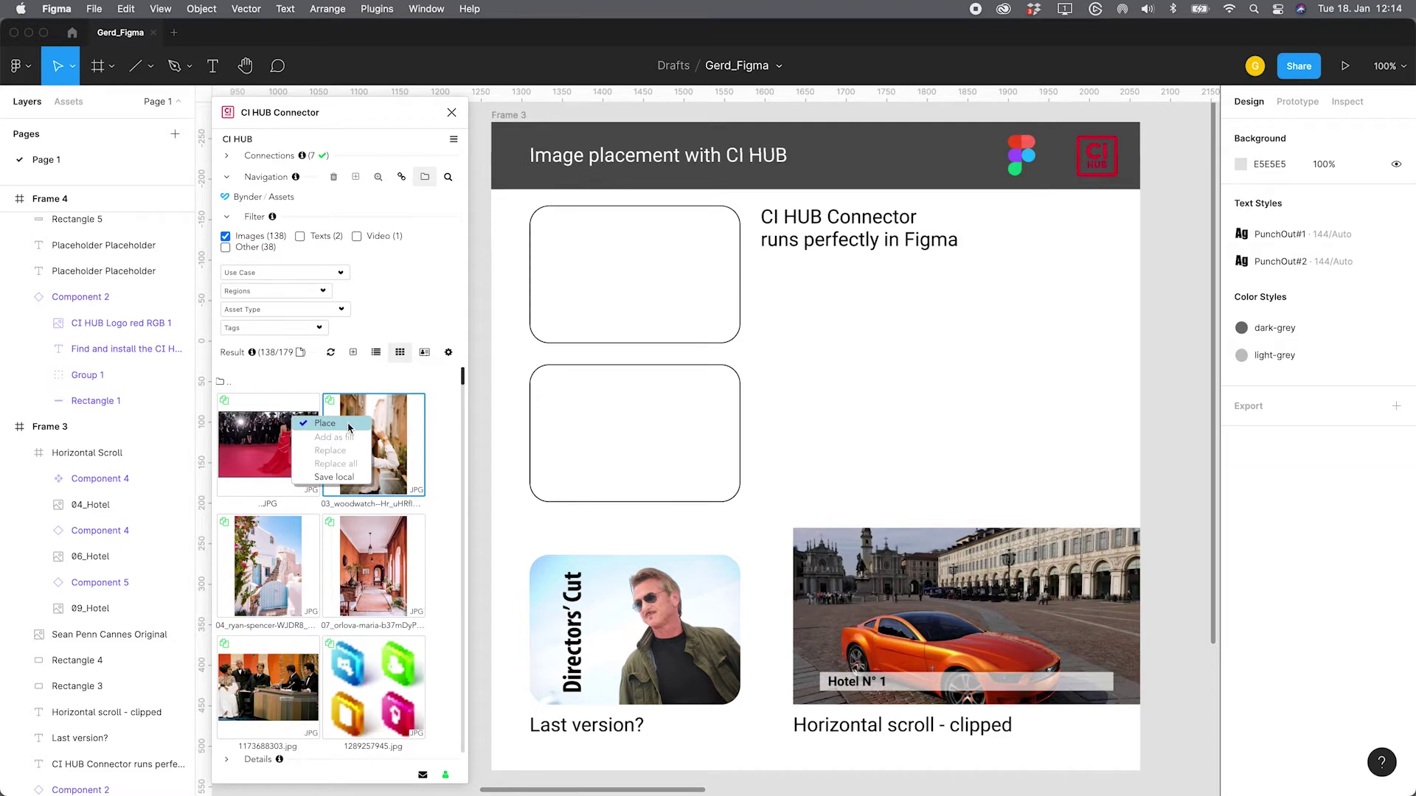
click(349, 425)
click(552, 344)
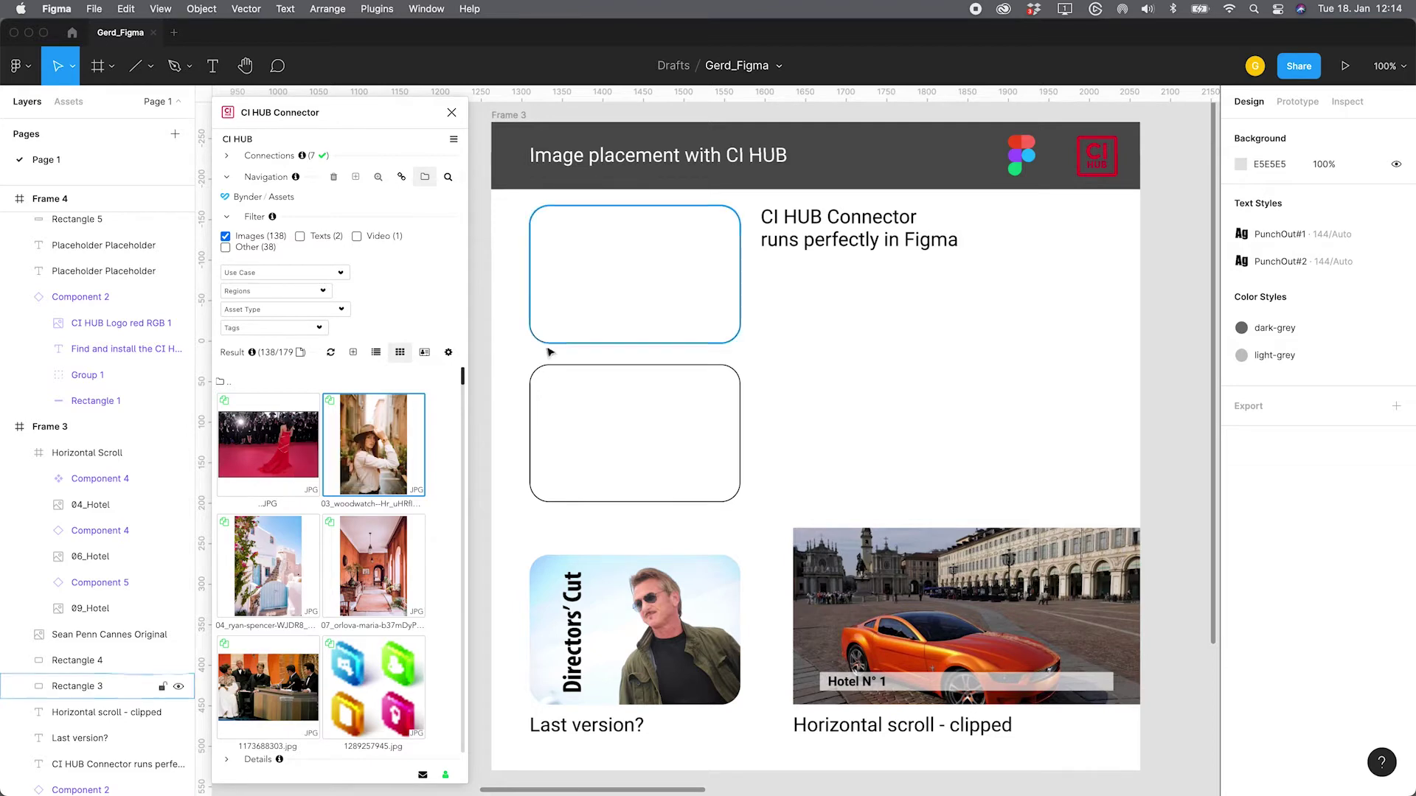
right_click(379, 434)
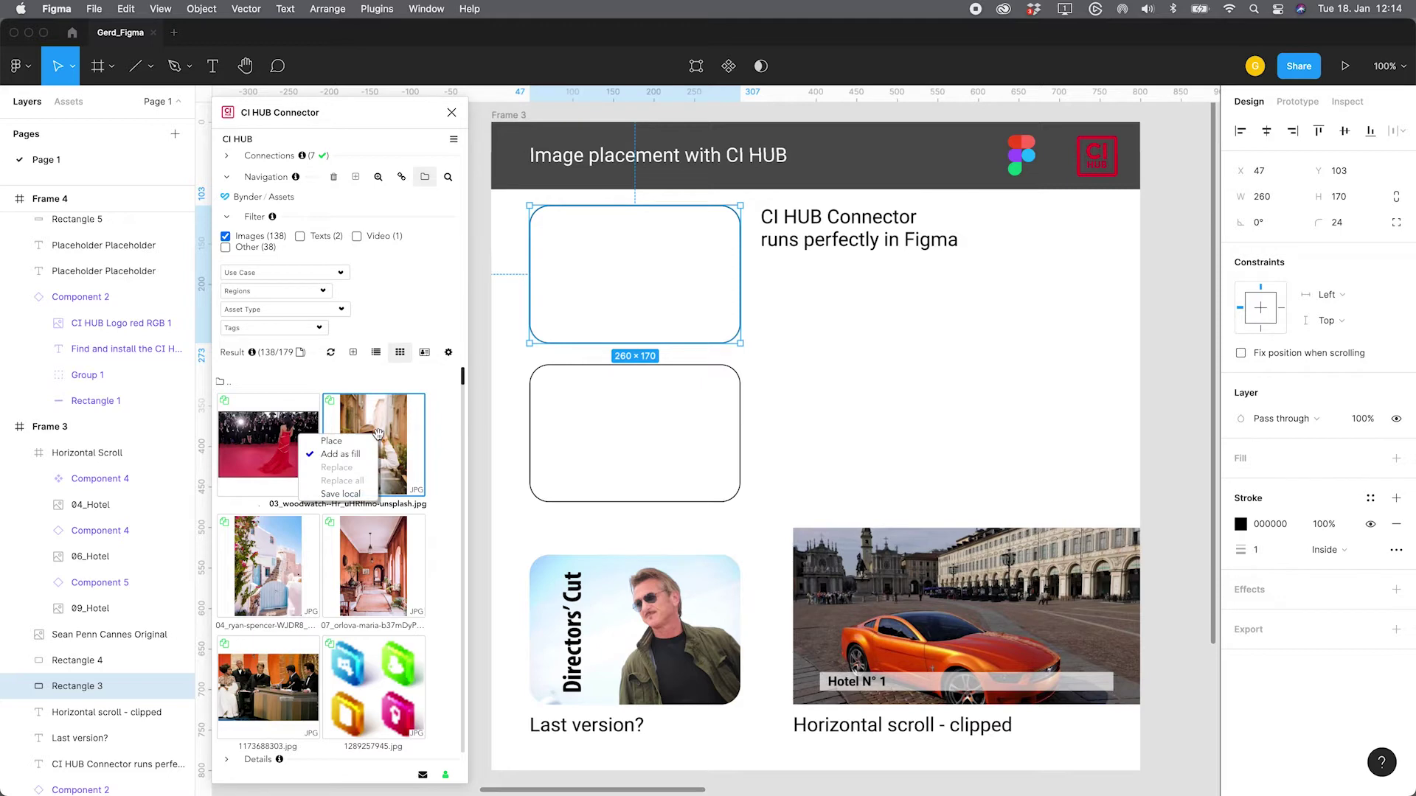
click(455, 420)
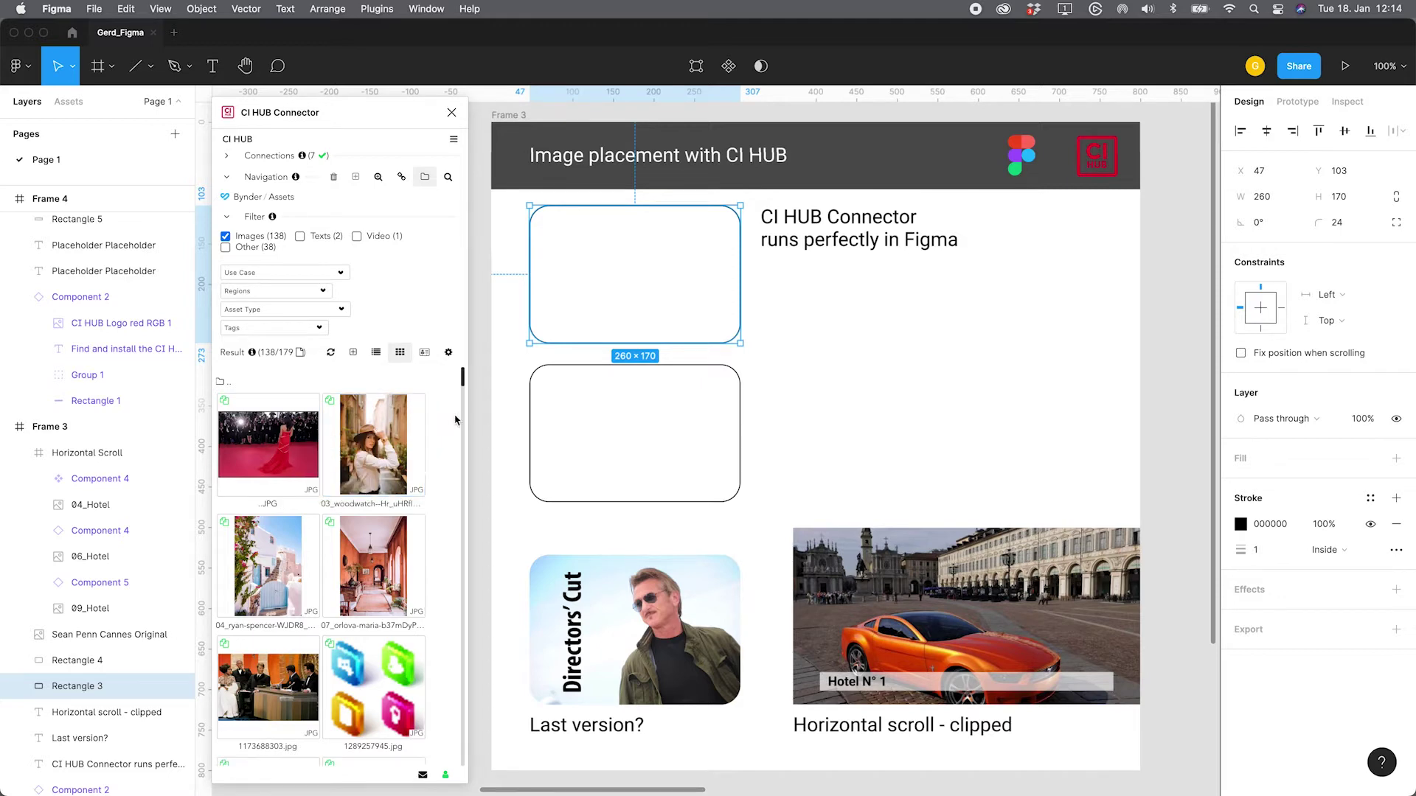
Place the woman-in-hat photo on the frame and enlarge it to about 279×183
click(877, 389)
right_click(382, 441)
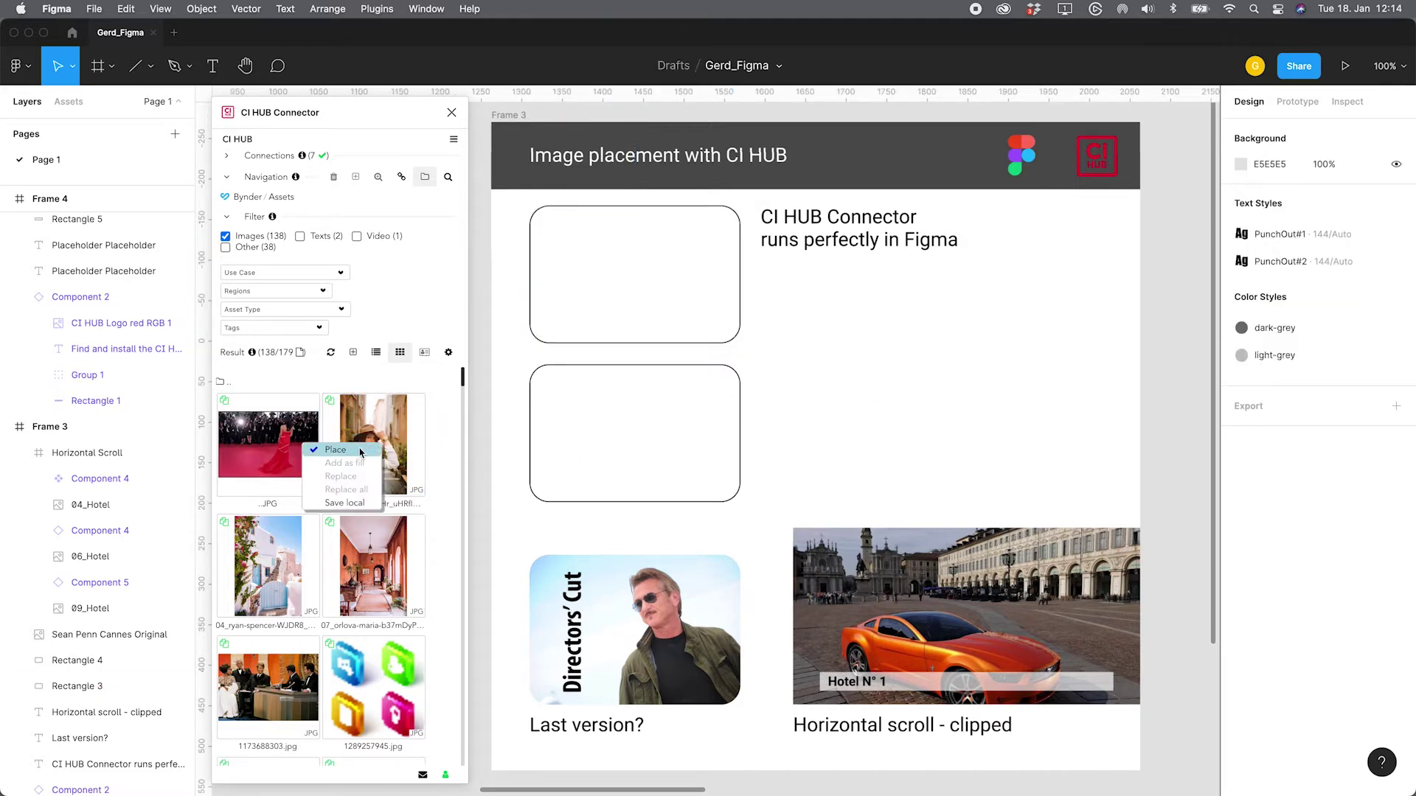
drag(382, 441, 759, 477)
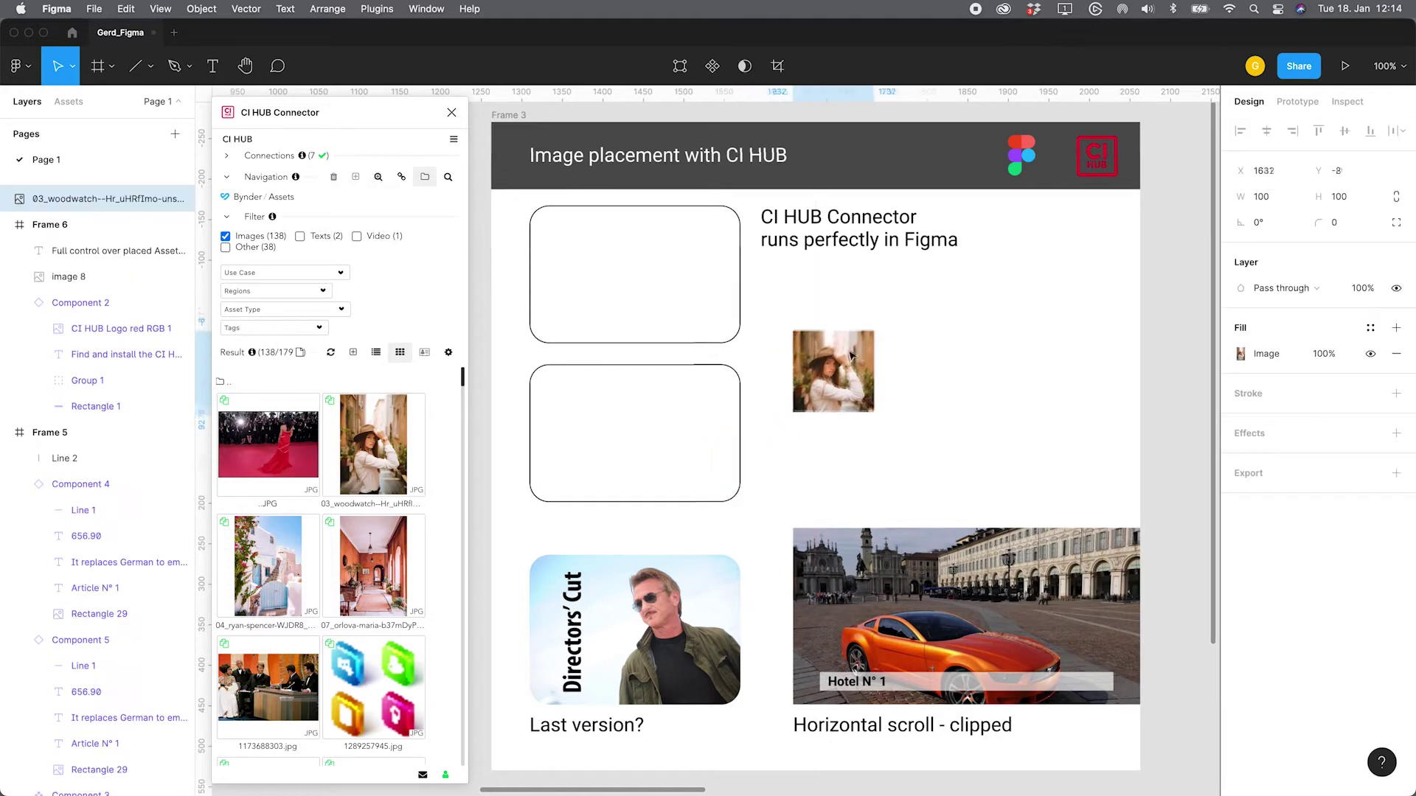
drag(896, 381, 1042, 440)
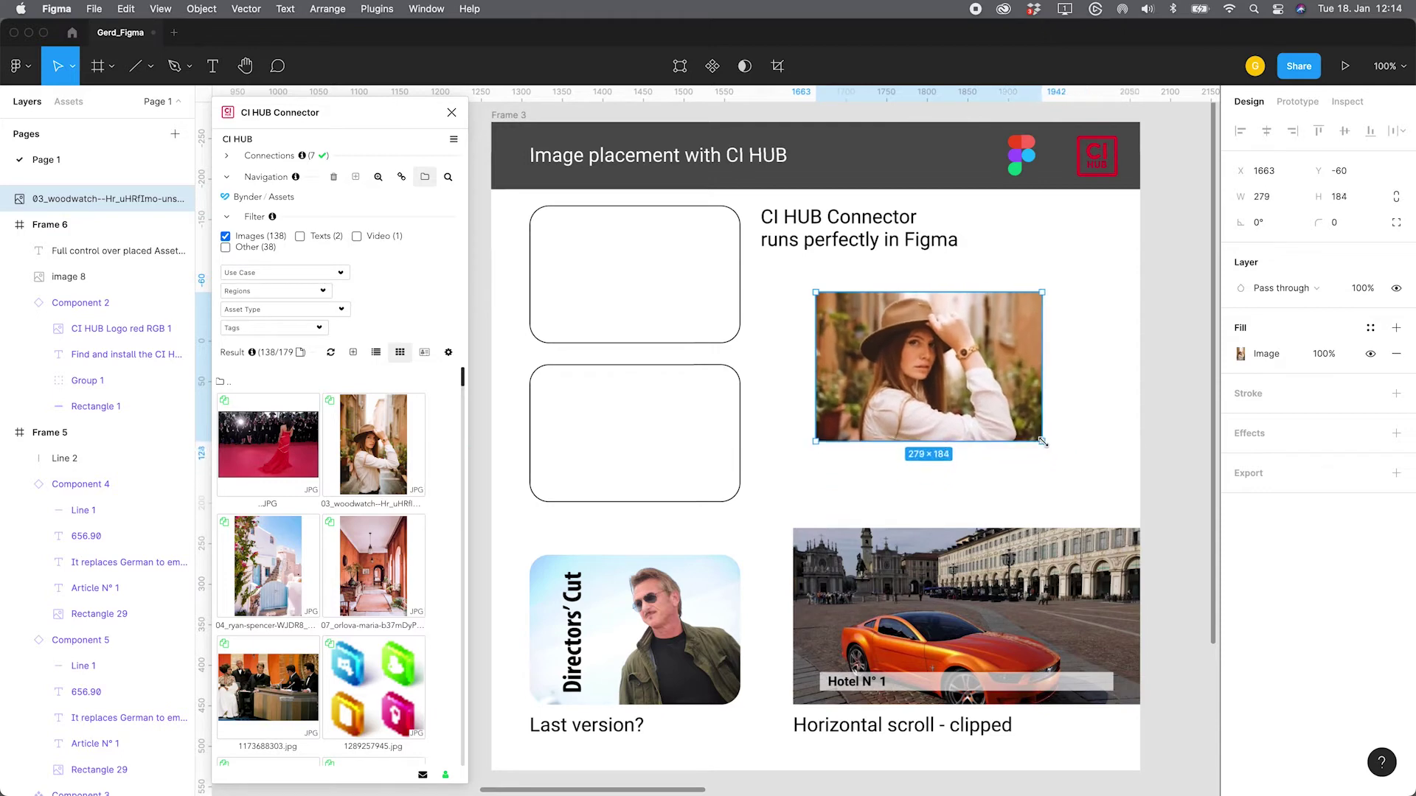
click(769, 358)
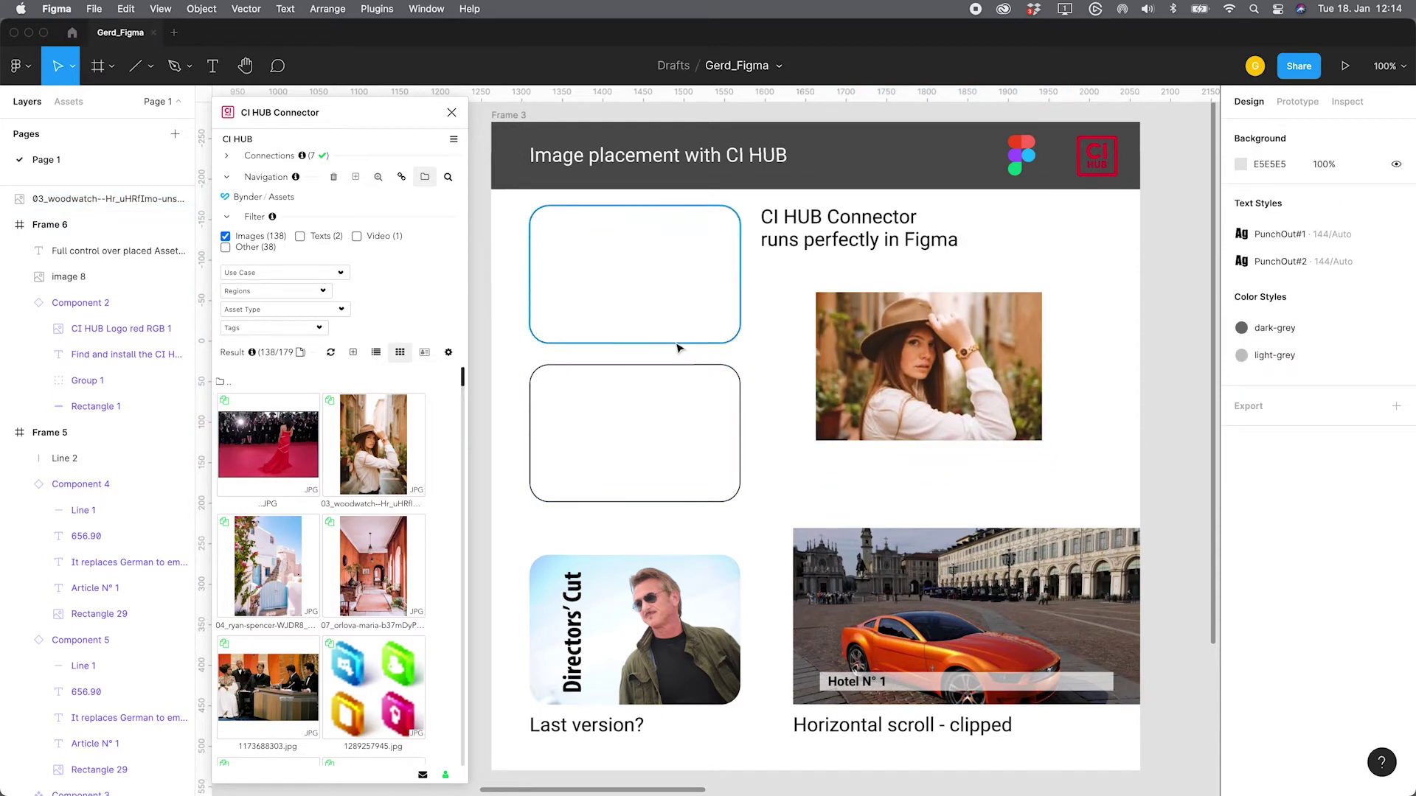
Fill the upper rectangle with the woman-in-hat photo and the lower with the white-stairs photo
click(679, 343)
right_click(376, 434)
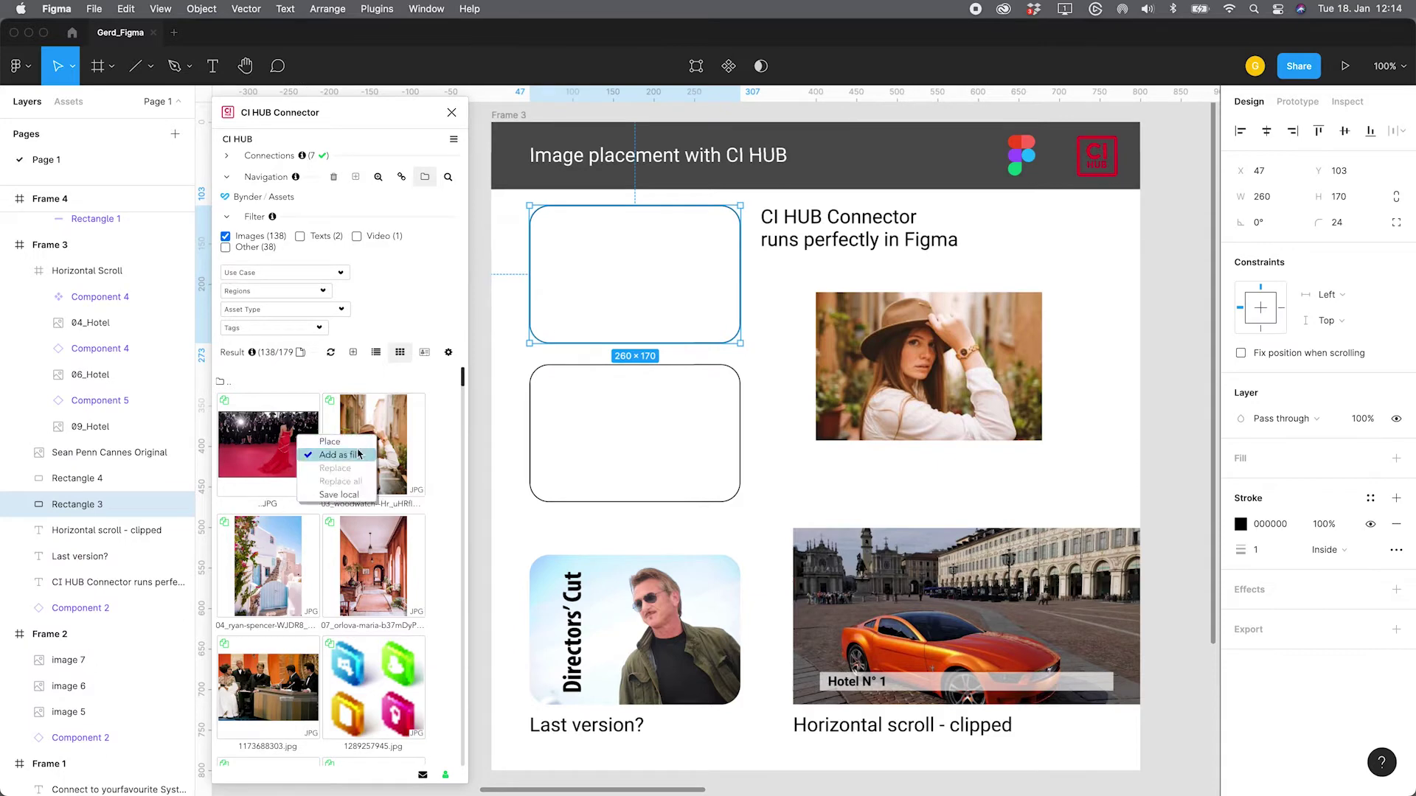
click(353, 456)
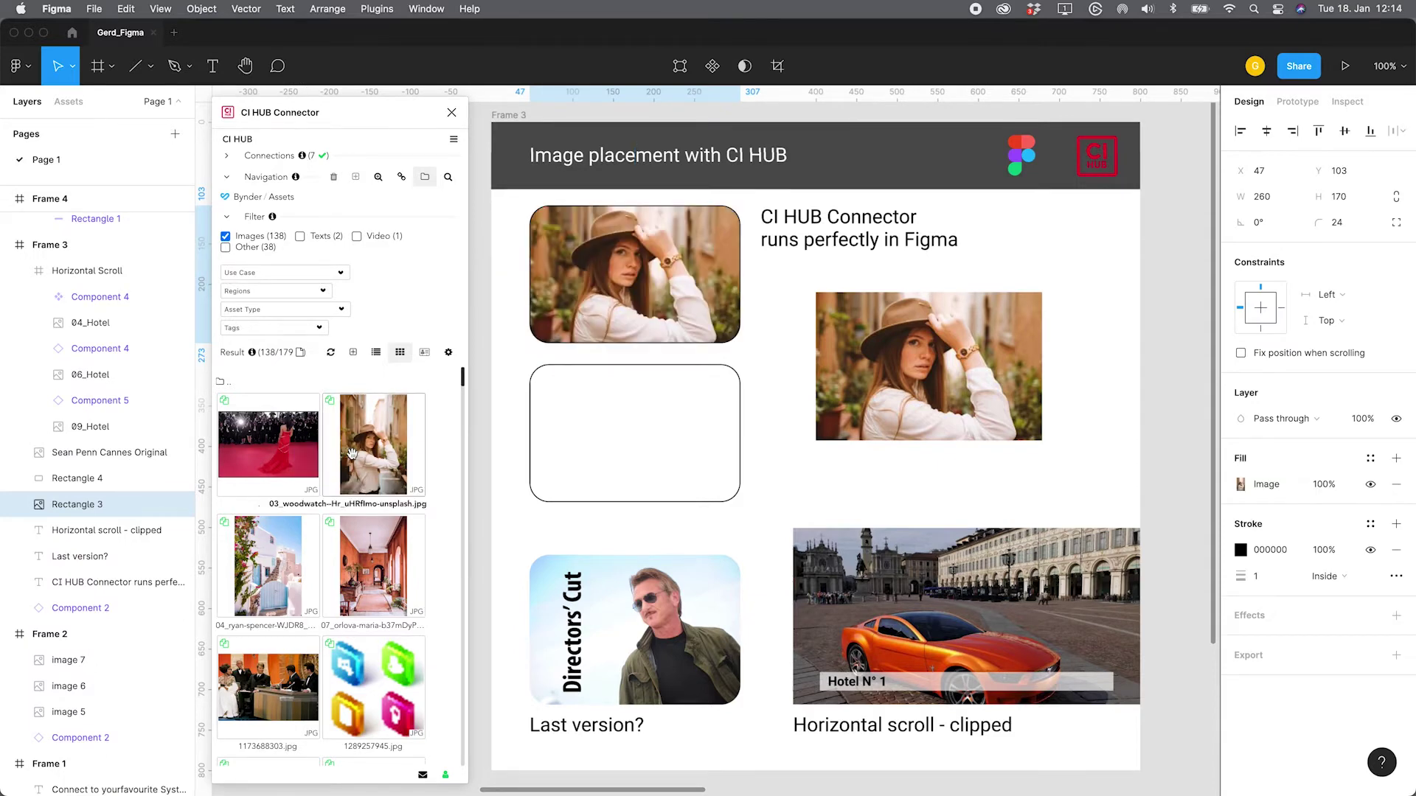
click(557, 500)
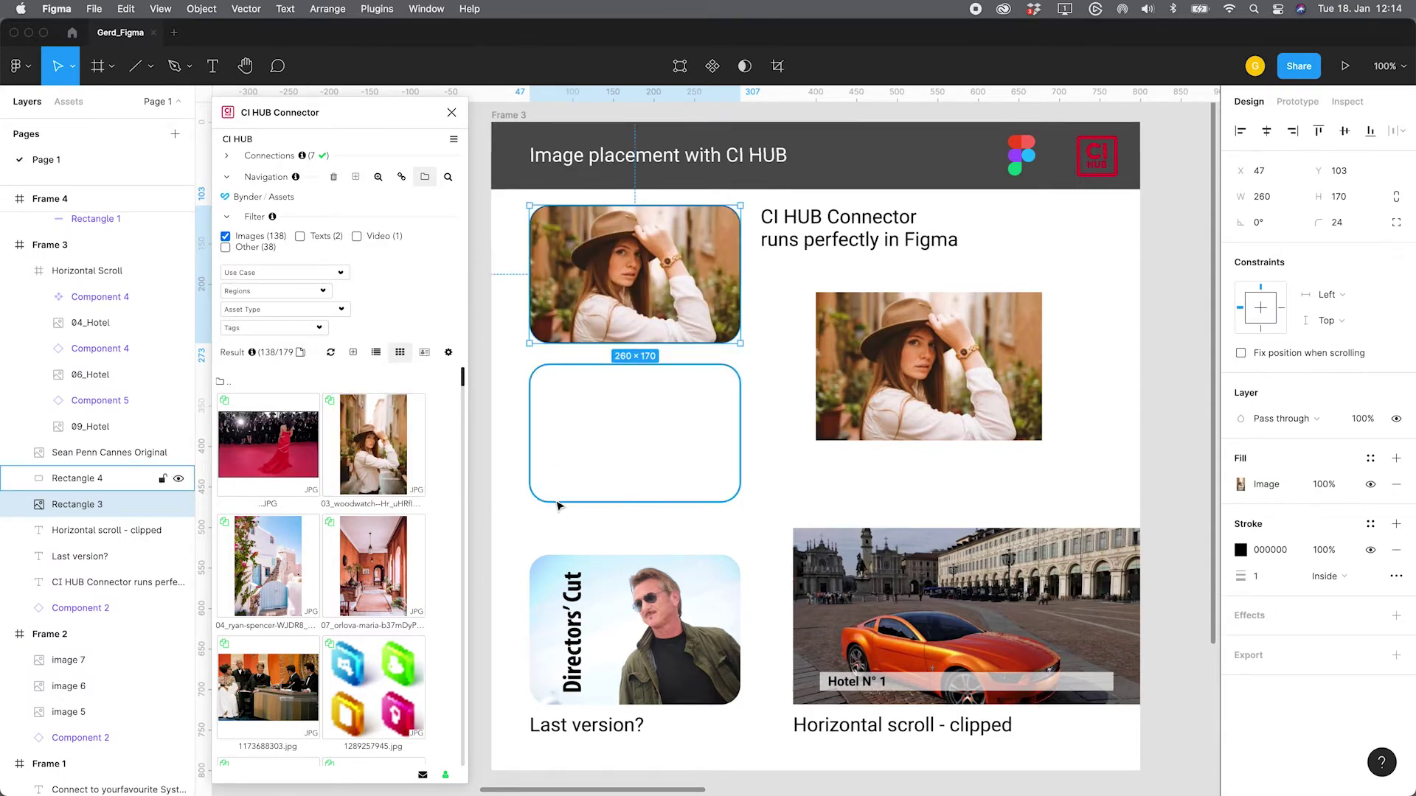
scroll(340, 578, down, 1)
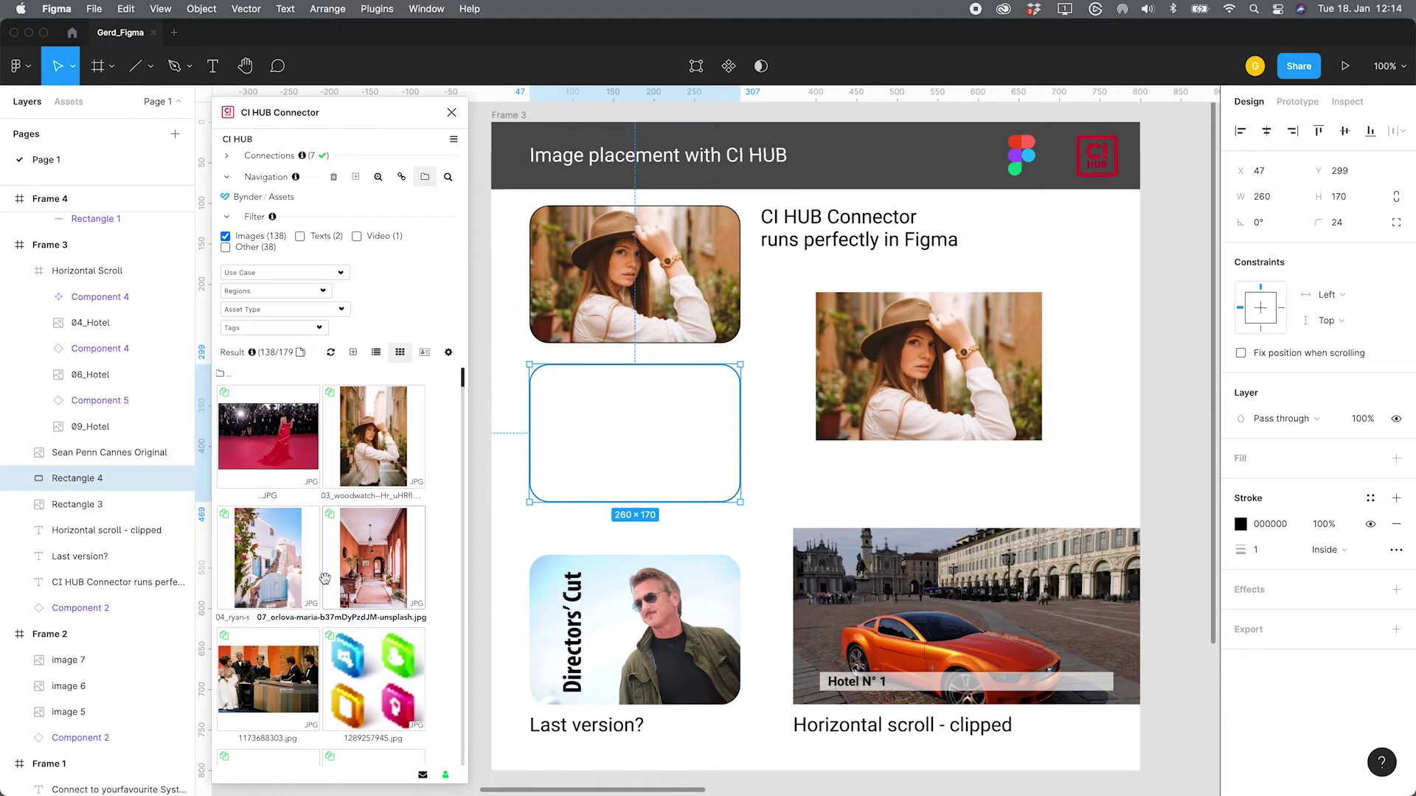
right_click(266, 575)
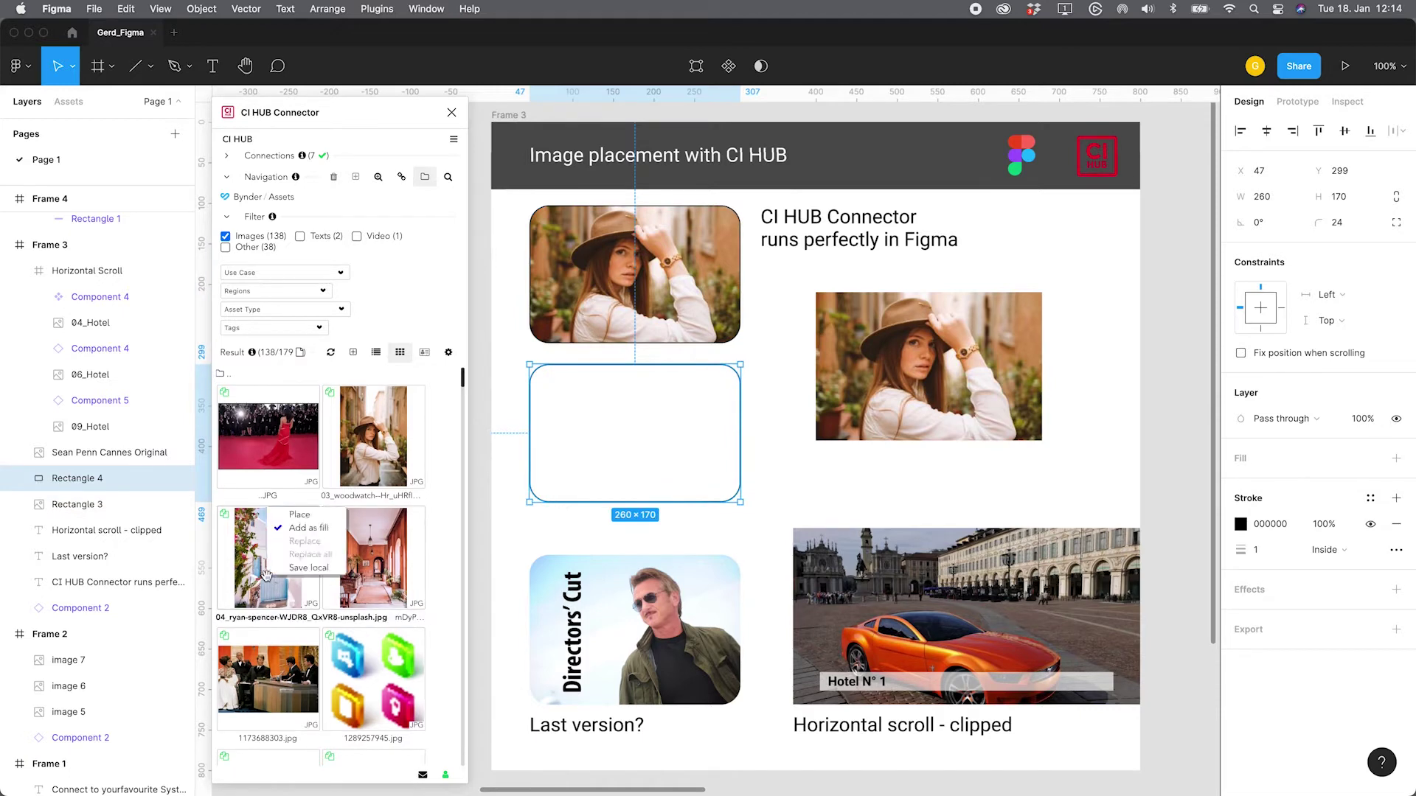
click(308, 527)
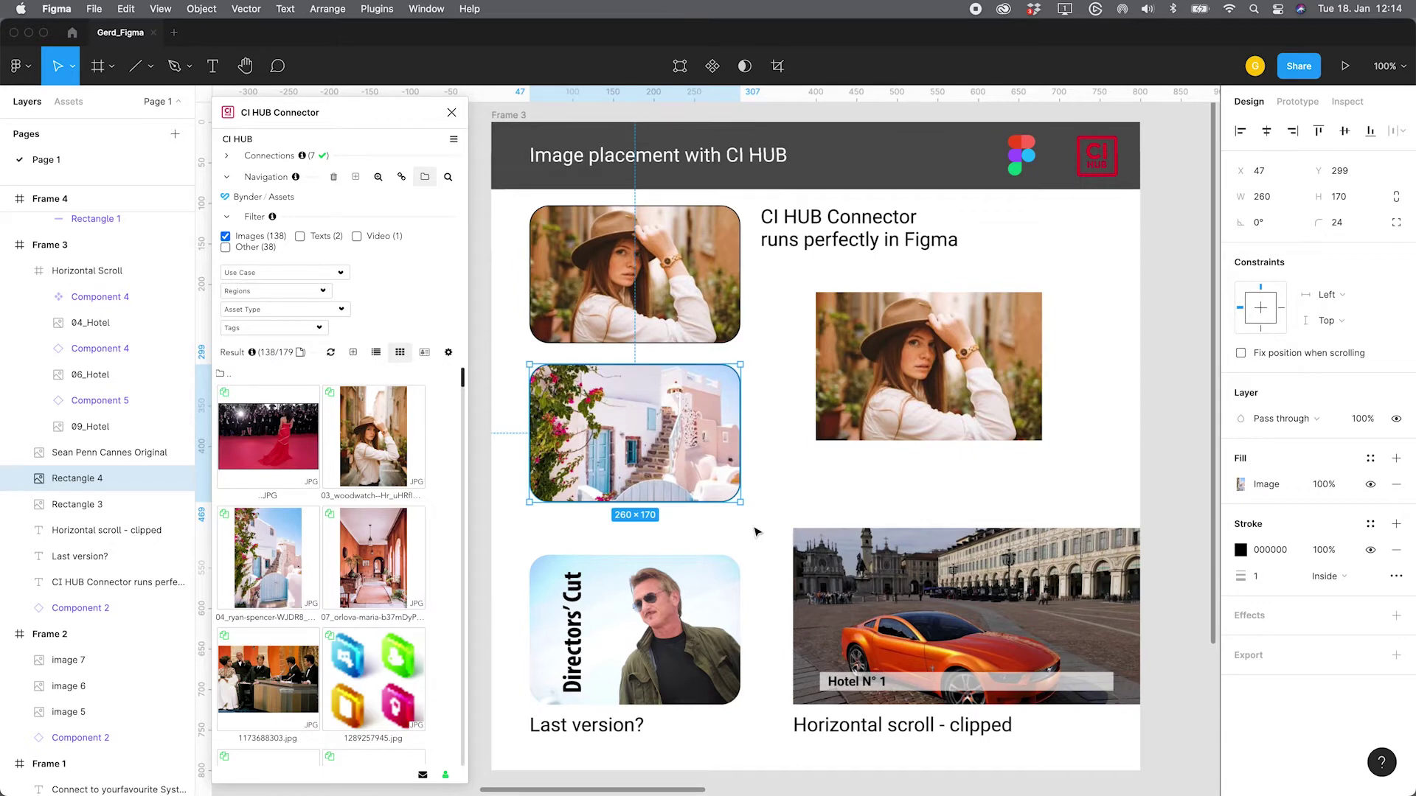
Replace the standalone woman-in-hat image with the red-carpet photo
click(755, 530)
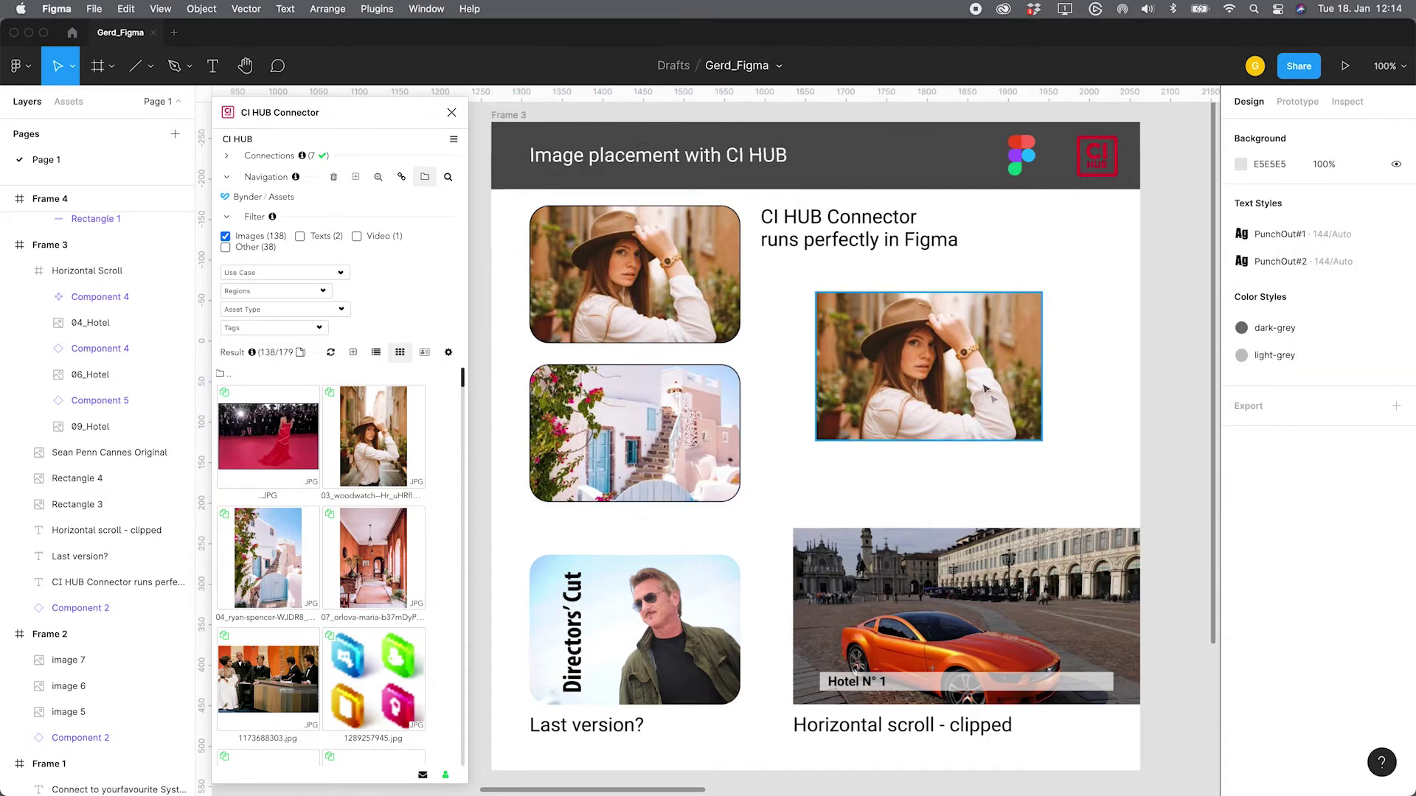
click(906, 356)
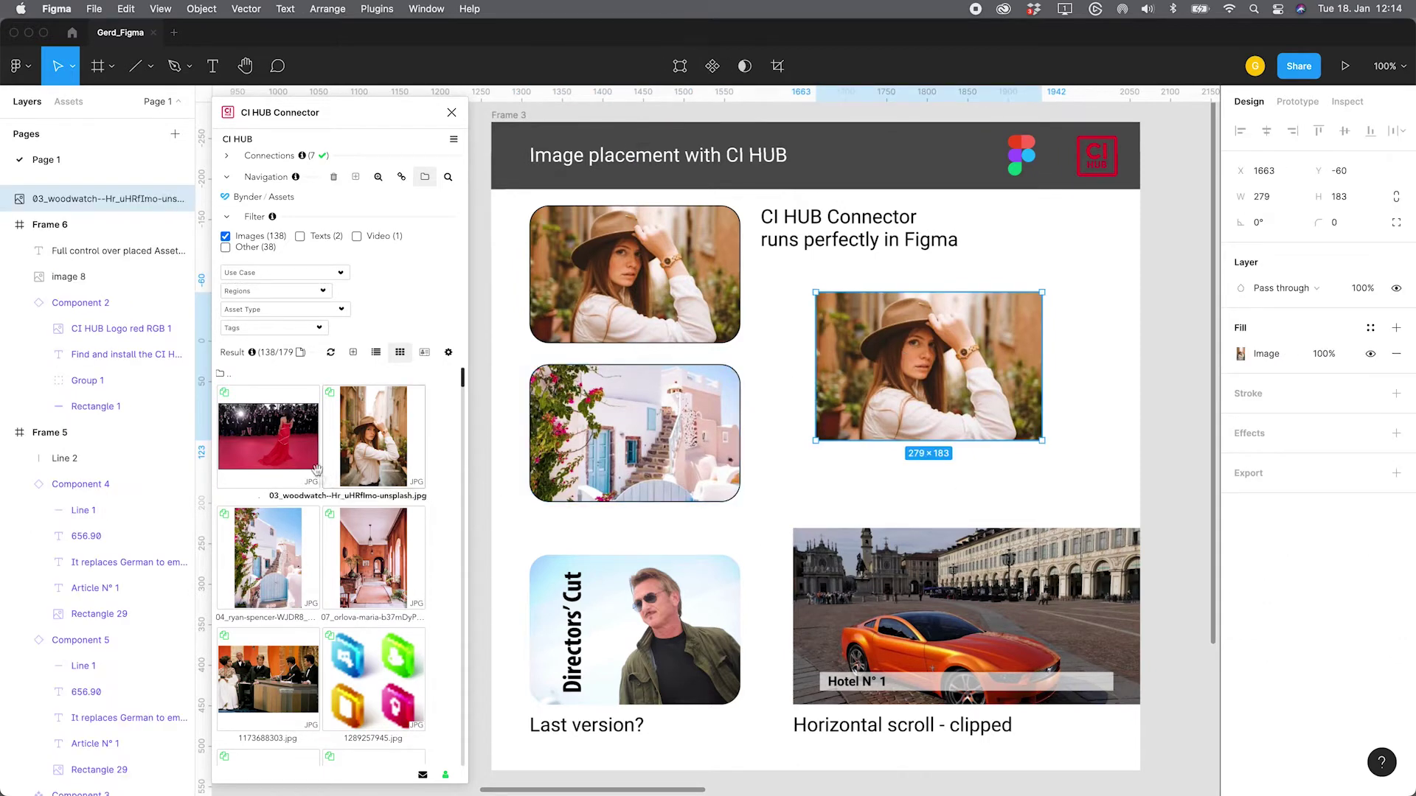
click(287, 442)
right_click(288, 443)
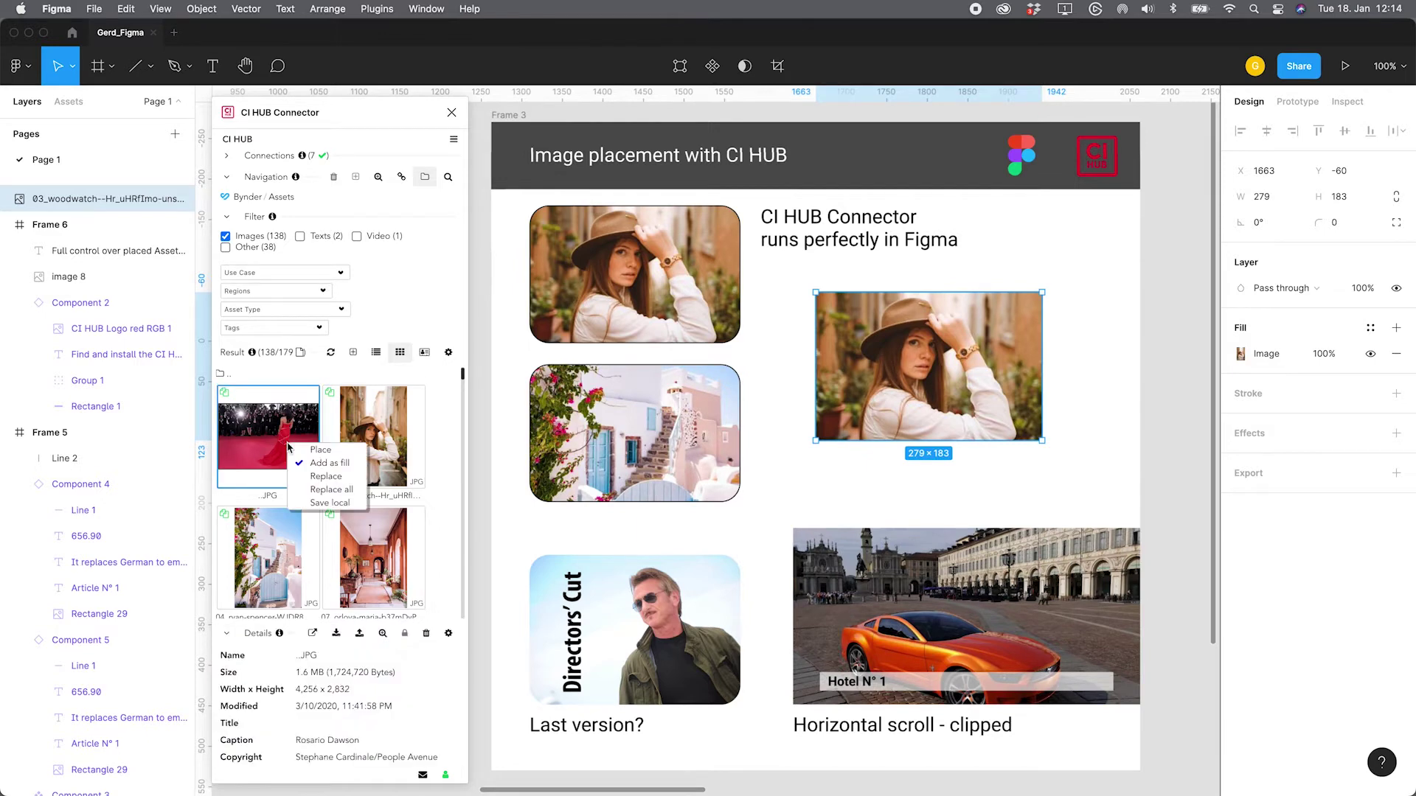
click(324, 477)
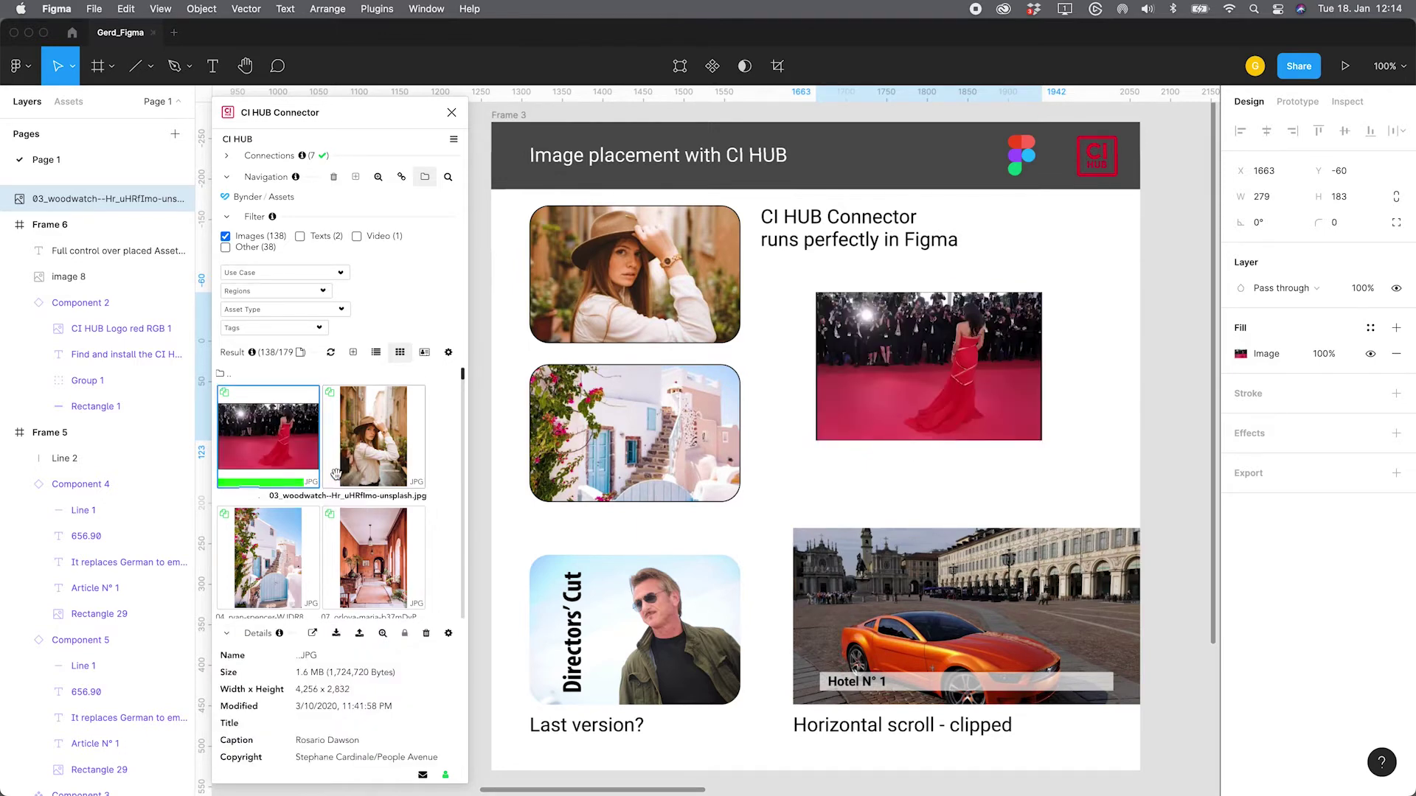
Swap the standalone image back to the woman-in-hat photo
click(372, 461)
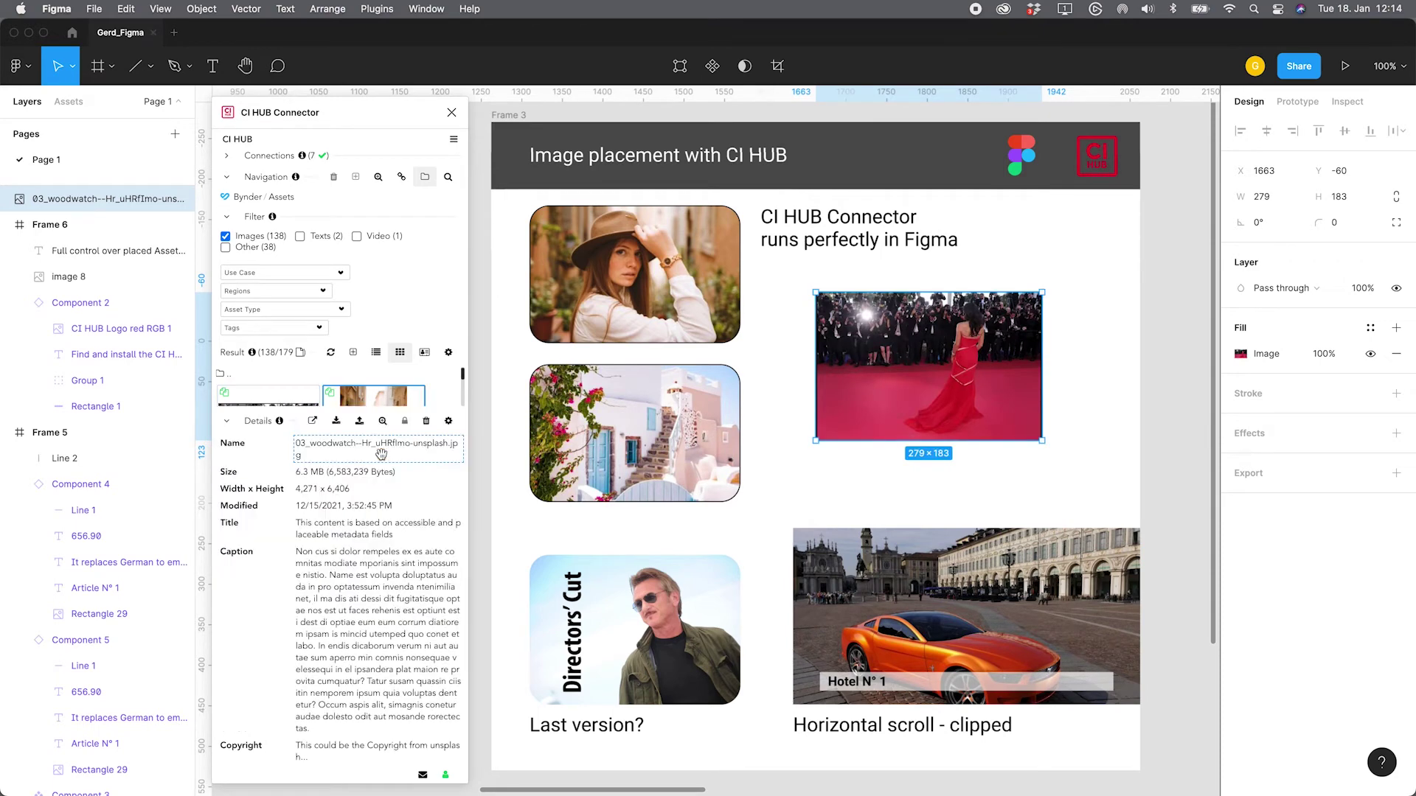
click(227, 421)
right_click(372, 418)
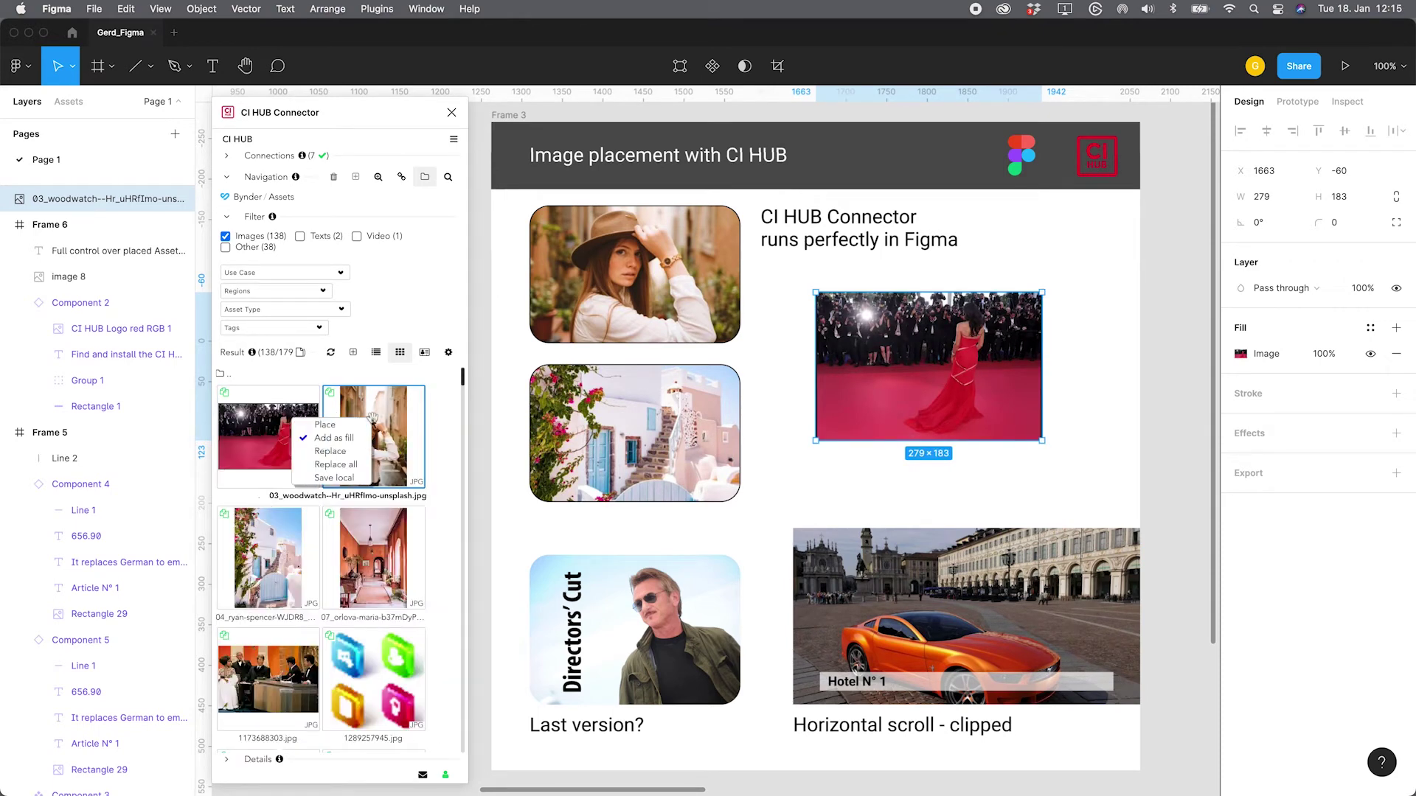
click(337, 452)
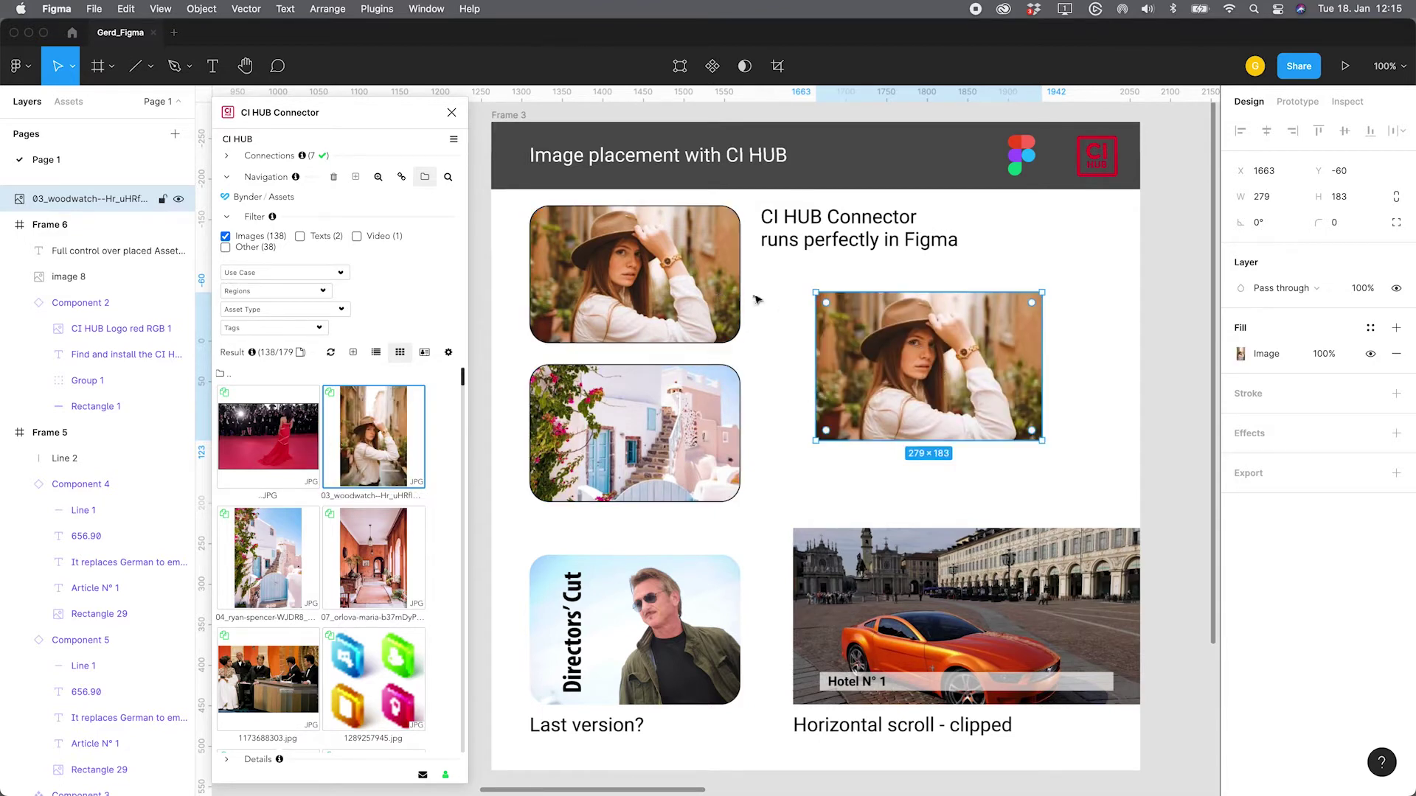
Replace all copies of the woman-in-hat photo with the 07_orlova orange corridor image
click(724, 344)
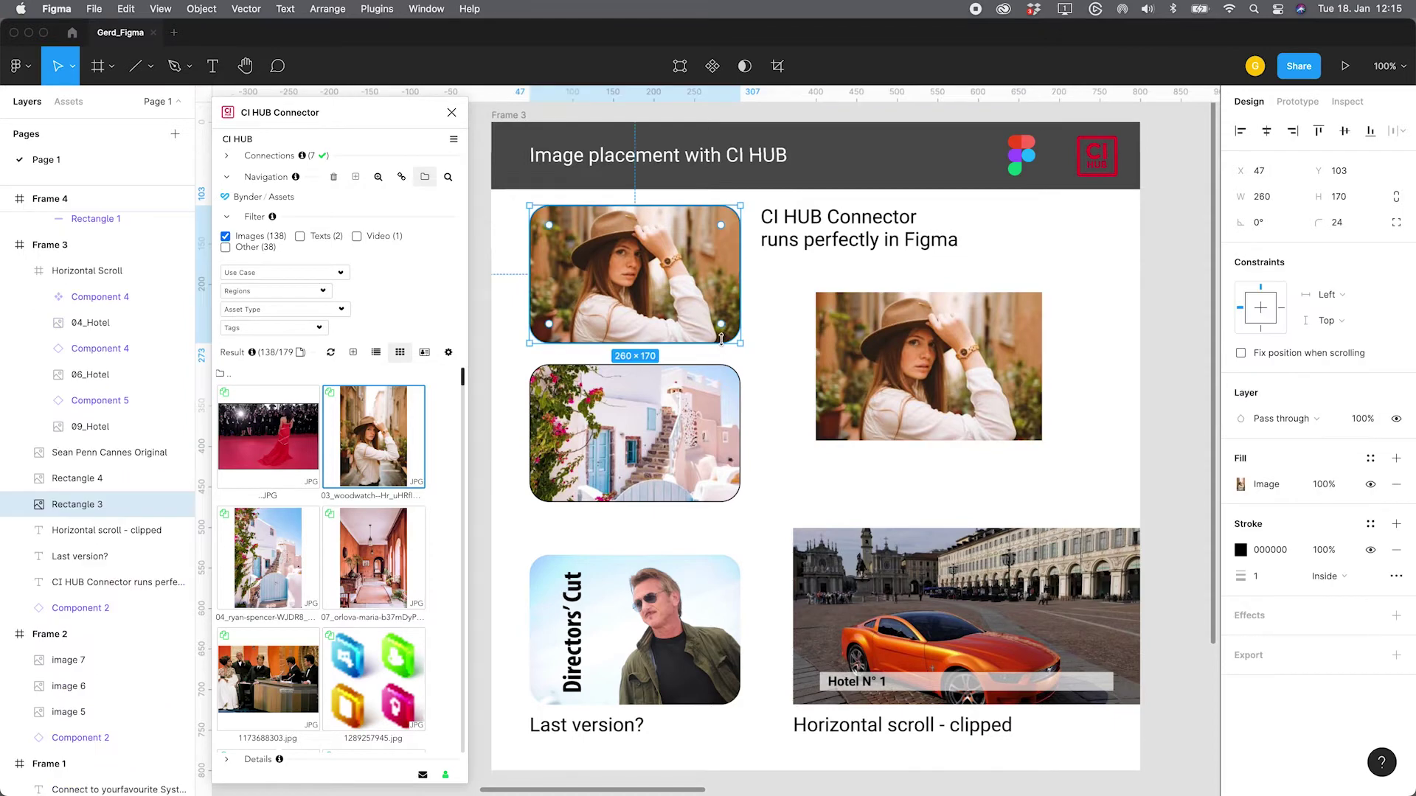
right_click(368, 569)
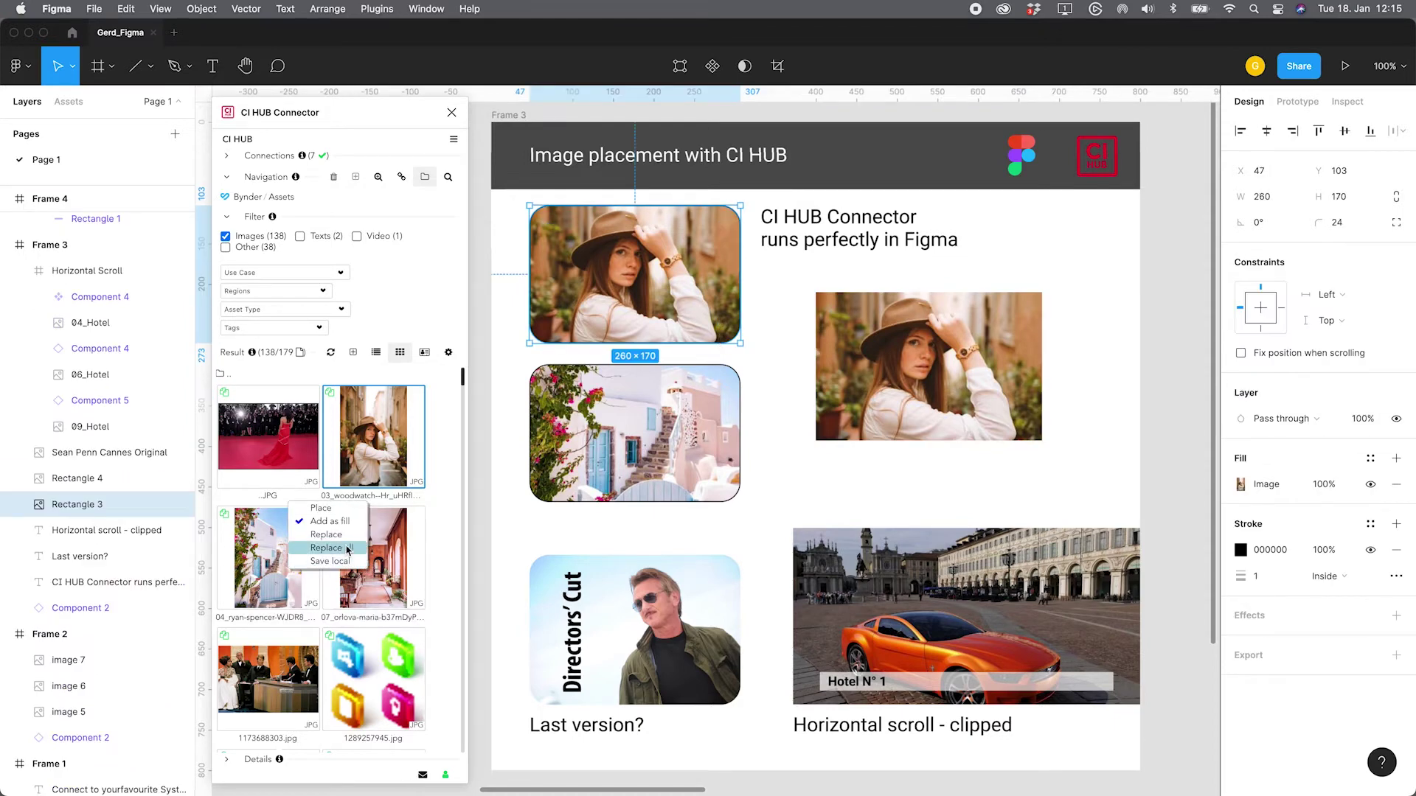
click(348, 548)
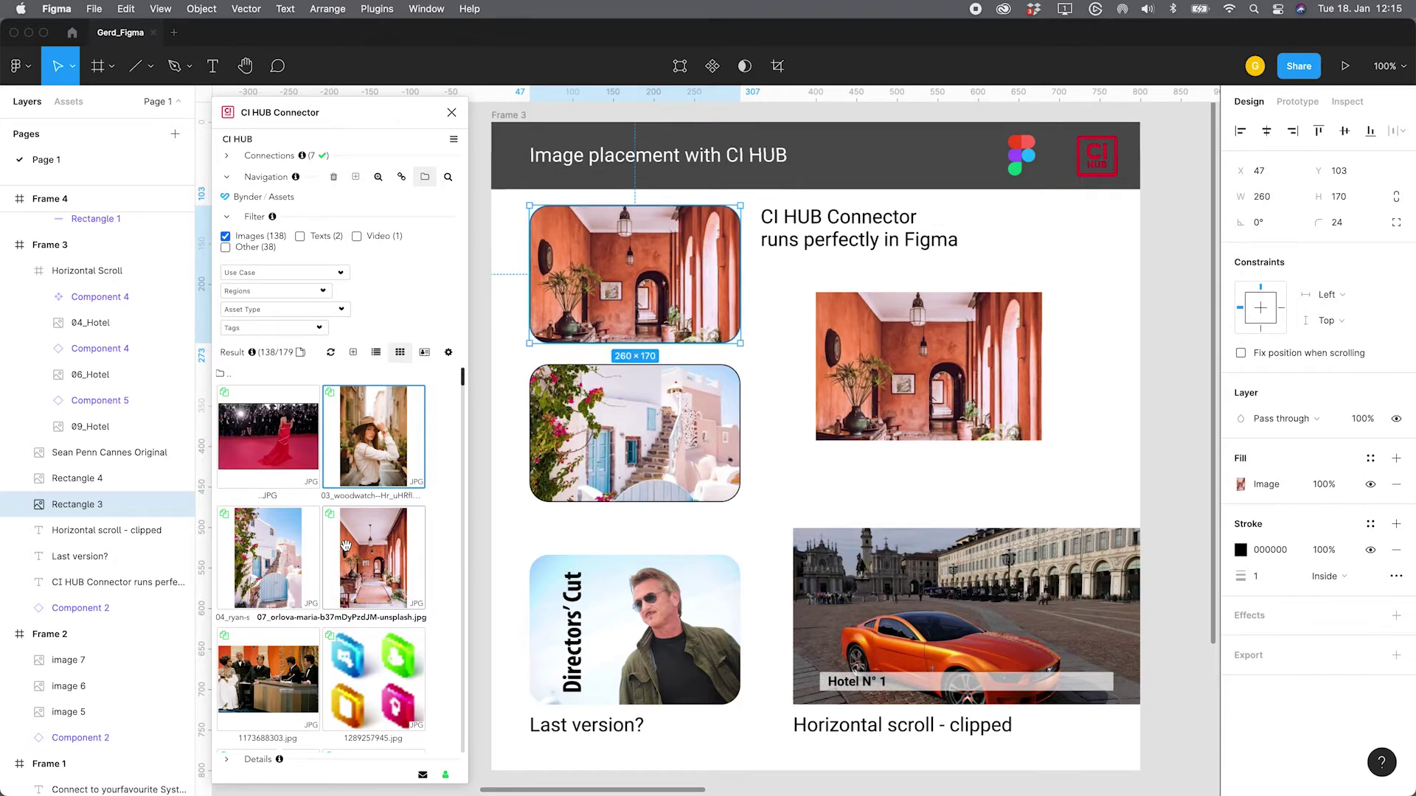
click(677, 633)
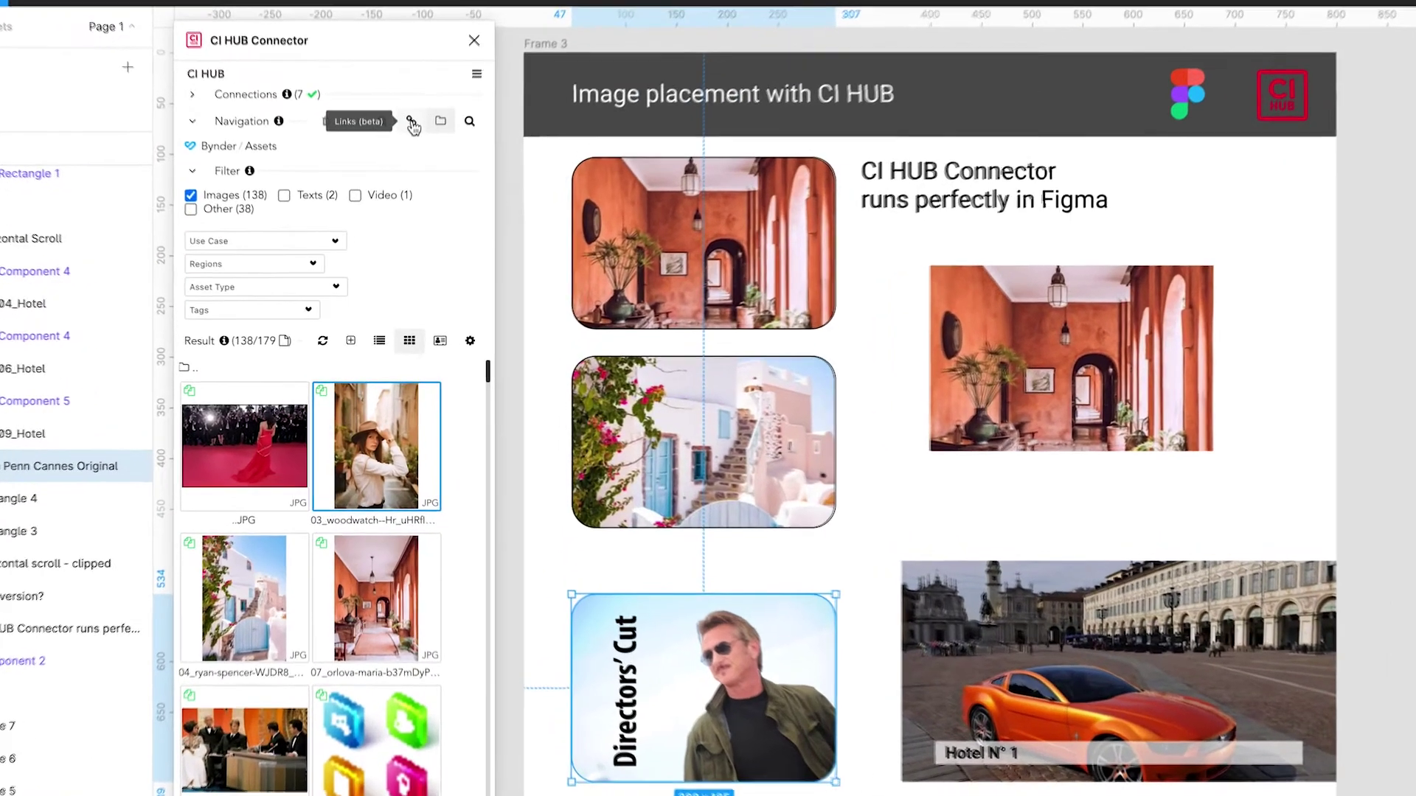
Refresh CI HUB Links and relink the Directors' Cut portrait to its newer version at small size
click(412, 123)
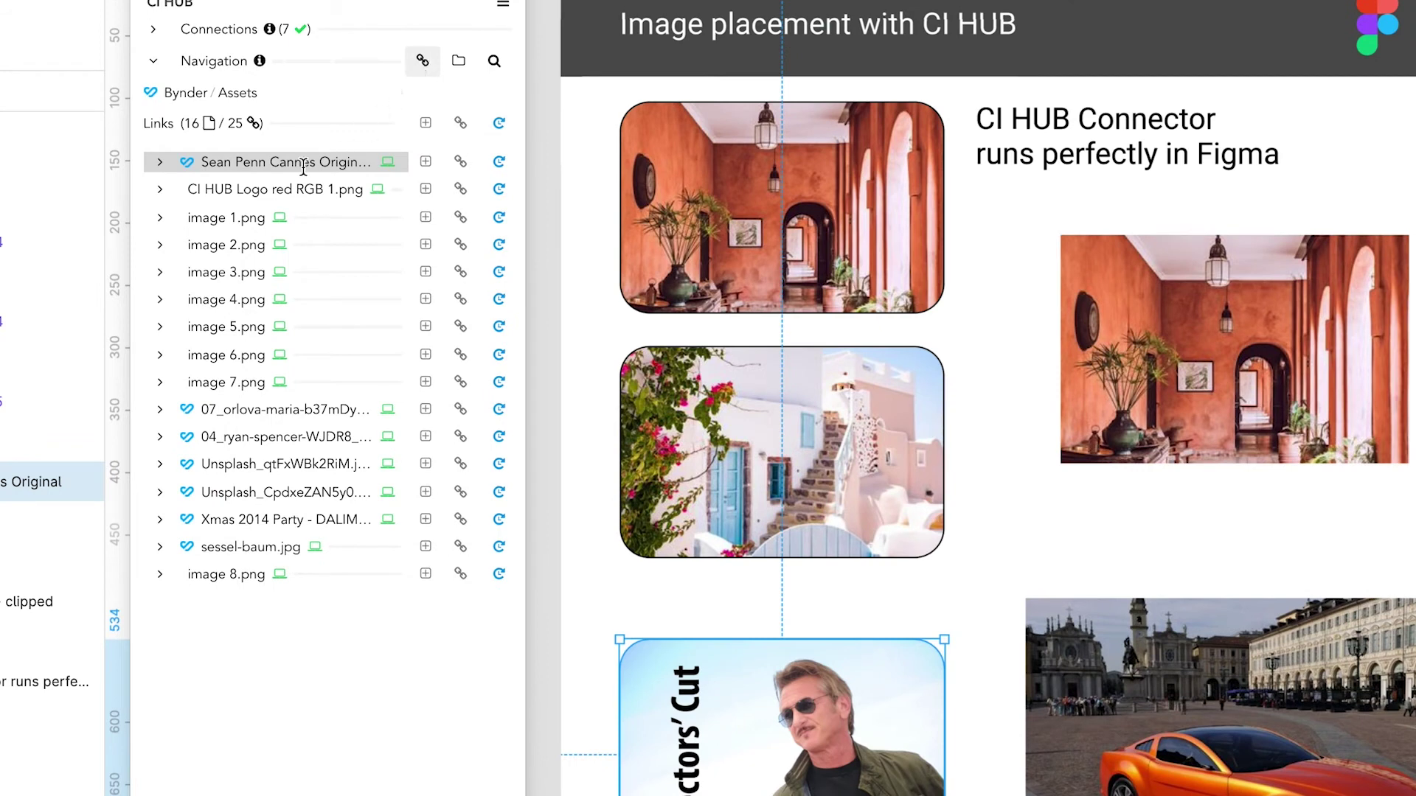
click(161, 163)
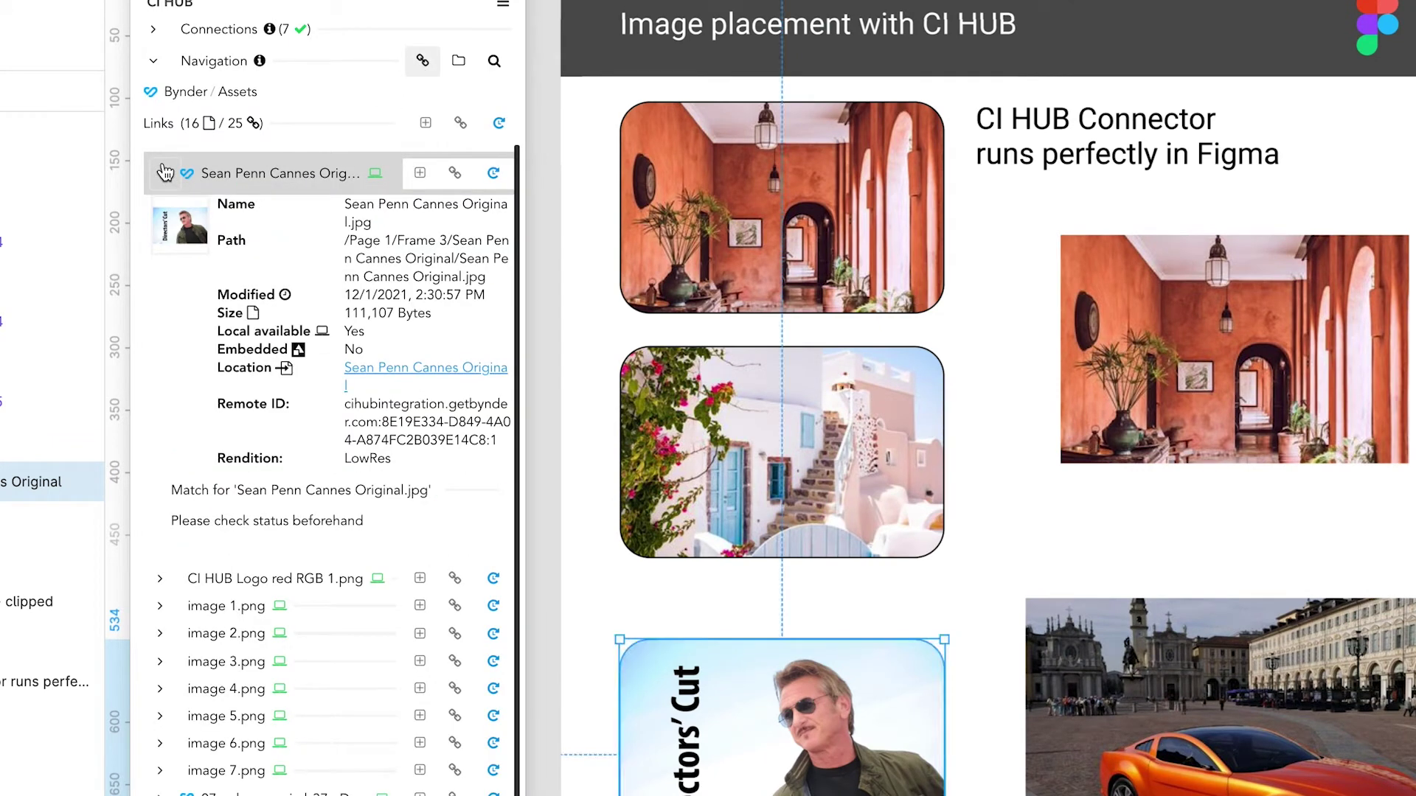
click(497, 124)
mouse_move(392, 177)
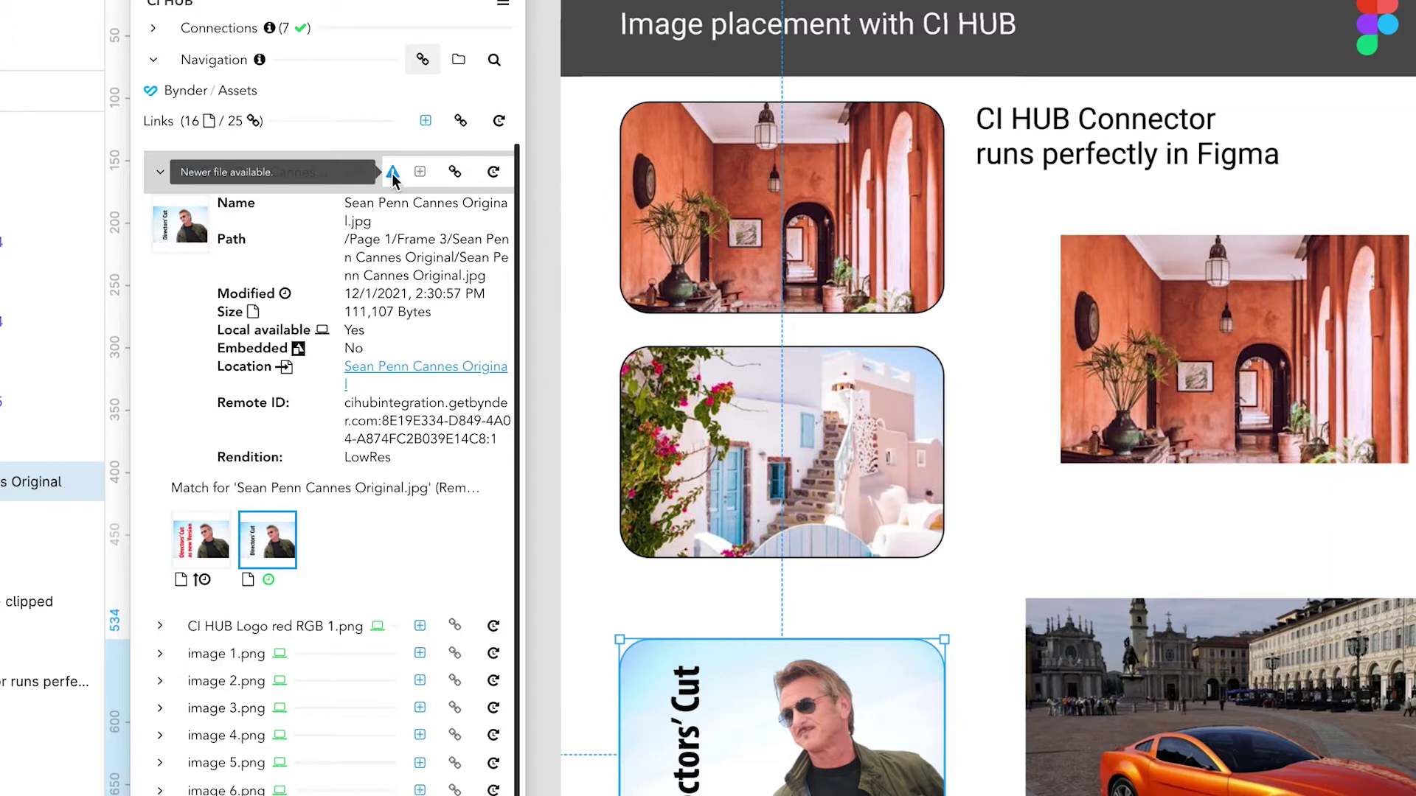
drag(277, 549, 188, 549)
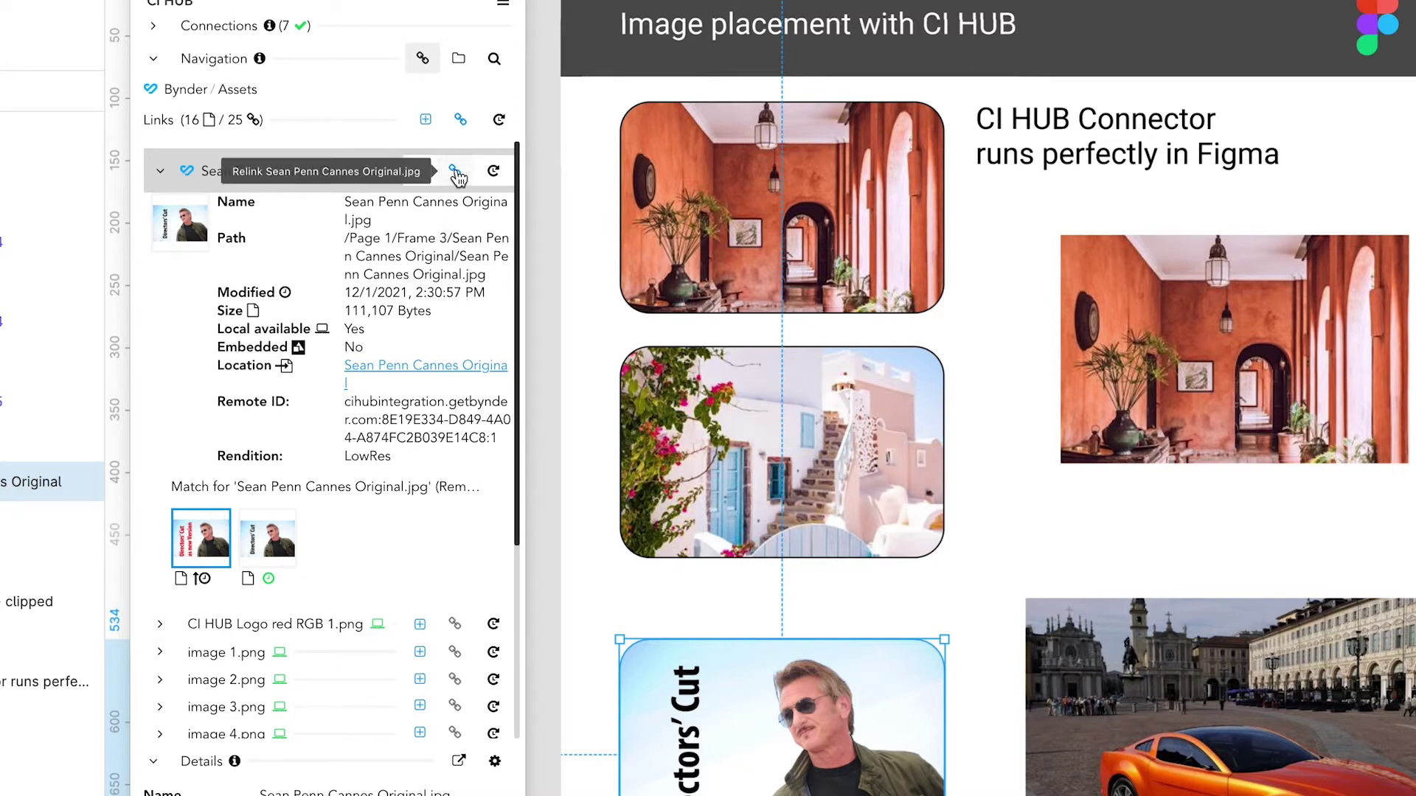
click(454, 171)
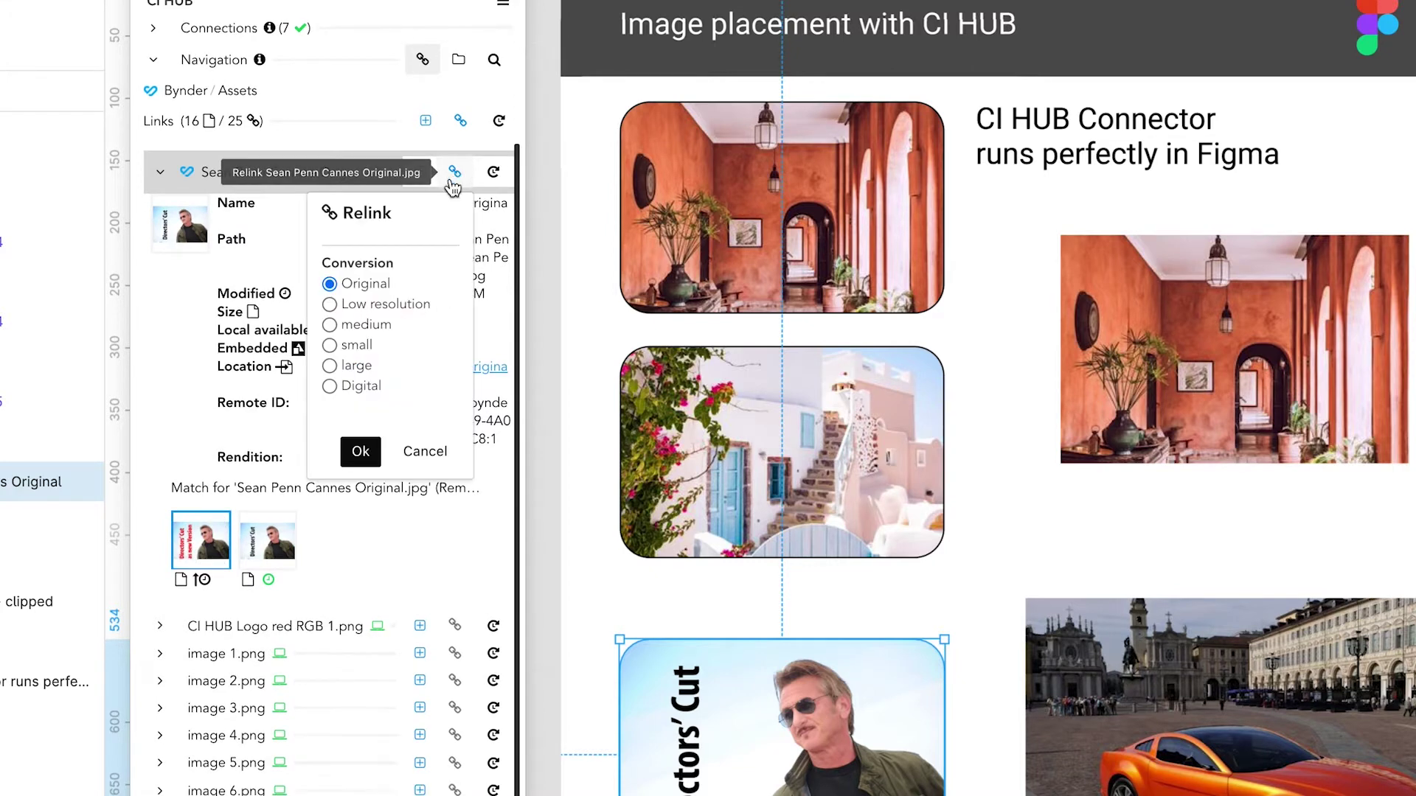
click(358, 347)
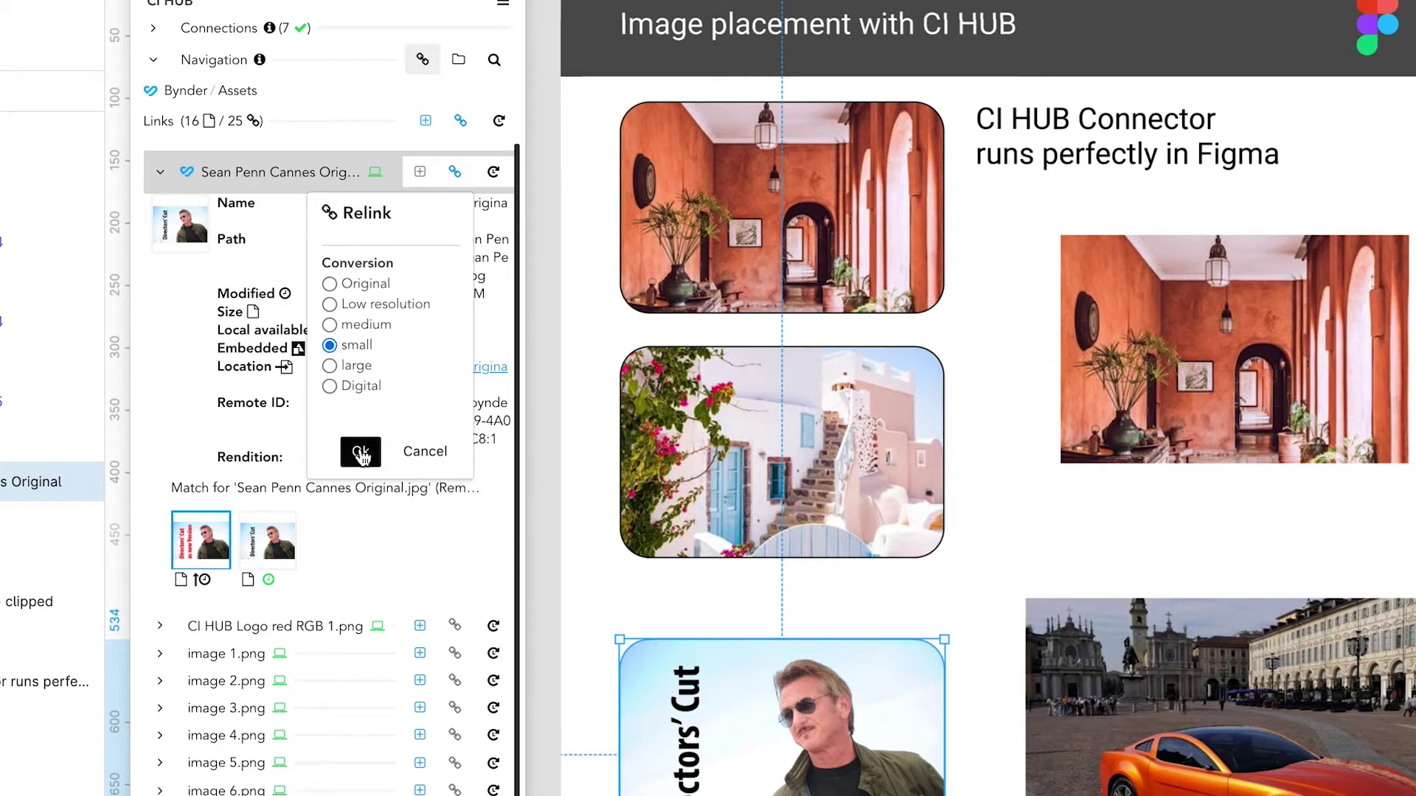
click(360, 453)
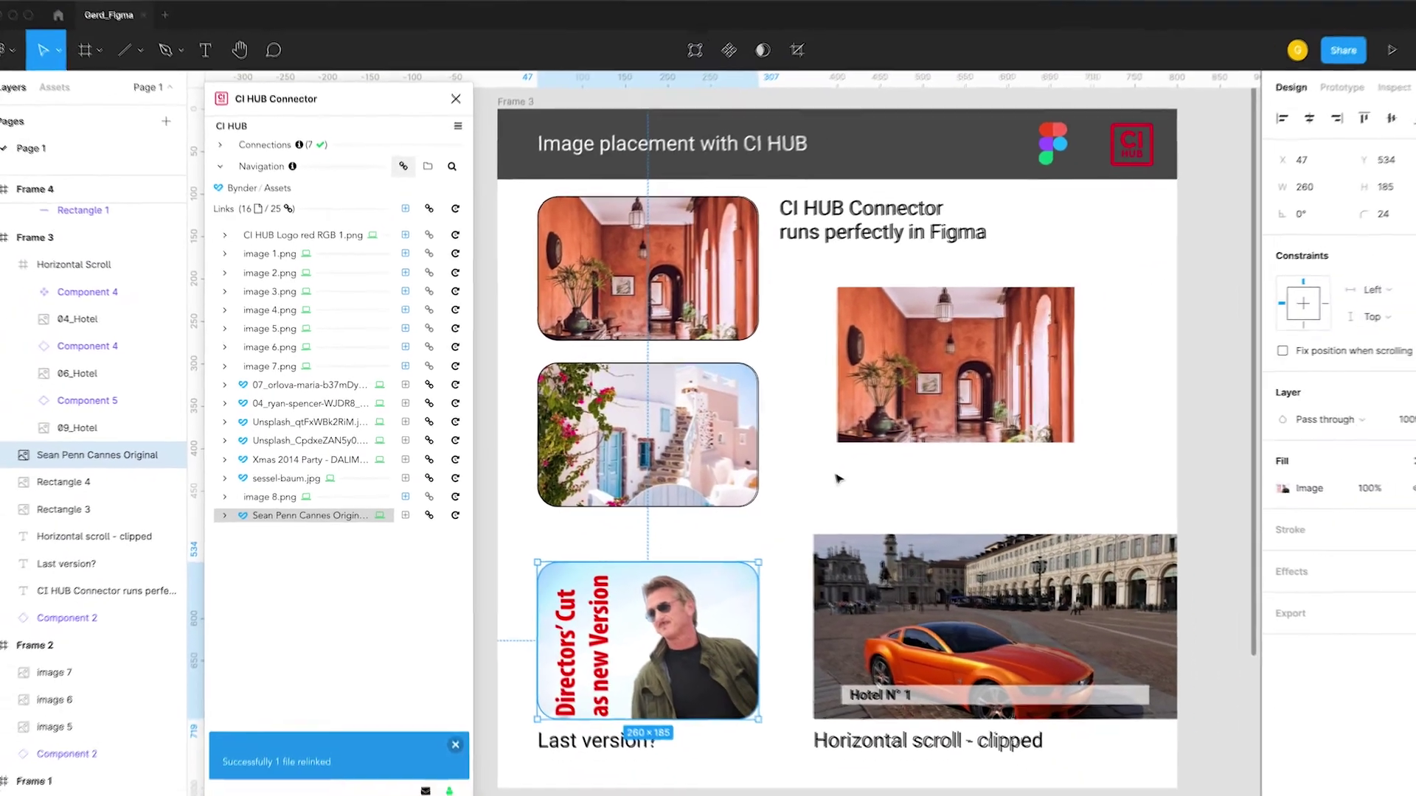
click(885, 486)
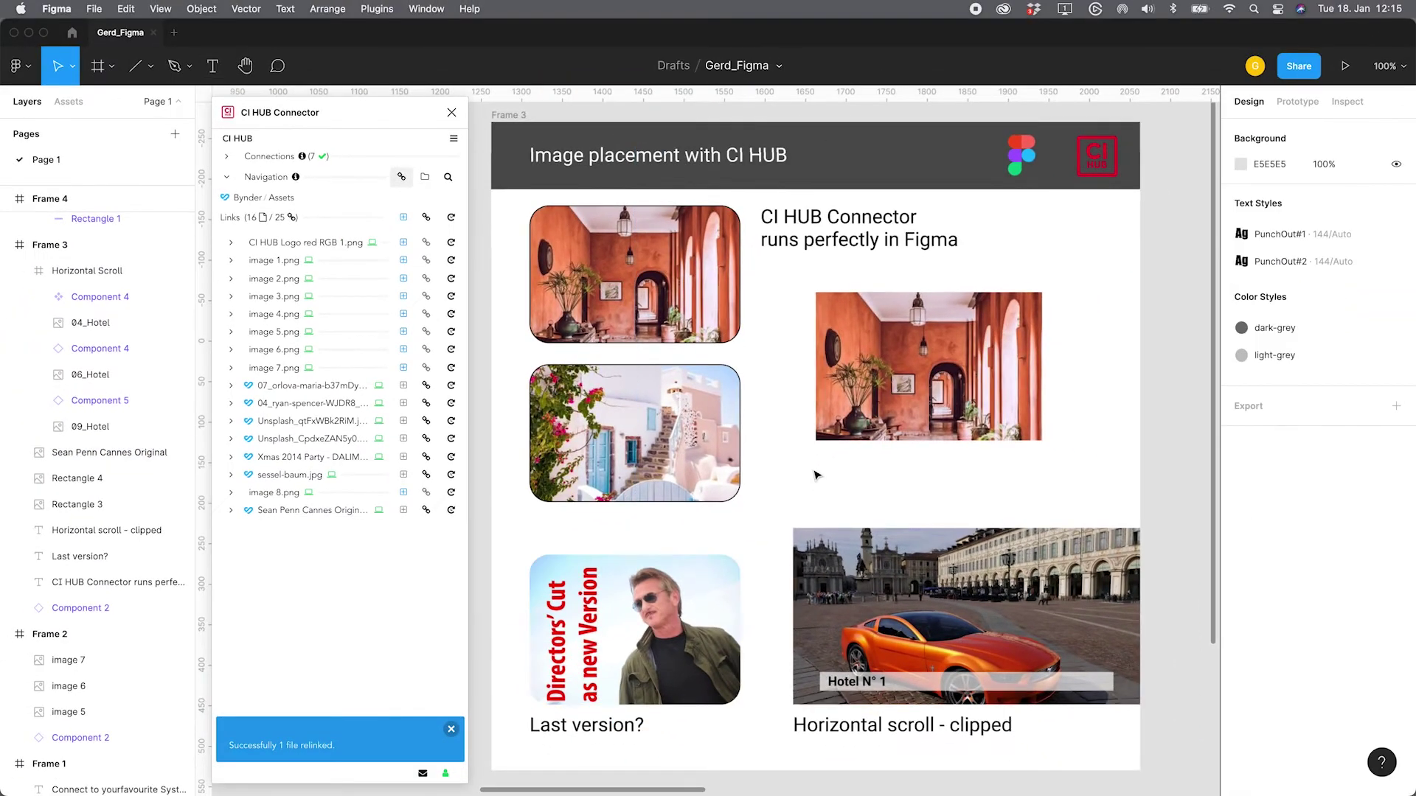
scroll(817, 475, right, 3)
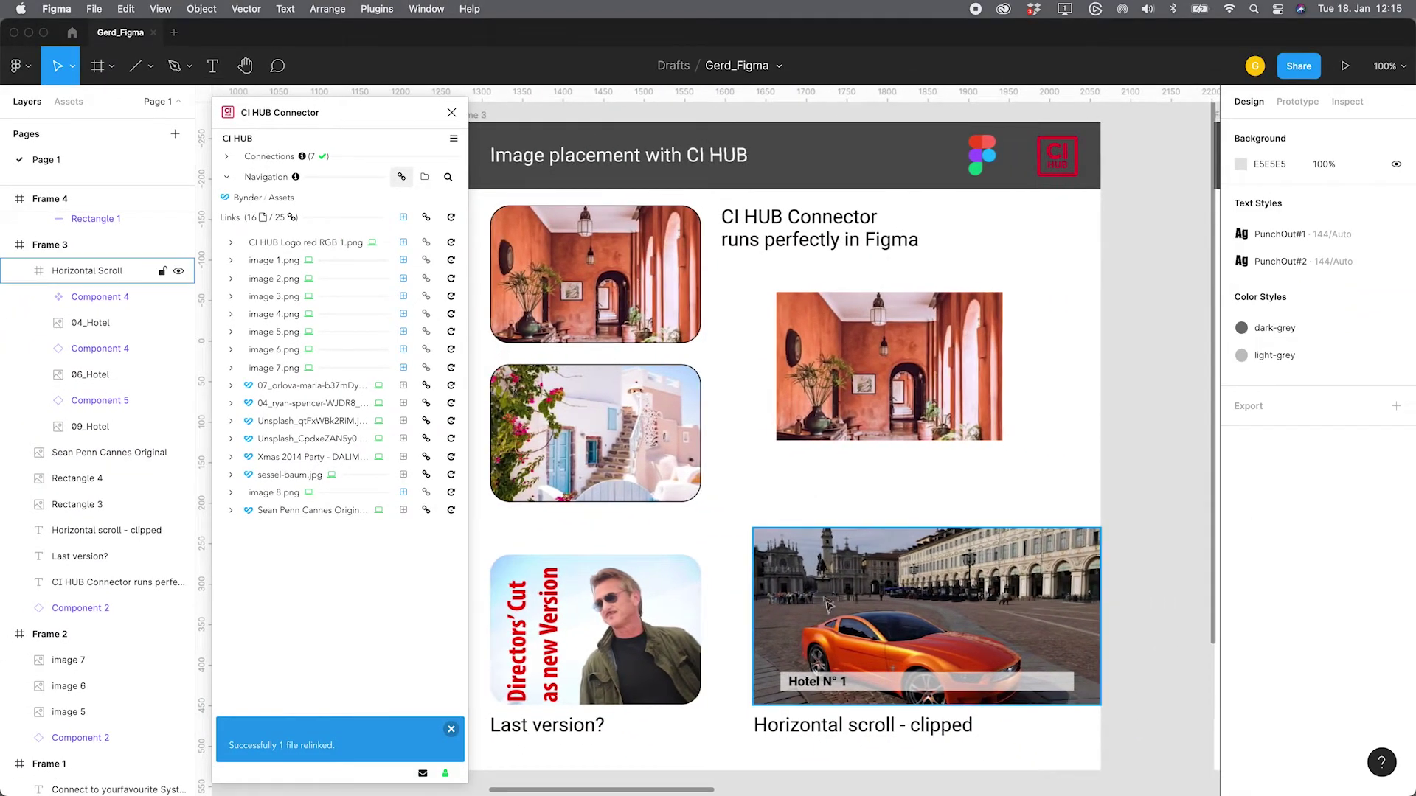
click(831, 609)
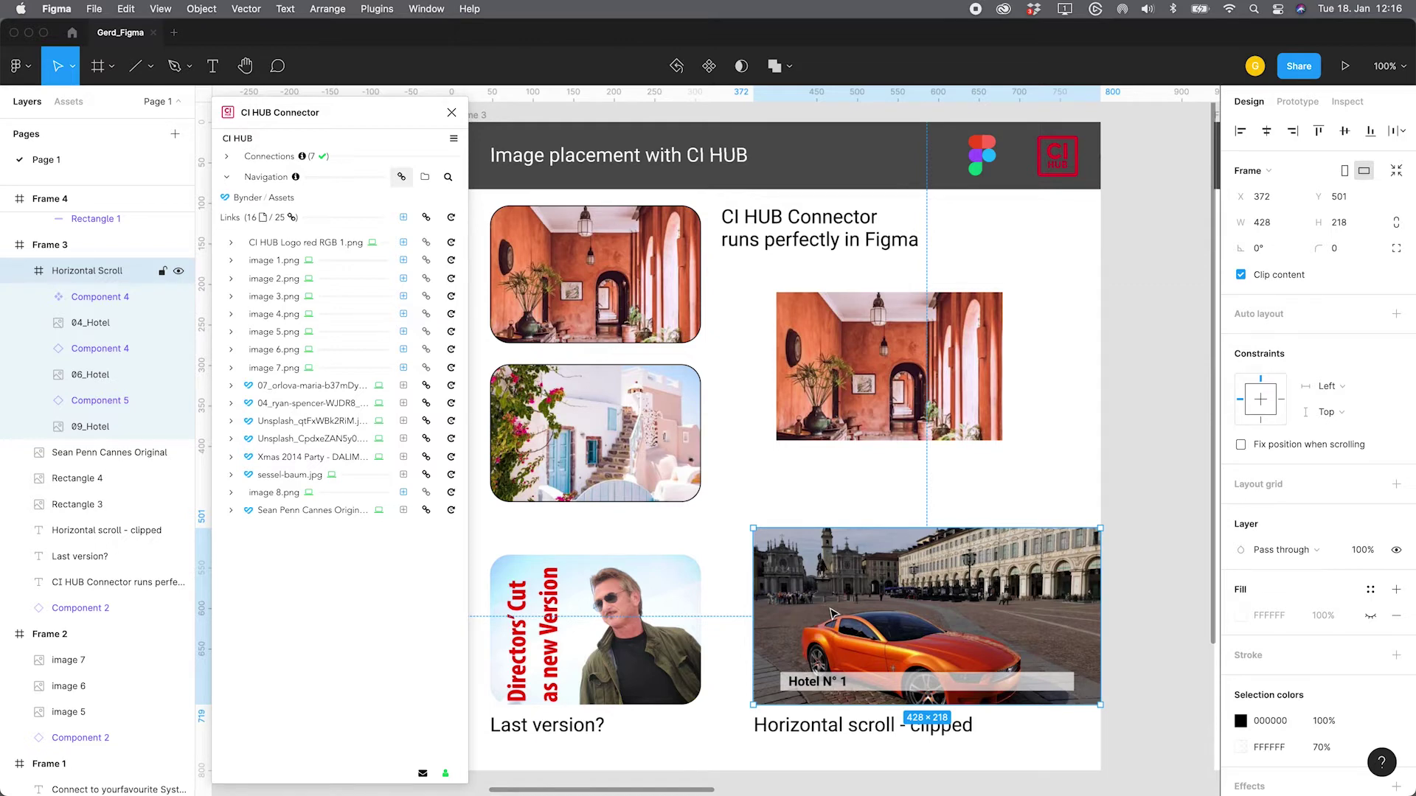
scroll(831, 613, left, 2)
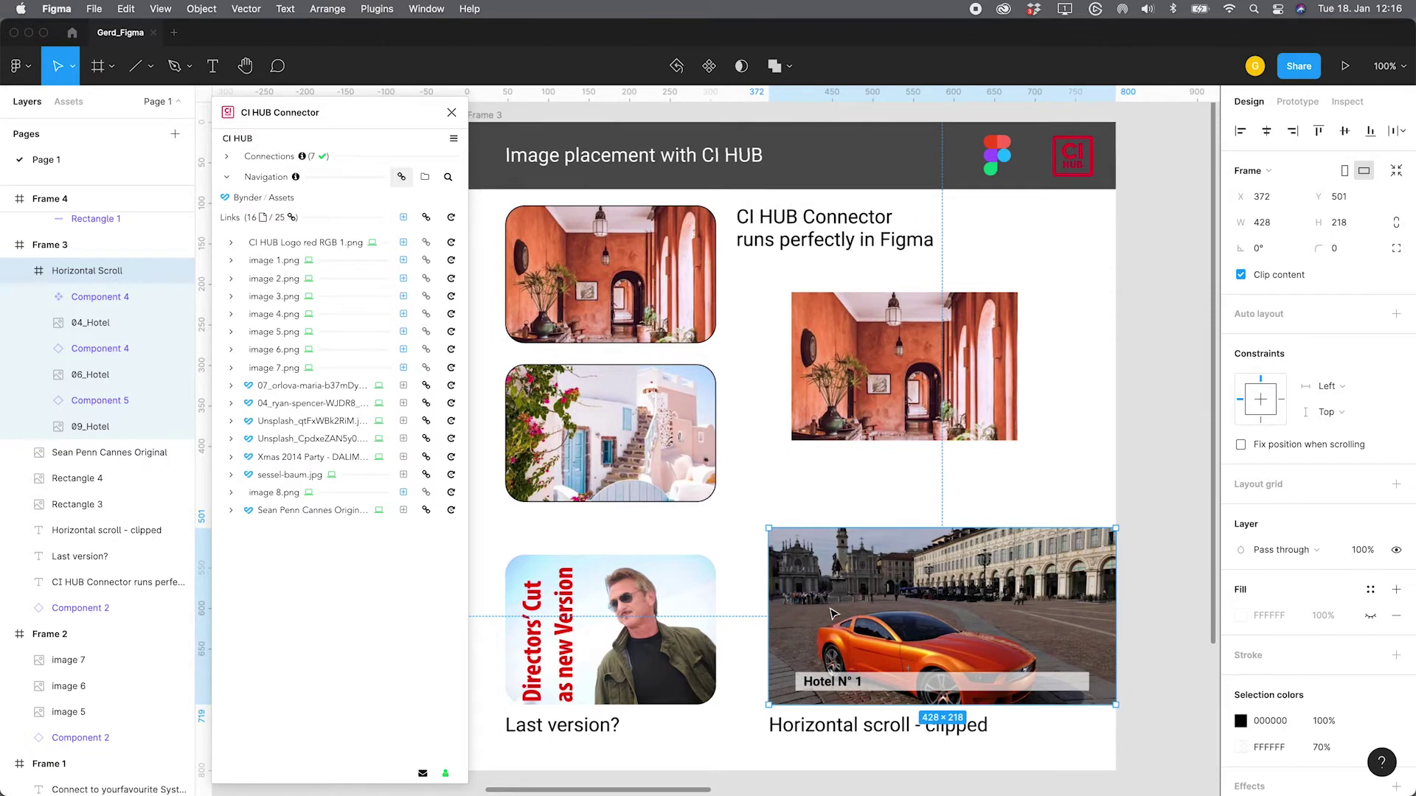
double_click(831, 614)
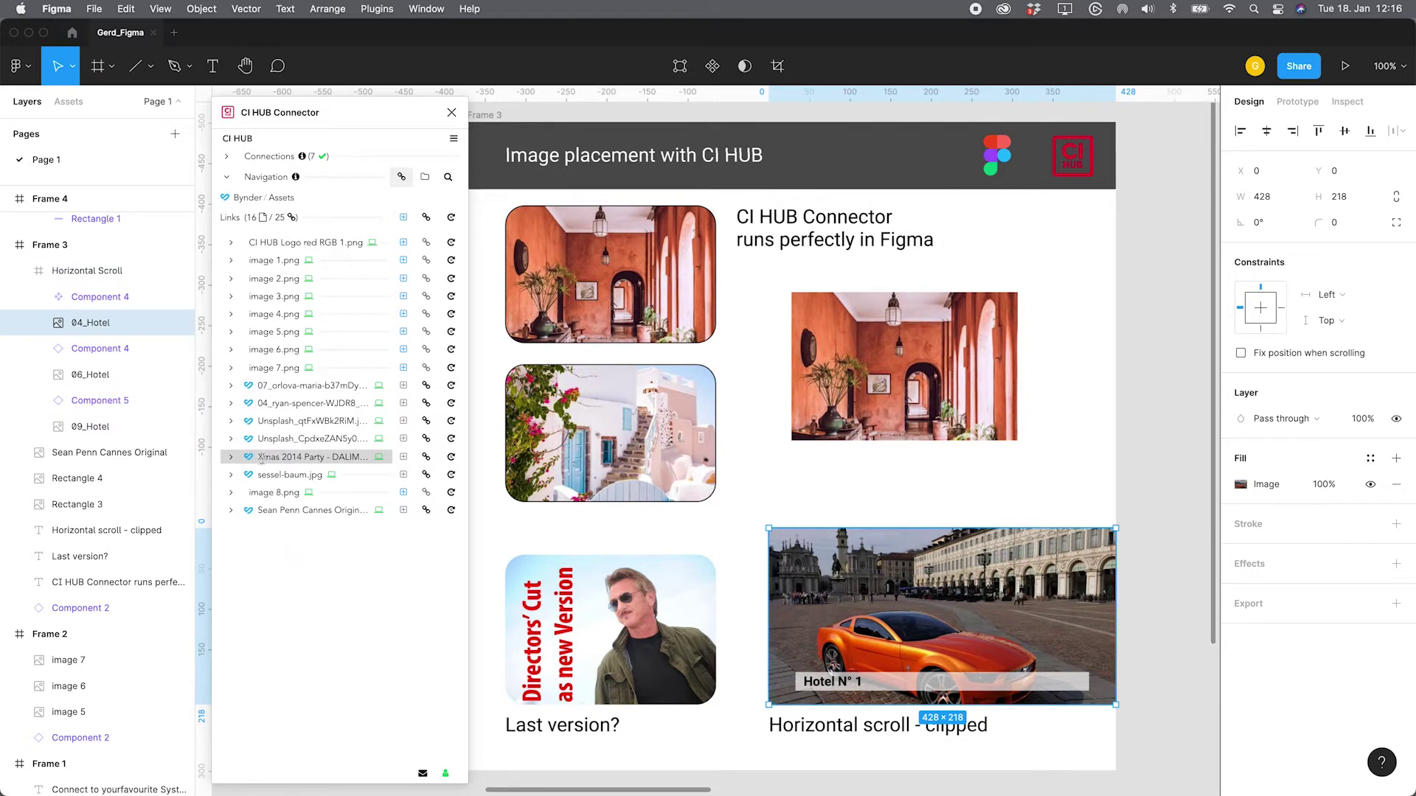
click(231, 457)
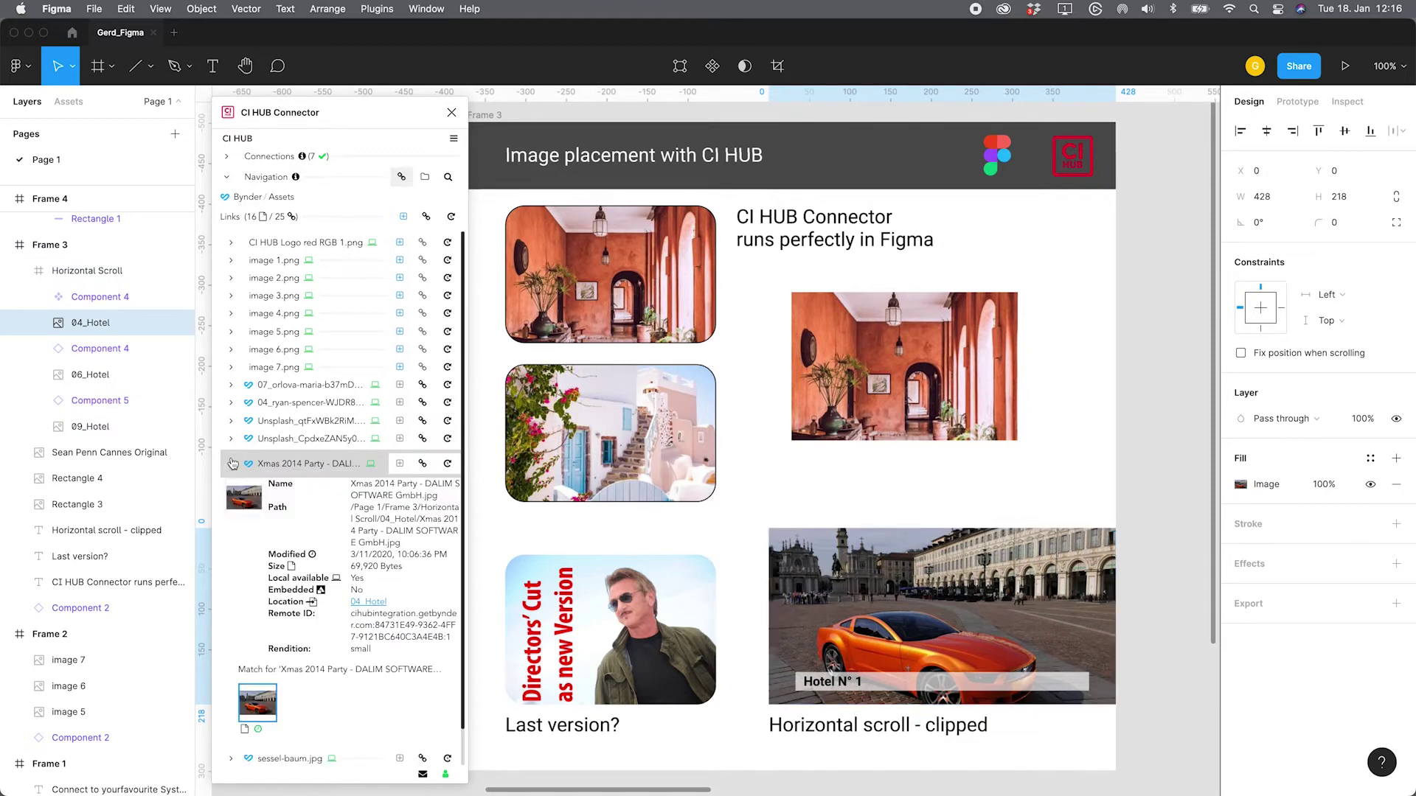
click(231, 463)
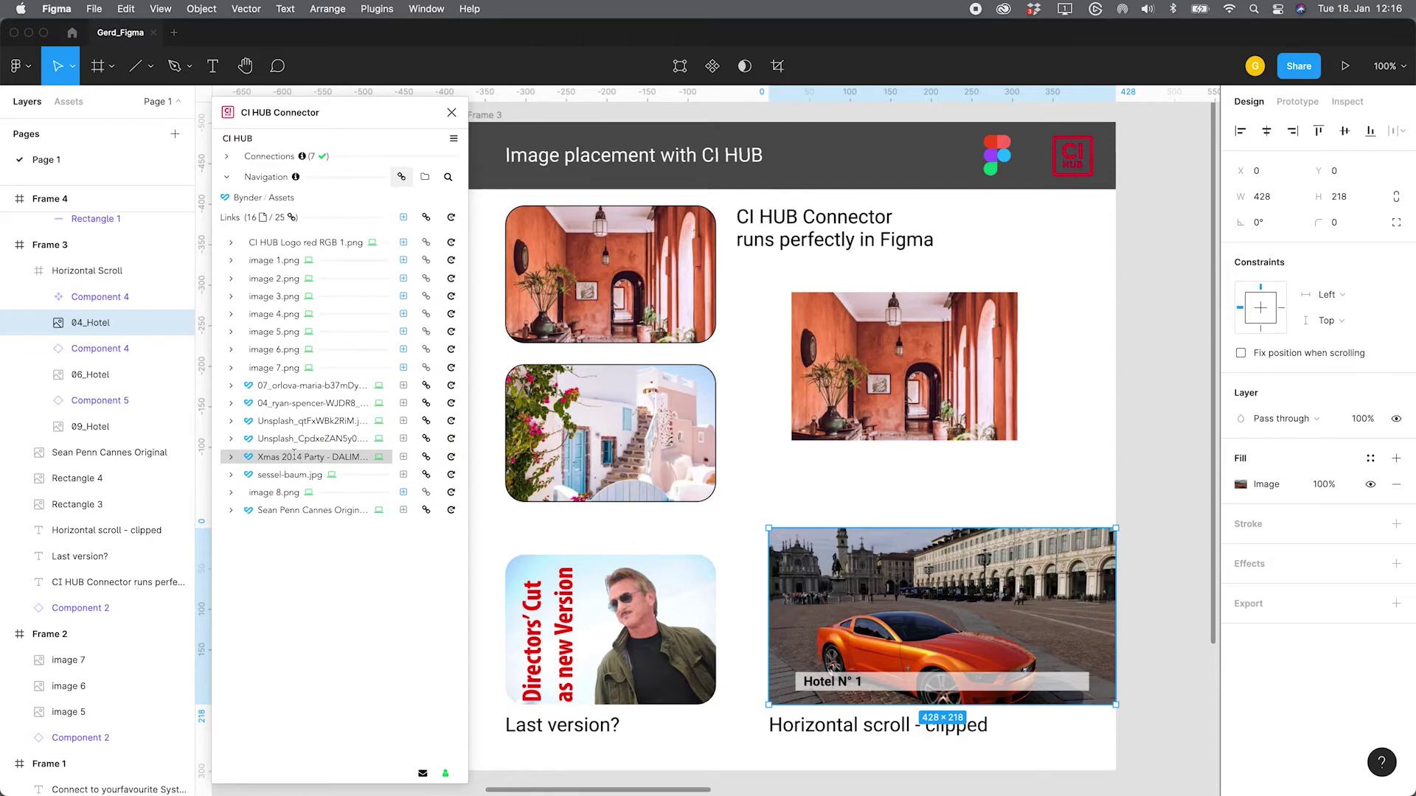
click(231, 441)
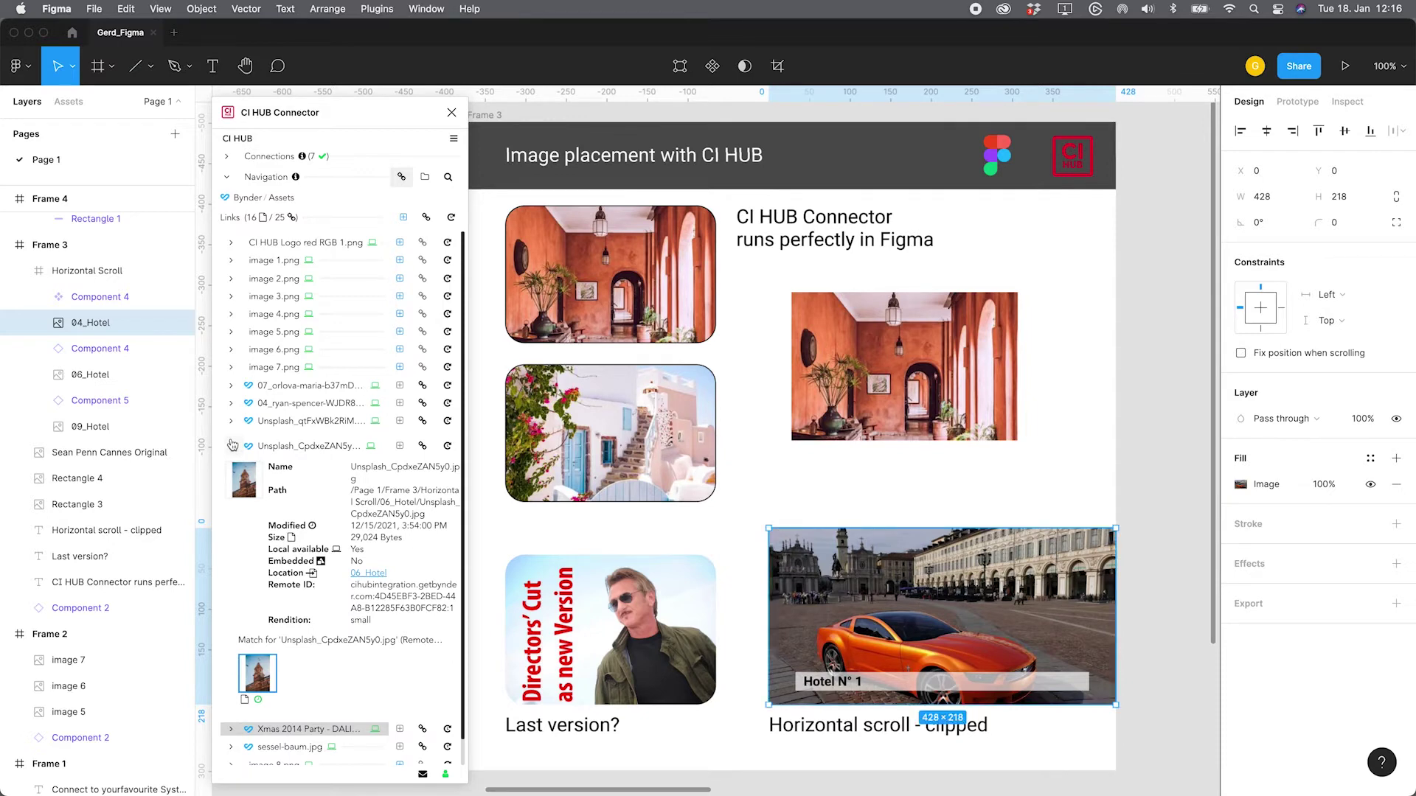
click(370, 574)
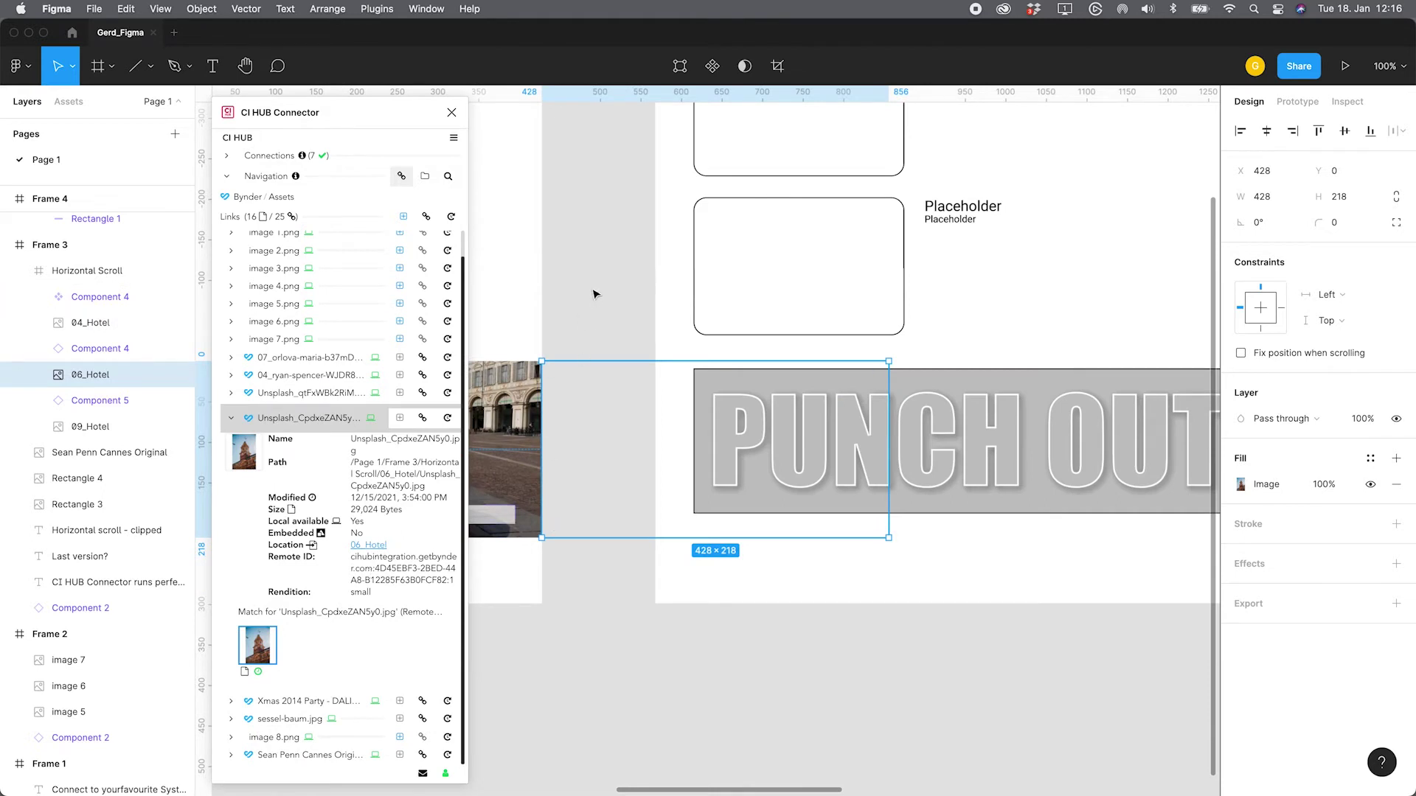
click(598, 211)
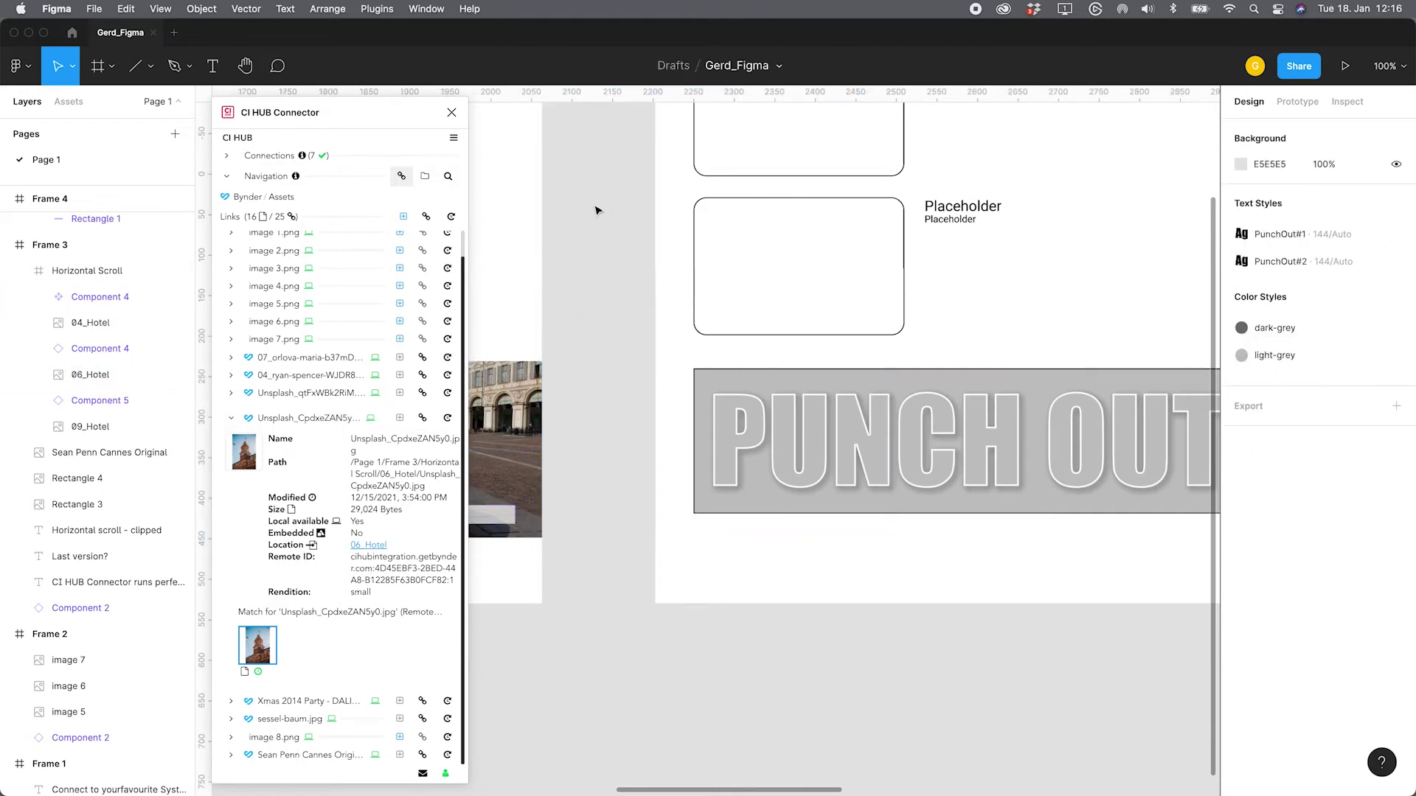
scroll(597, 211, left, 10)
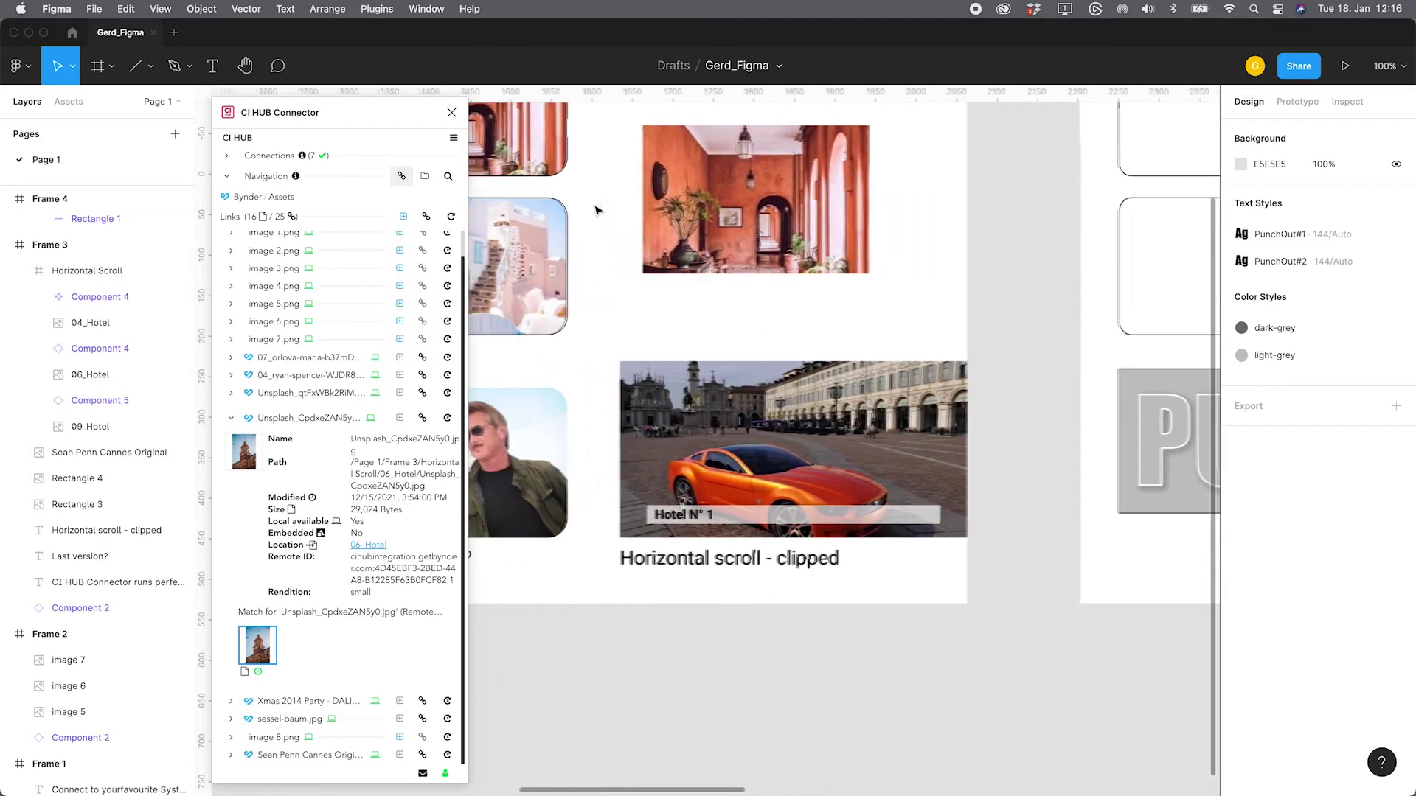
scroll(598, 210, up, 5)
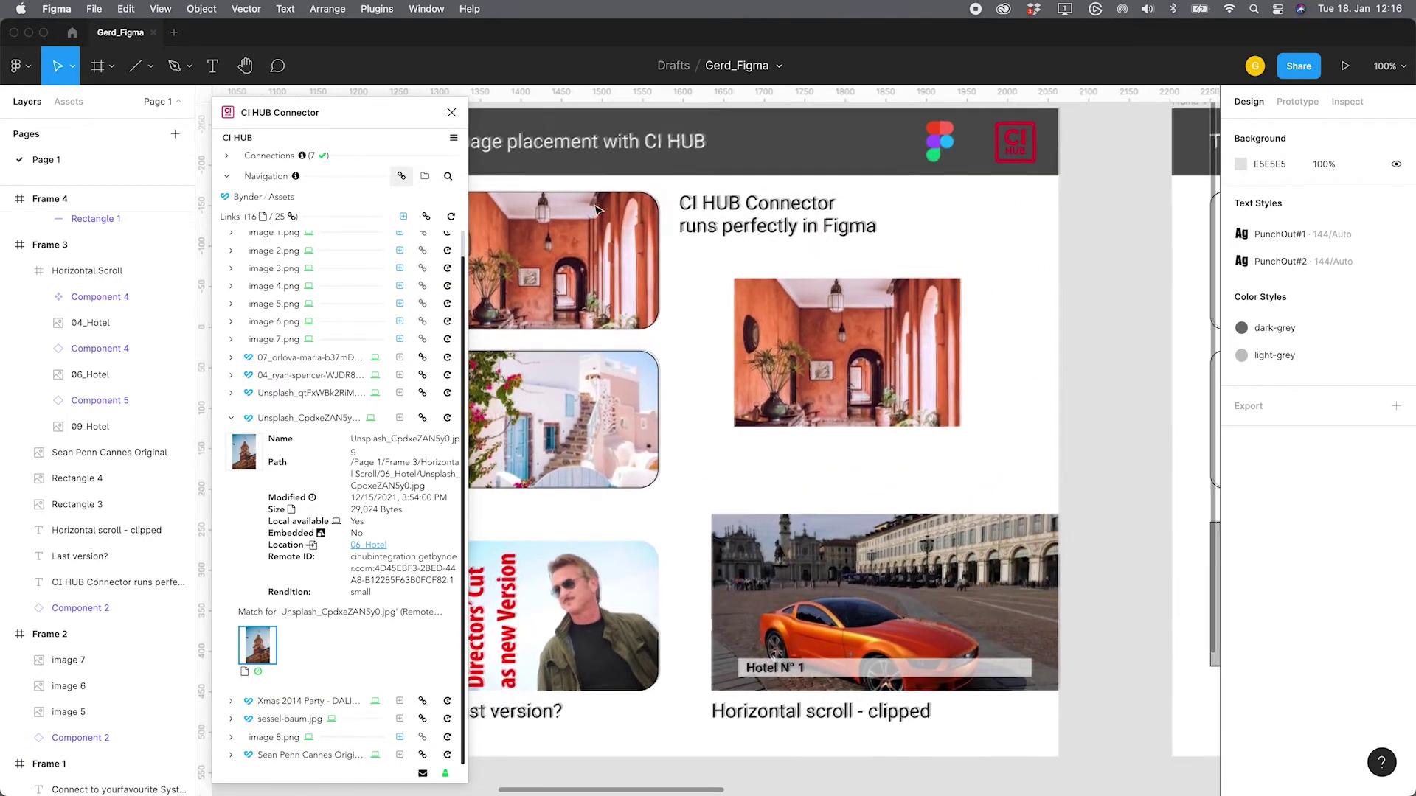
scroll(598, 211, up, 1)
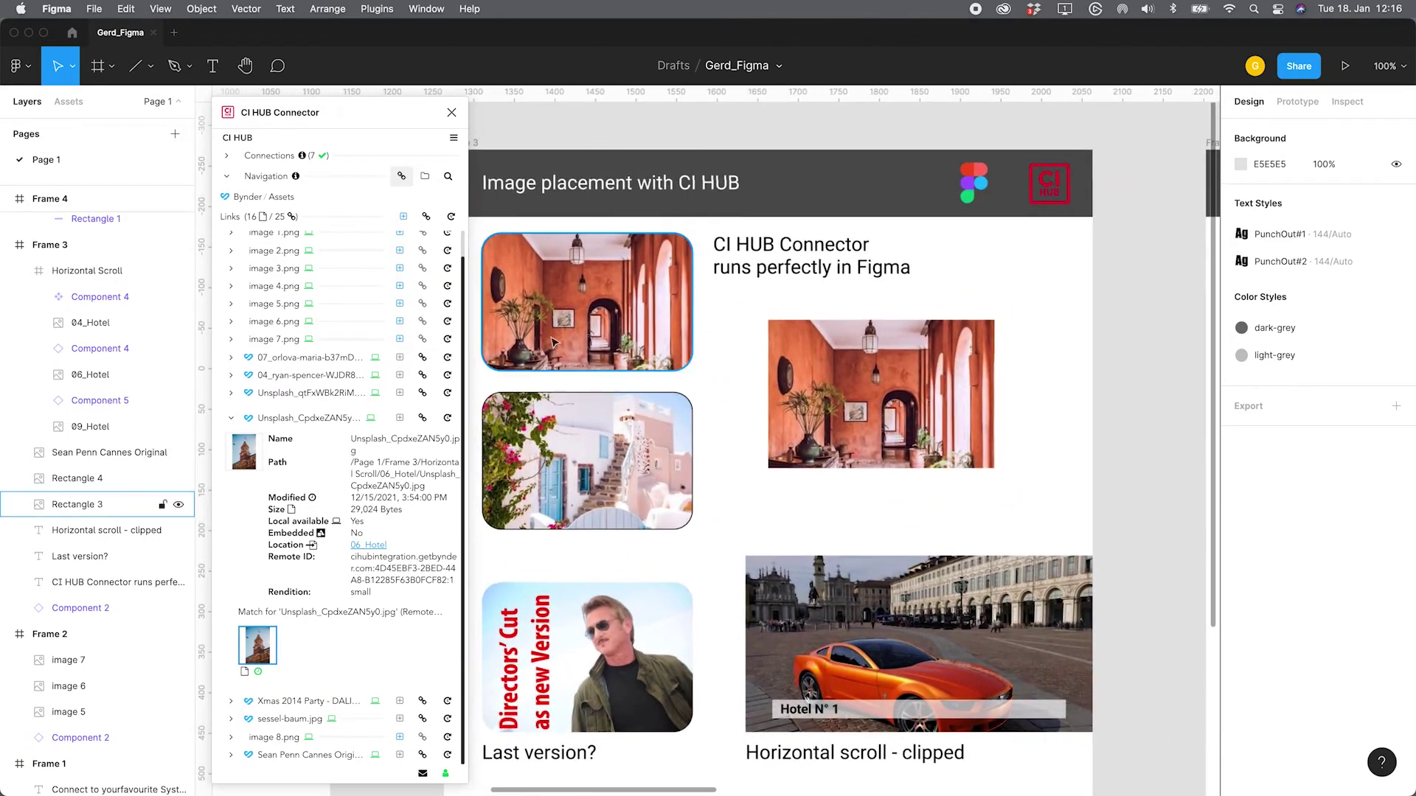
click(231, 395)
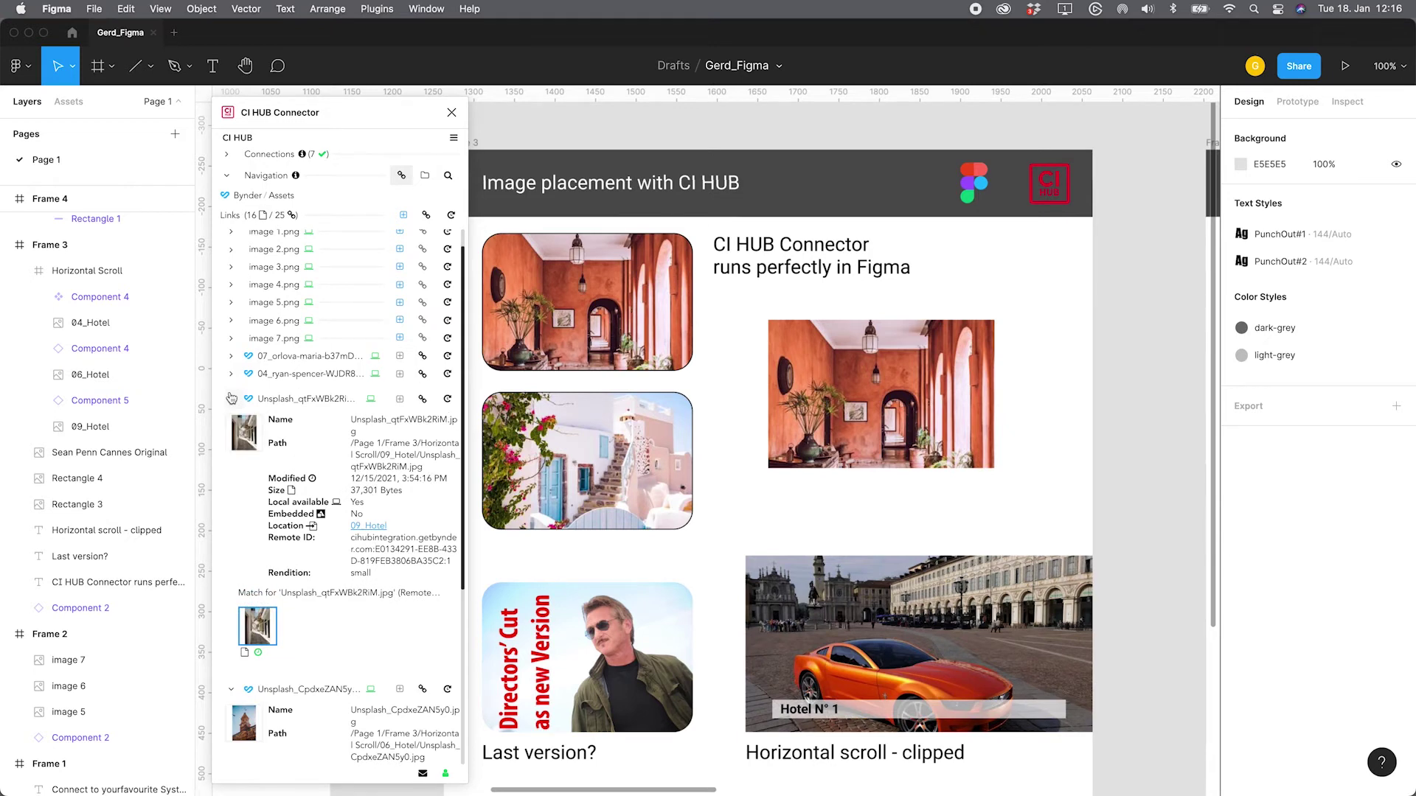
click(370, 527)
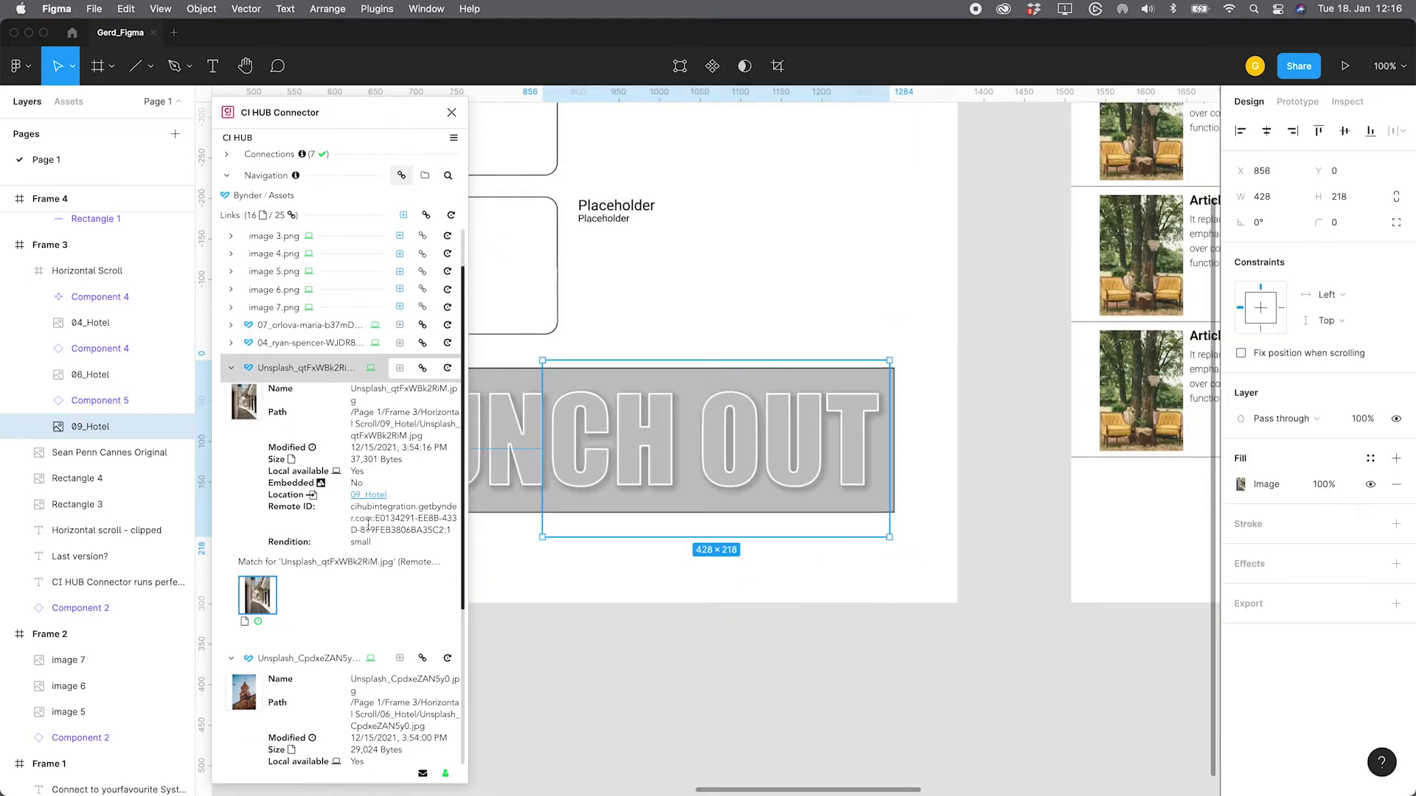
click(231, 370)
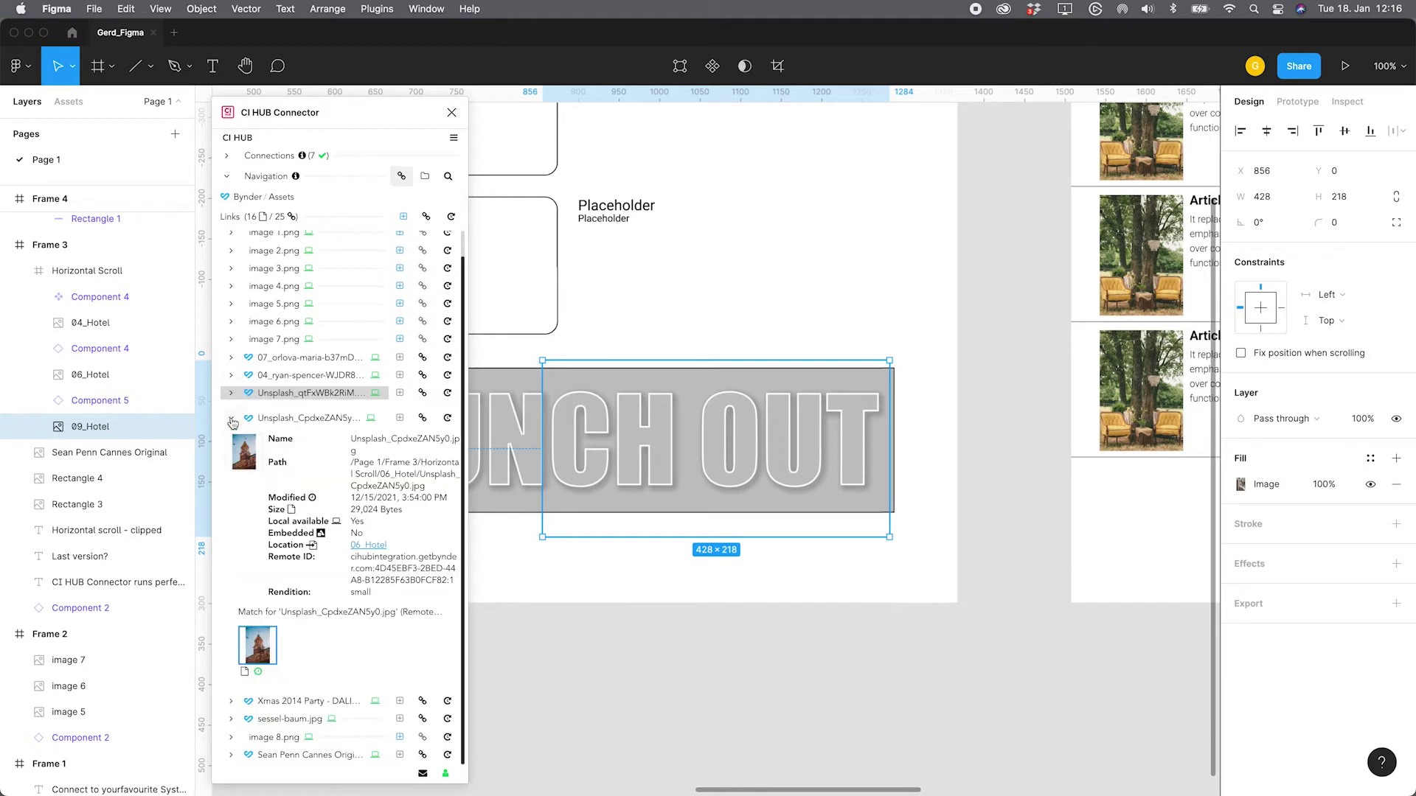
click(231, 418)
scroll(677, 376, left, 5)
scroll(677, 376, left, 15)
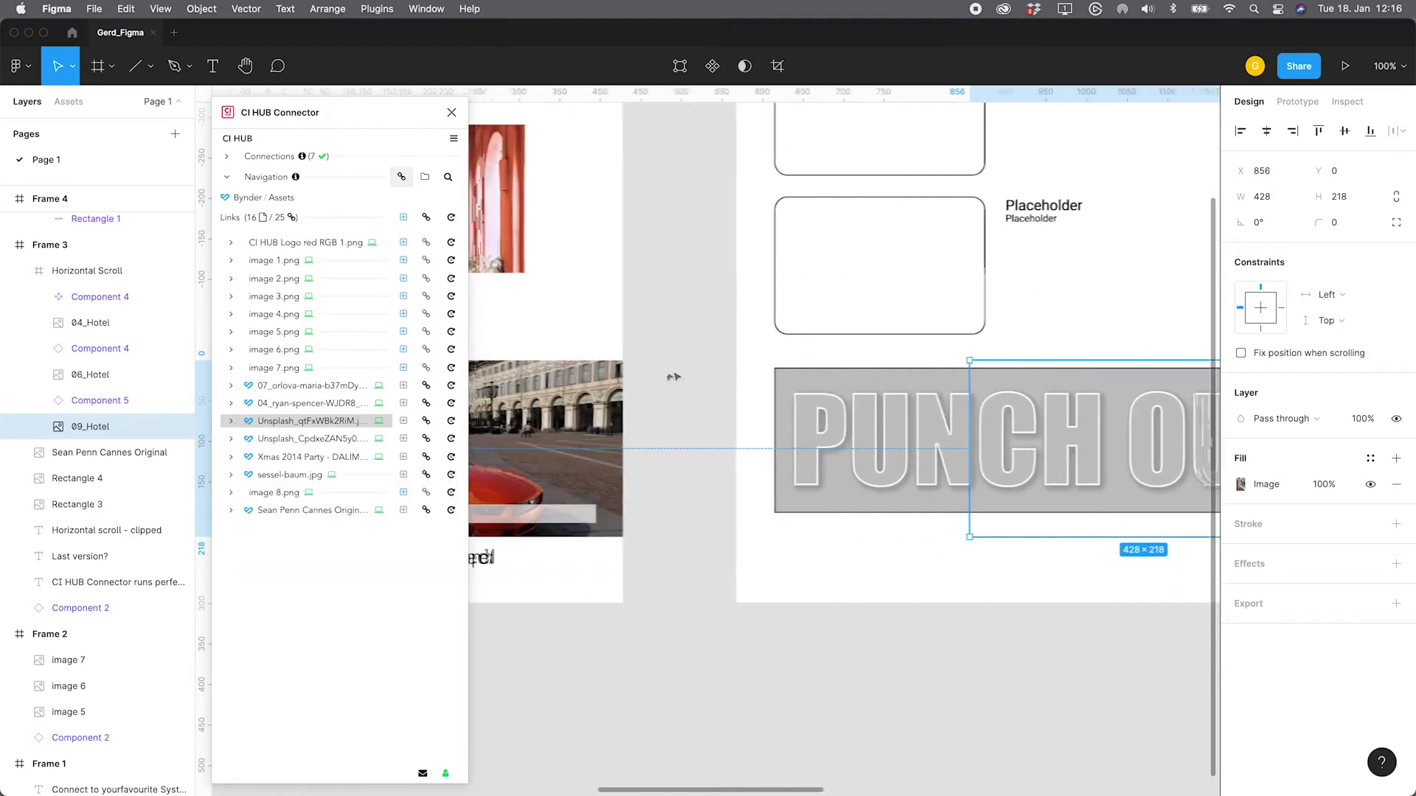
scroll(677, 376, left, 10)
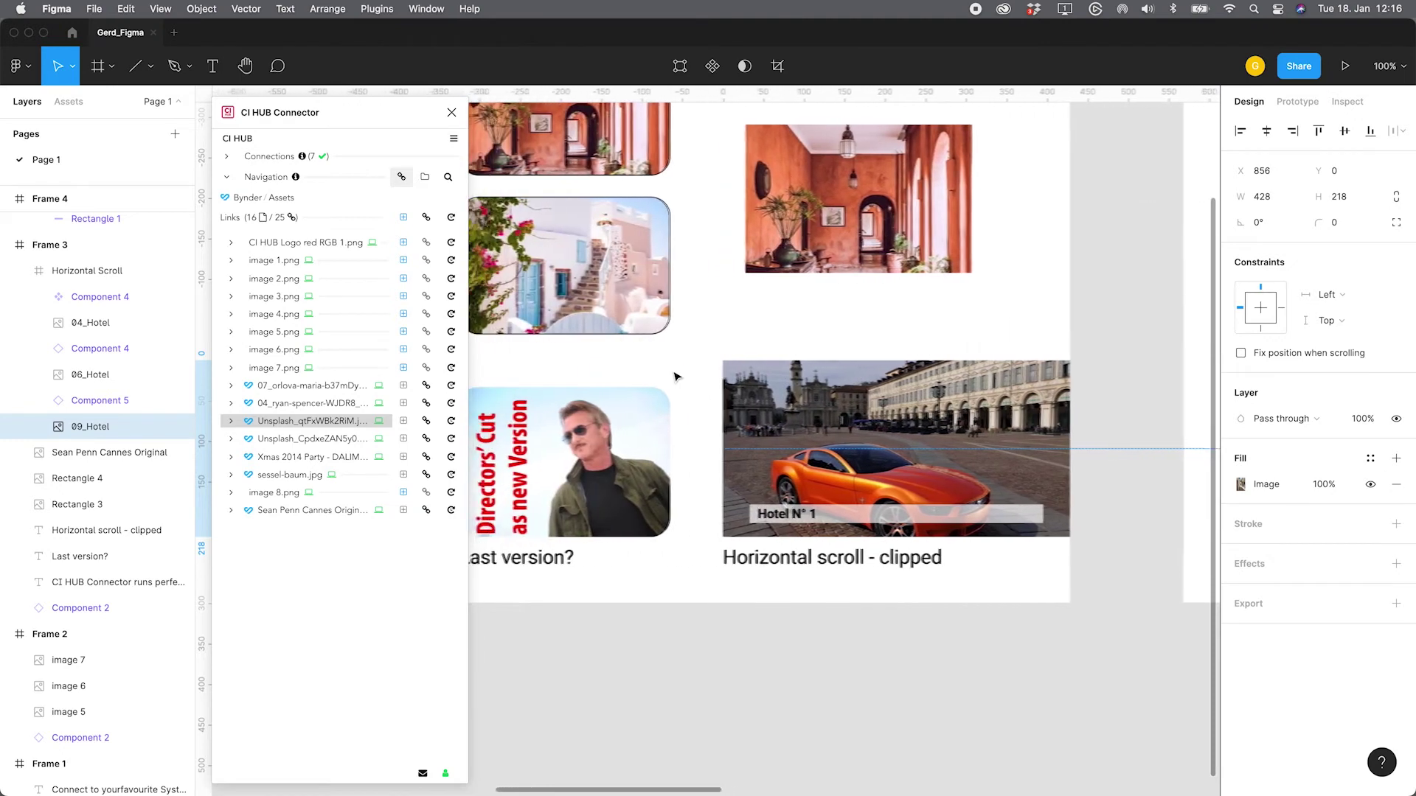
scroll(677, 376, up, 10)
scroll(676, 376, down, 5)
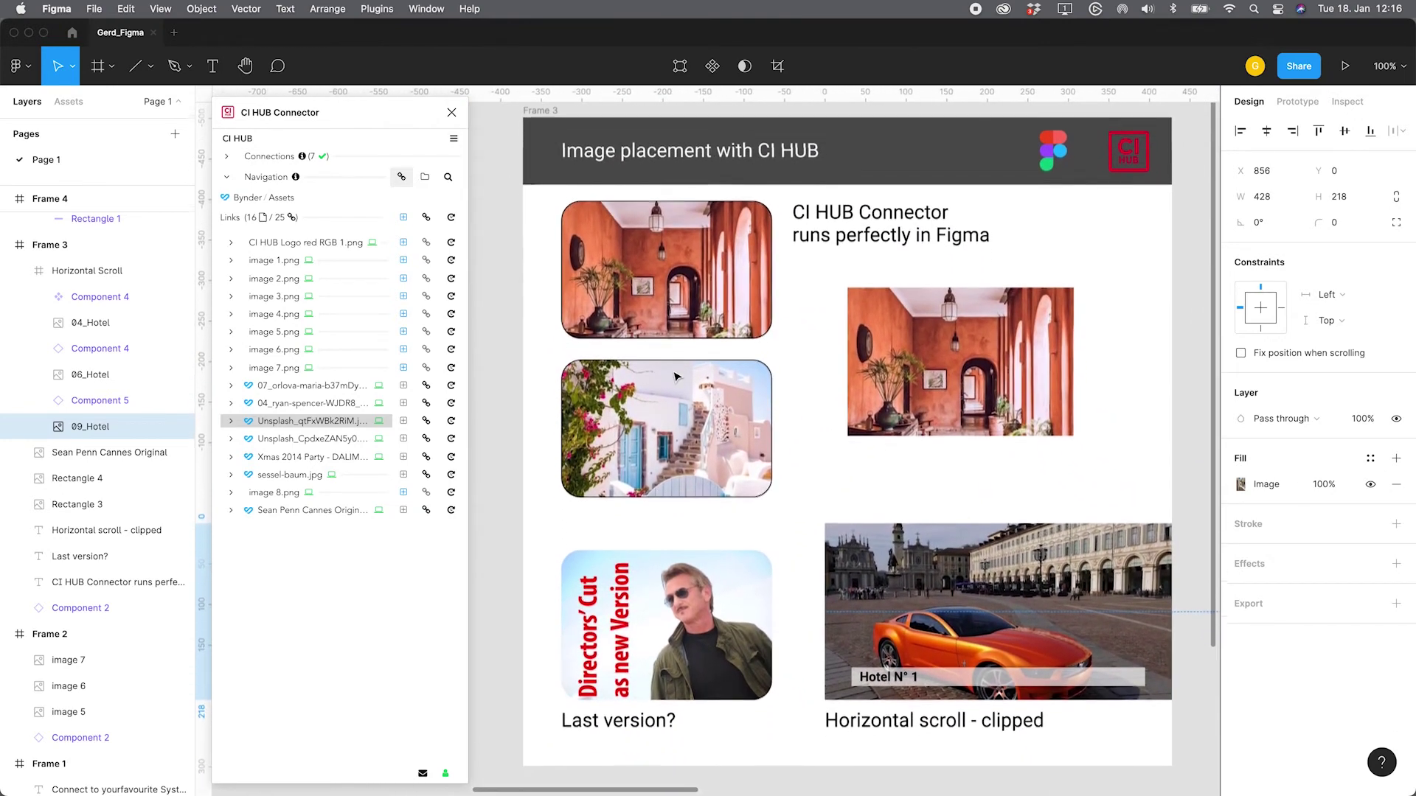
click(490, 365)
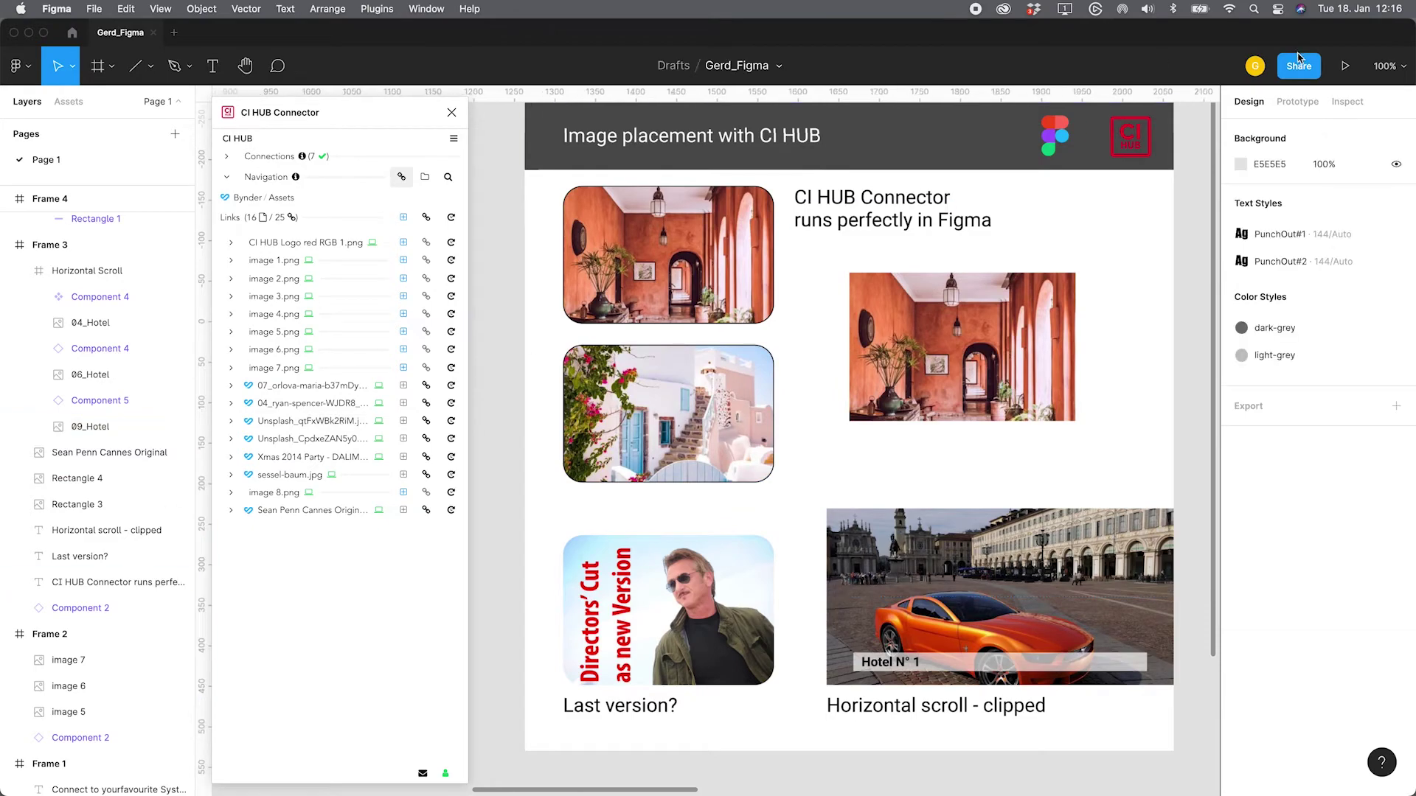
click(1345, 67)
scroll(808, 633, right, 10)
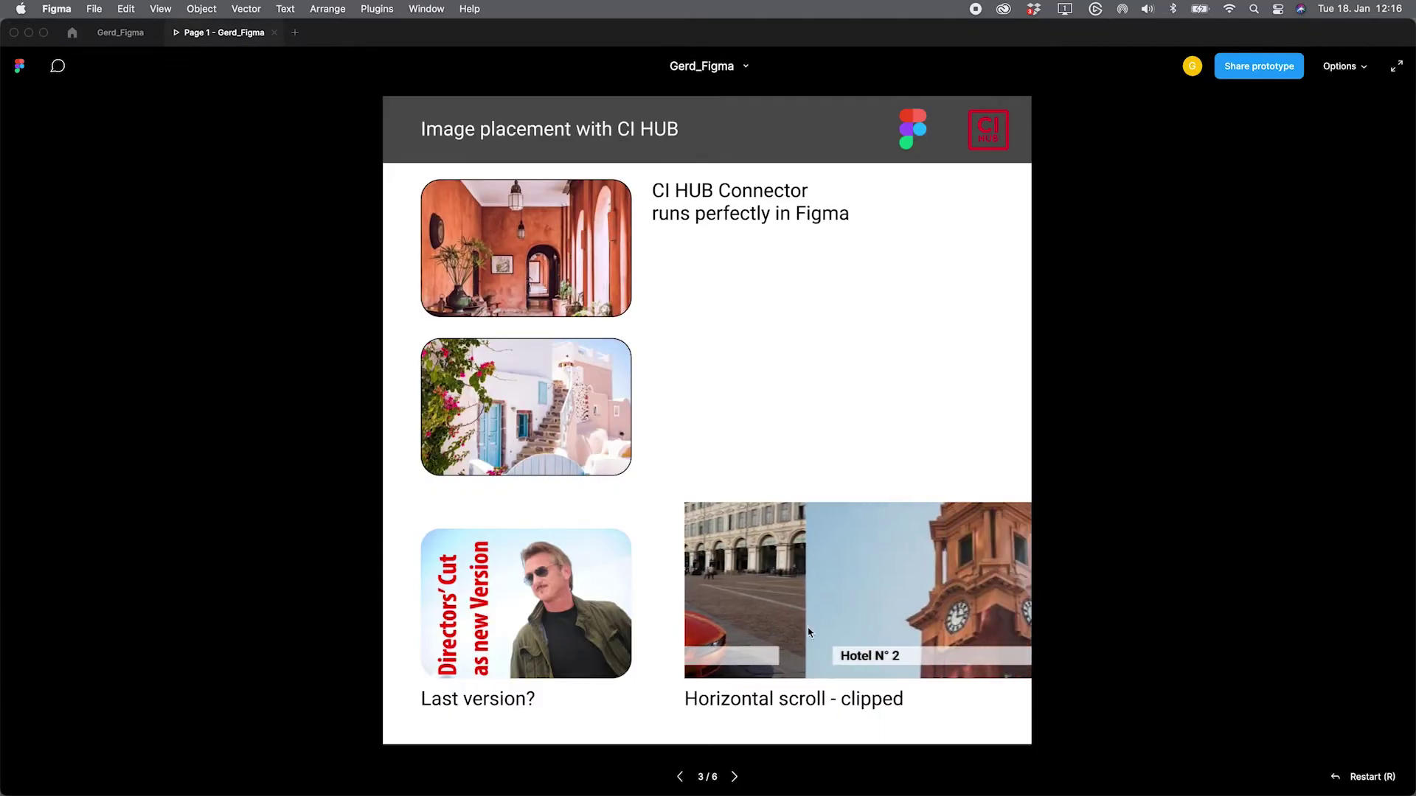
scroll(808, 633, right, 5)
scroll(810, 633, left, 3)
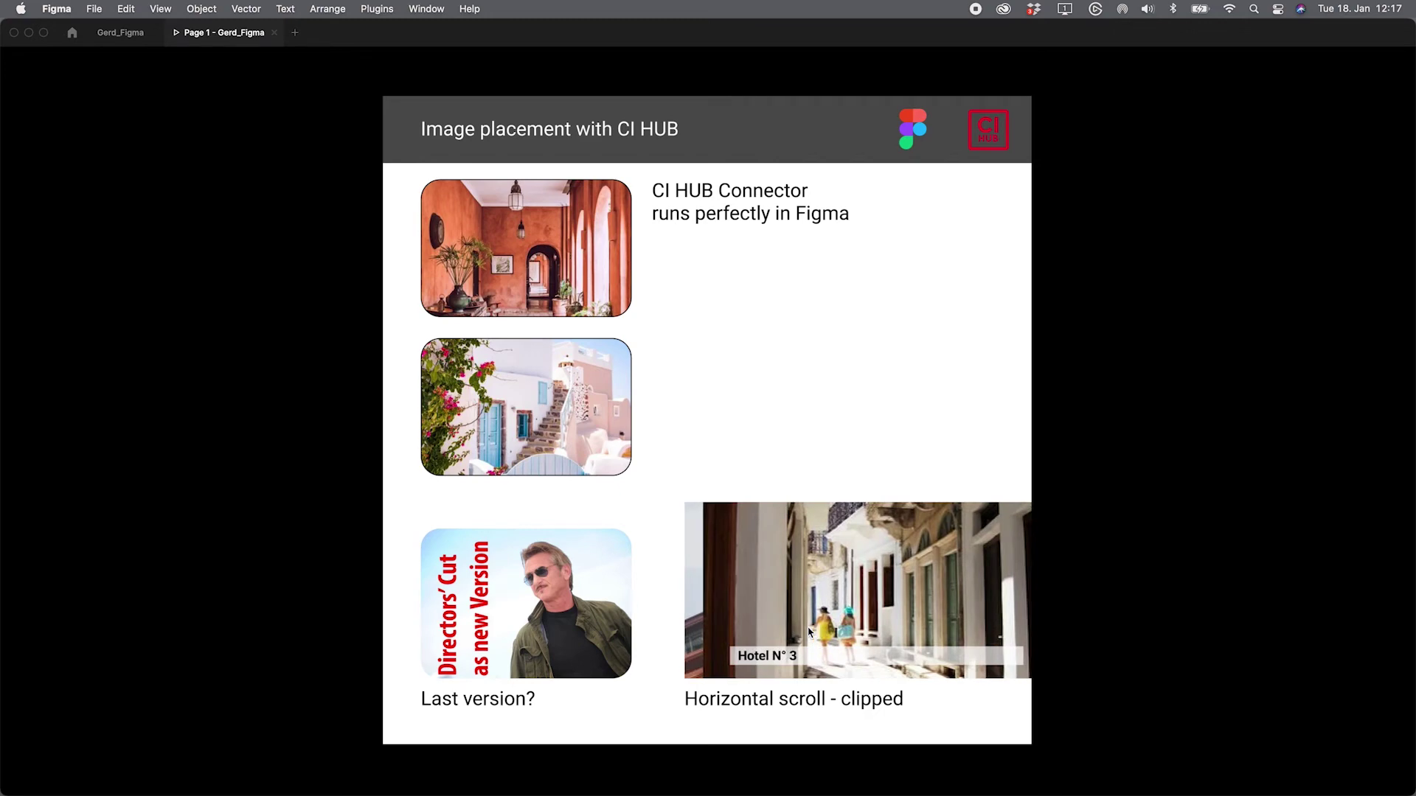
scroll(809, 633, left, 8)
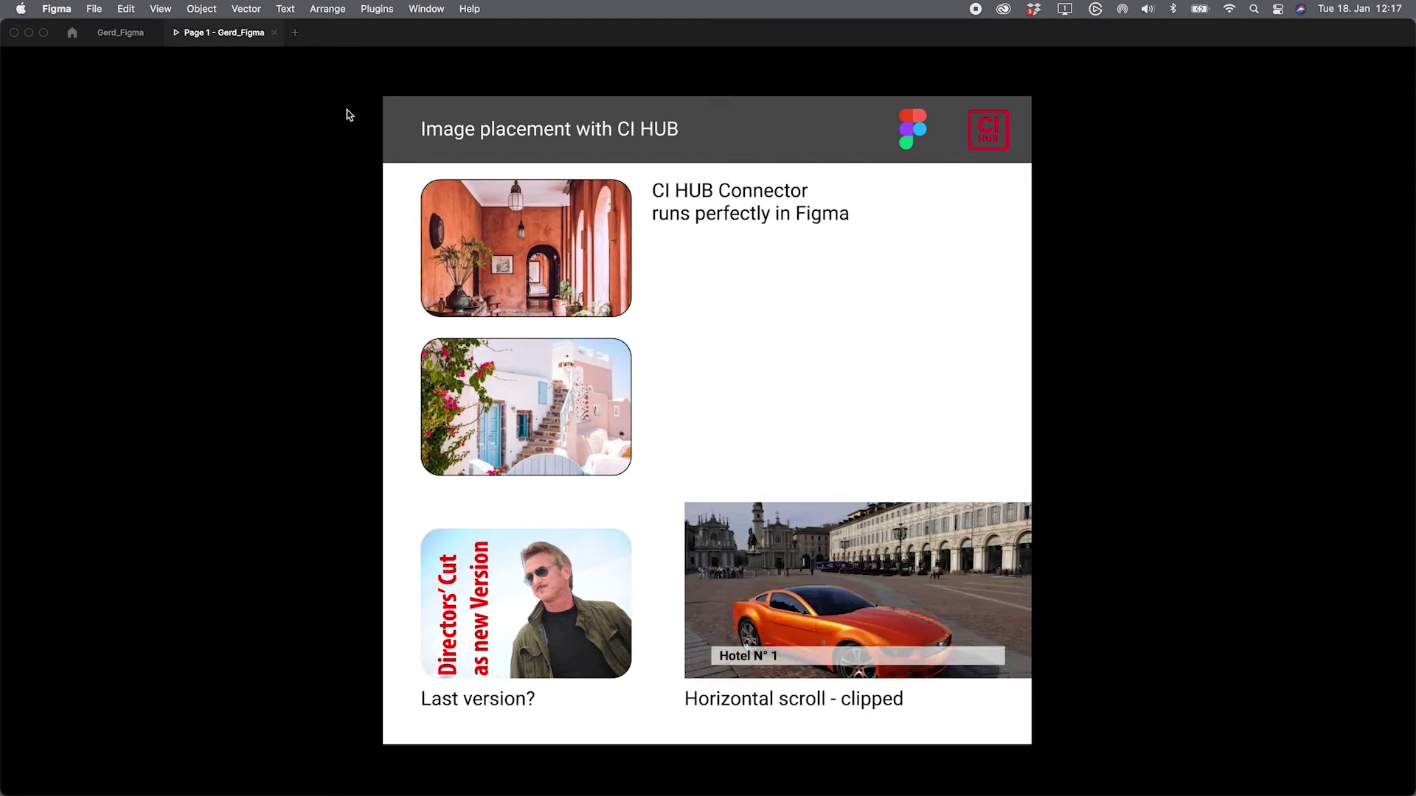
click(273, 33)
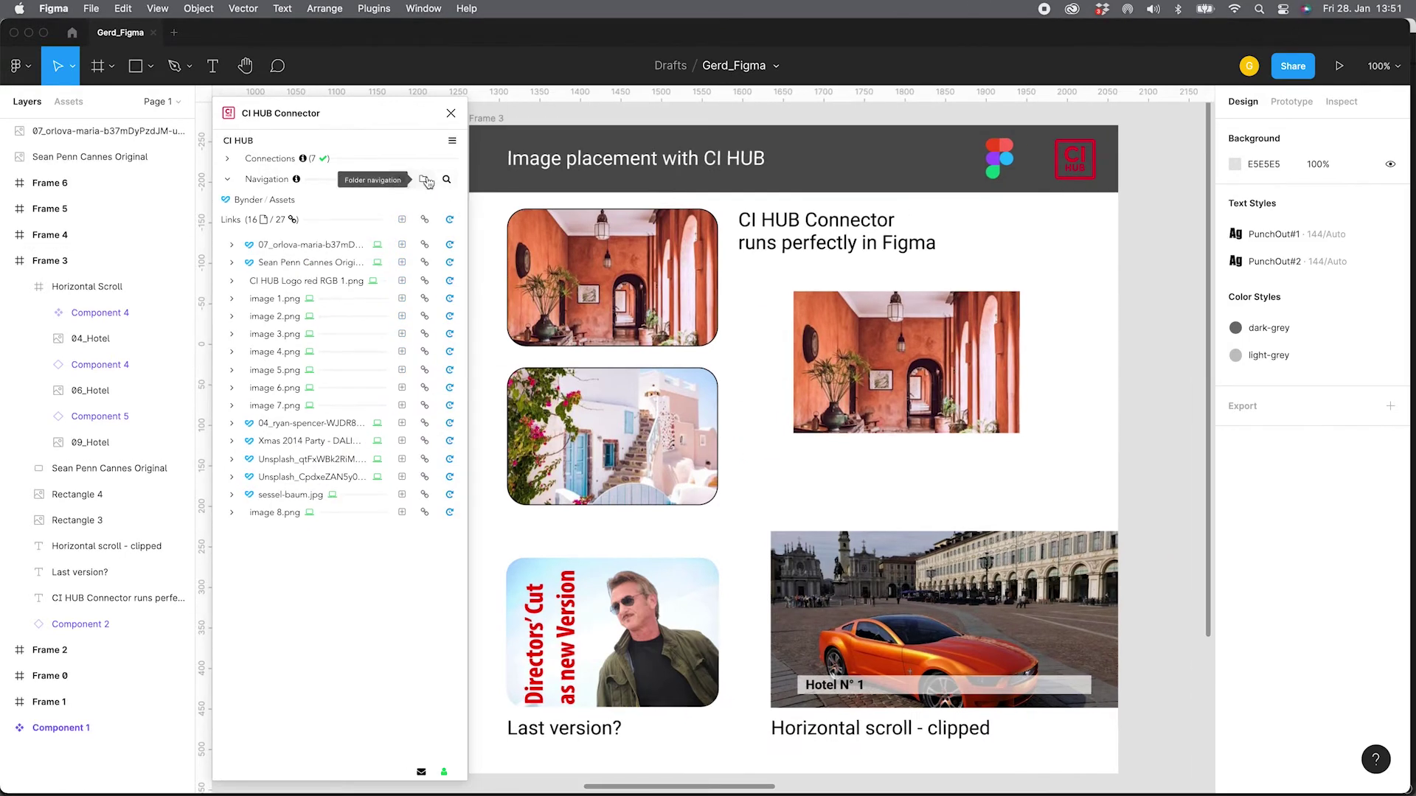
Fill Rectangle 3 with the 03_woodwatch photo of the woman in a brown hat
click(424, 176)
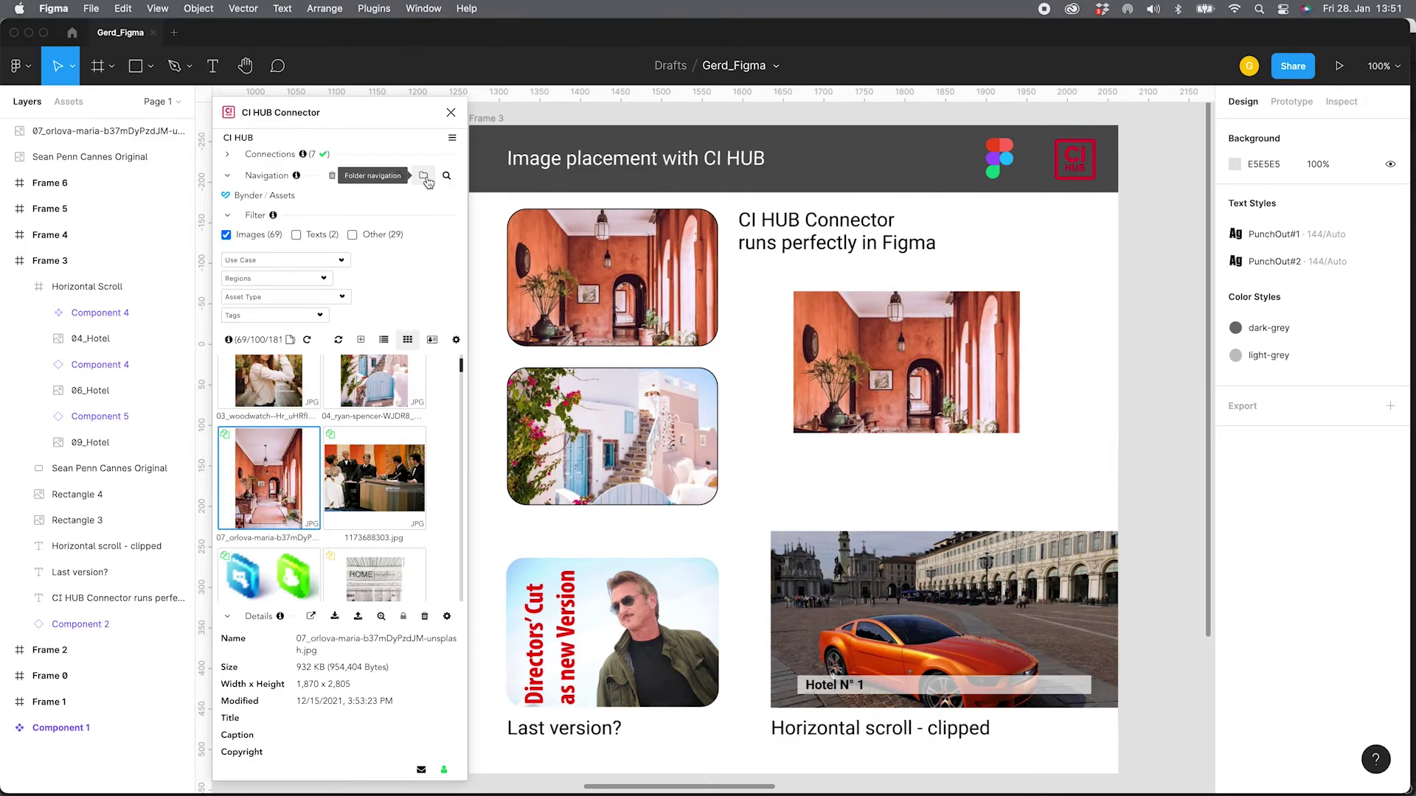
click(655, 293)
scroll(270, 362, up, 2)
click(268, 409)
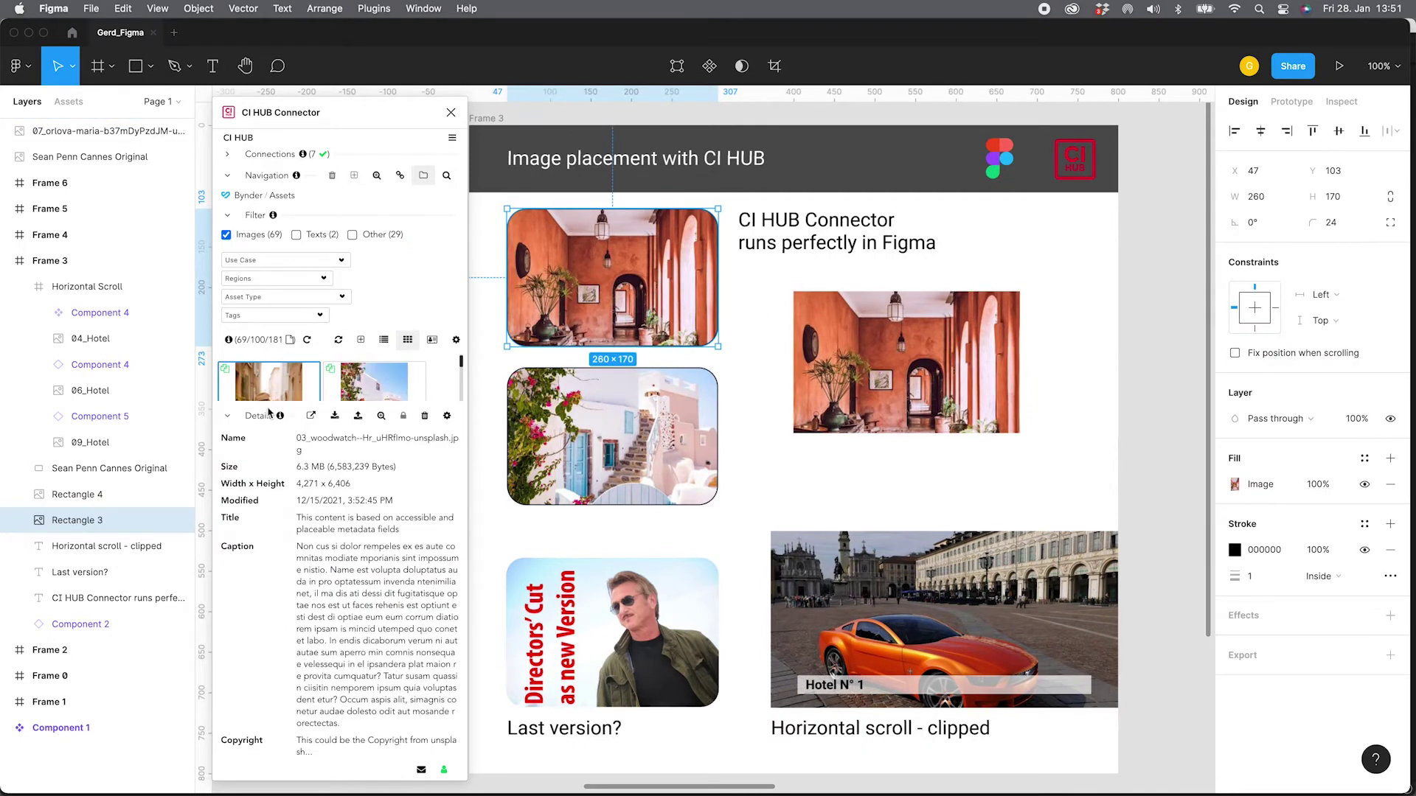
click(230, 420)
right_click(258, 404)
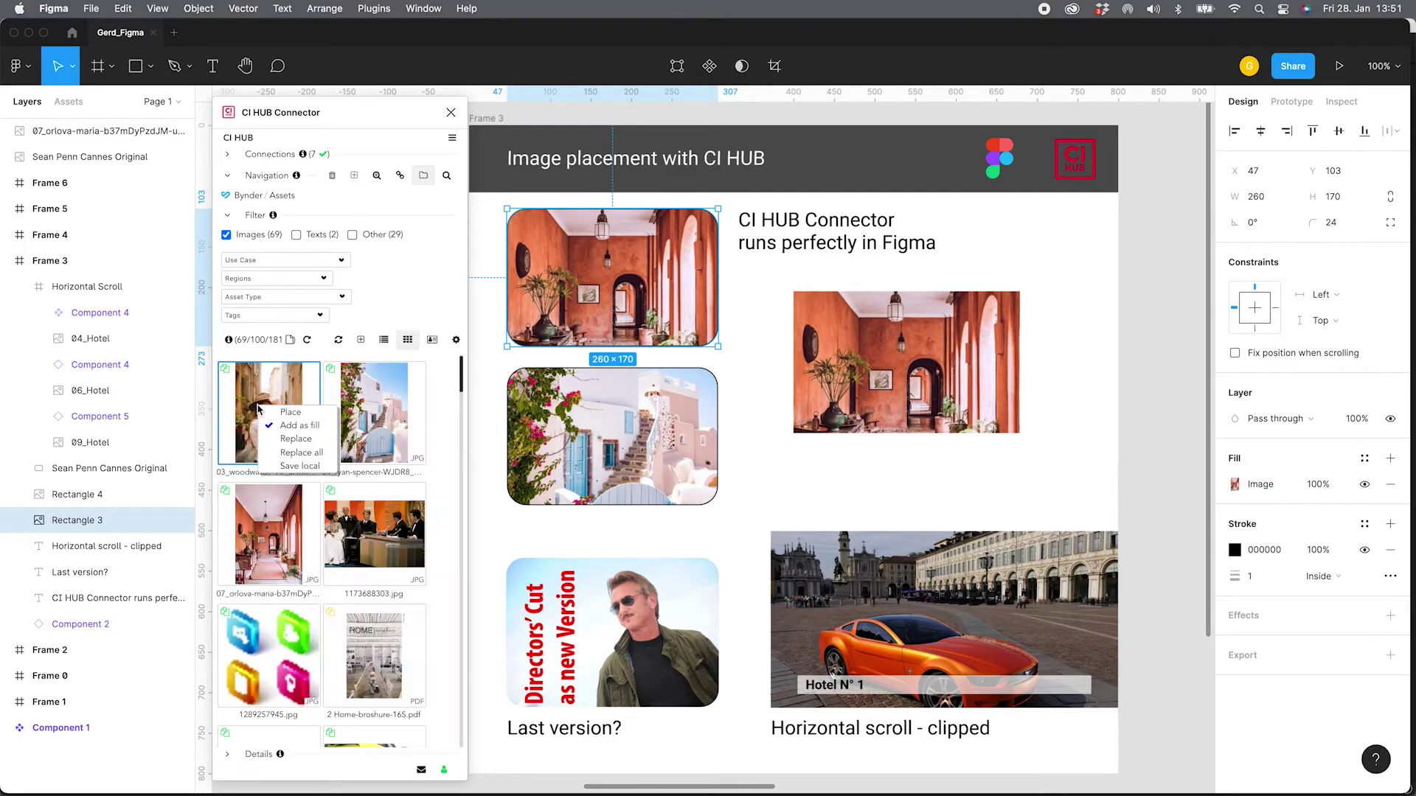
click(291, 440)
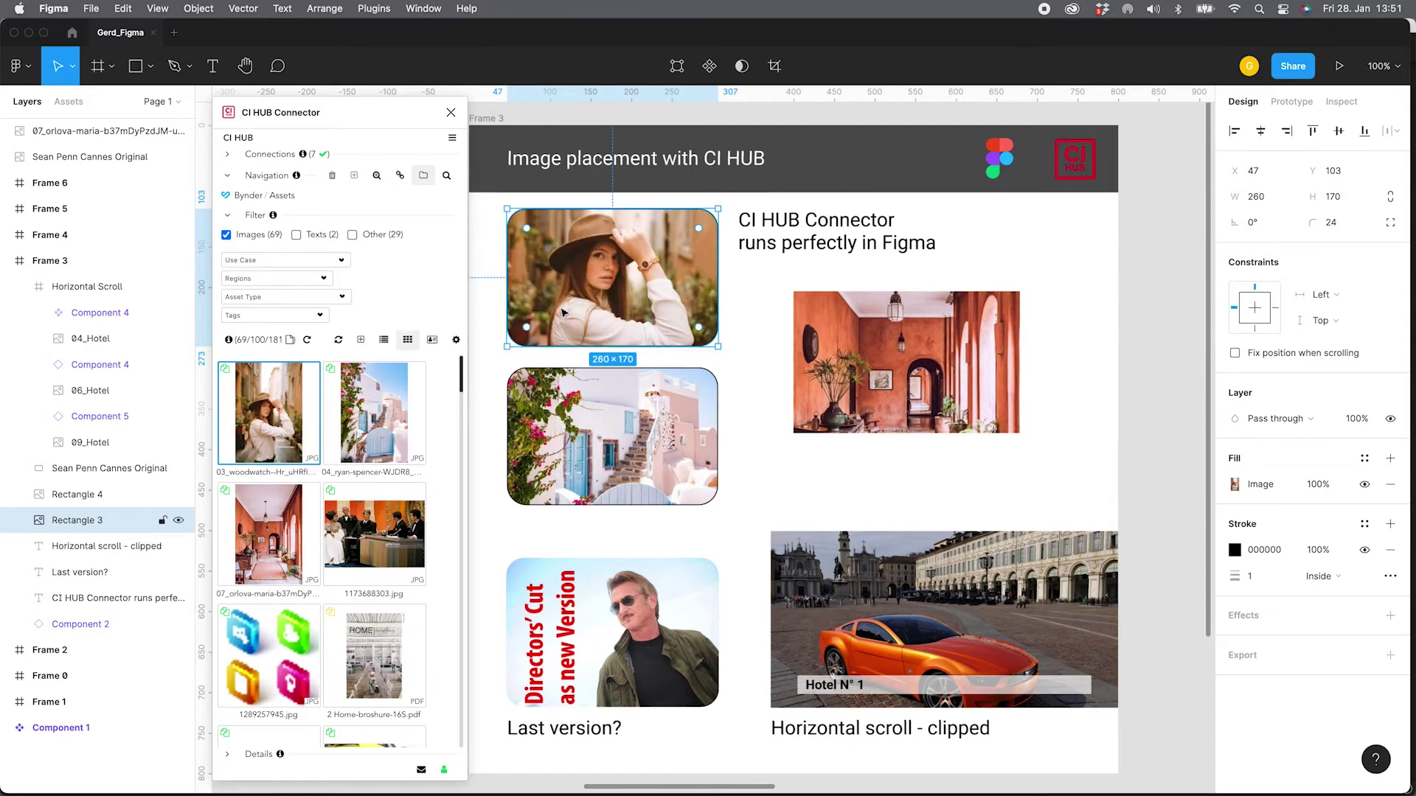
Run a Getty similarity search for the placed photo and browse the results
click(376, 177)
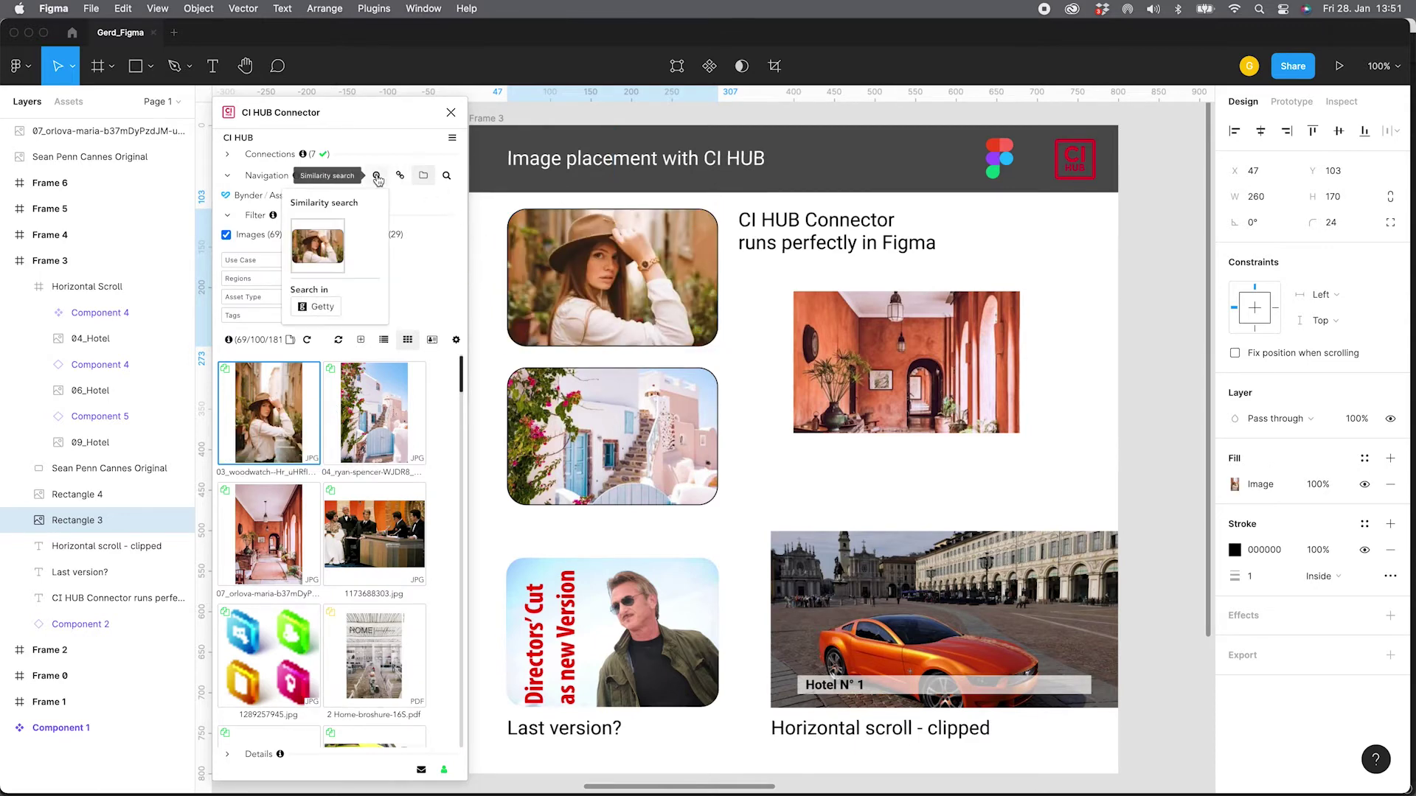
click(323, 307)
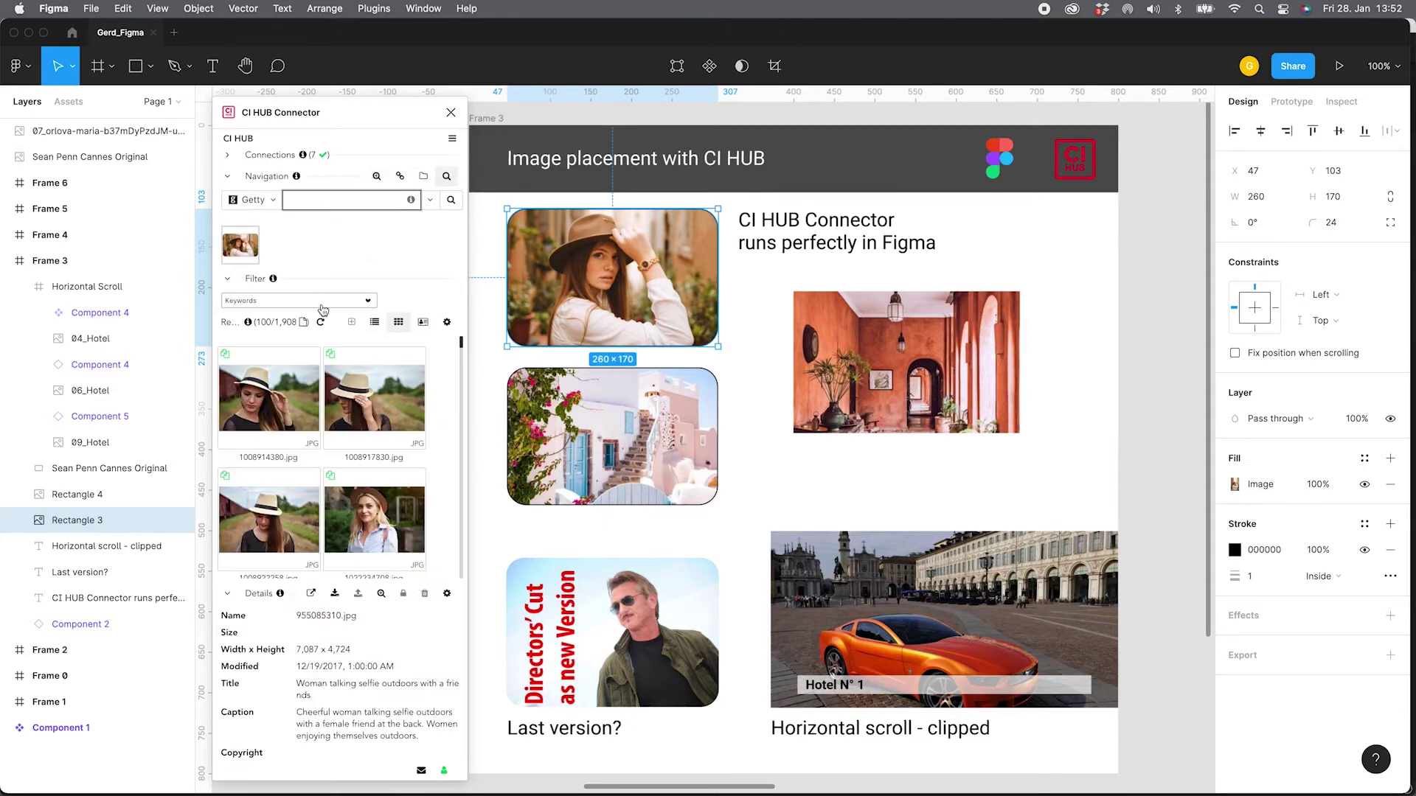
scroll(326, 396, down, 2)
scroll(325, 396, down, 5)
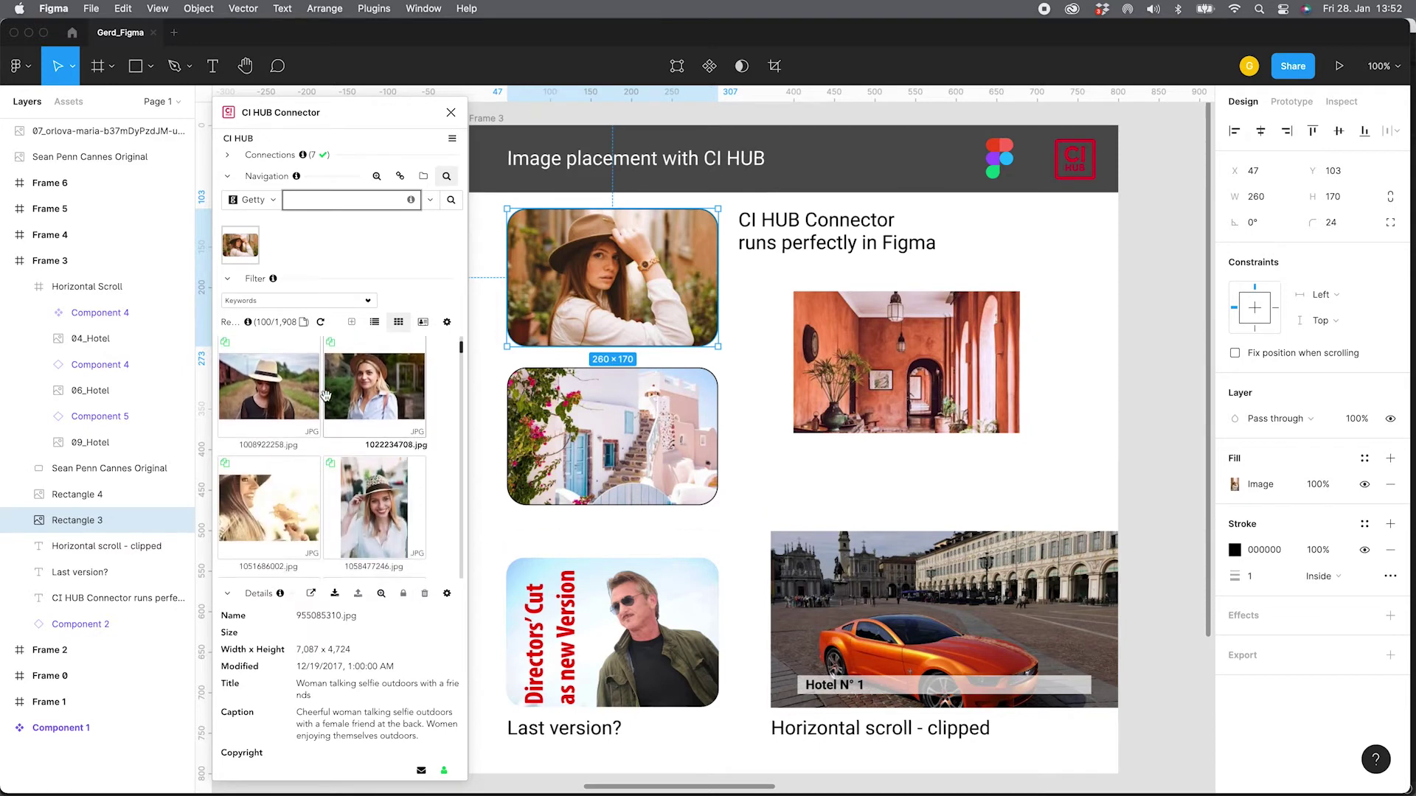
scroll(327, 401, down, 3)
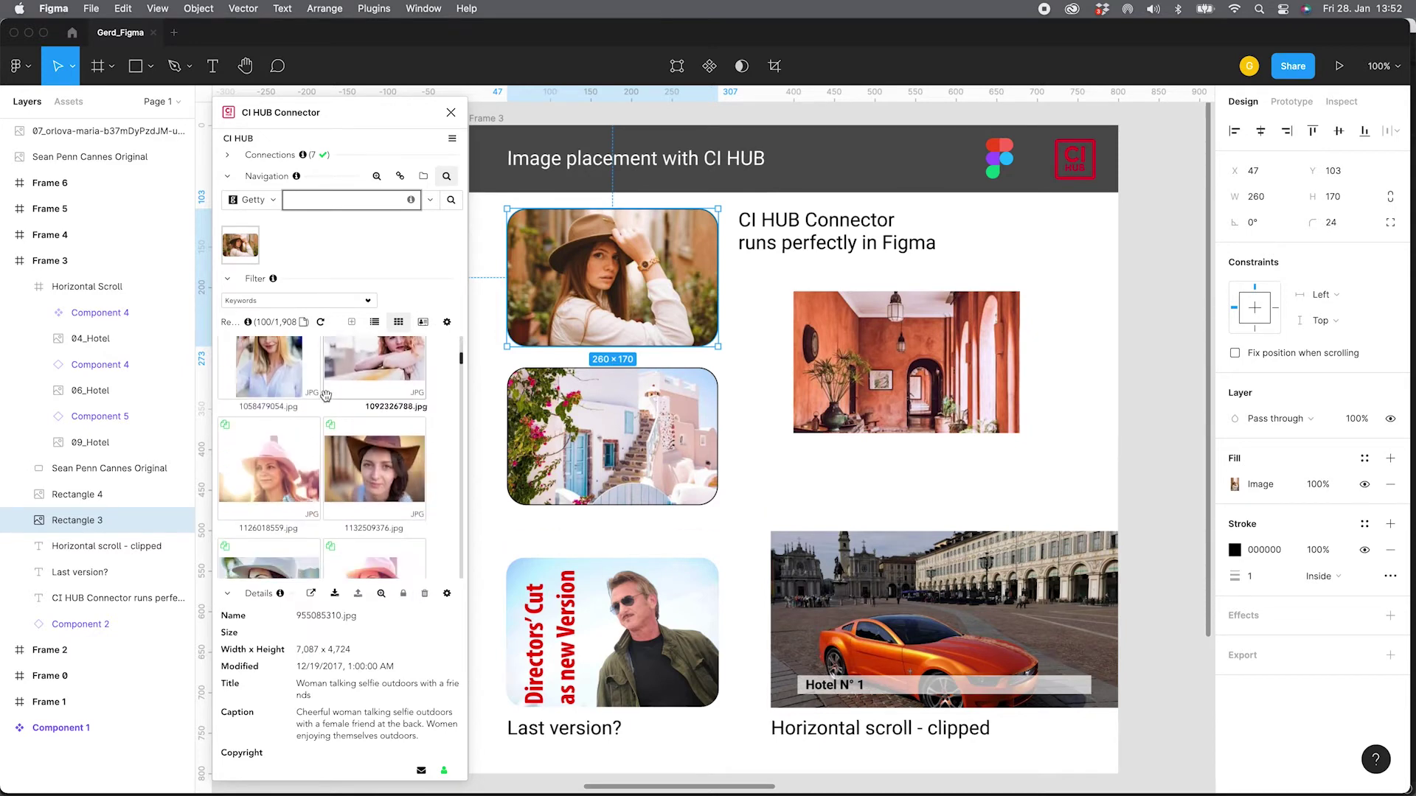
scroll(325, 396, down, 2)
scroll(325, 396, down, 3)
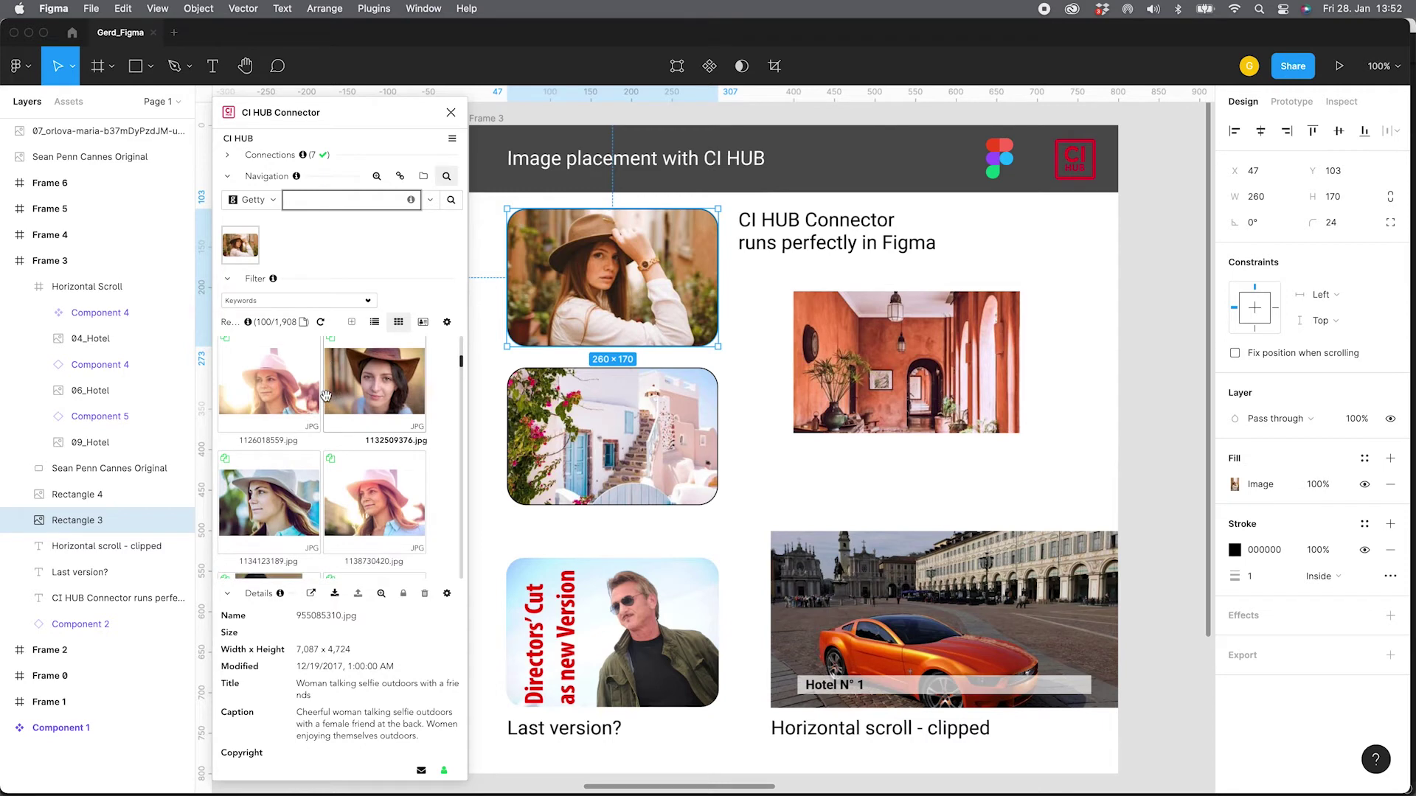
scroll(303, 405, up, 2)
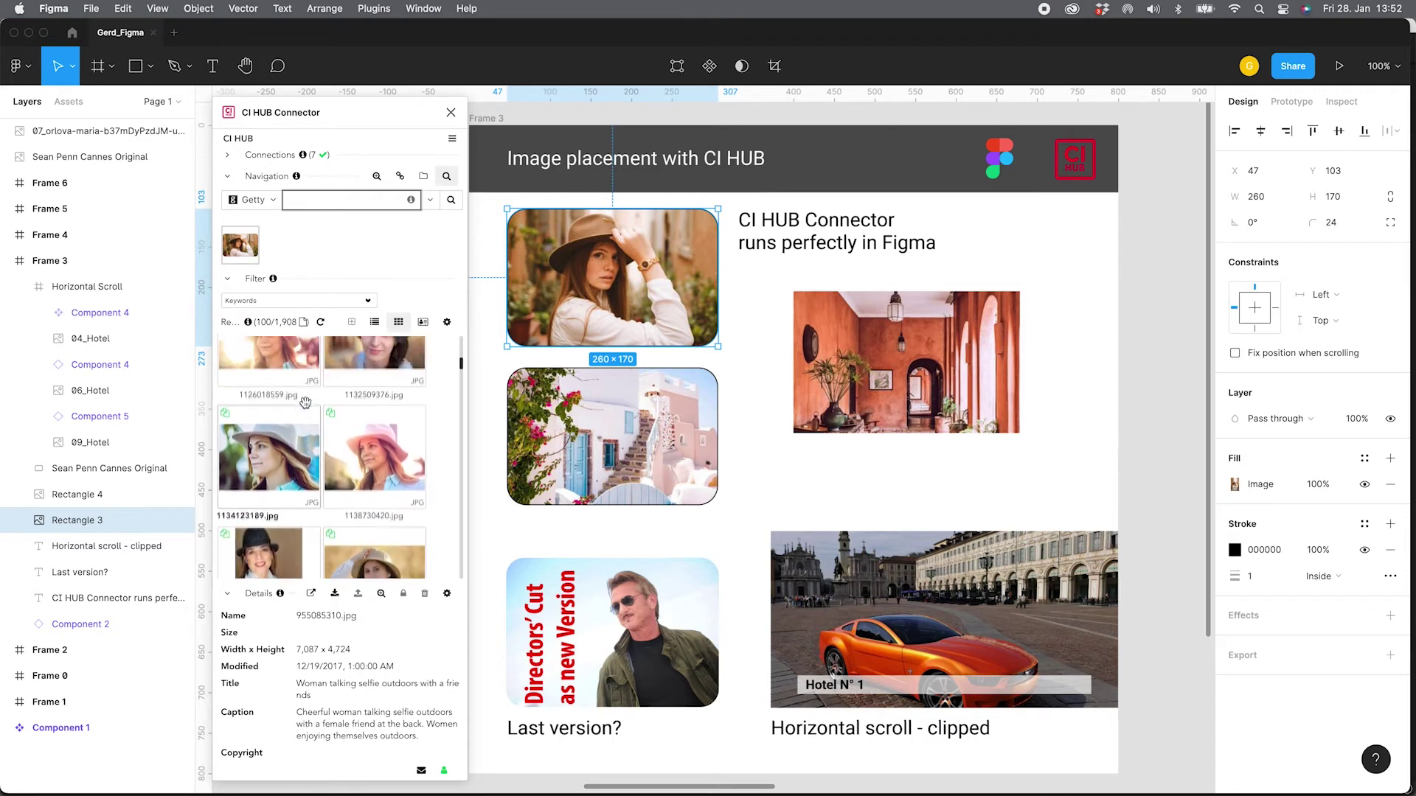
scroll(303, 349, up, 2)
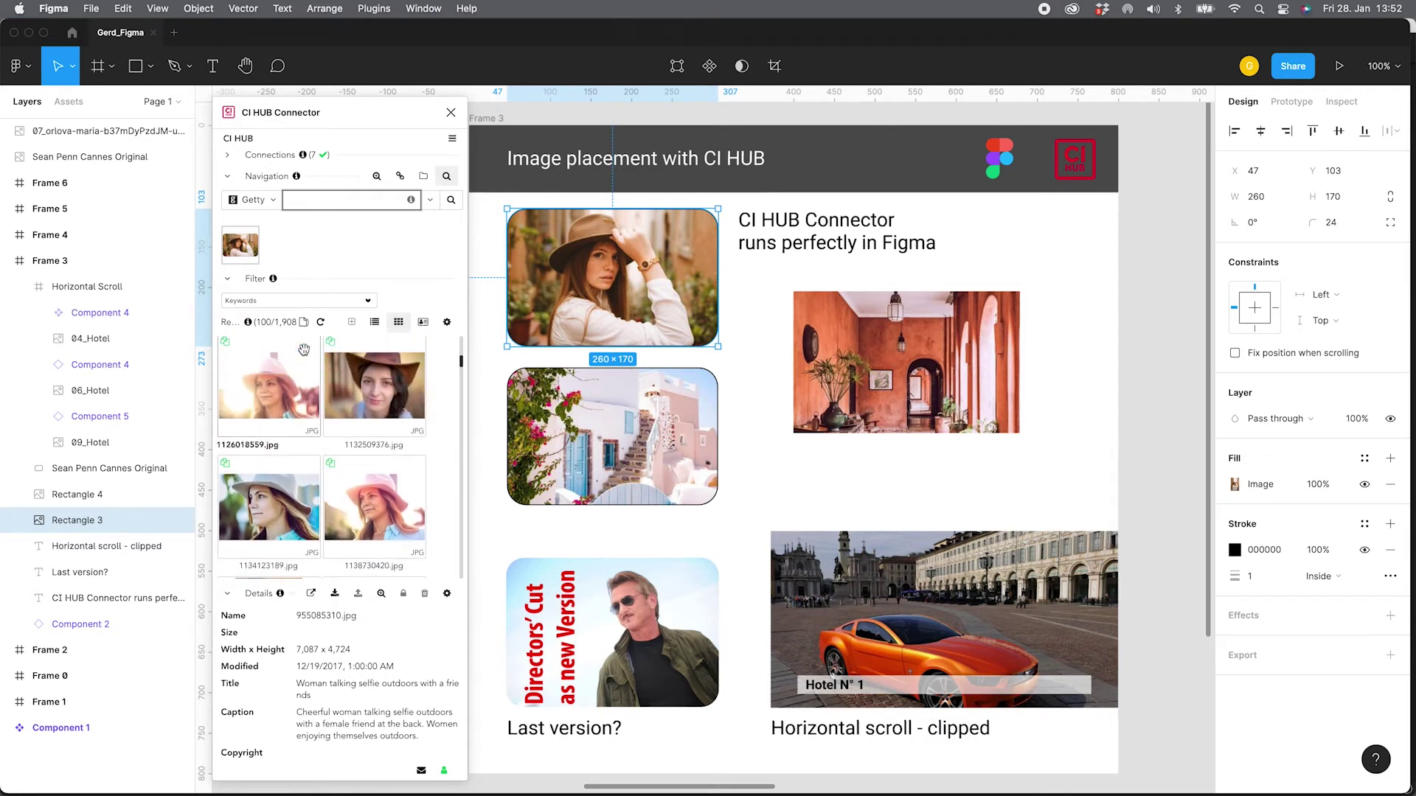
Replace the picture with Getty stock photo 1126018559.jpg of a woman in a pink hat
click(259, 397)
right_click(259, 398)
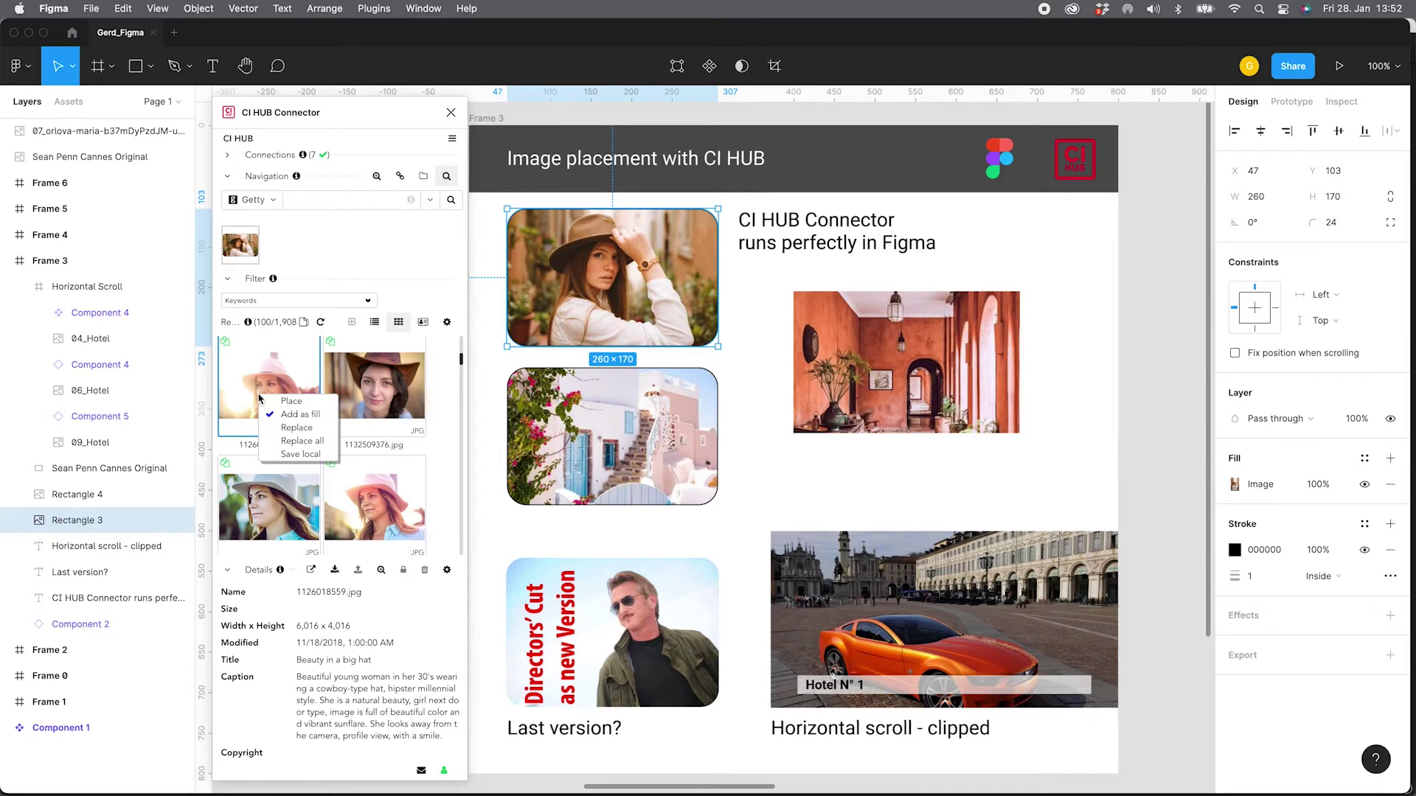
mouse_move(228, 345)
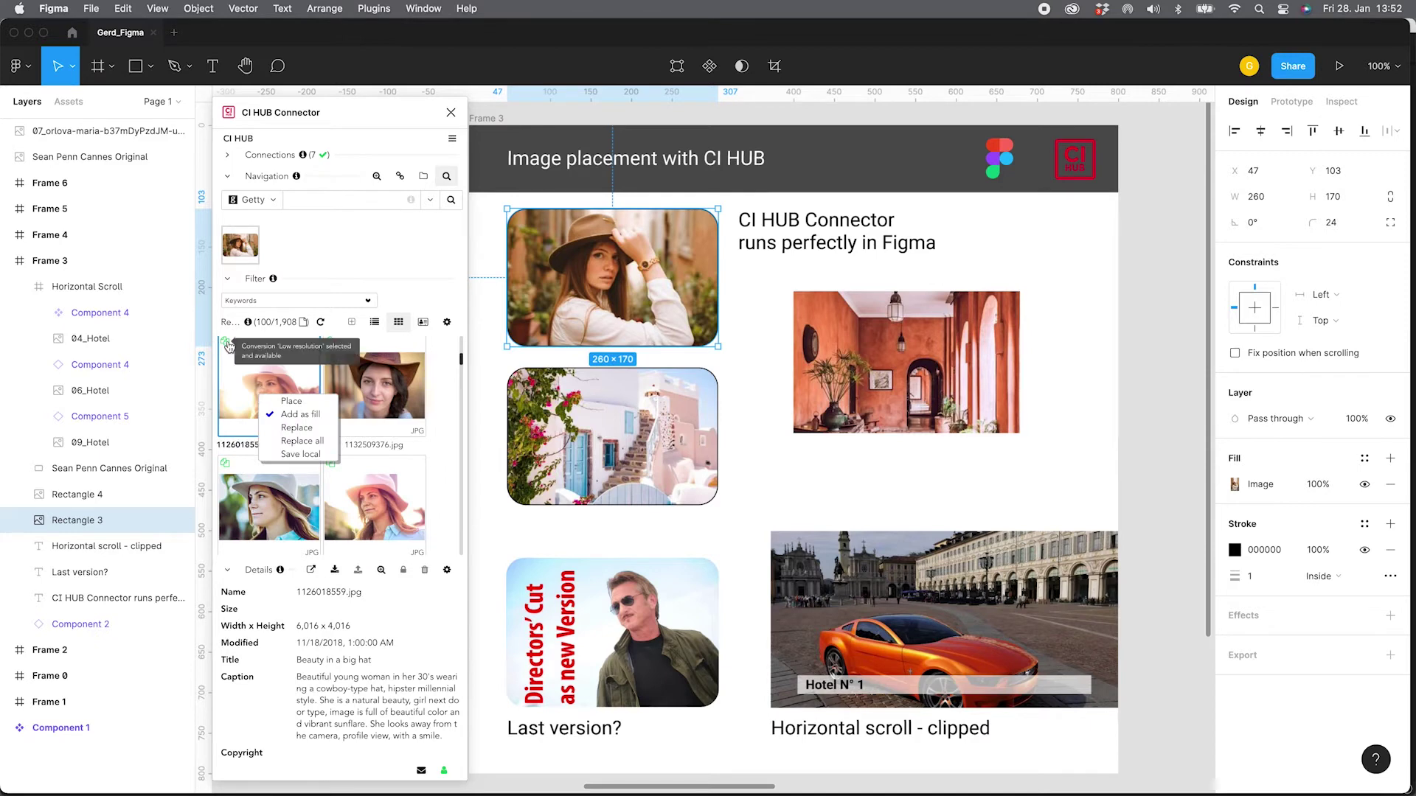
click(294, 427)
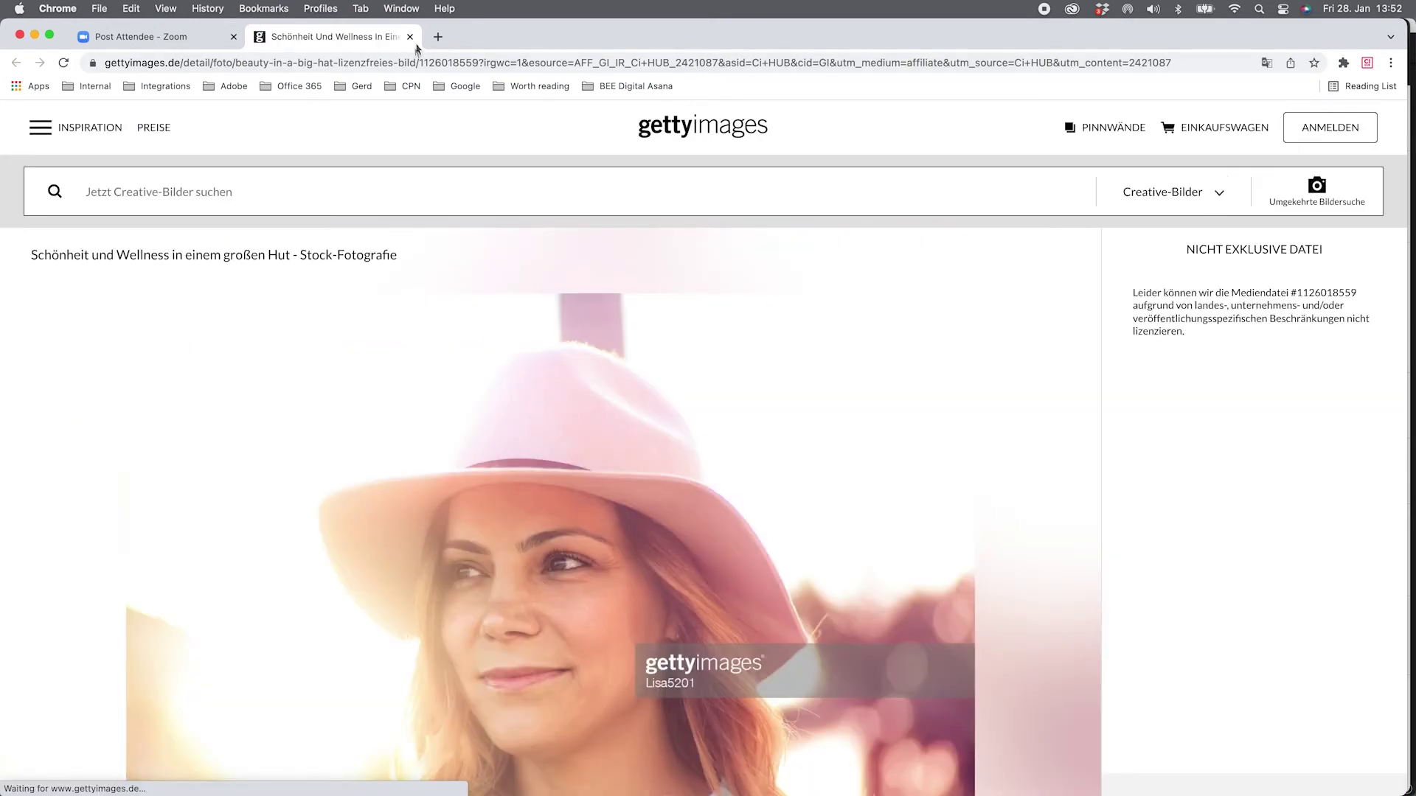
key(super+Tab)
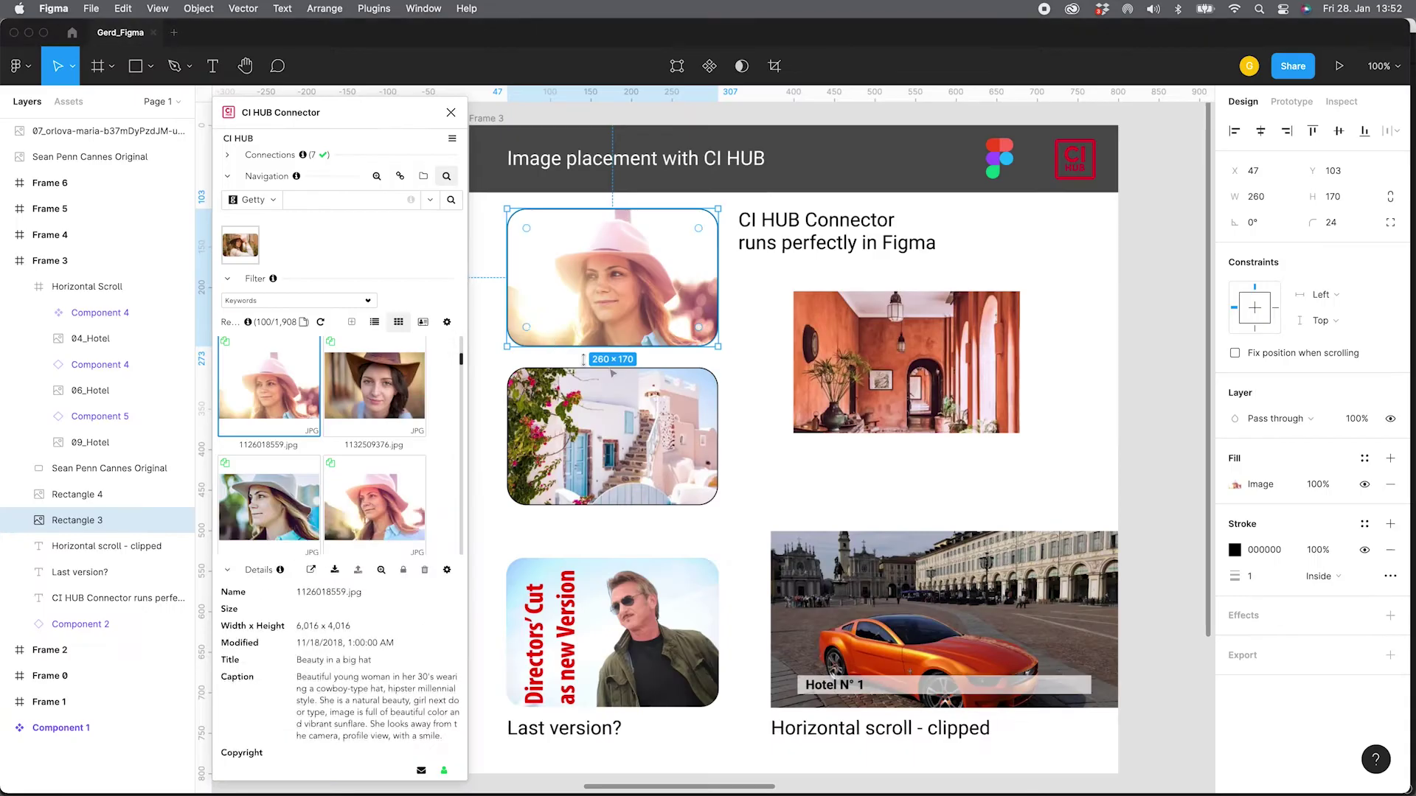
click(743, 371)
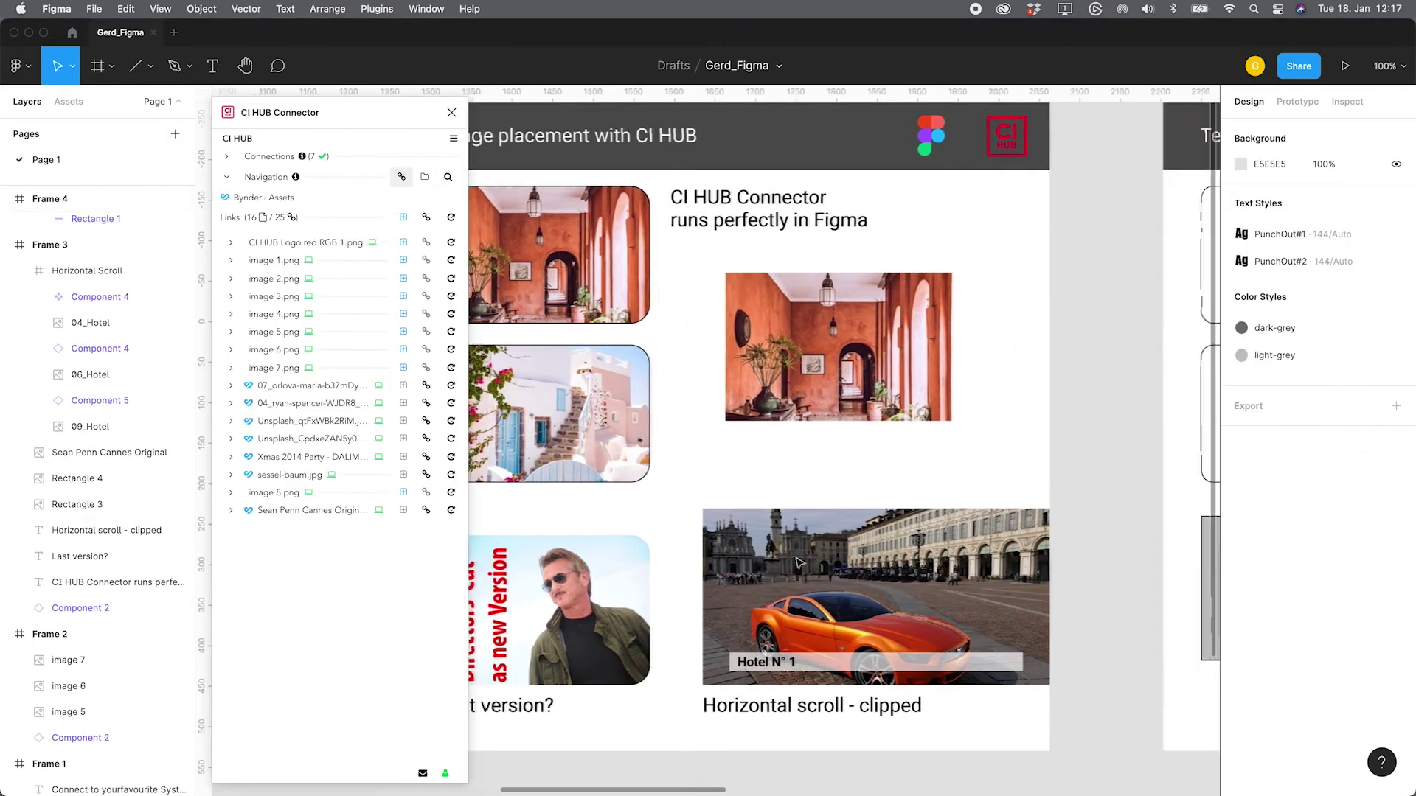
Scroll the canvas to Frame 4, 'Text placement with CI HUB', and browse the Bynder folders
scroll(797, 562, right, 15)
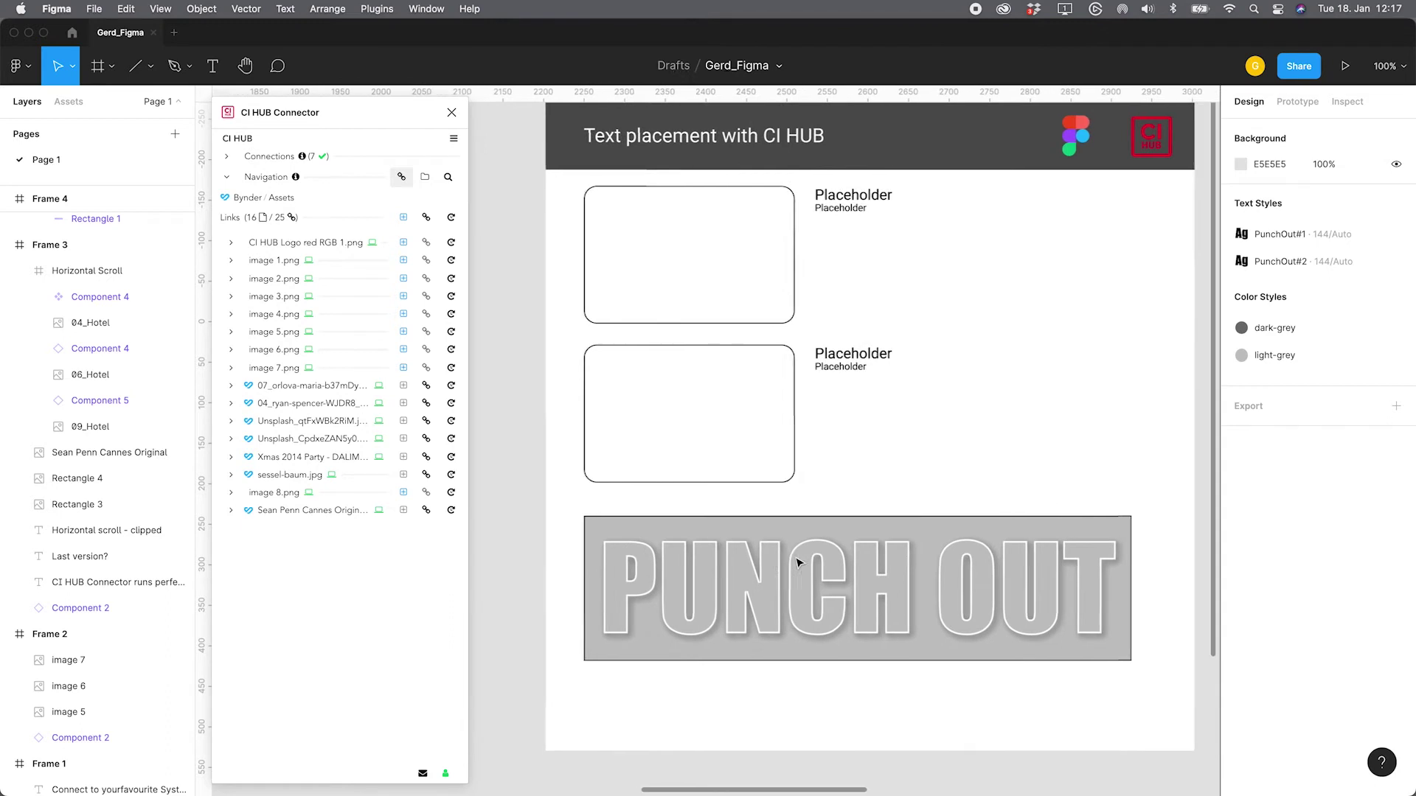
scroll(796, 562, right, 2)
scroll(797, 563, up, 2)
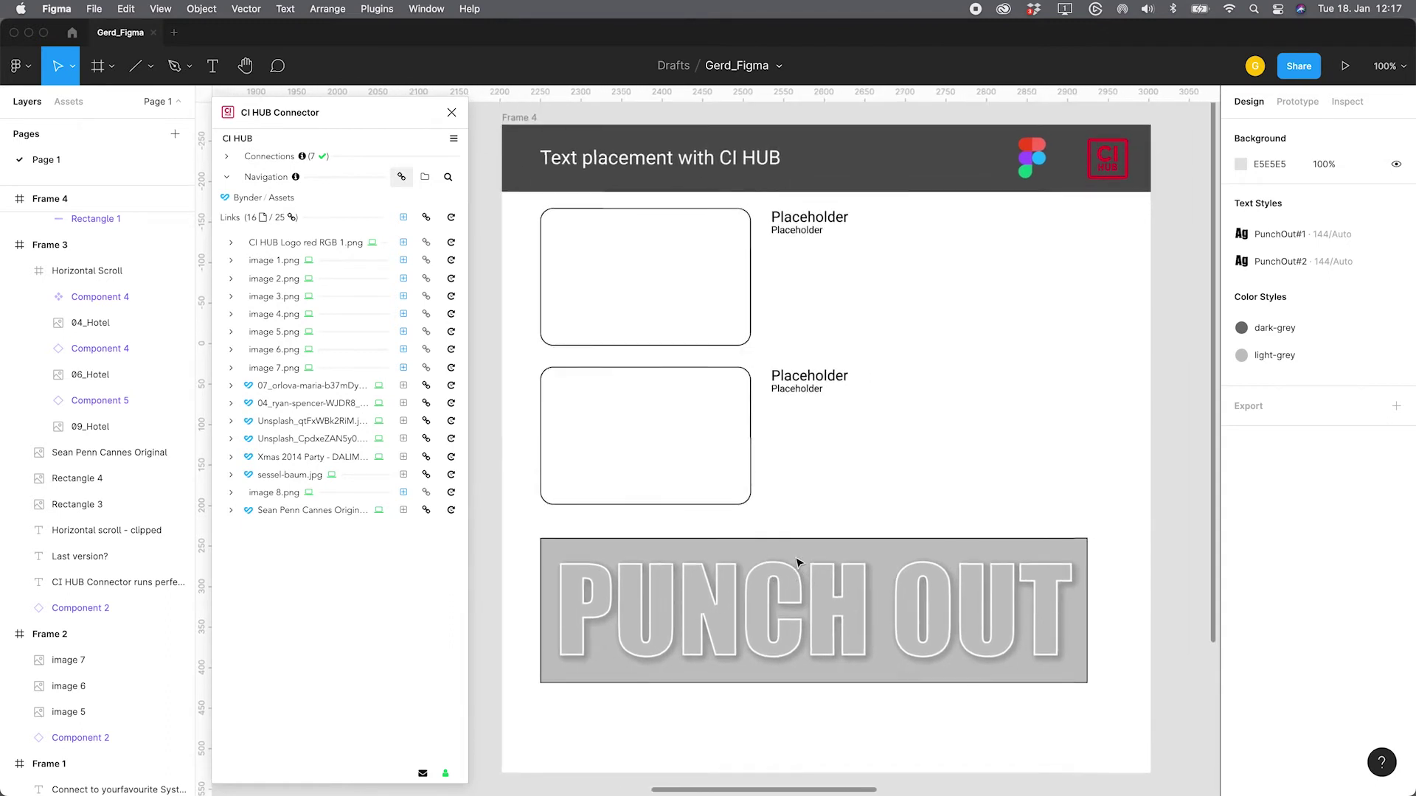
scroll(796, 563, right, 1)
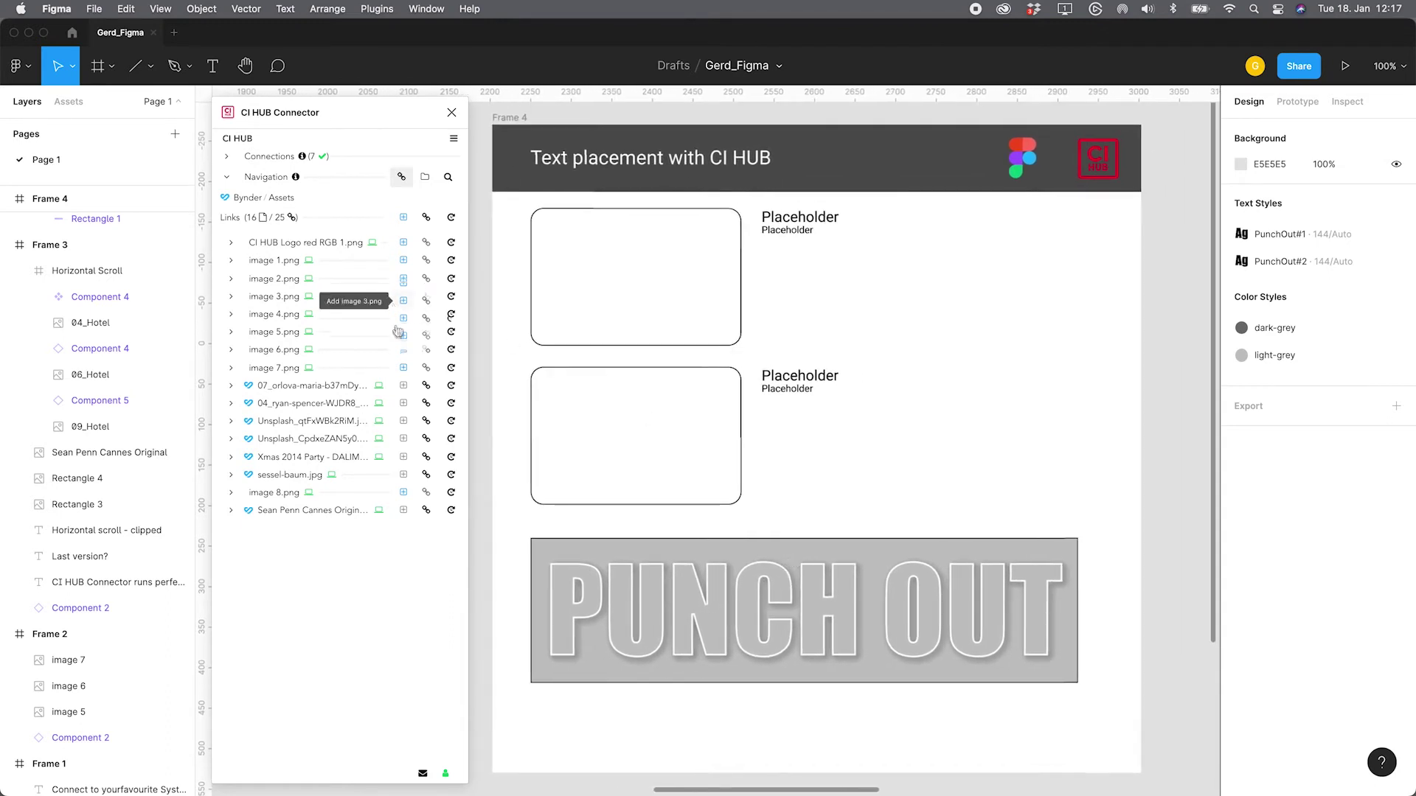
click(425, 178)
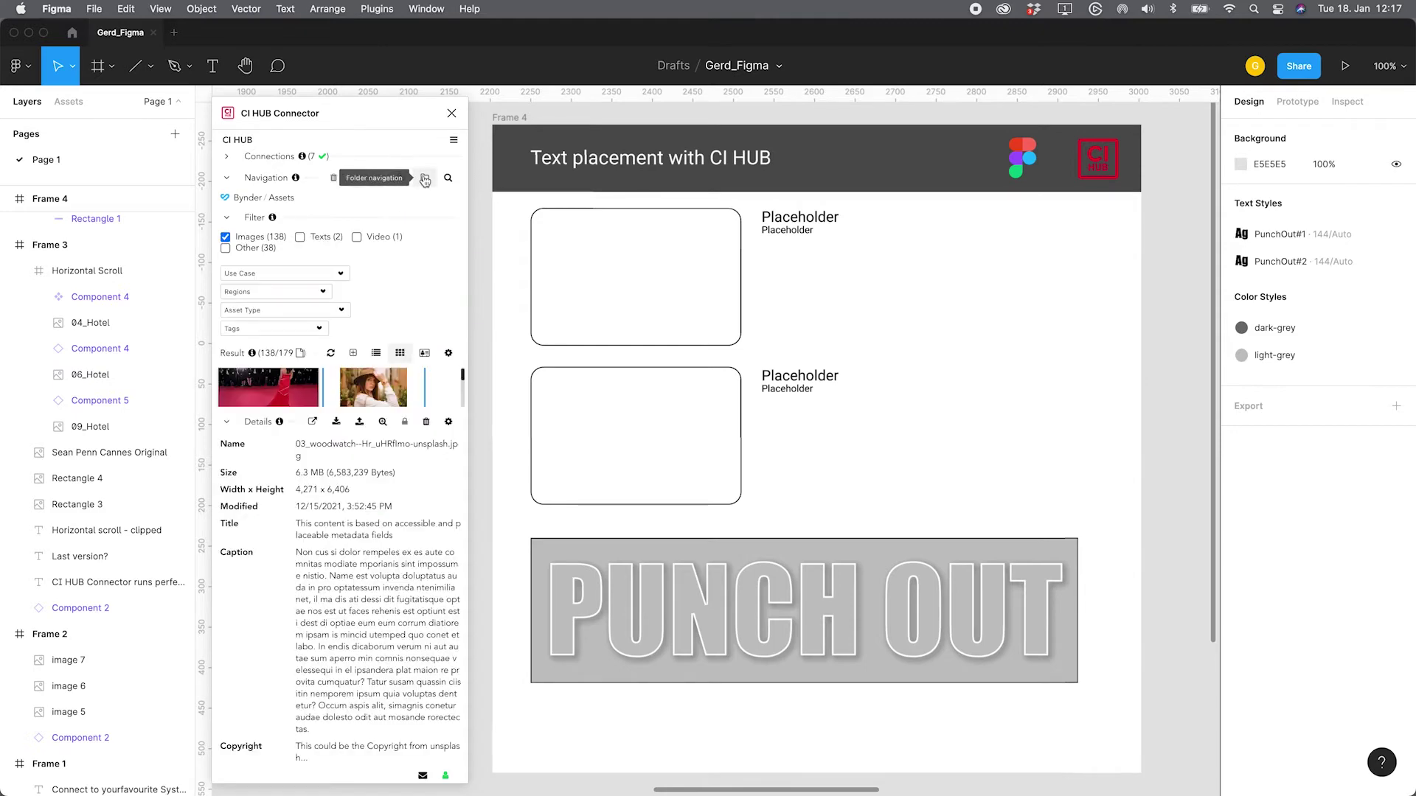
Fill the top-left placeholder frame with the woman-in-hat photo
click(226, 421)
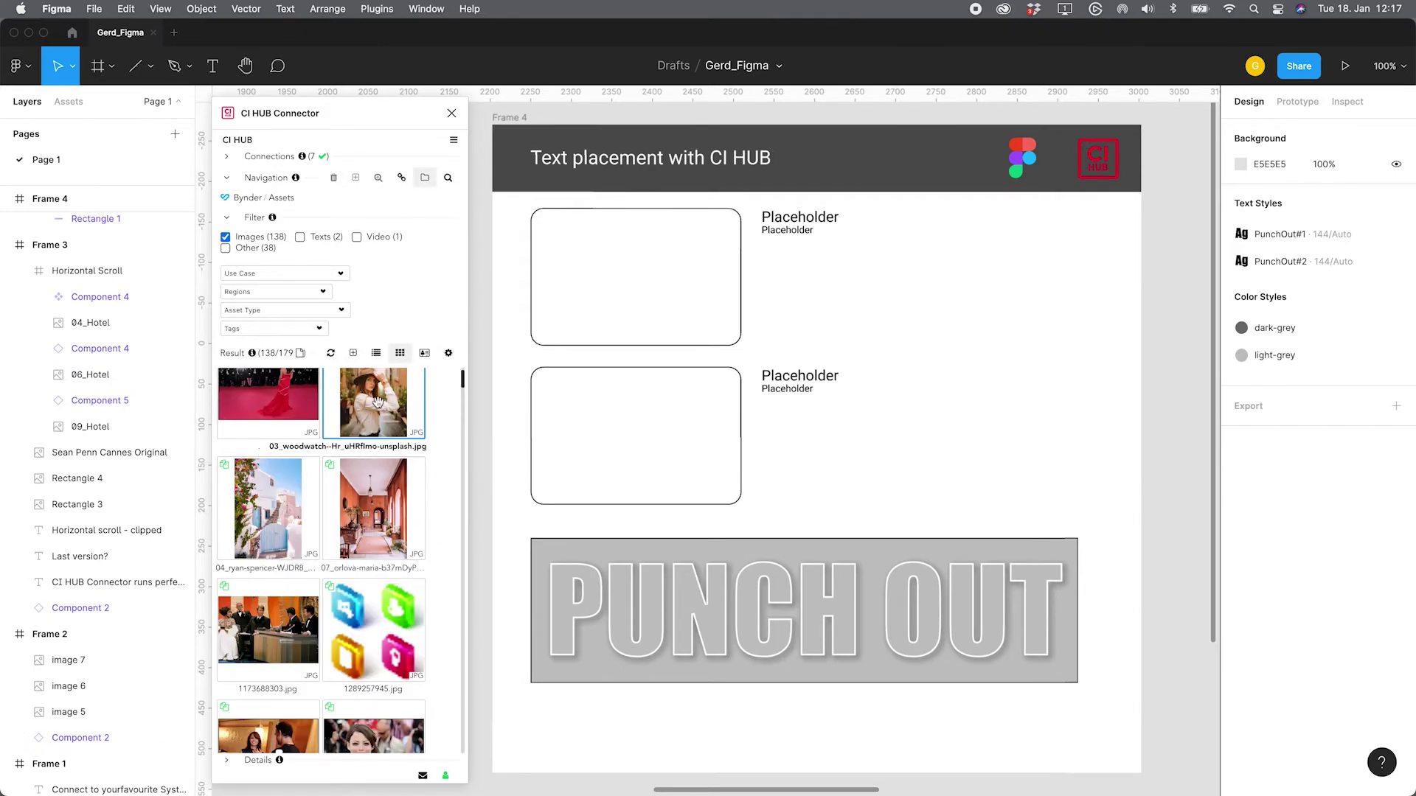
click(592, 345)
right_click(381, 388)
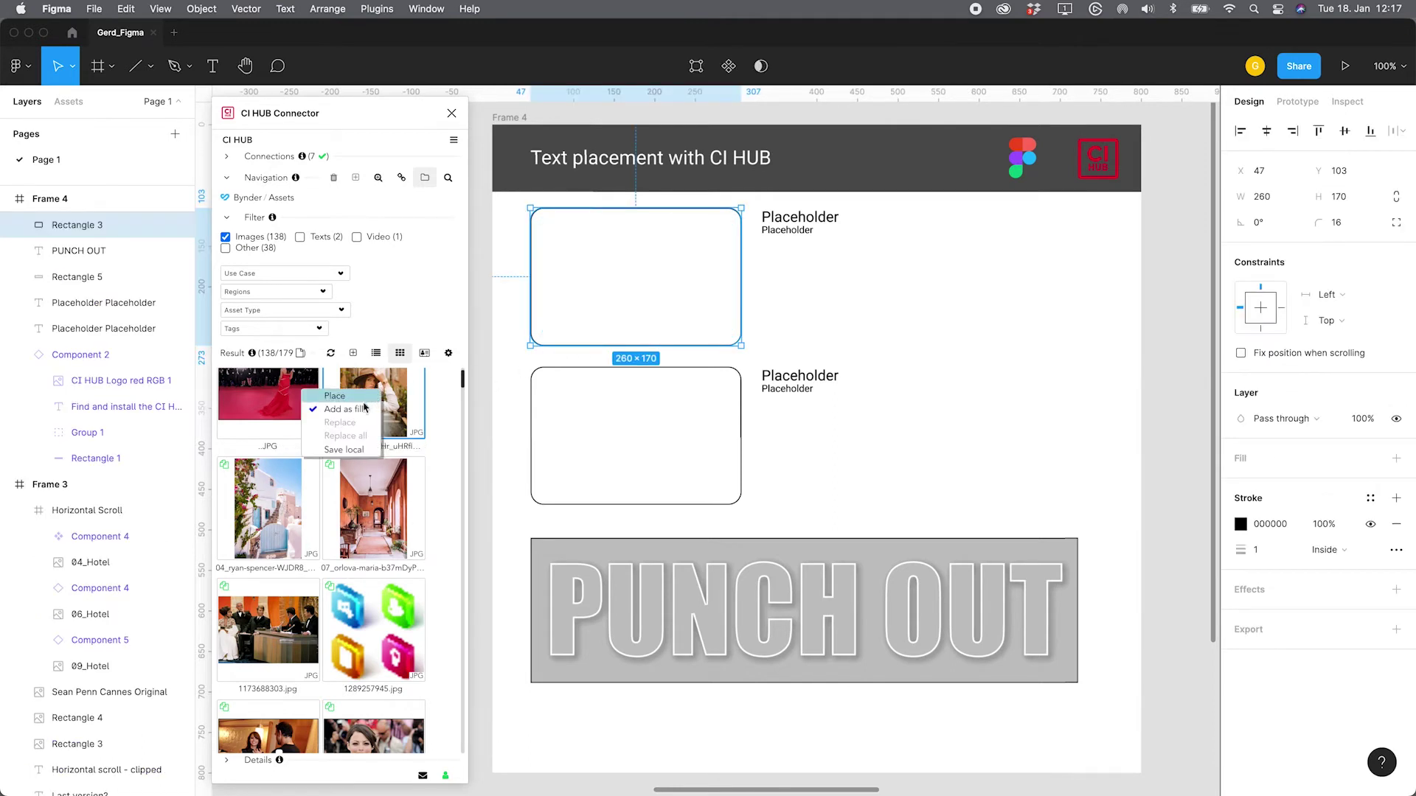
click(359, 409)
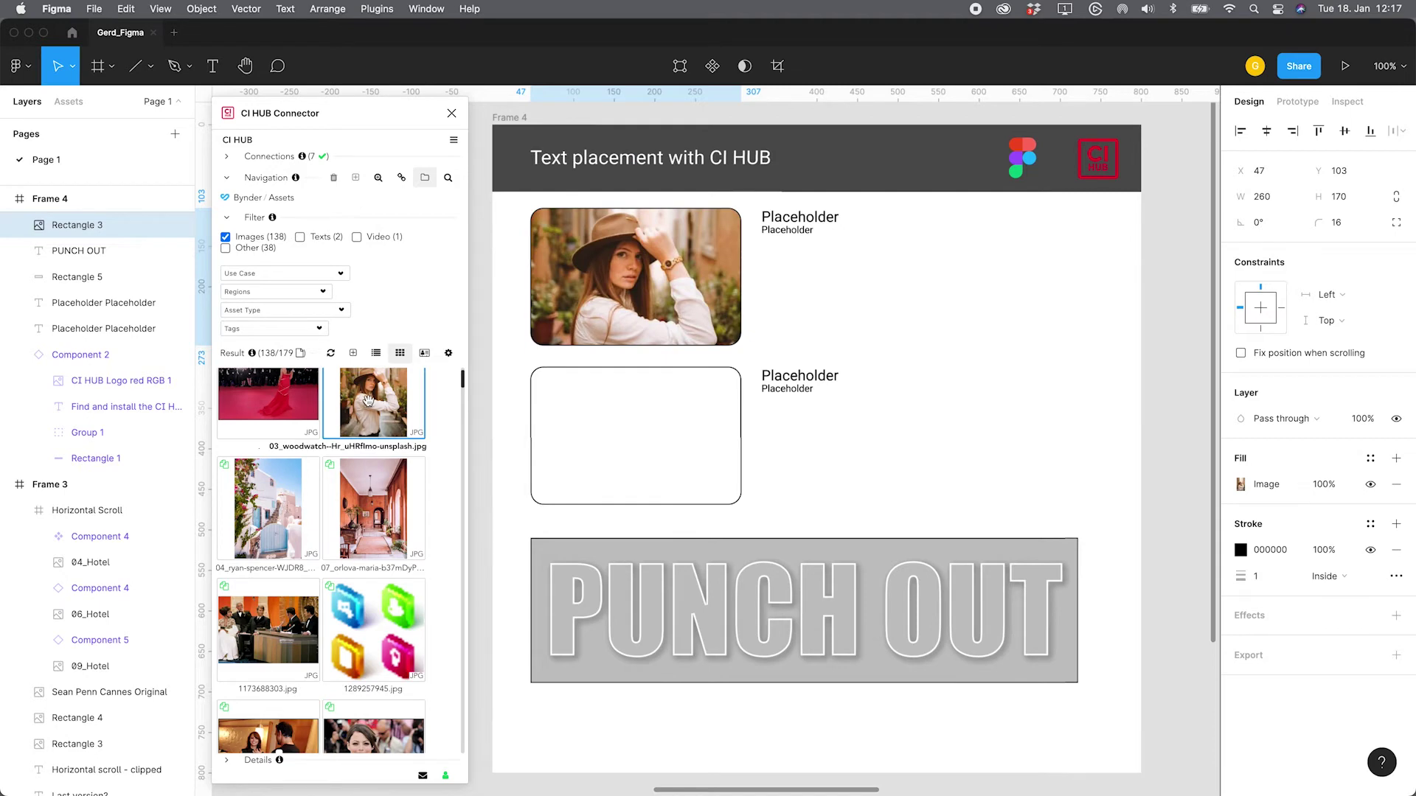
Replace the first Placeholder heading line with the photo's Title metadata
double_click(368, 399)
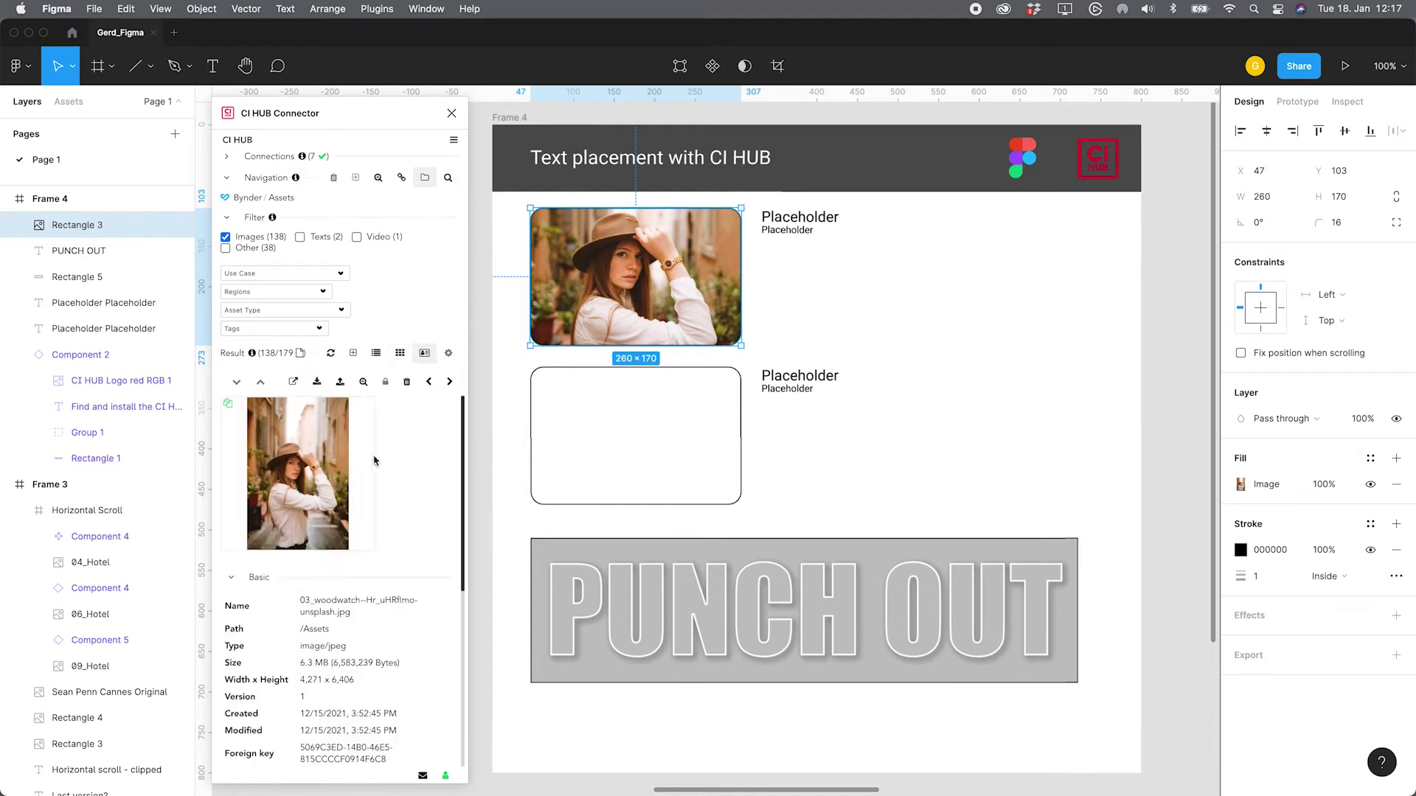
scroll(372, 465, down, 5)
click(809, 216)
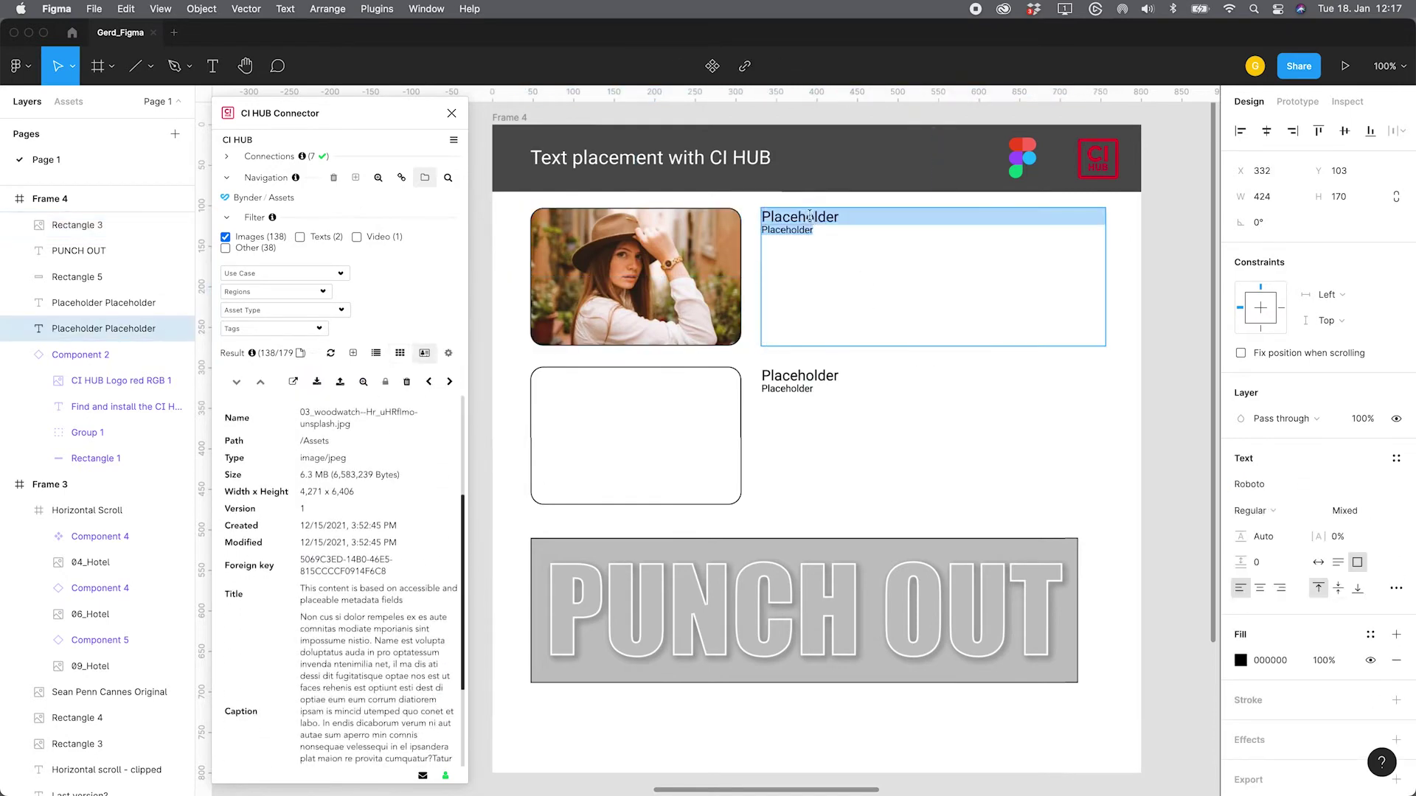
click(796, 215)
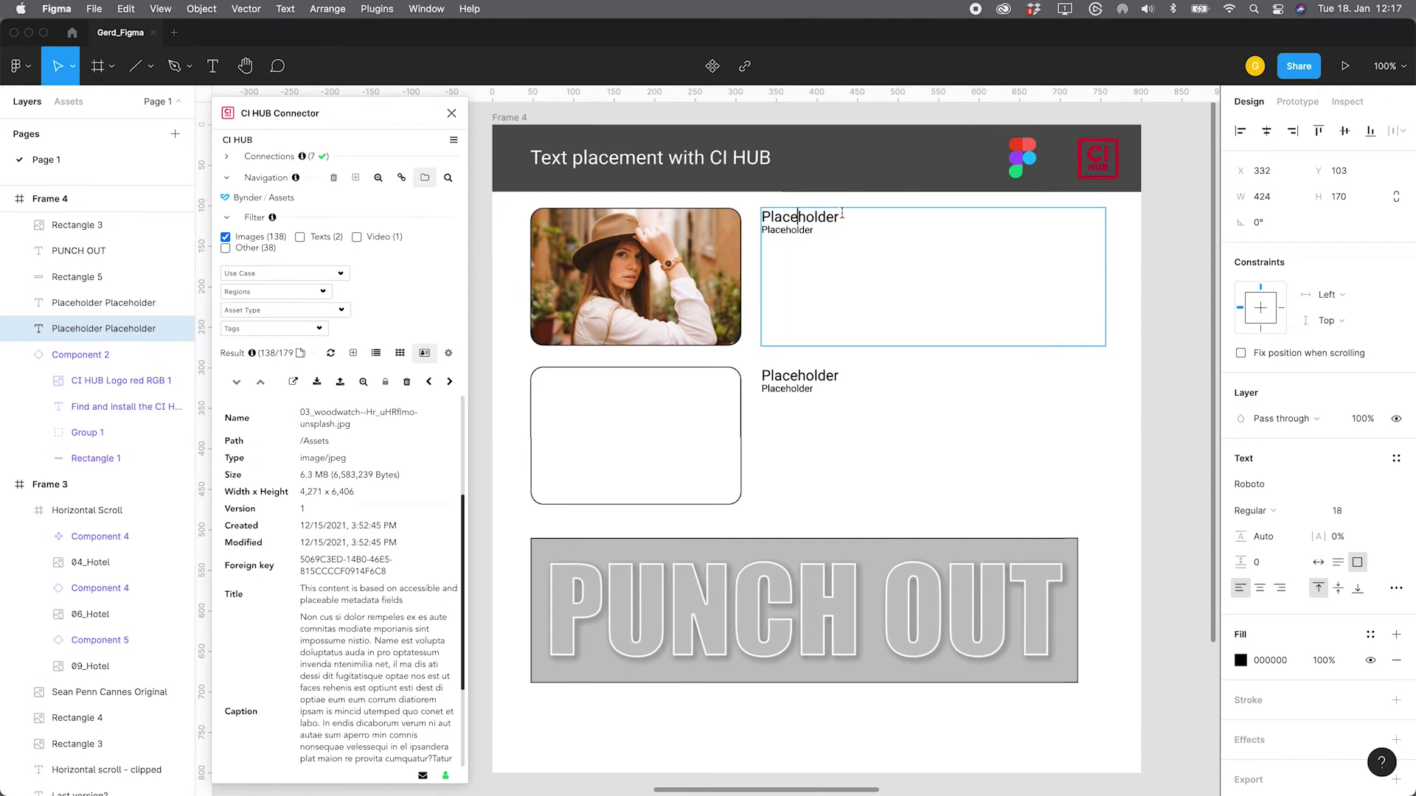
drag(842, 215, 760, 215)
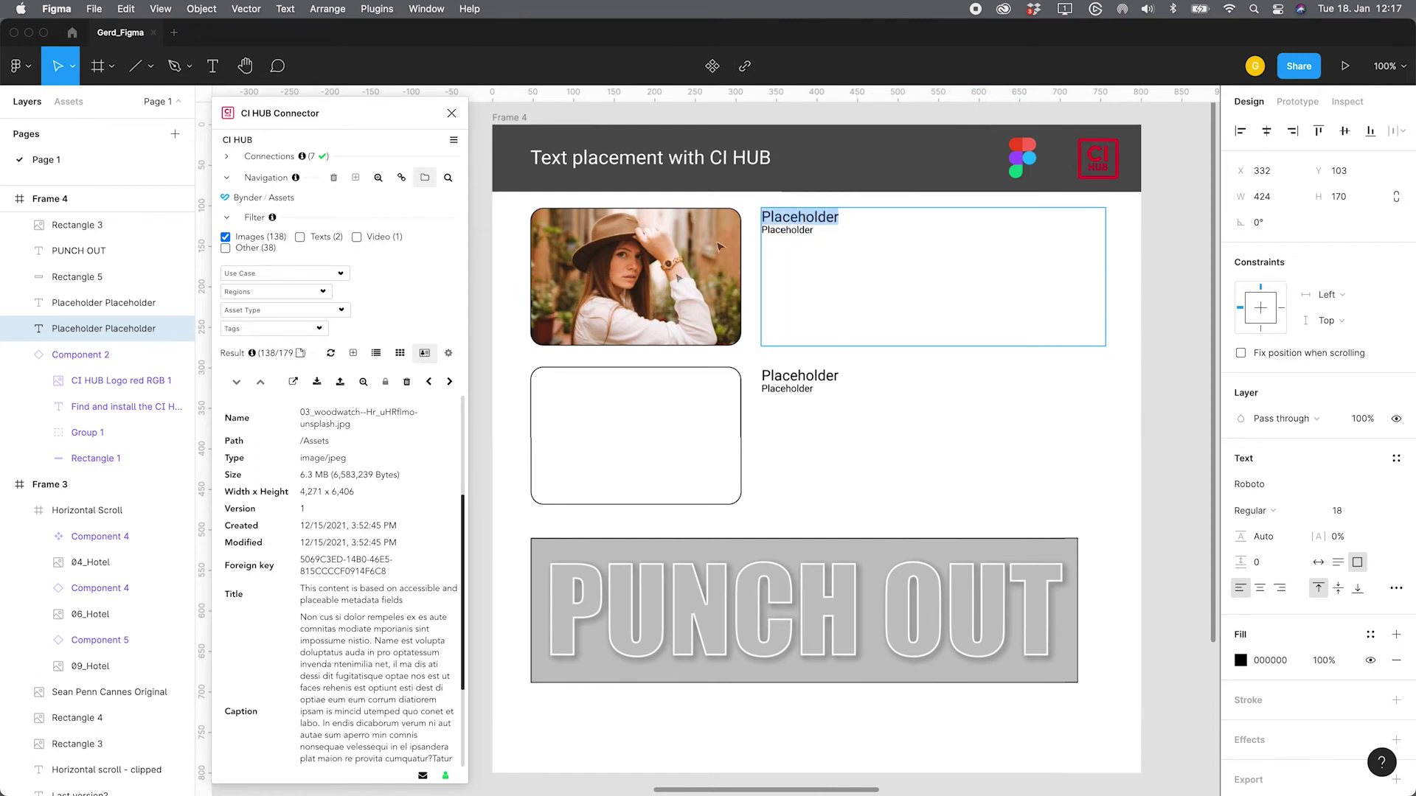
click(347, 590)
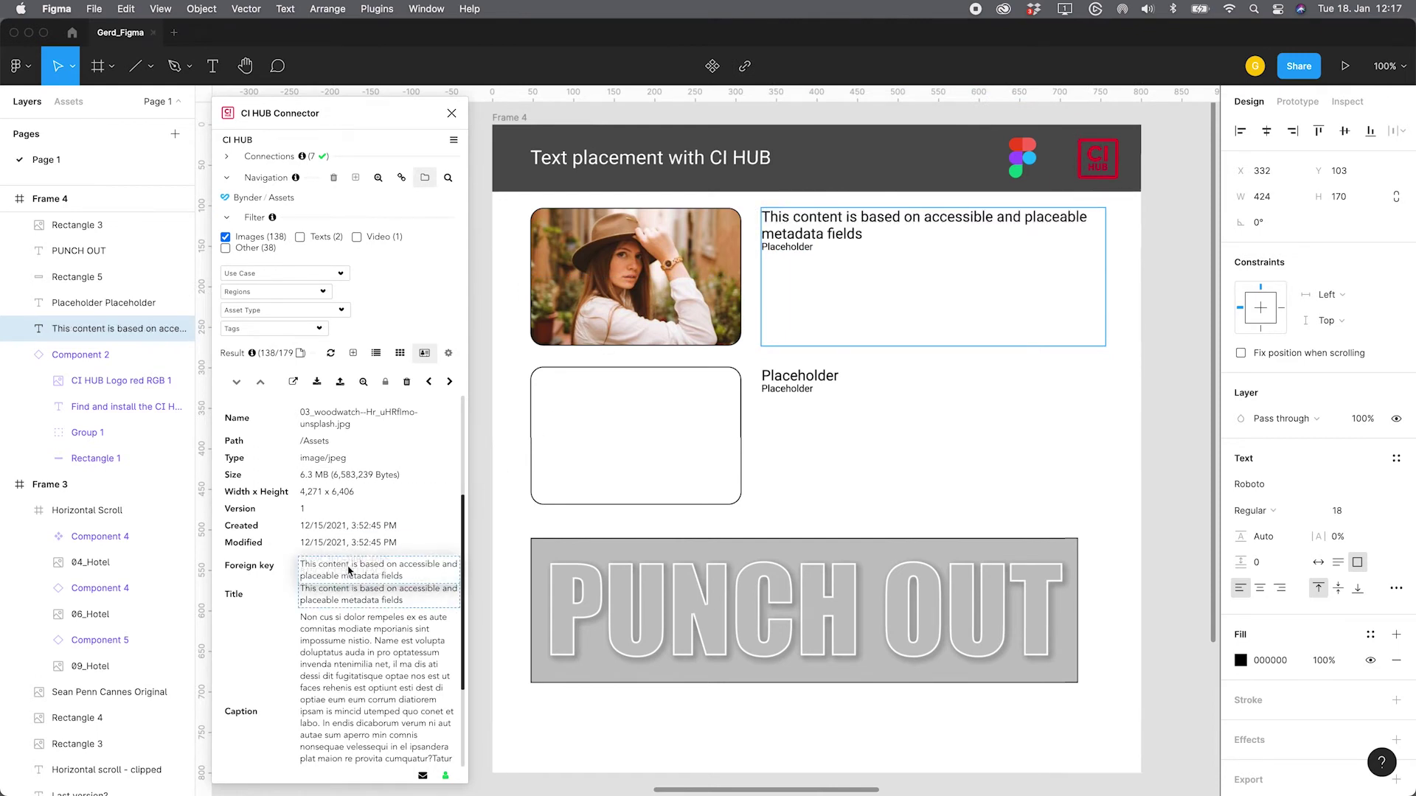
Insert the photo's caption as body text and delete the leftover word 'Placeholder'
click(766, 248)
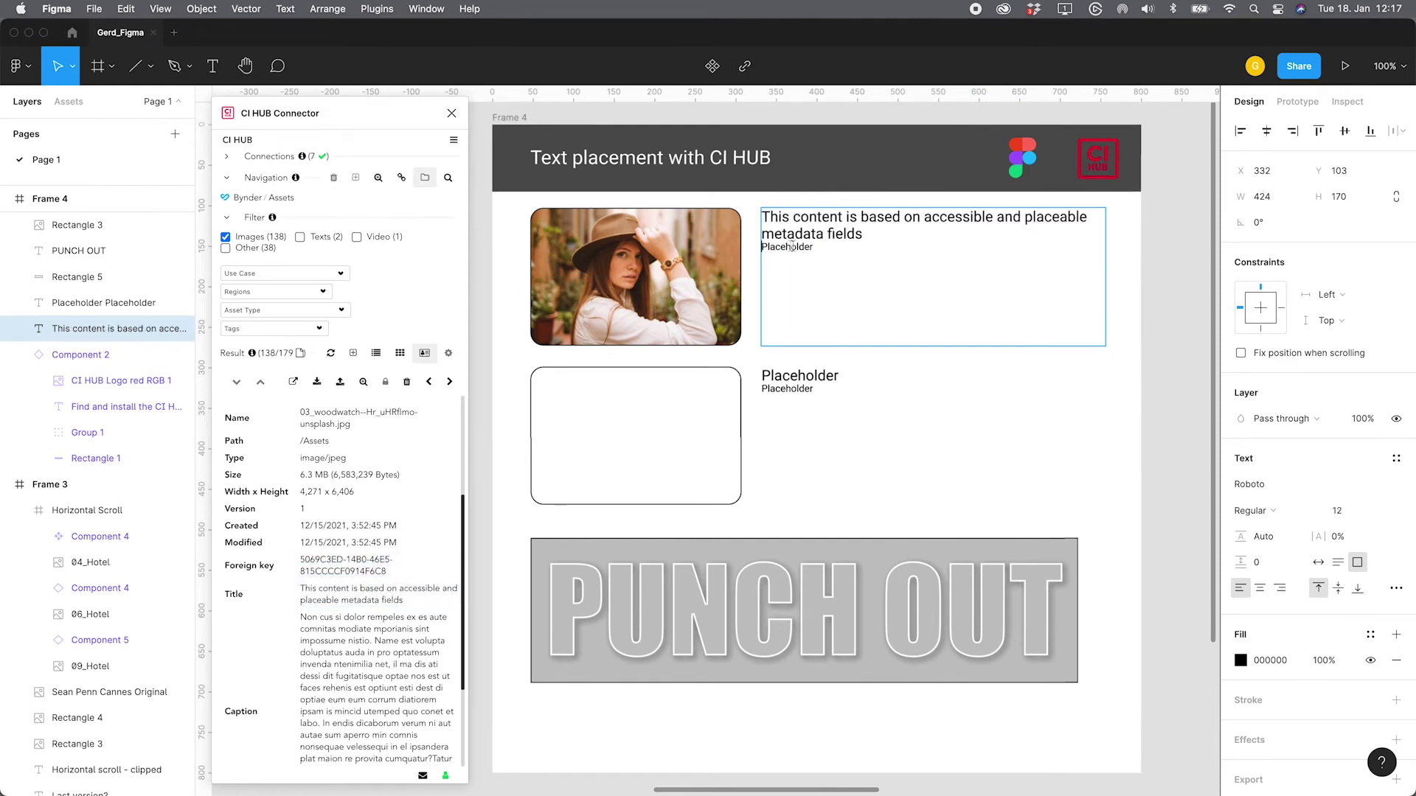
click(341, 651)
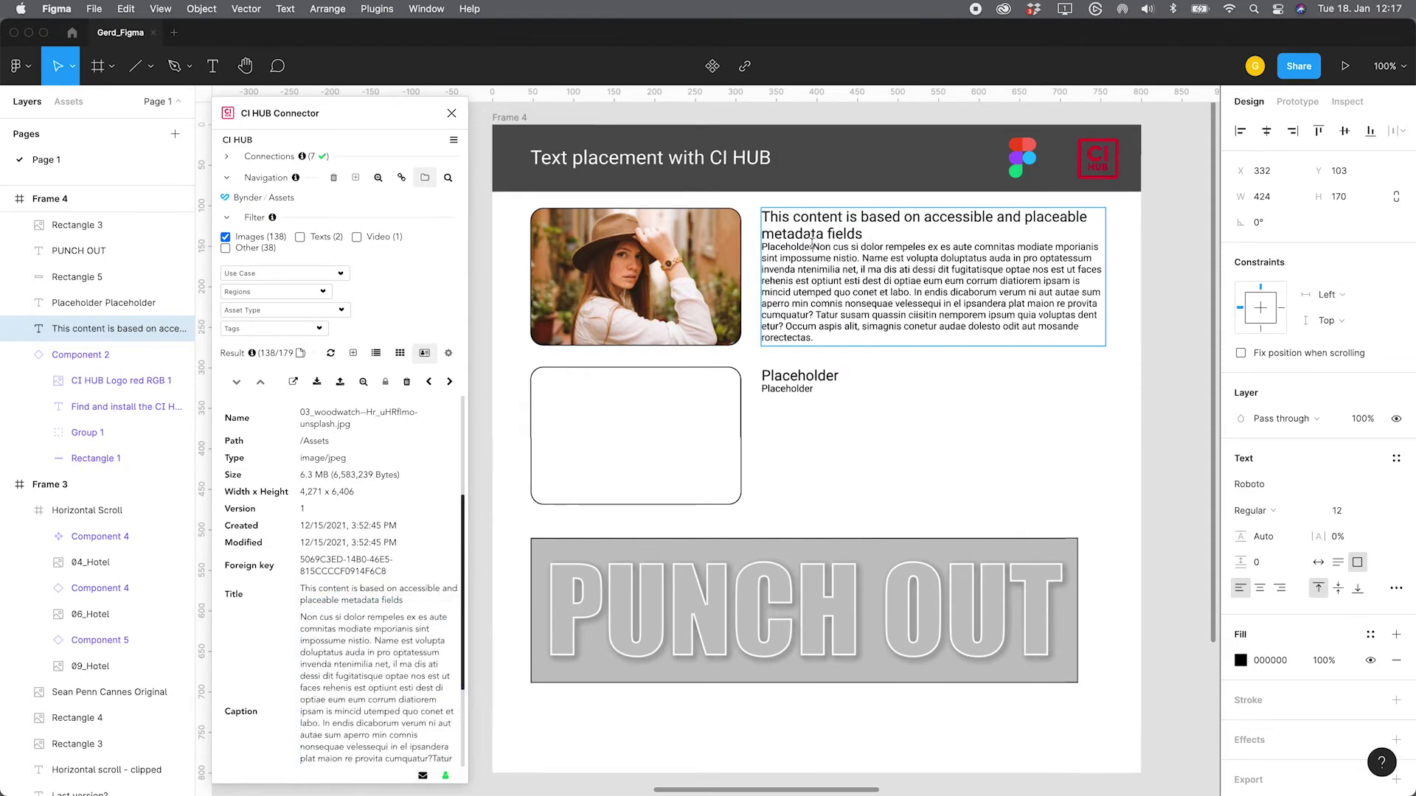
drag(812, 244, 760, 248)
key(BackSpace)
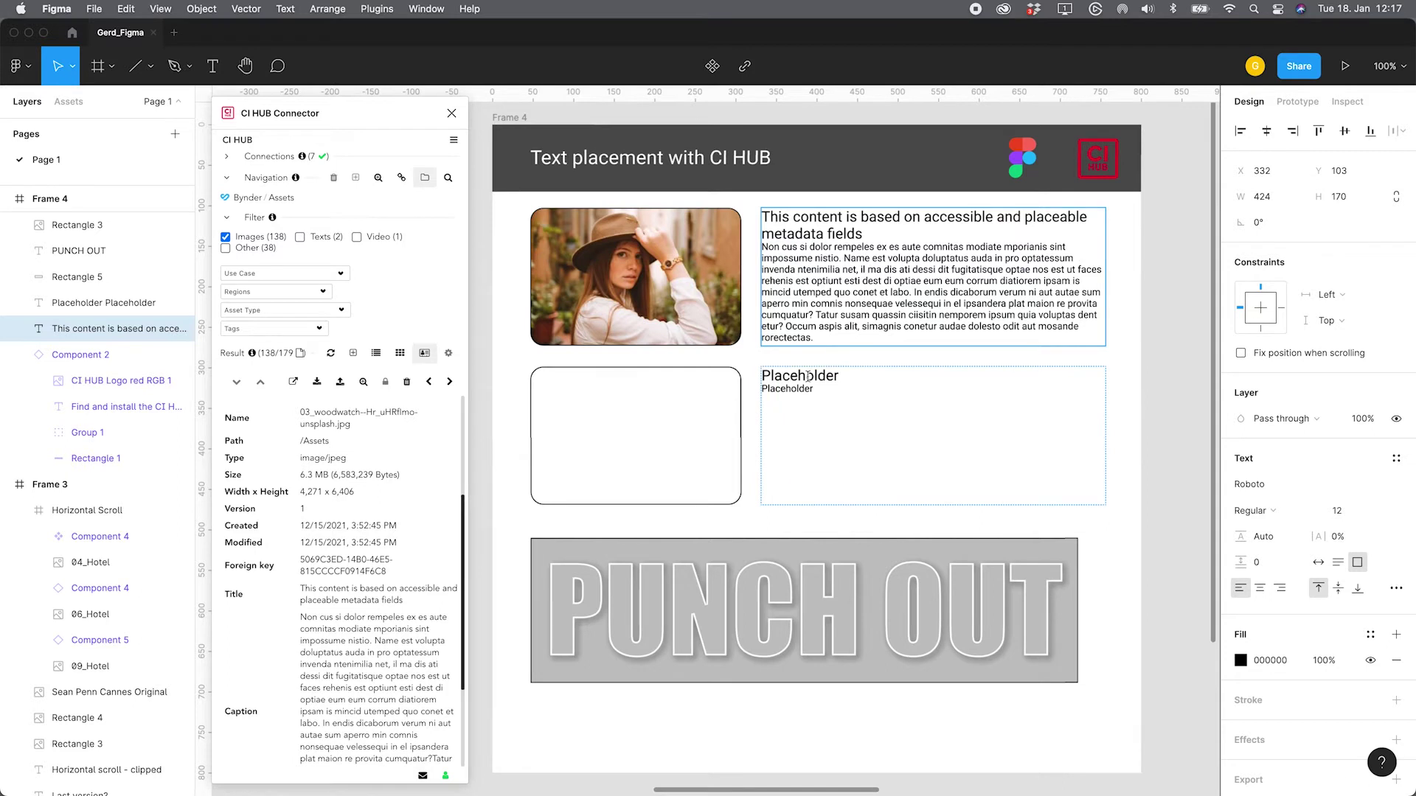
click(400, 353)
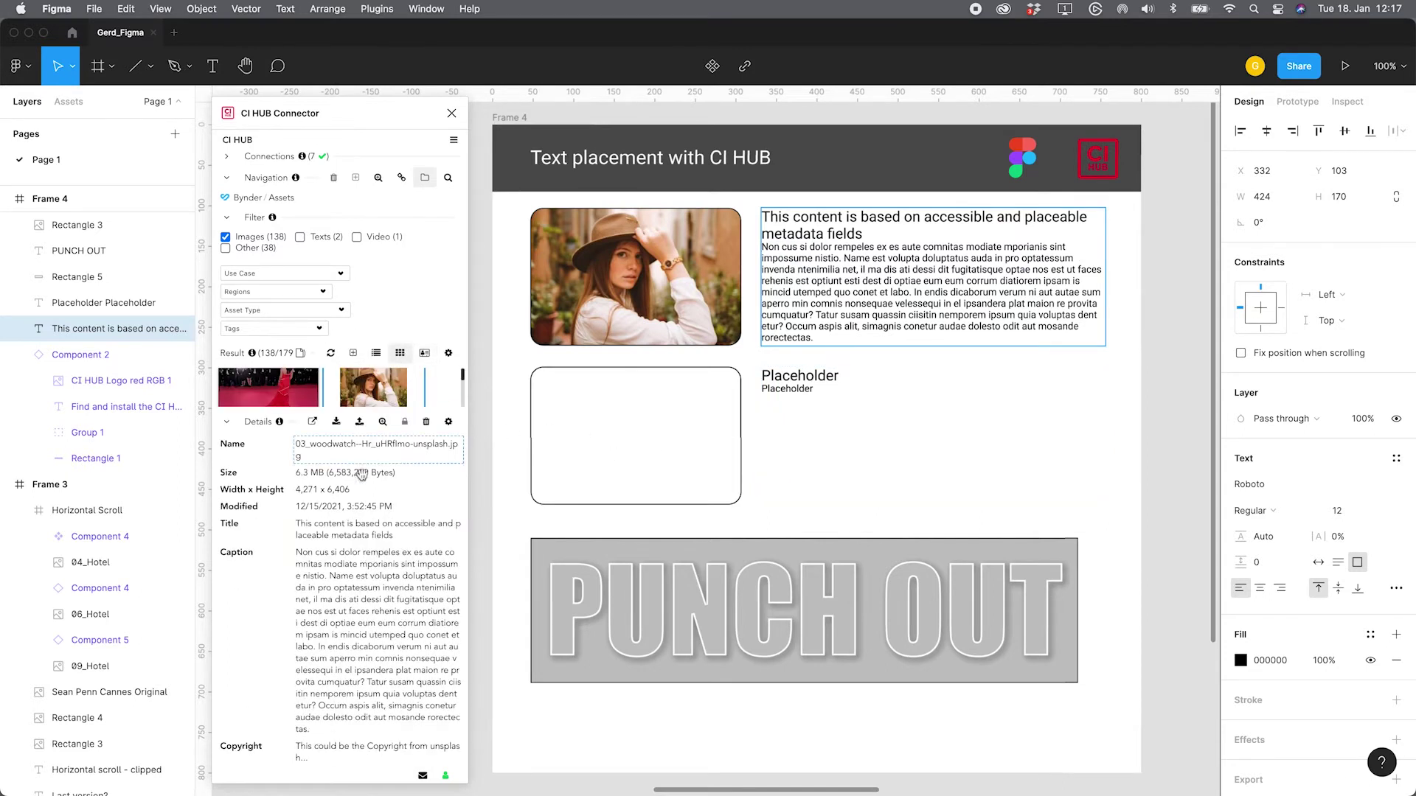
Search CI HUB for 'tourist' and fill the empty rounded rectangle with the result
click(449, 179)
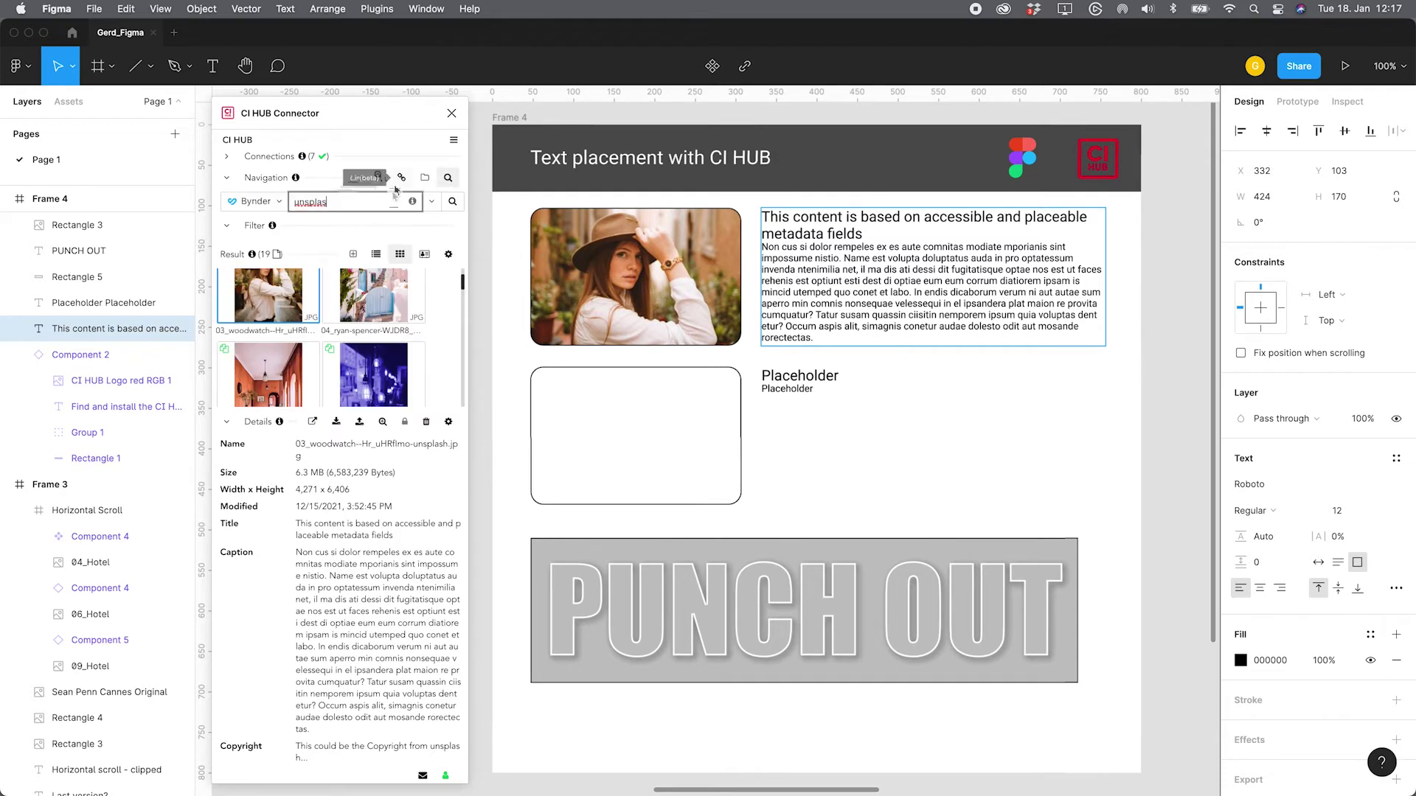
double_click(350, 202)
text(tourist)
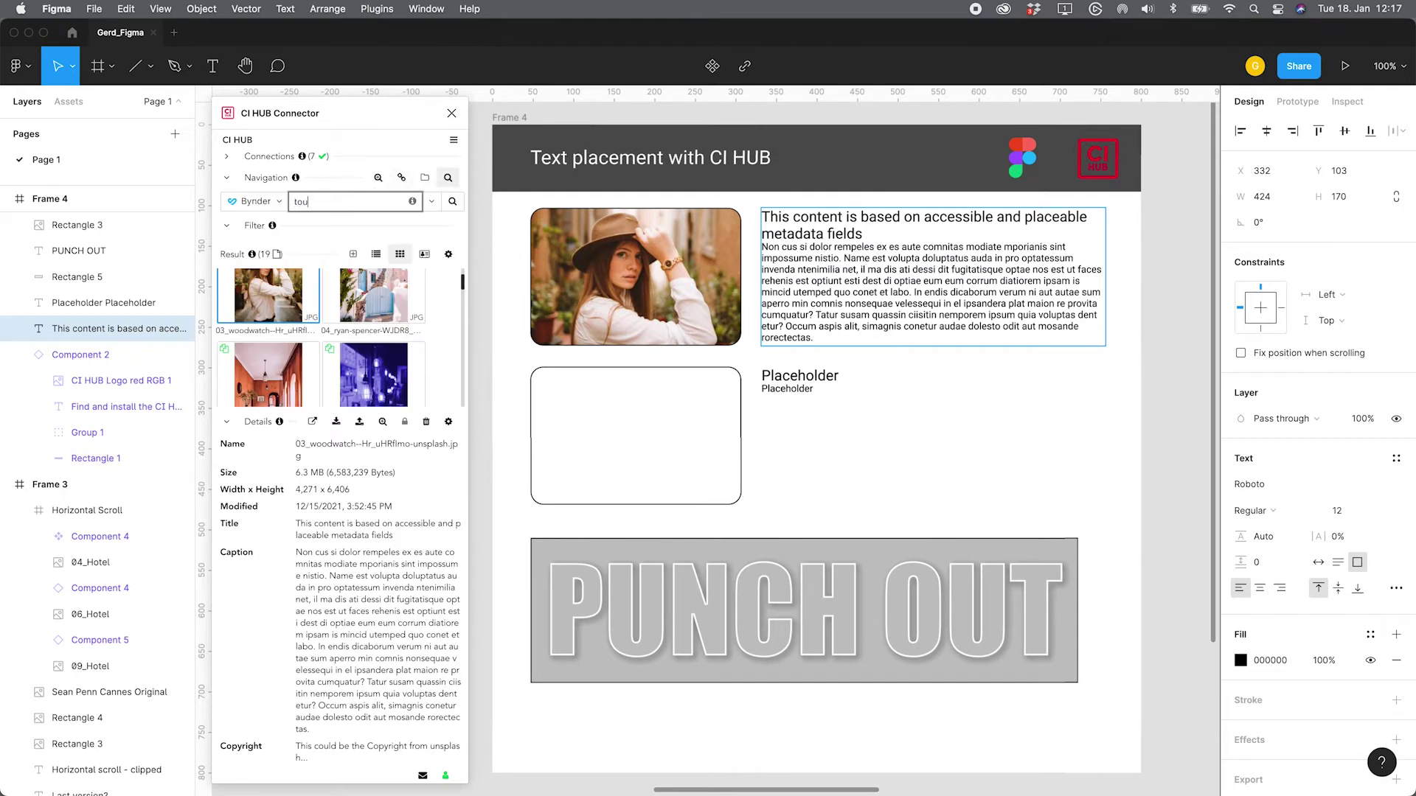
key(Return)
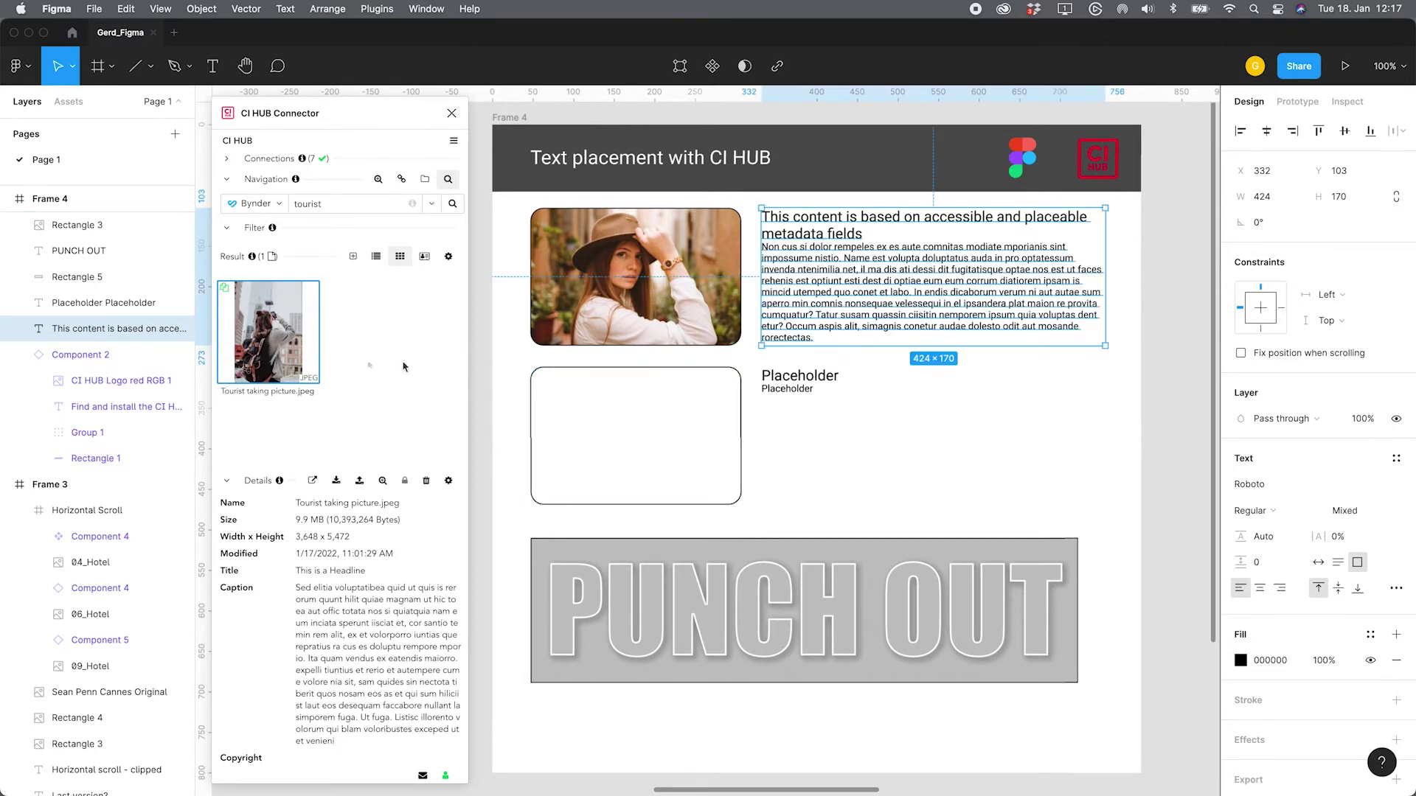
click(532, 414)
right_click(275, 337)
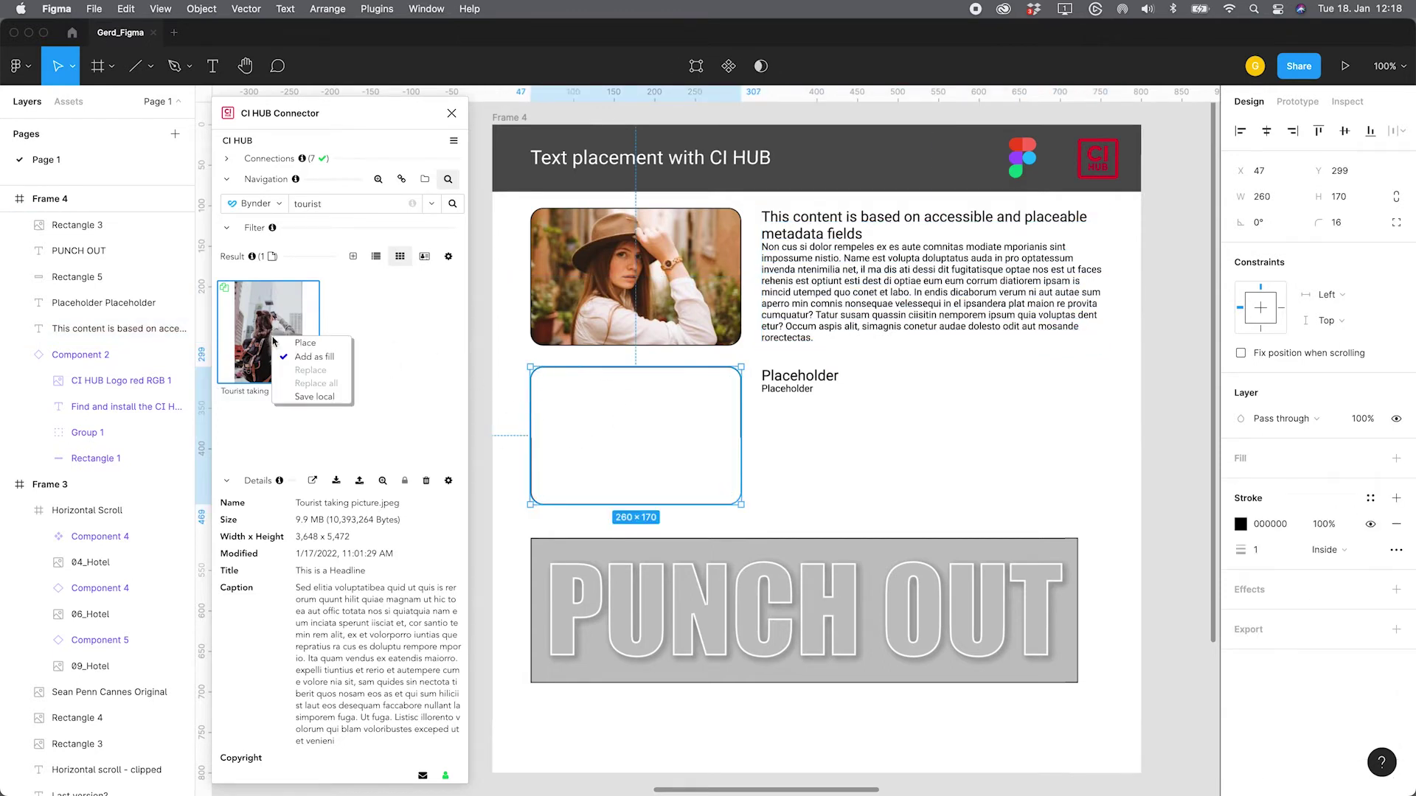
click(311, 357)
Replace the adjacent placeholder text with the tourist photo's title and caption
double_click(780, 374)
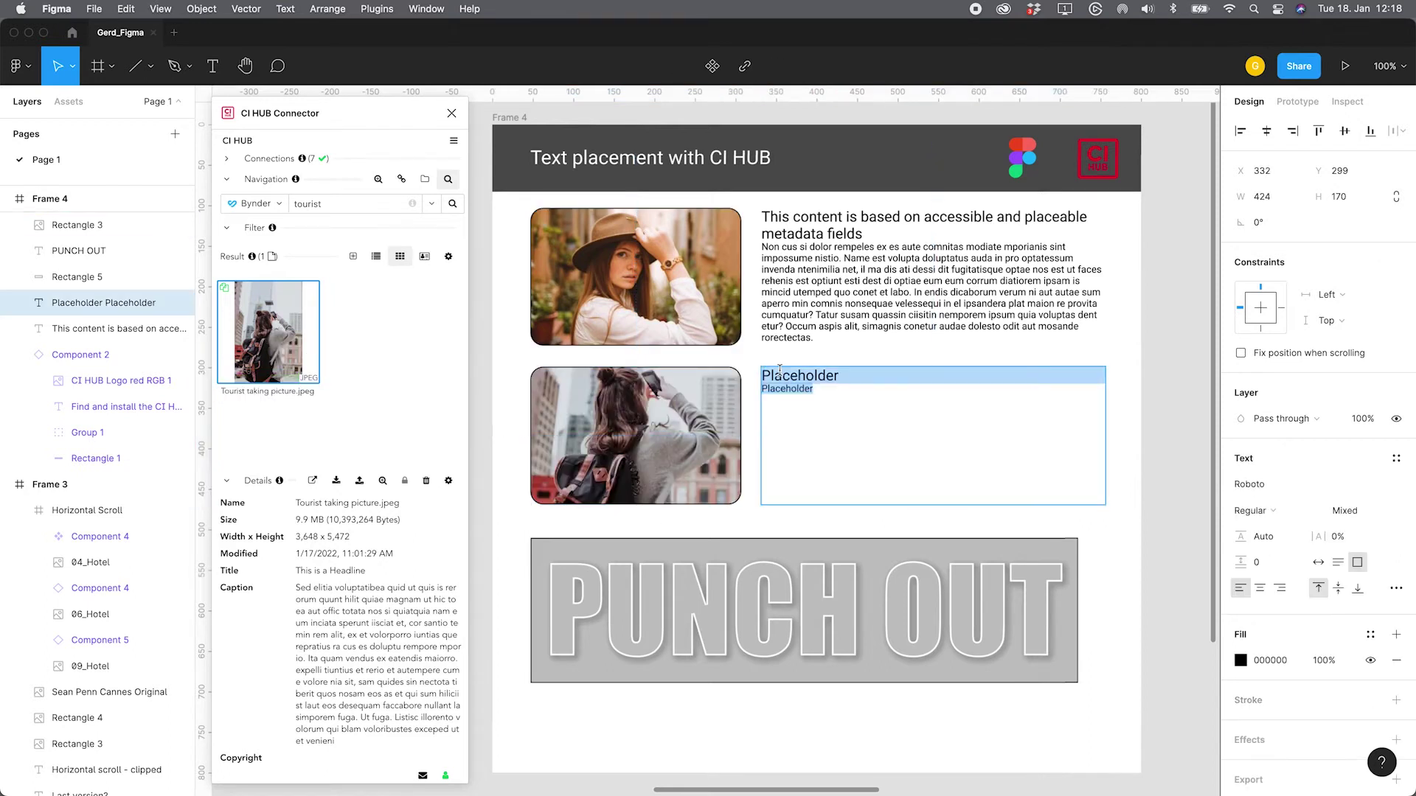
double_click(779, 374)
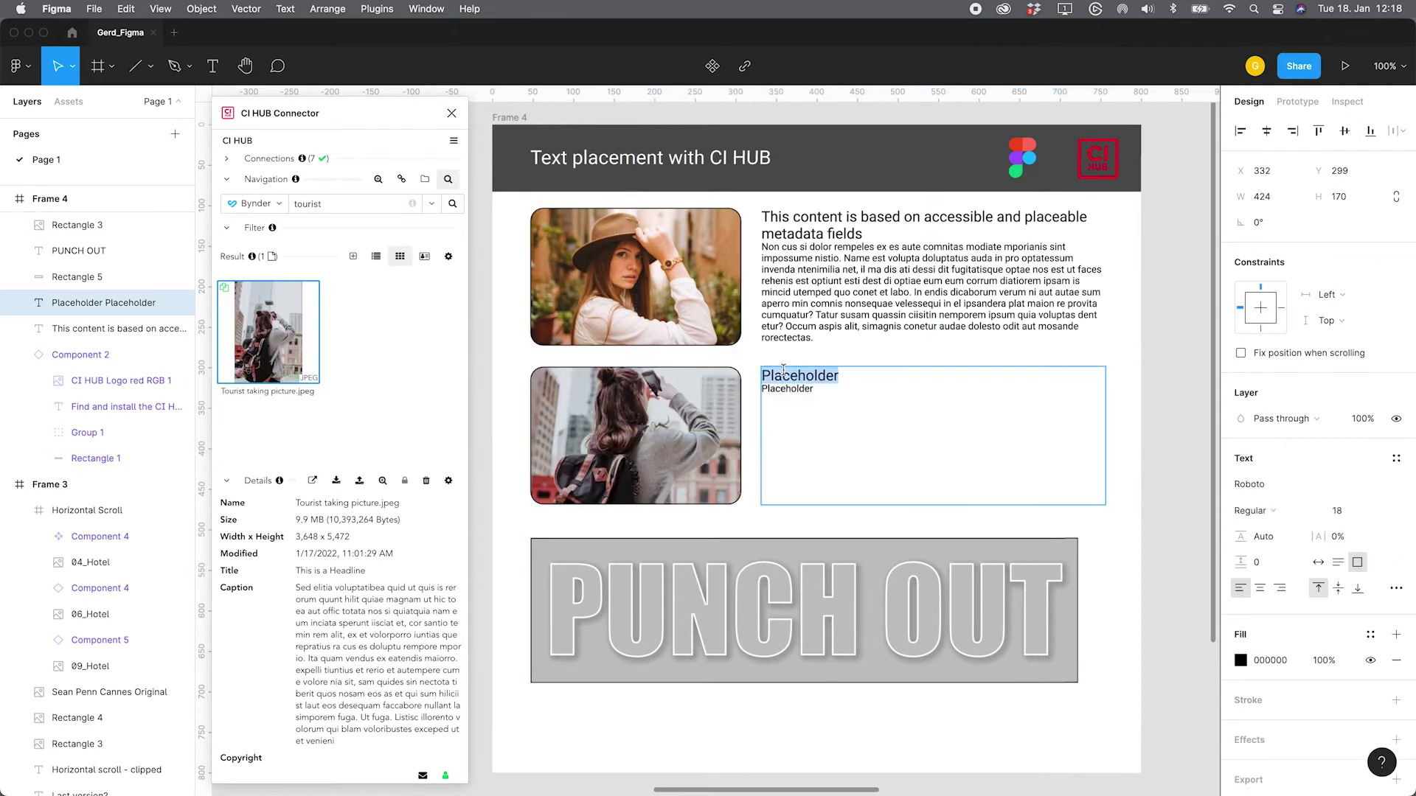
click(346, 571)
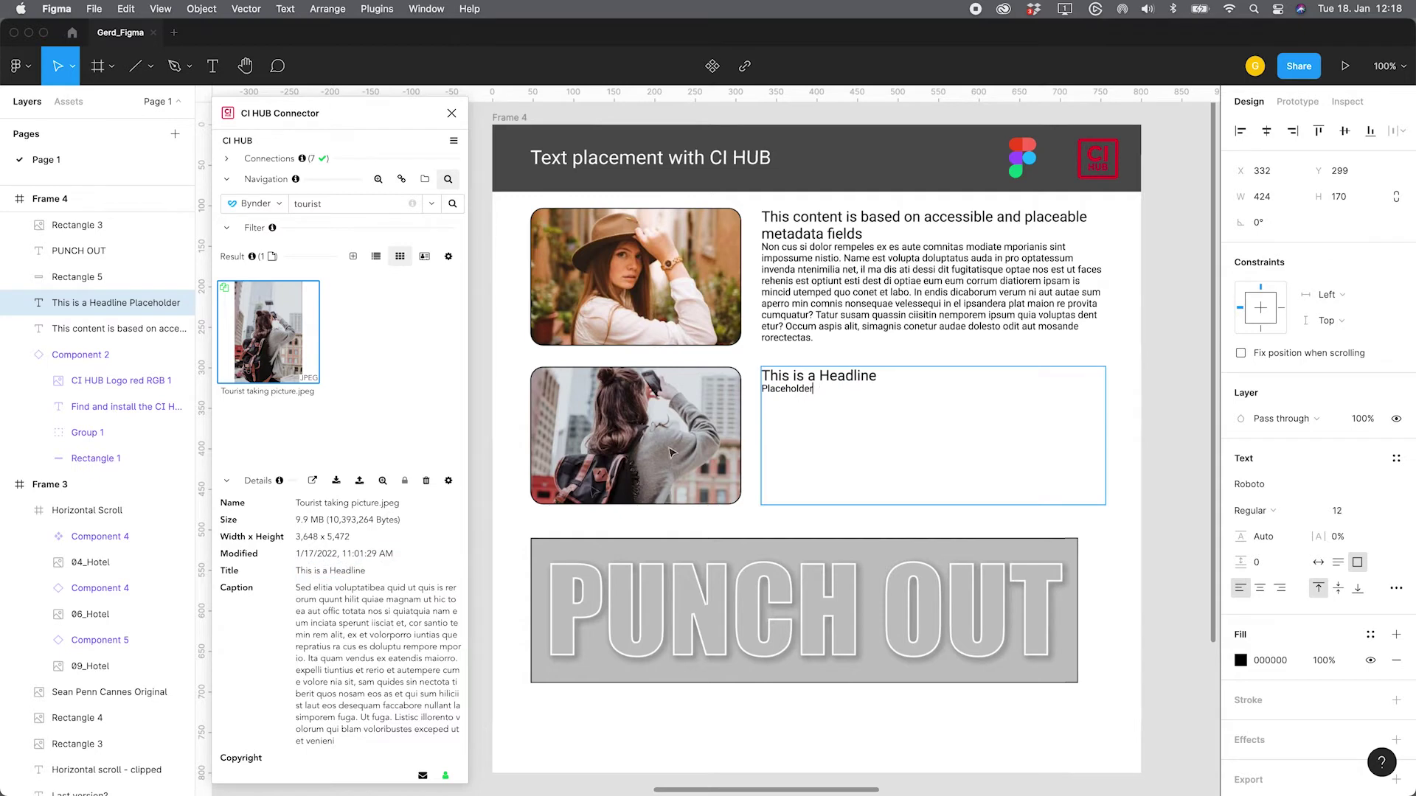
click(398, 620)
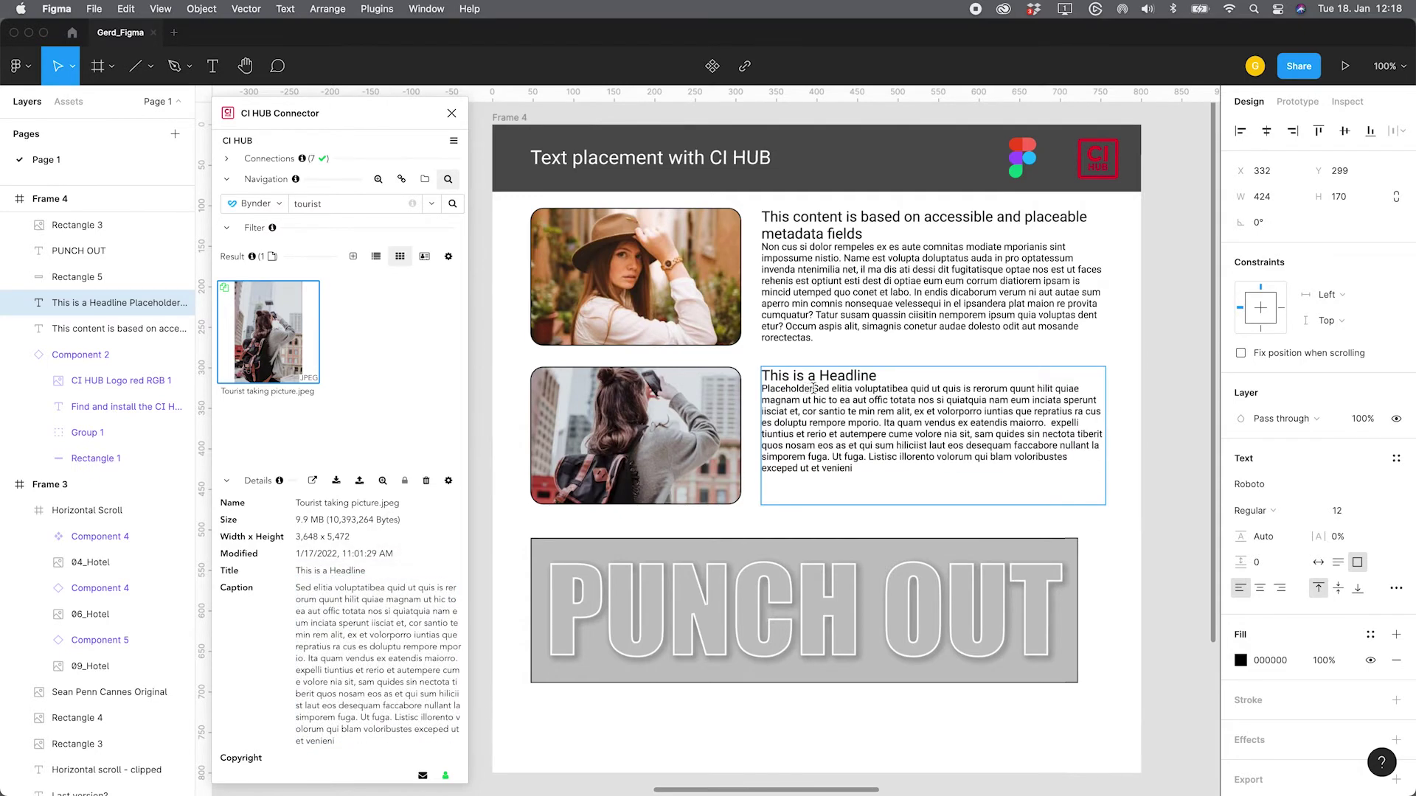
drag(812, 389, 757, 386)
key(BackSpace)
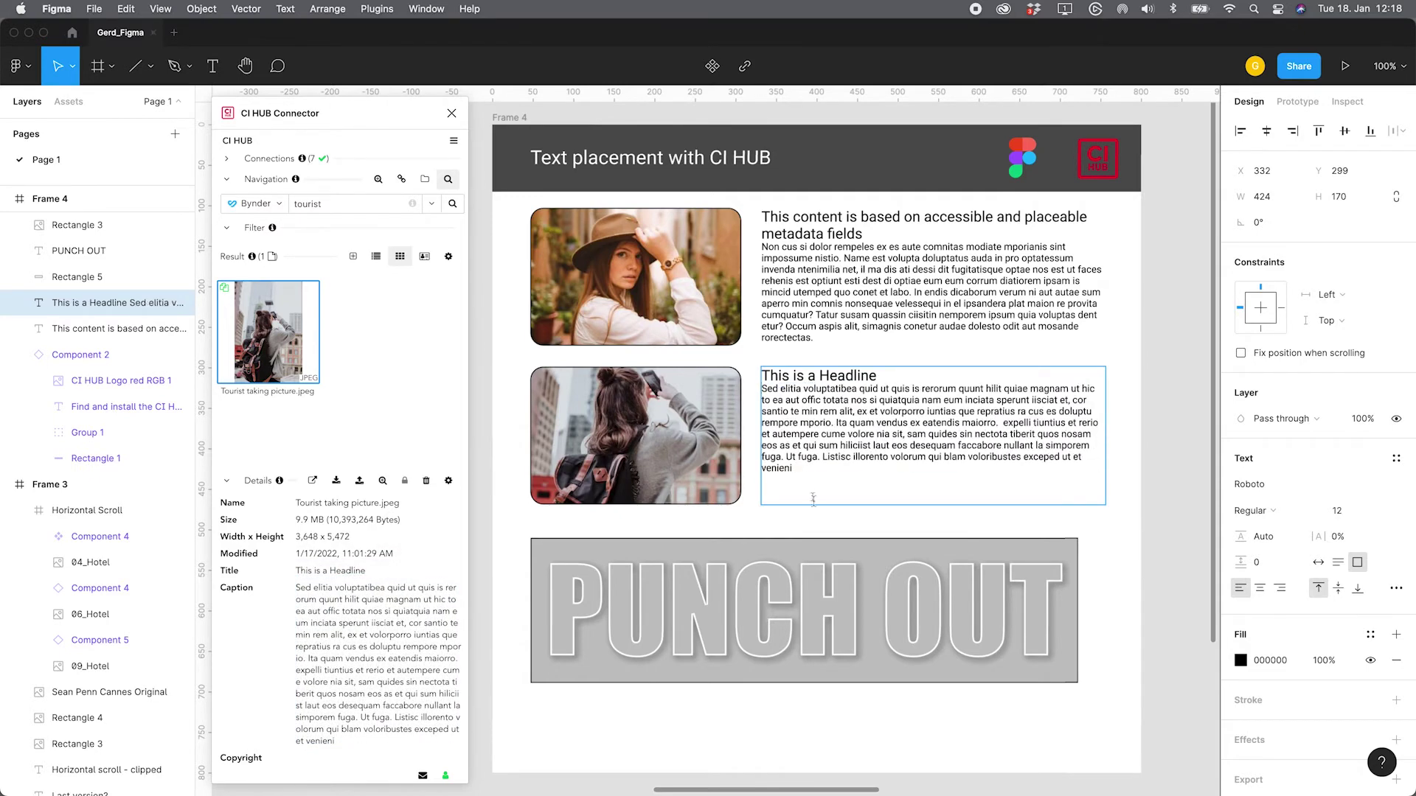
key(Escape)
key(Escape)
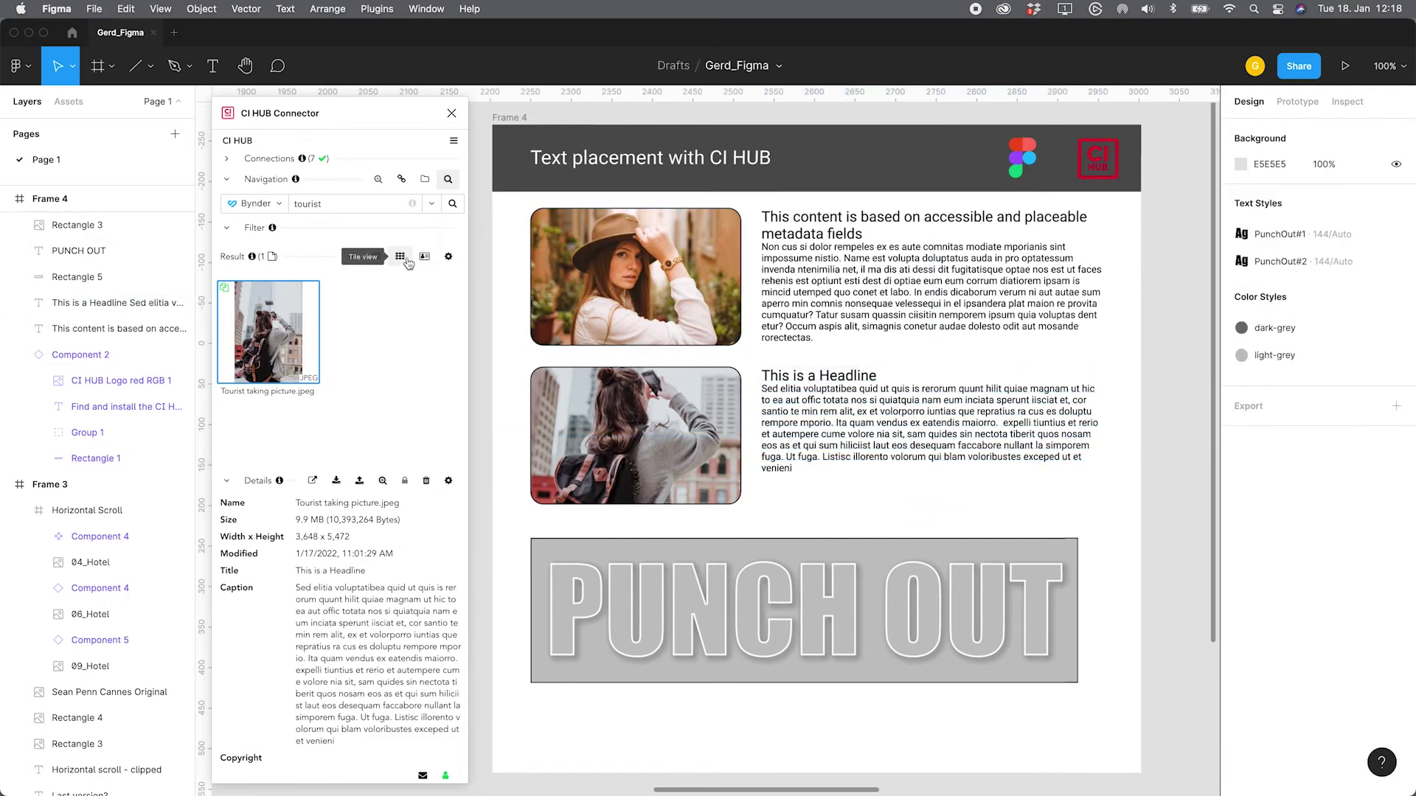
Select the PUNCH OUT text layer, leaving text editing mode
click(227, 480)
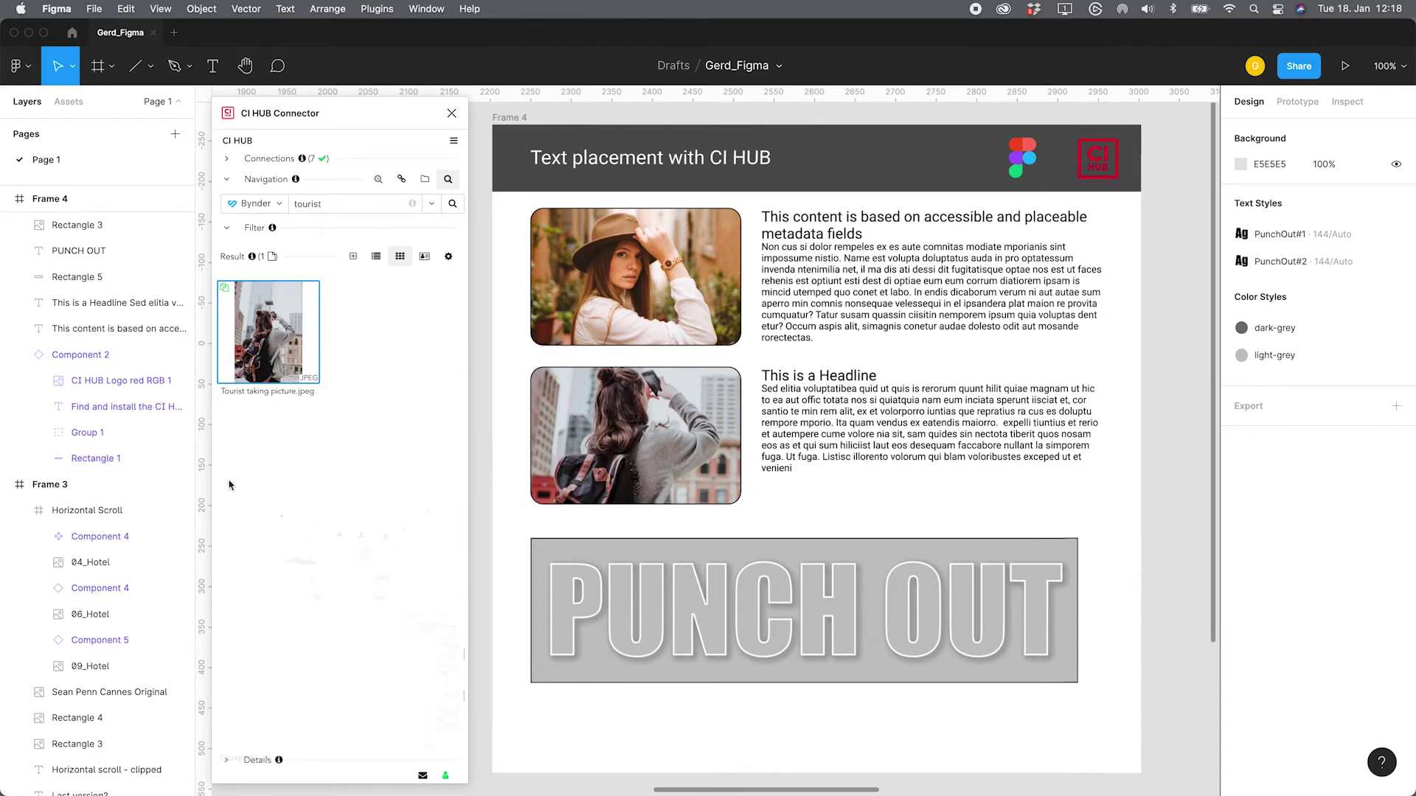
click(425, 179)
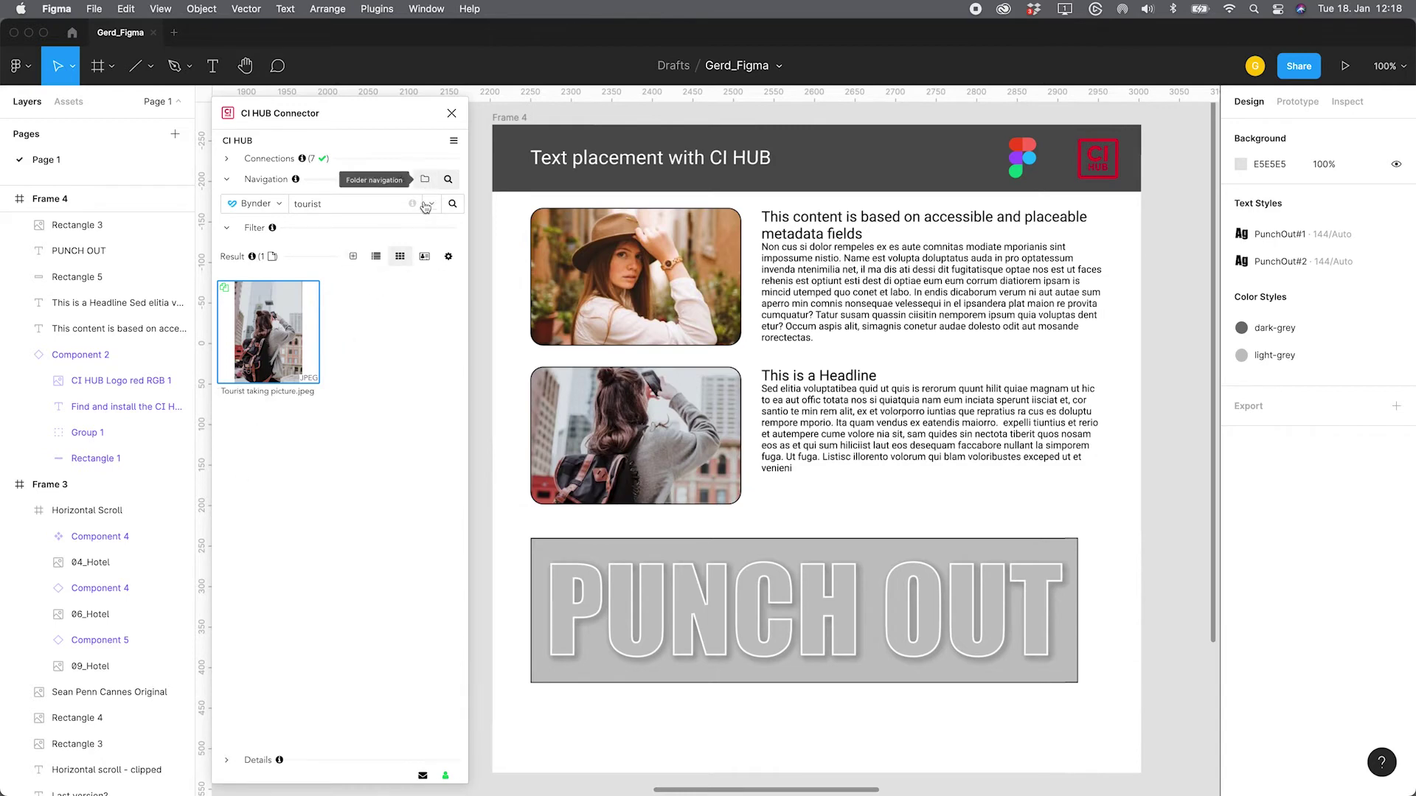
click(659, 601)
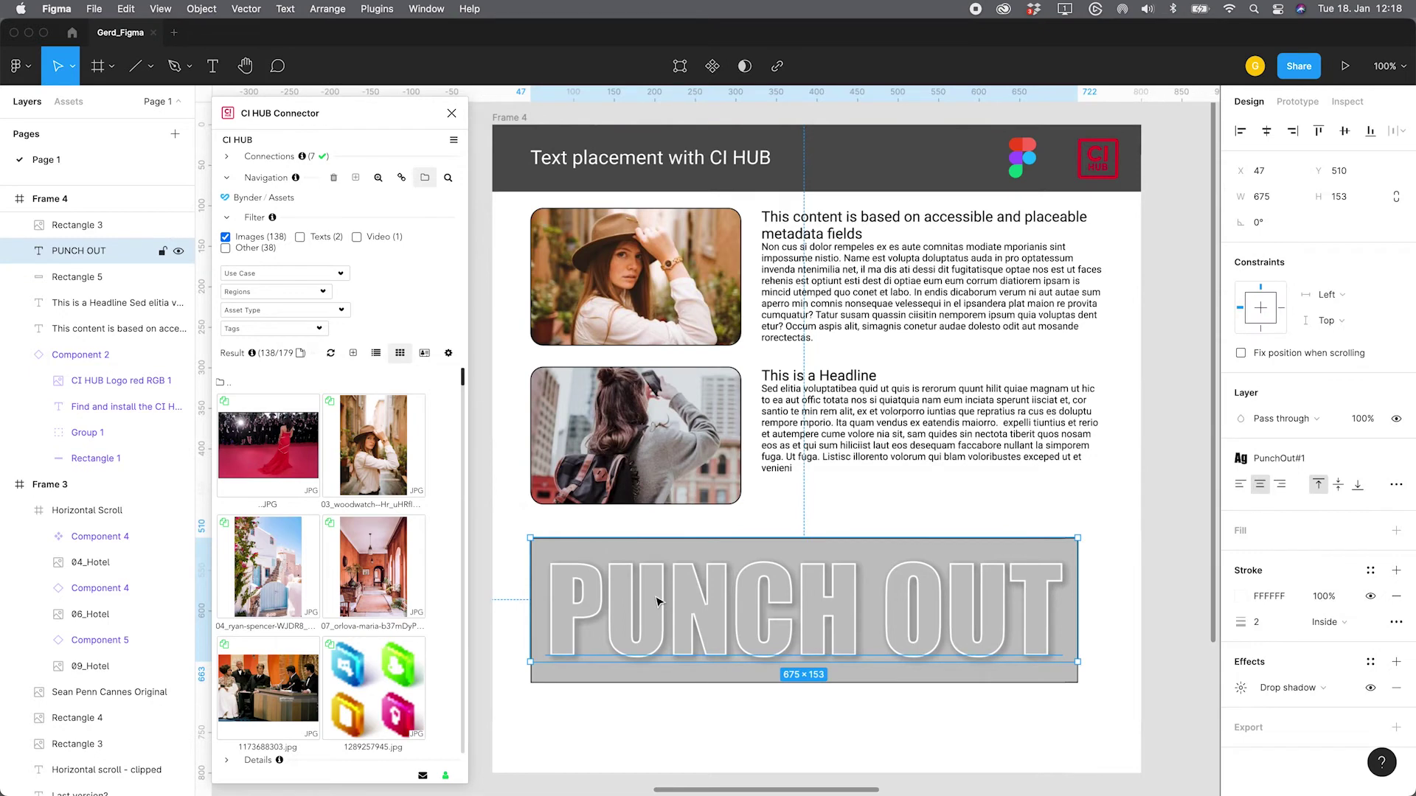
double_click(658, 601)
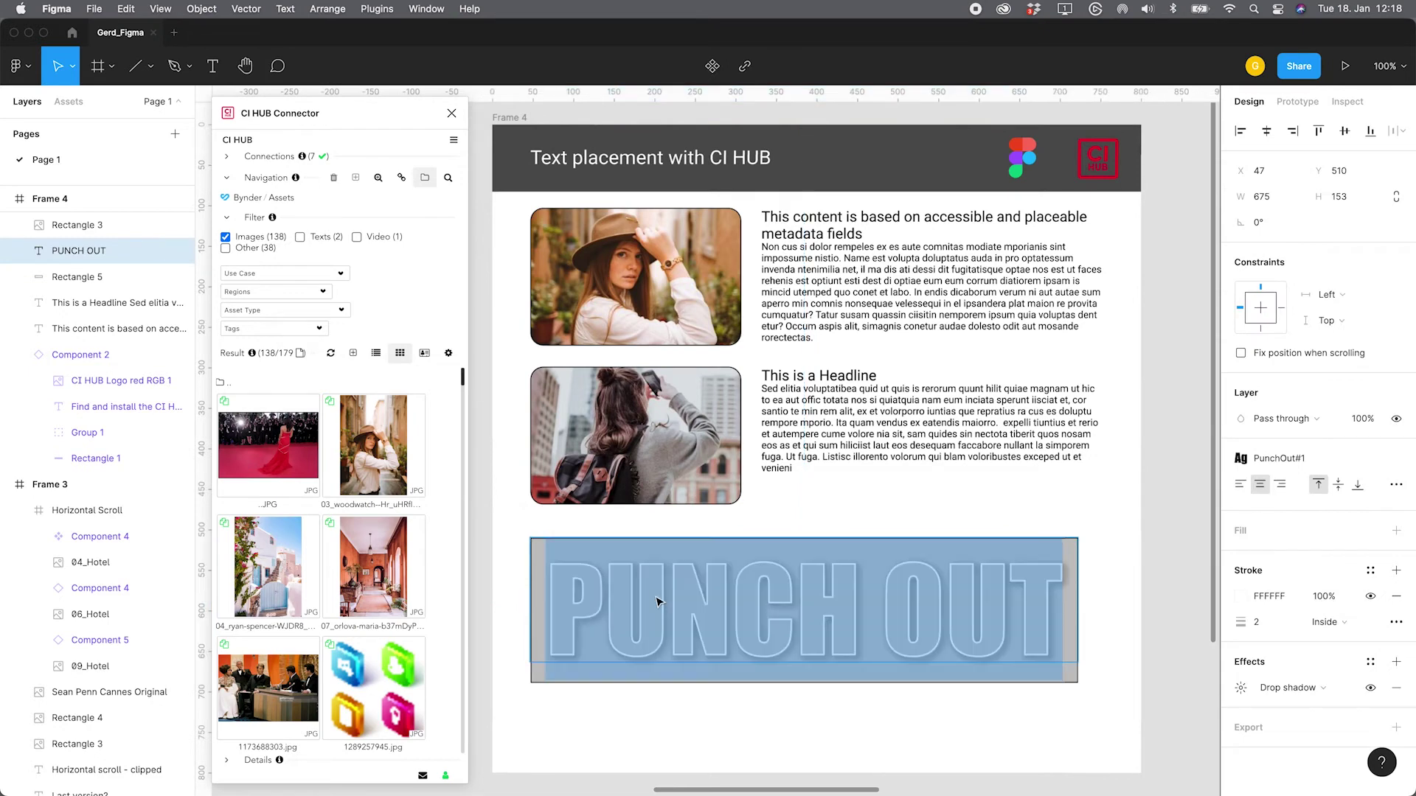
click(736, 595)
key(Escape)
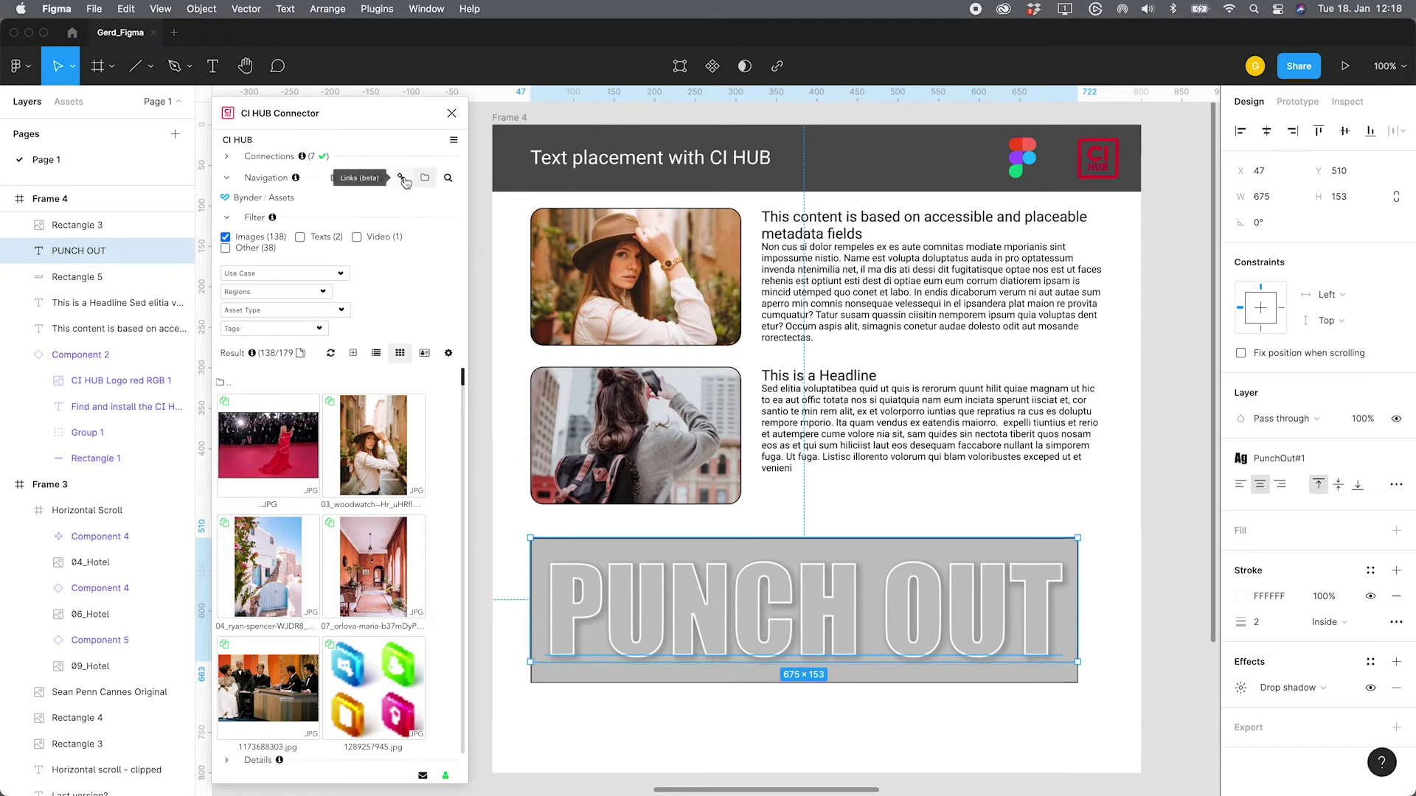
Search CI HUB for 'city' and fill the PUNCH OUT lettering with Citylights in the night
click(448, 178)
text(tourist)
key(Return)
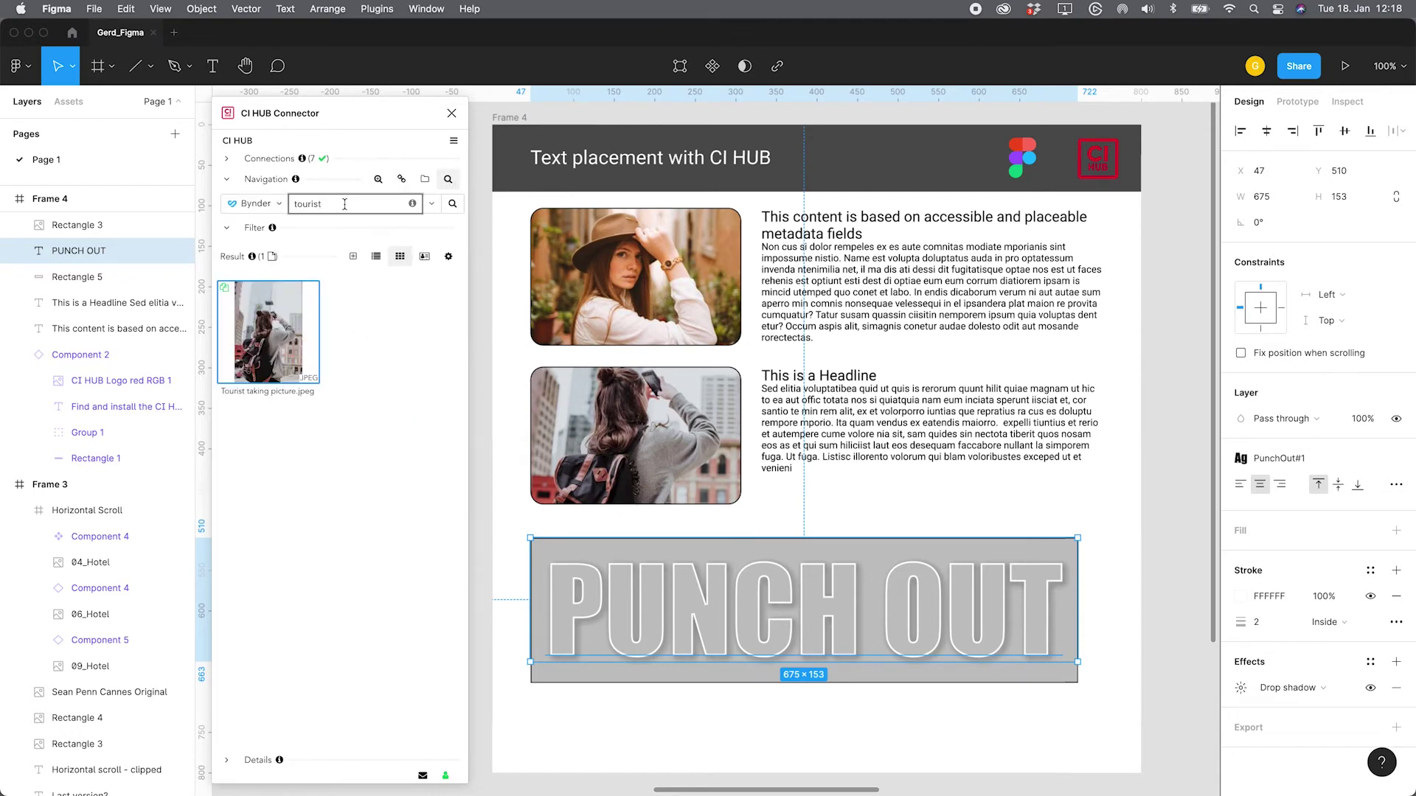
double_click(344, 205)
text(city)
key(Return)
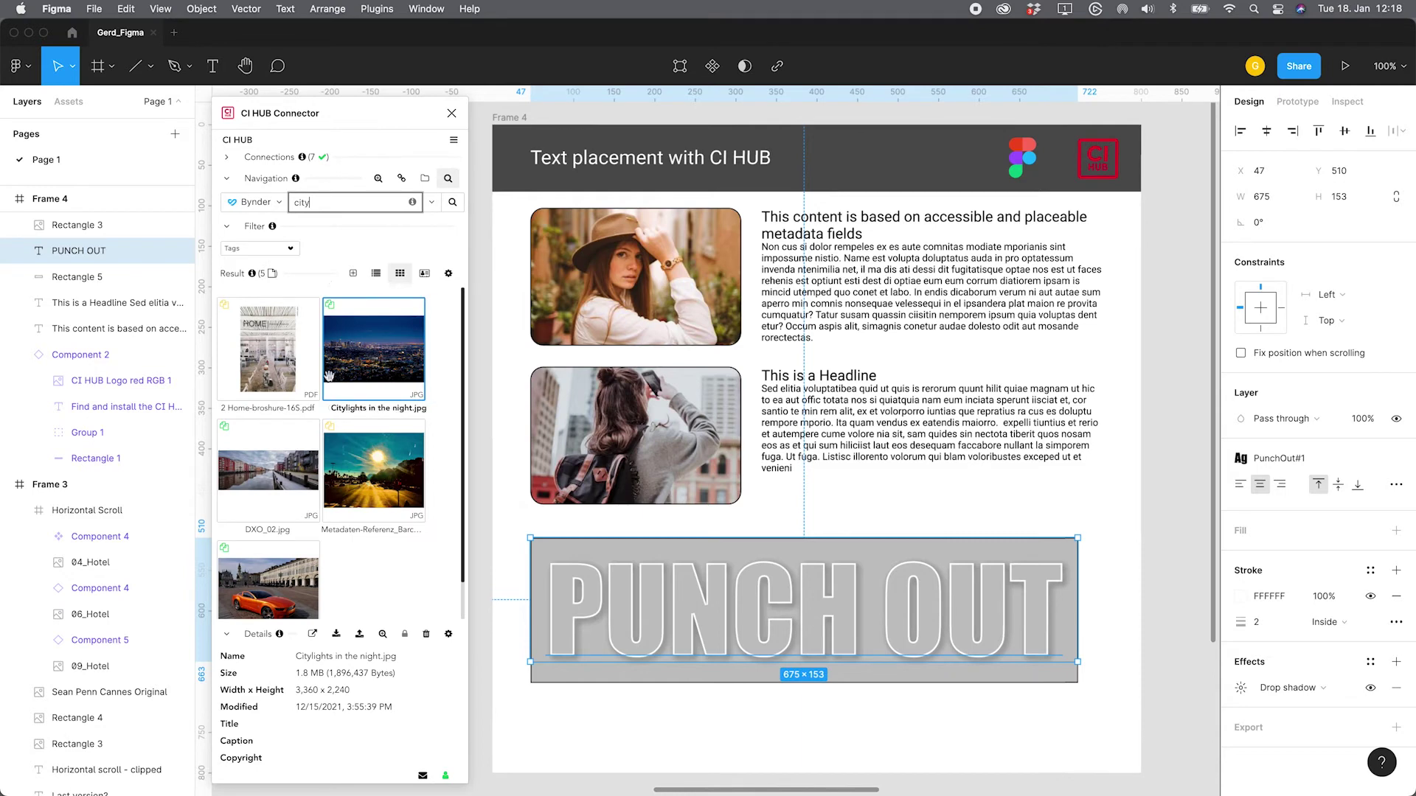
click(361, 357)
right_click(361, 359)
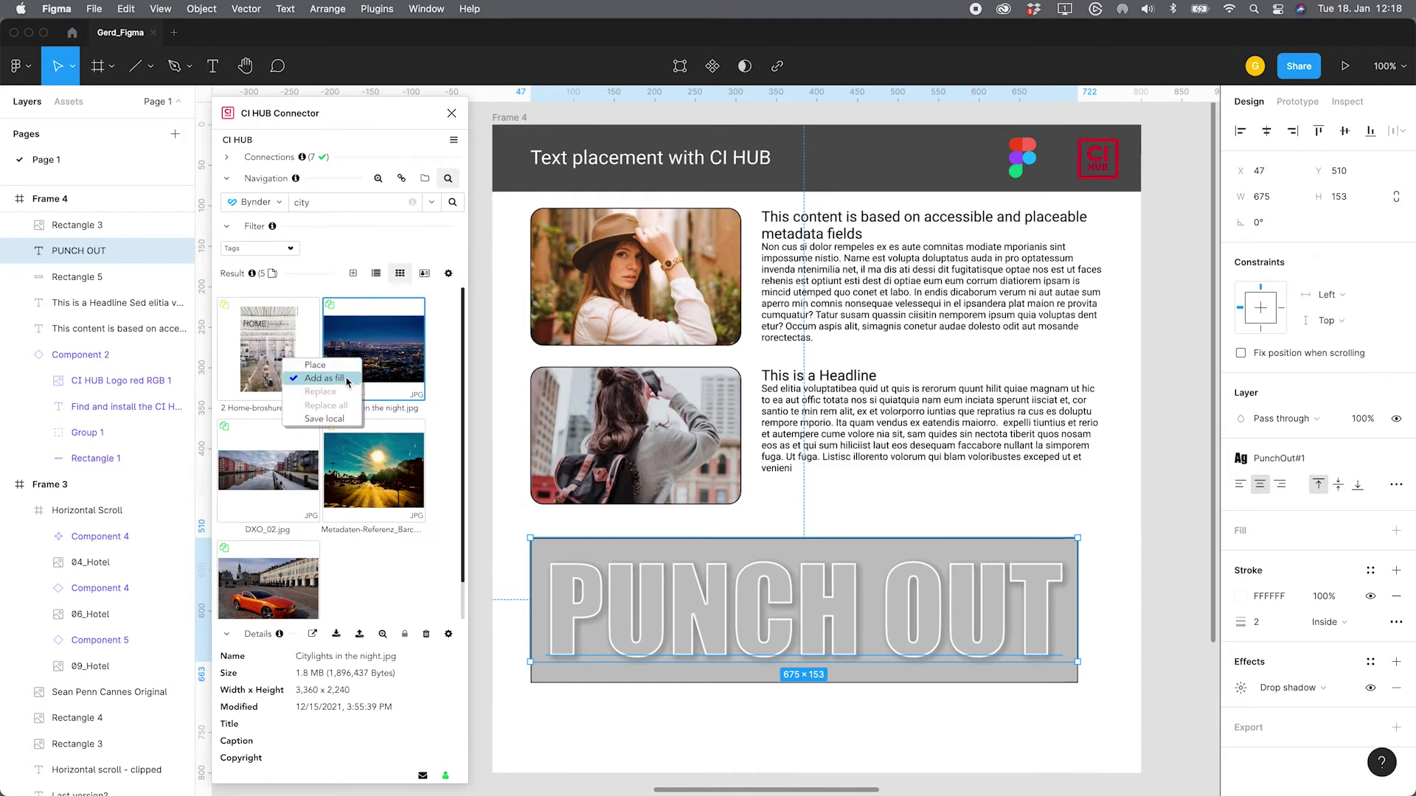
click(325, 378)
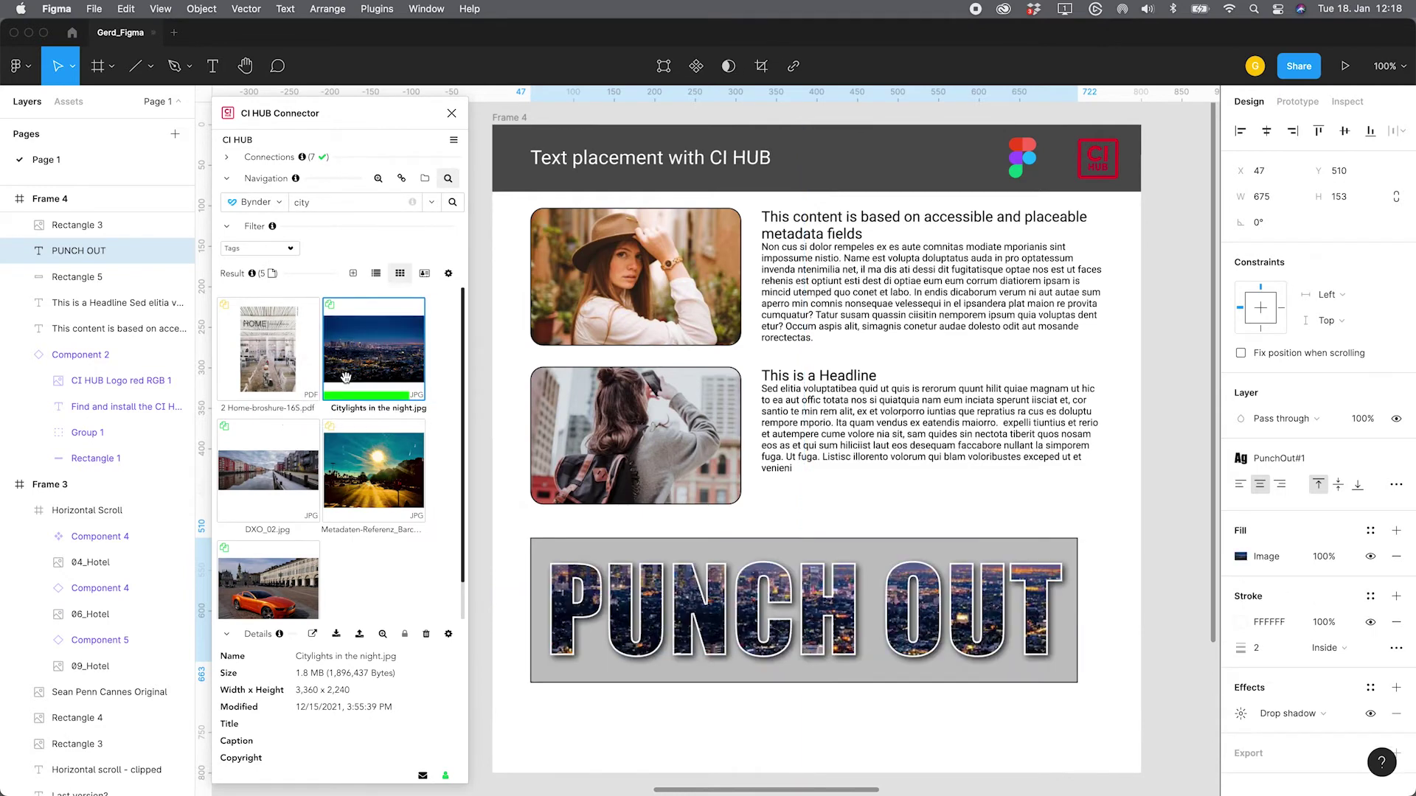
Fill the rectangle behind PUNCH OUT with the Citylights in the night photo
click(553, 689)
key(ctrl+z)
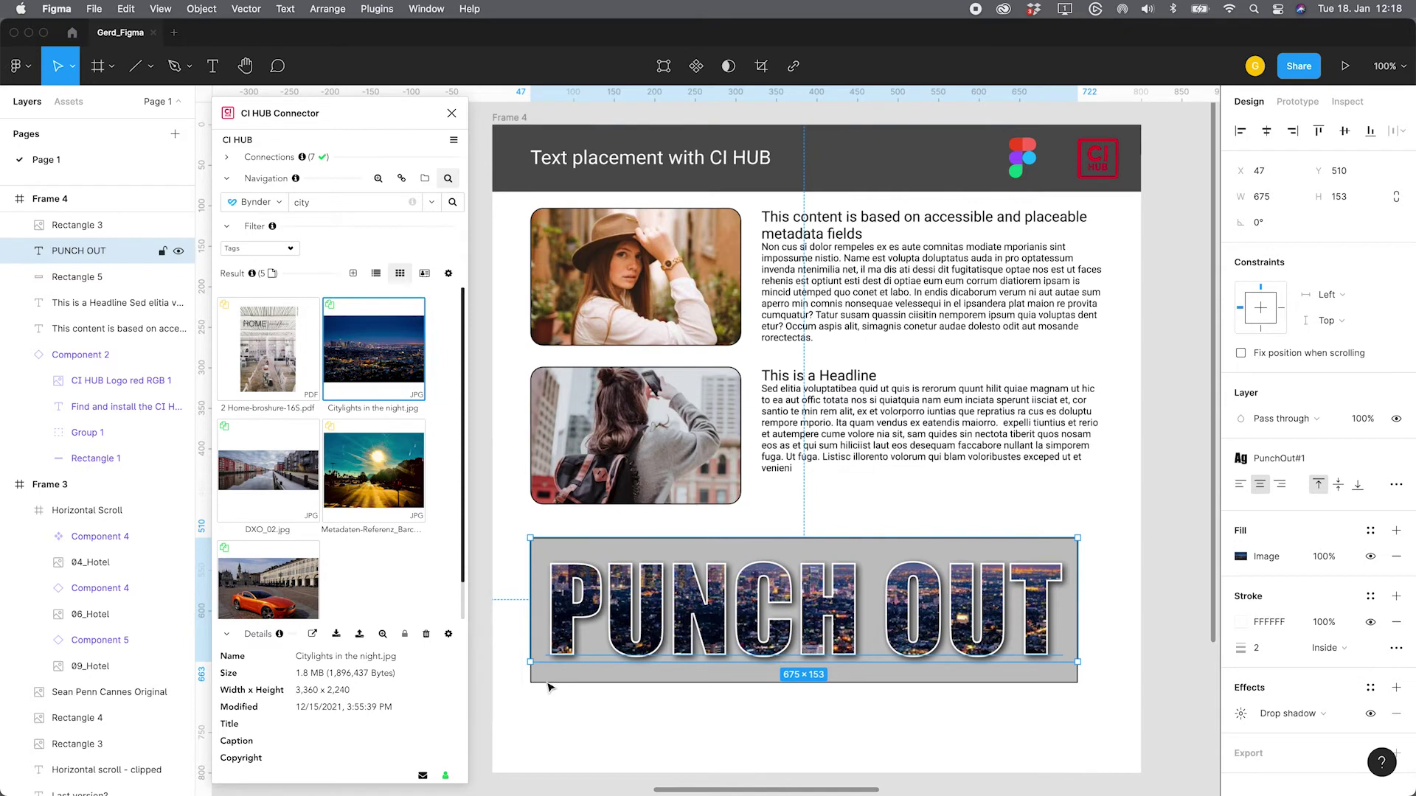
click(548, 683)
right_click(358, 345)
click(341, 356)
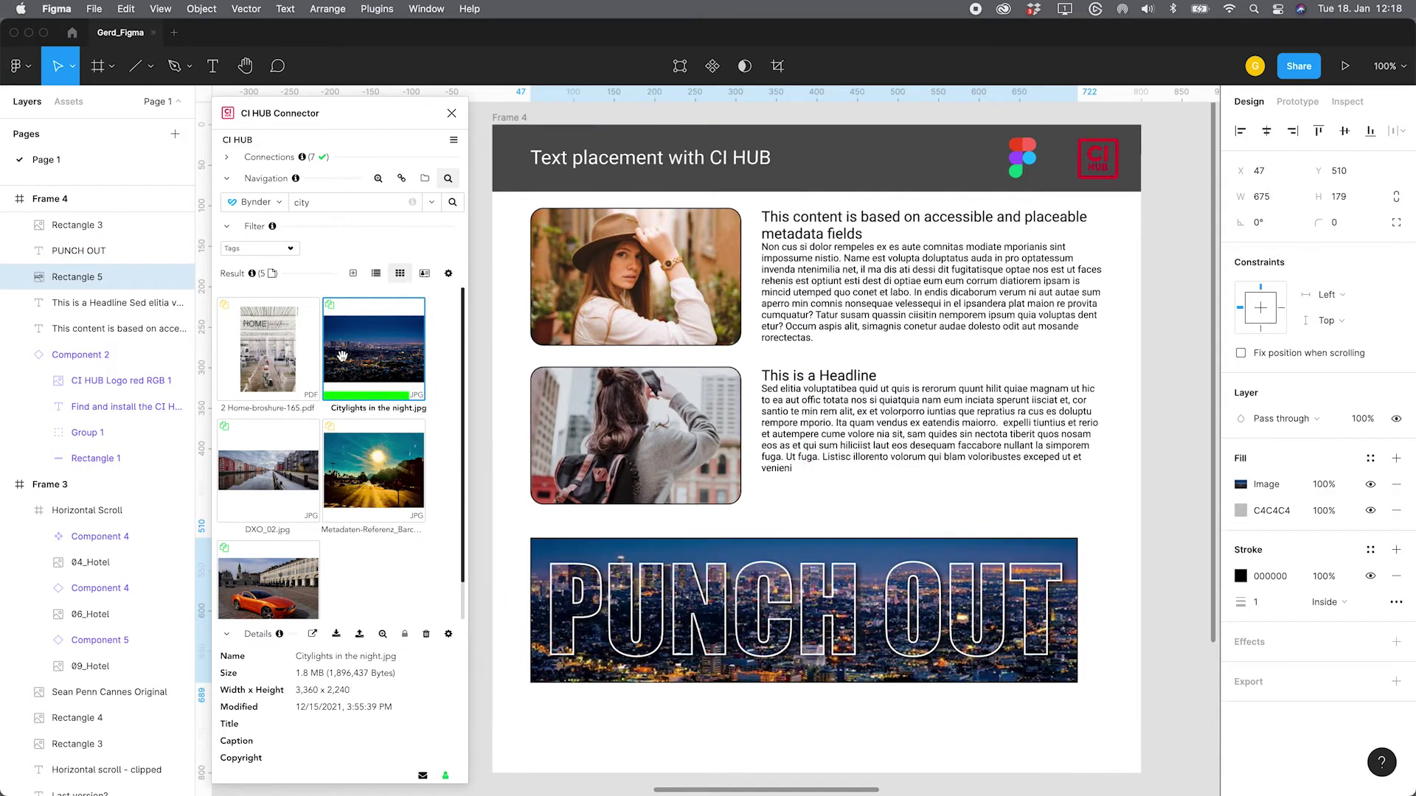
Stretch the PUNCH OUT text box to the rectangle's height
click(811, 627)
drag(827, 682, 827, 682)
click(1003, 751)
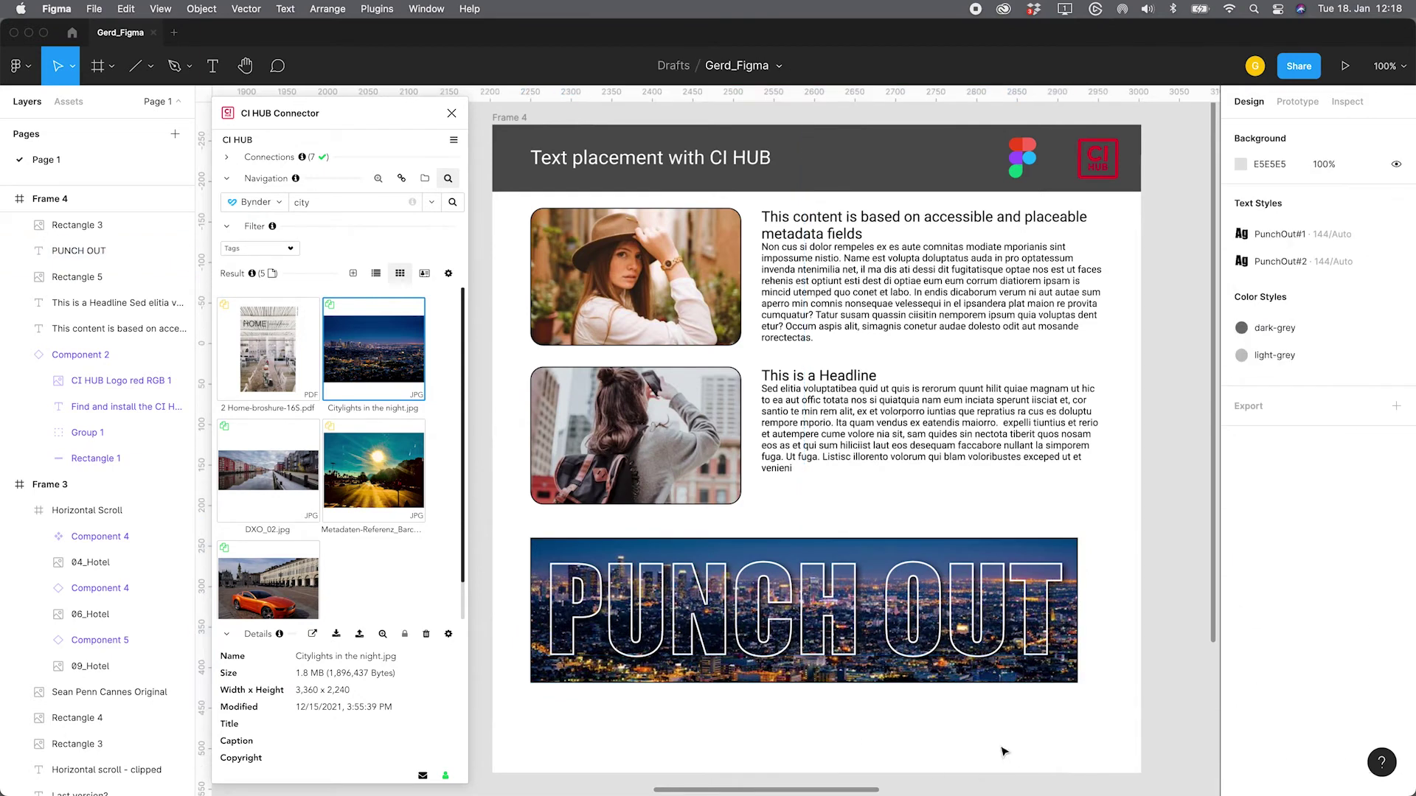
click(964, 611)
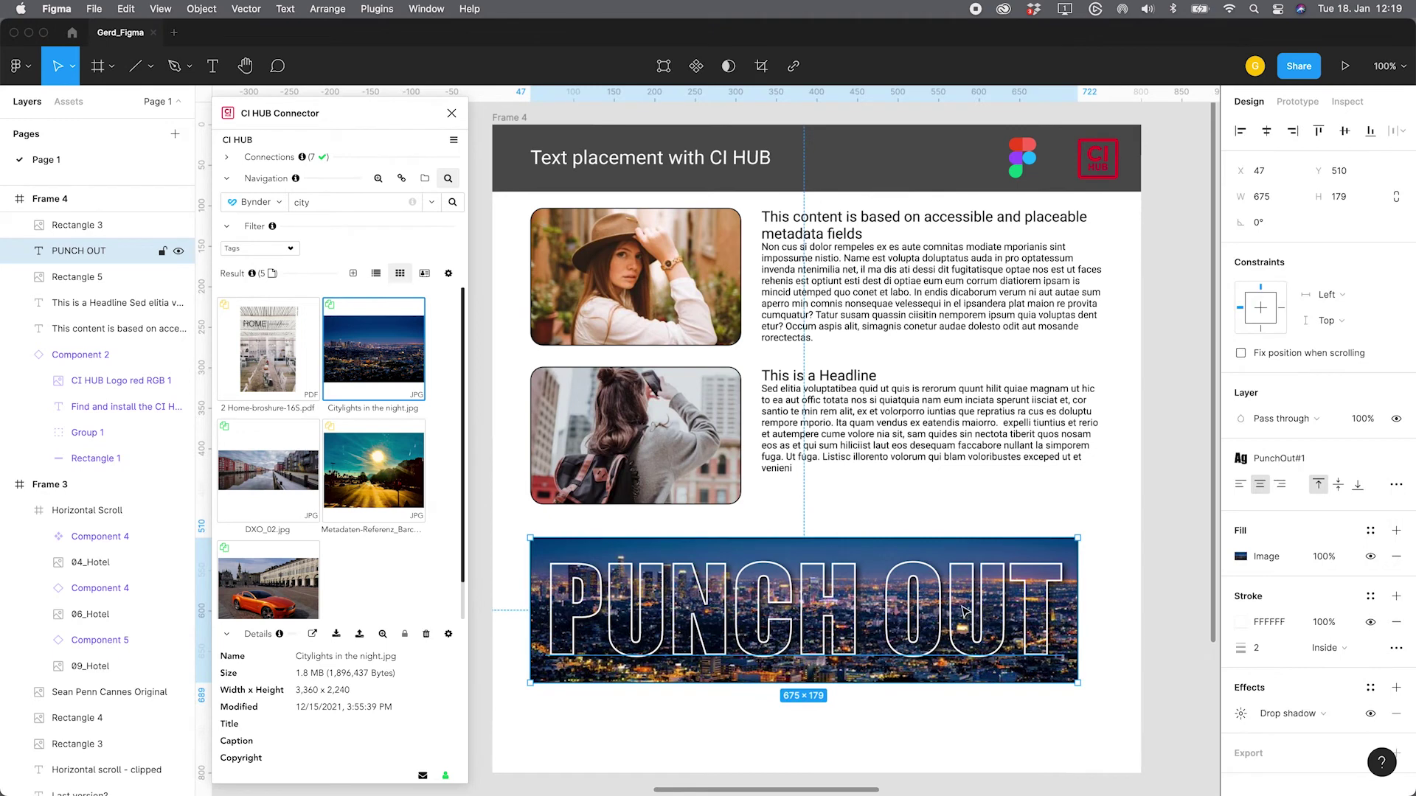
Add a solid FFFCFC fill at 30% opacity over the city-photo fill of the PUNCH OUT text
key(Return)
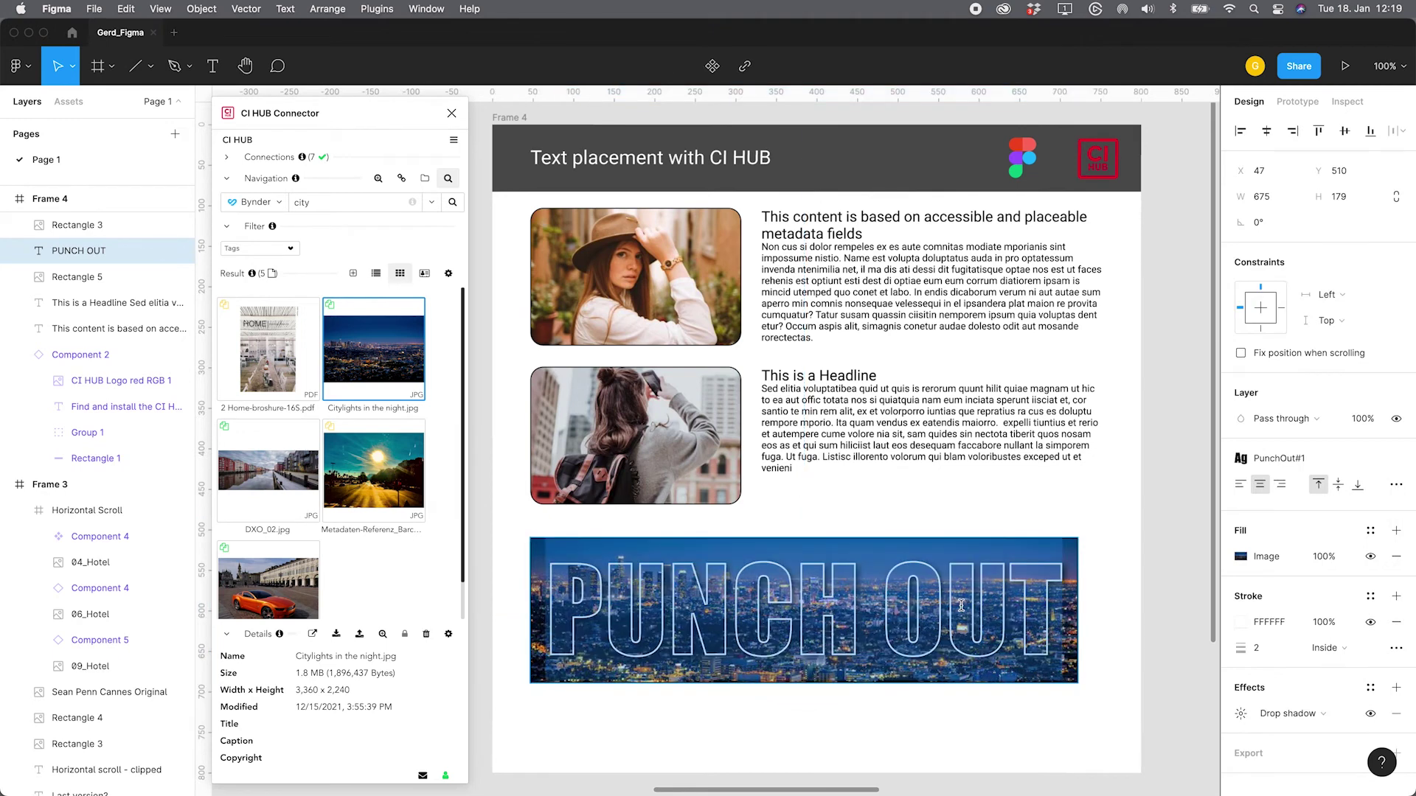
click(1395, 531)
click(1262, 556)
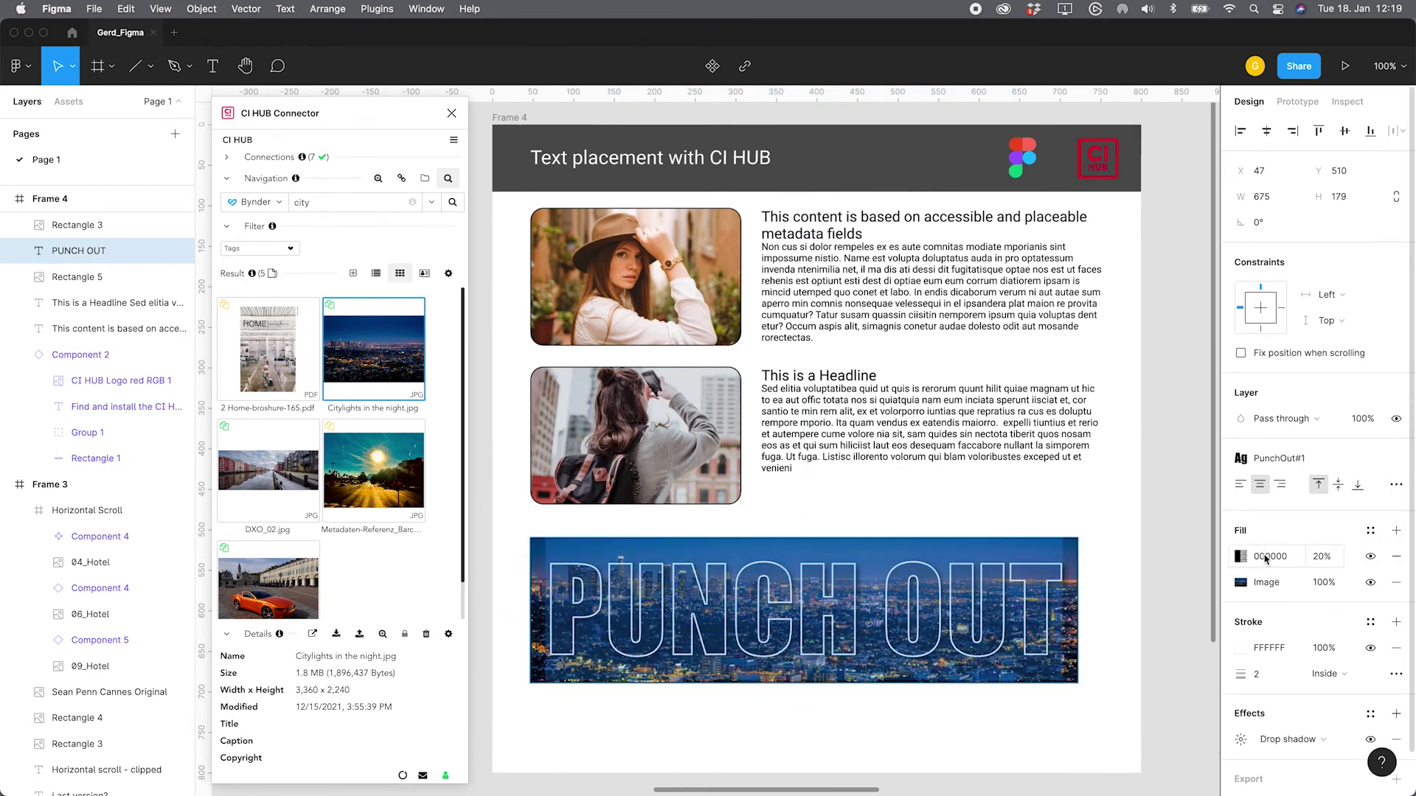
click(1241, 557)
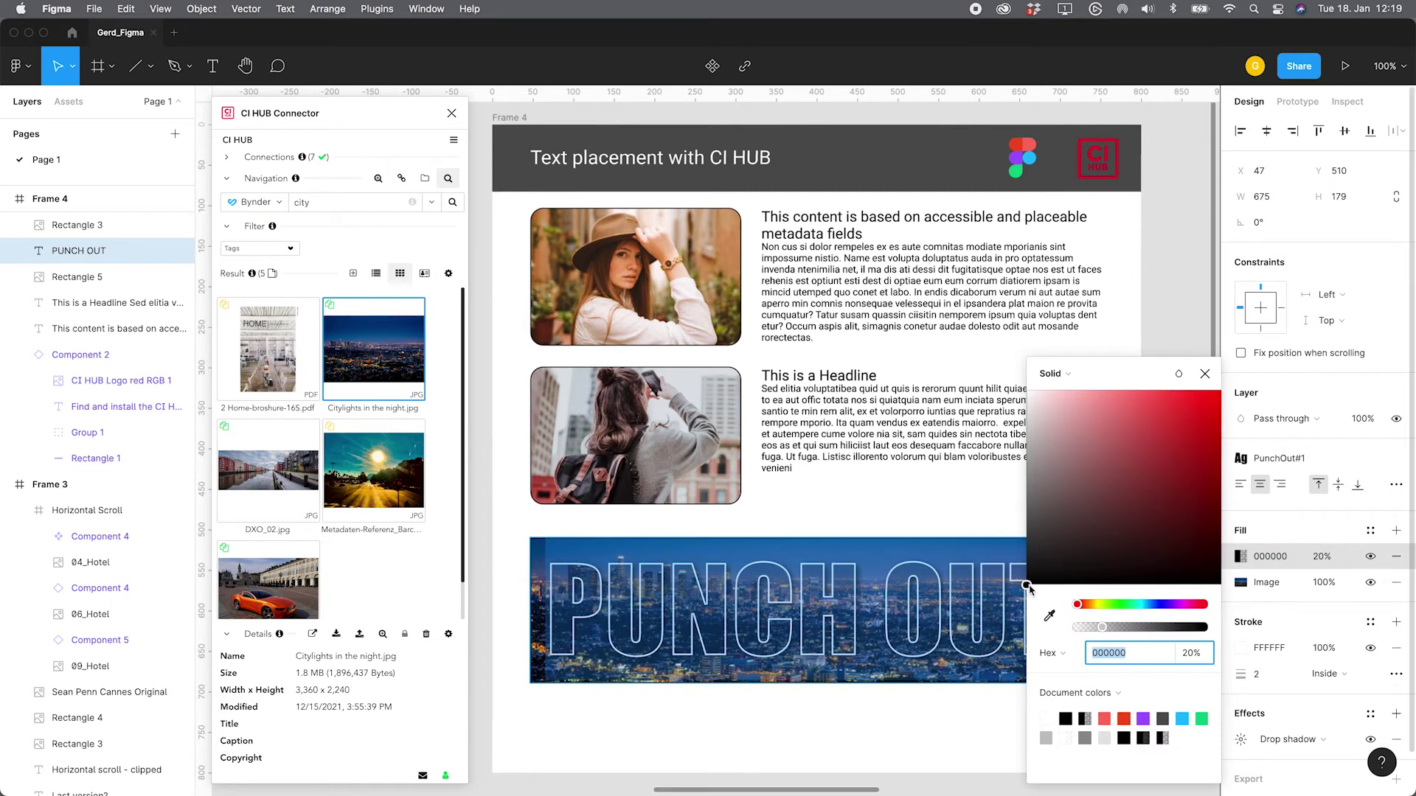
click(1029, 489)
drag(1030, 471, 1029, 391)
mouse_move(1101, 626)
mouse_down()
mouse_move(1083, 629)
mouse_move(1117, 632)
mouse_up()
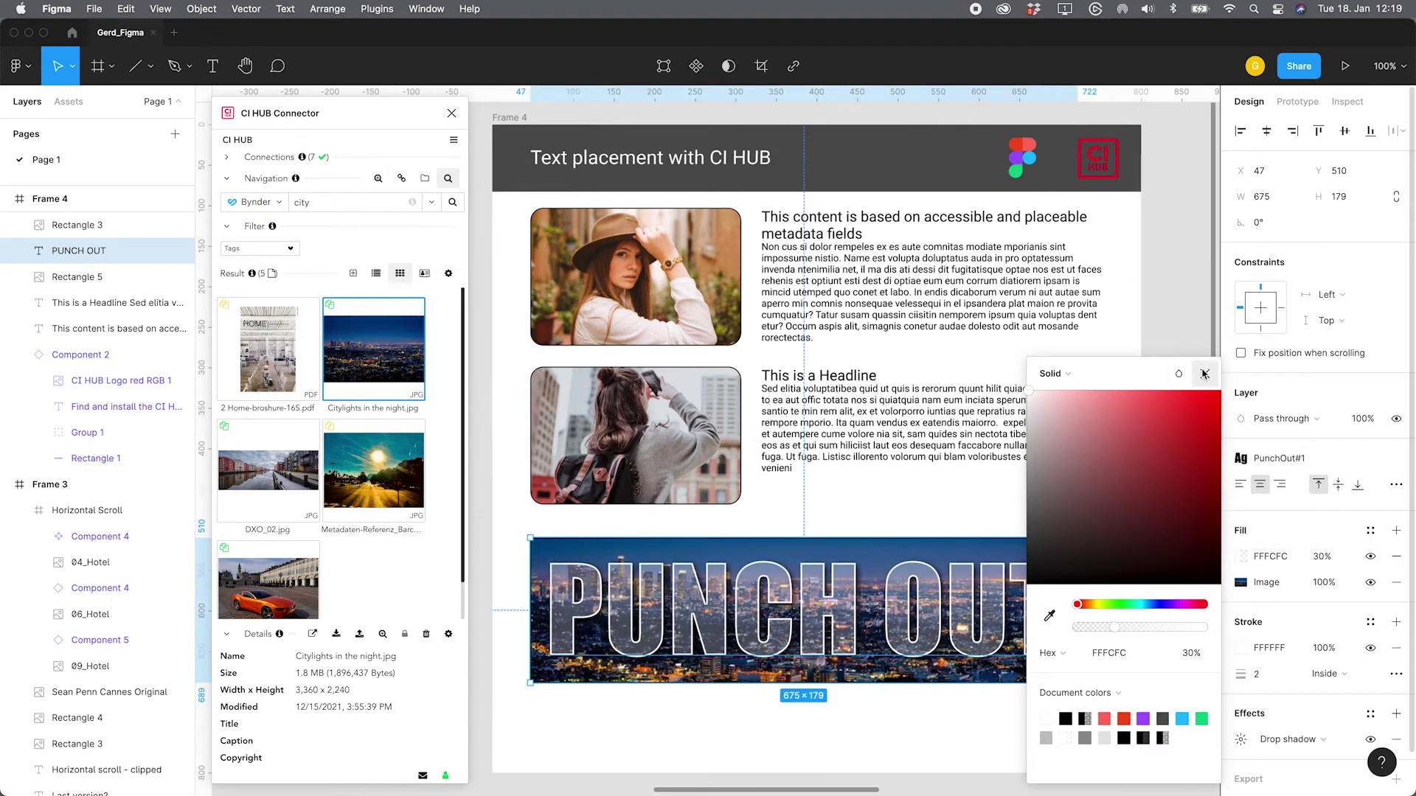
click(1204, 374)
click(1184, 369)
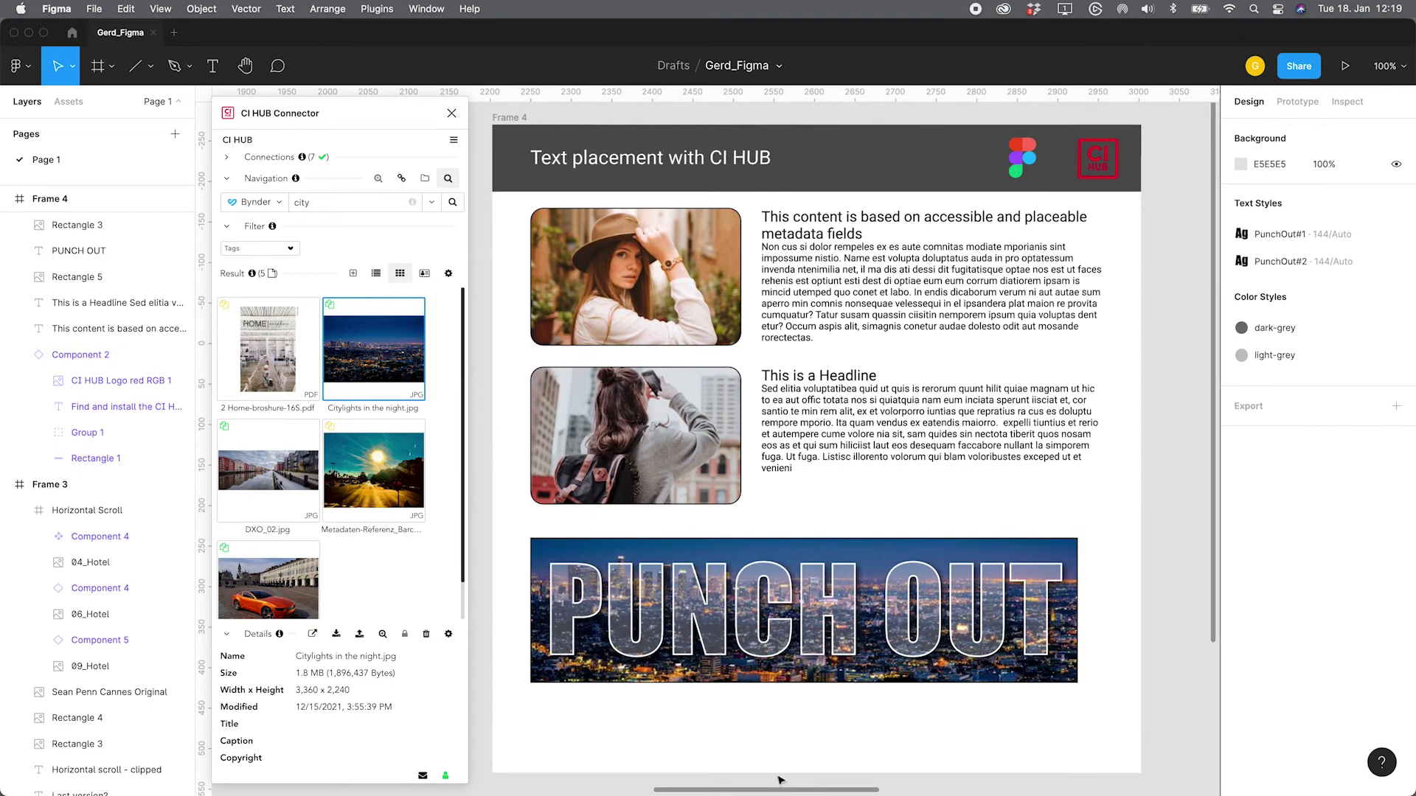
Scroll to Frame 5 and inspect each of the three Article N° 1 cards
scroll(727, 503, right, 5)
scroll(726, 503, right, 6)
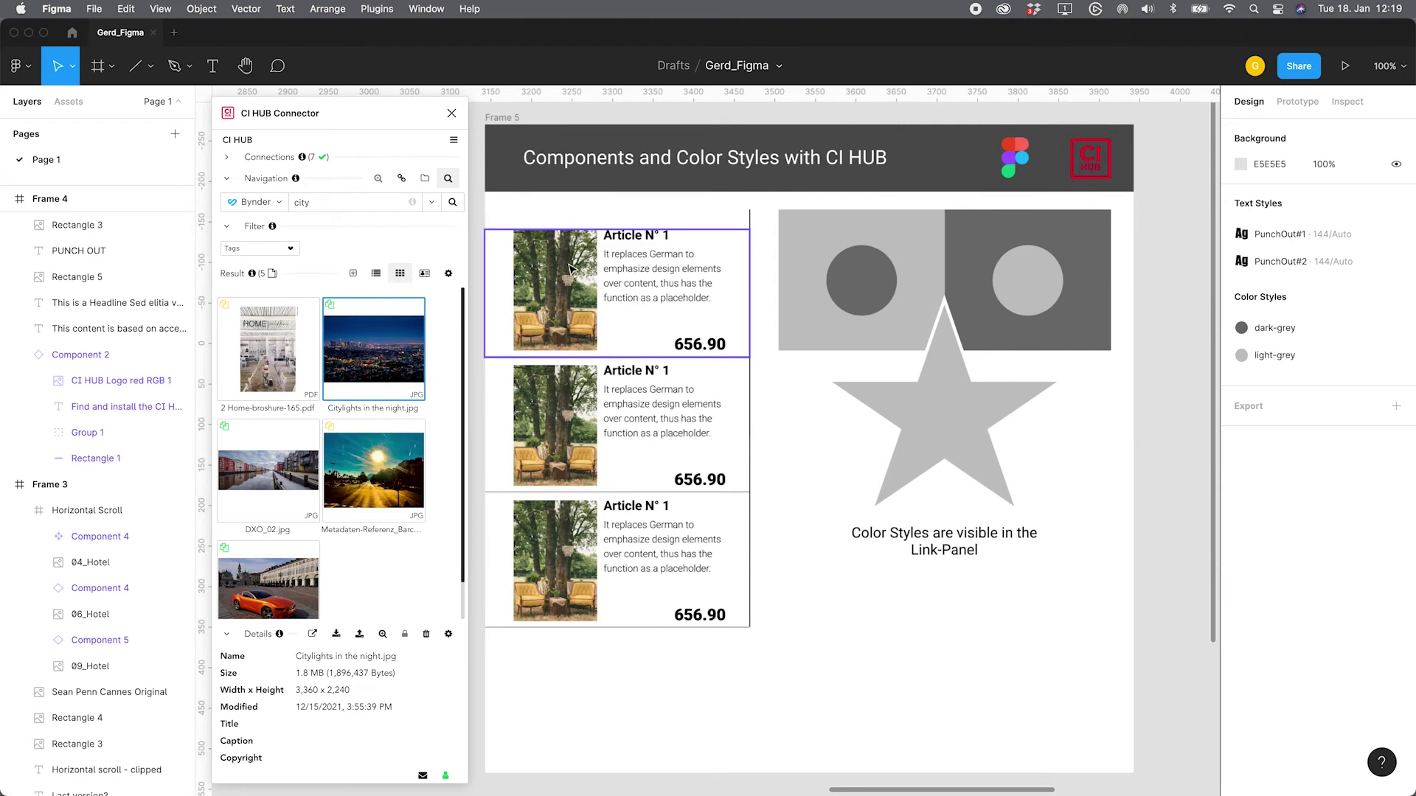
click(606, 303)
click(490, 402)
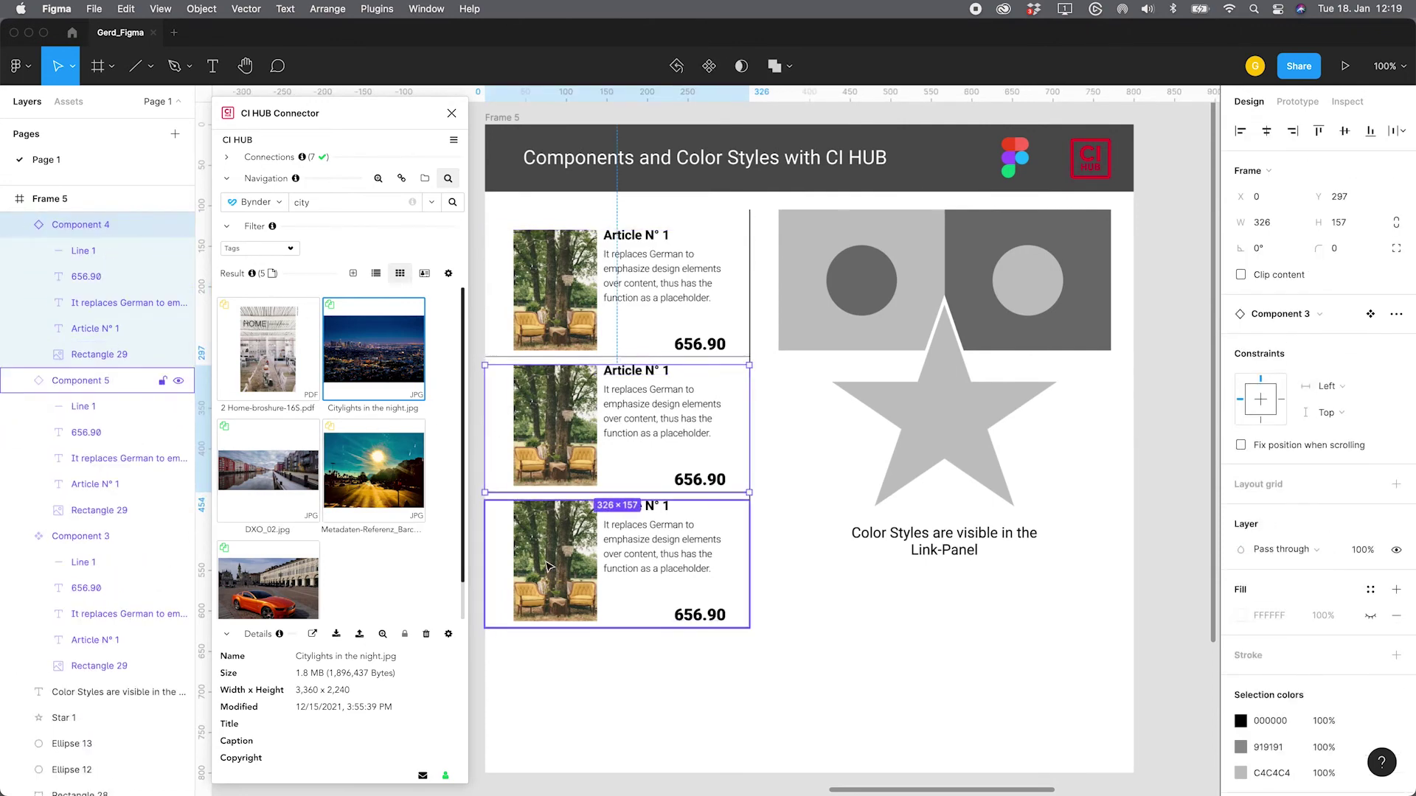
click(80, 381)
click(861, 624)
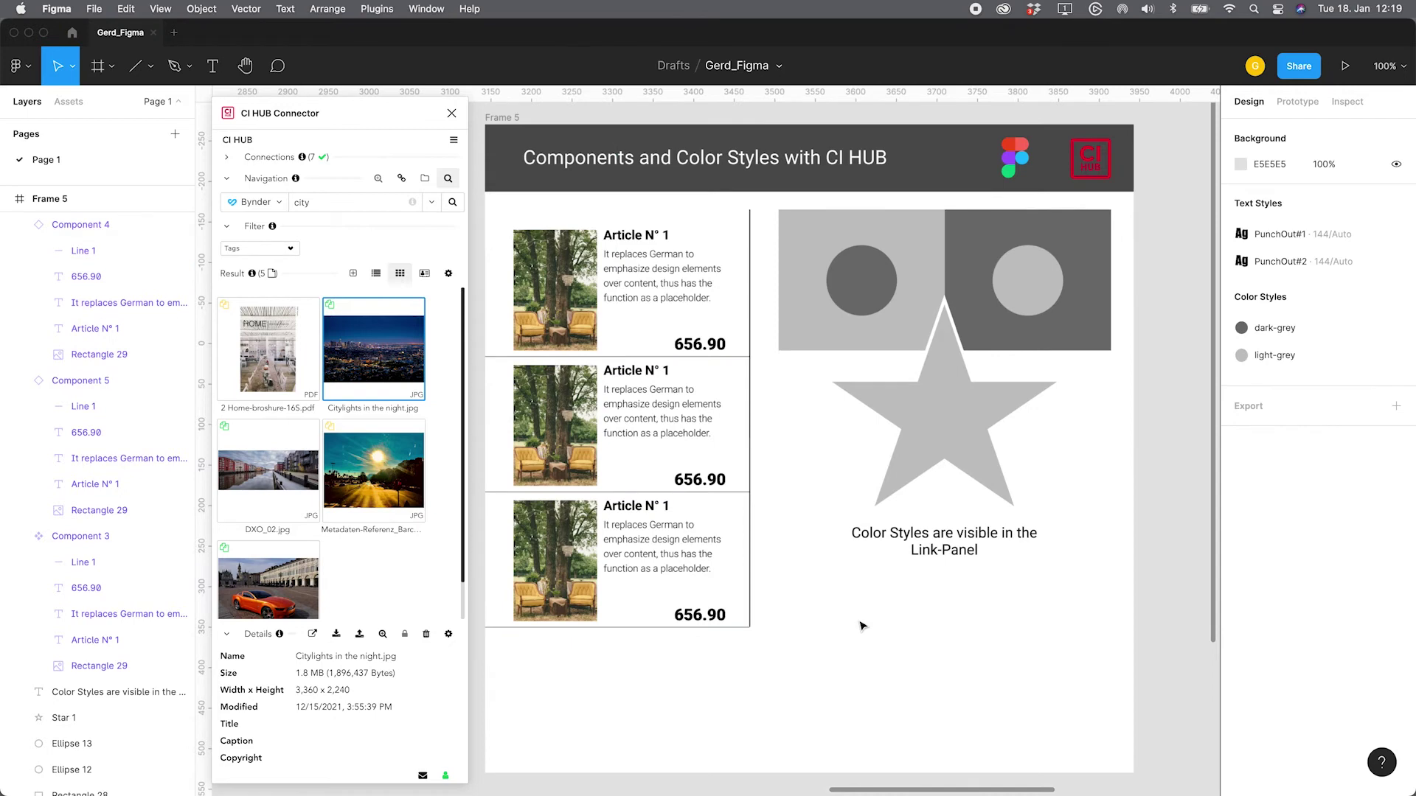
Put the Citylights city-night photo into the article card images, then browse the Bynder folders
double_click(544, 304)
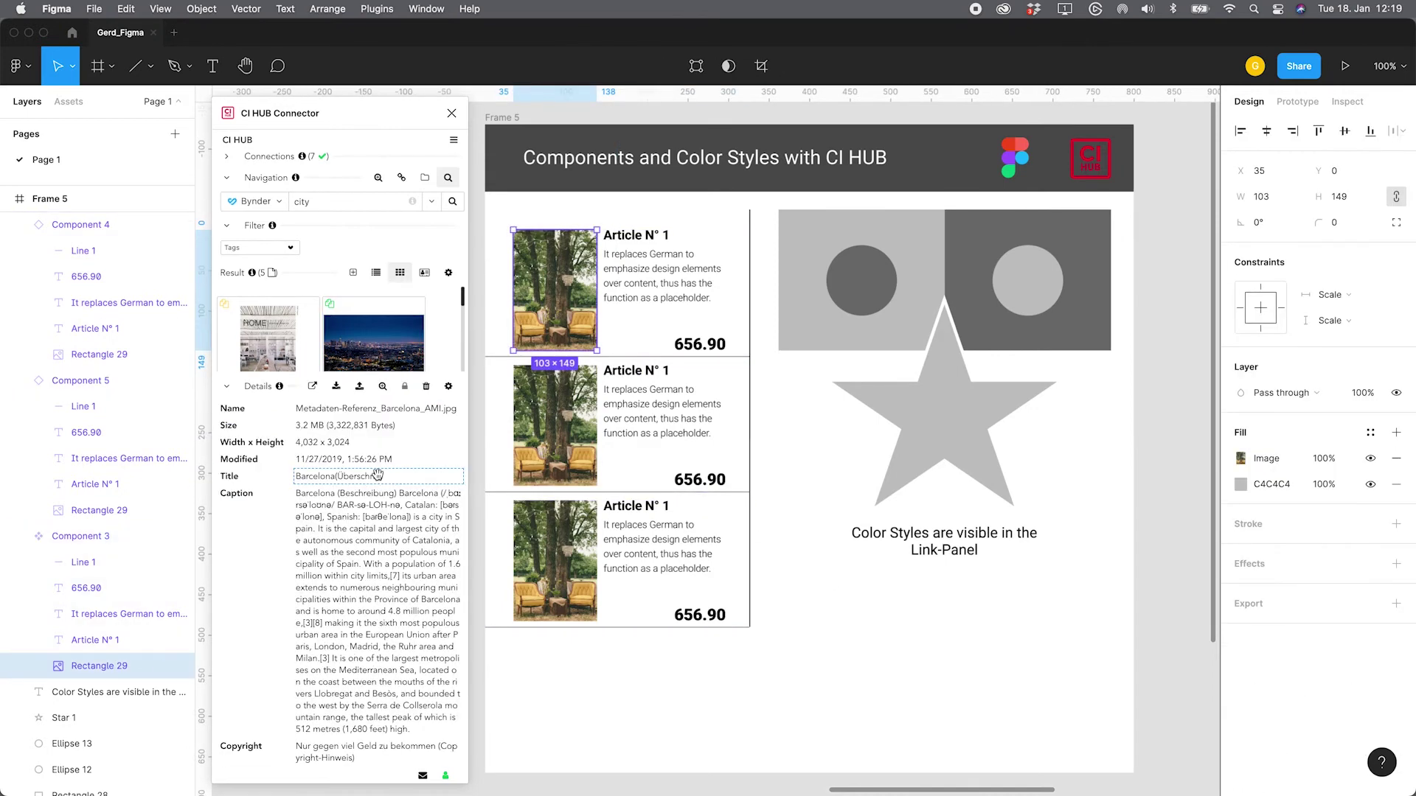
right_click(346, 337)
click(332, 371)
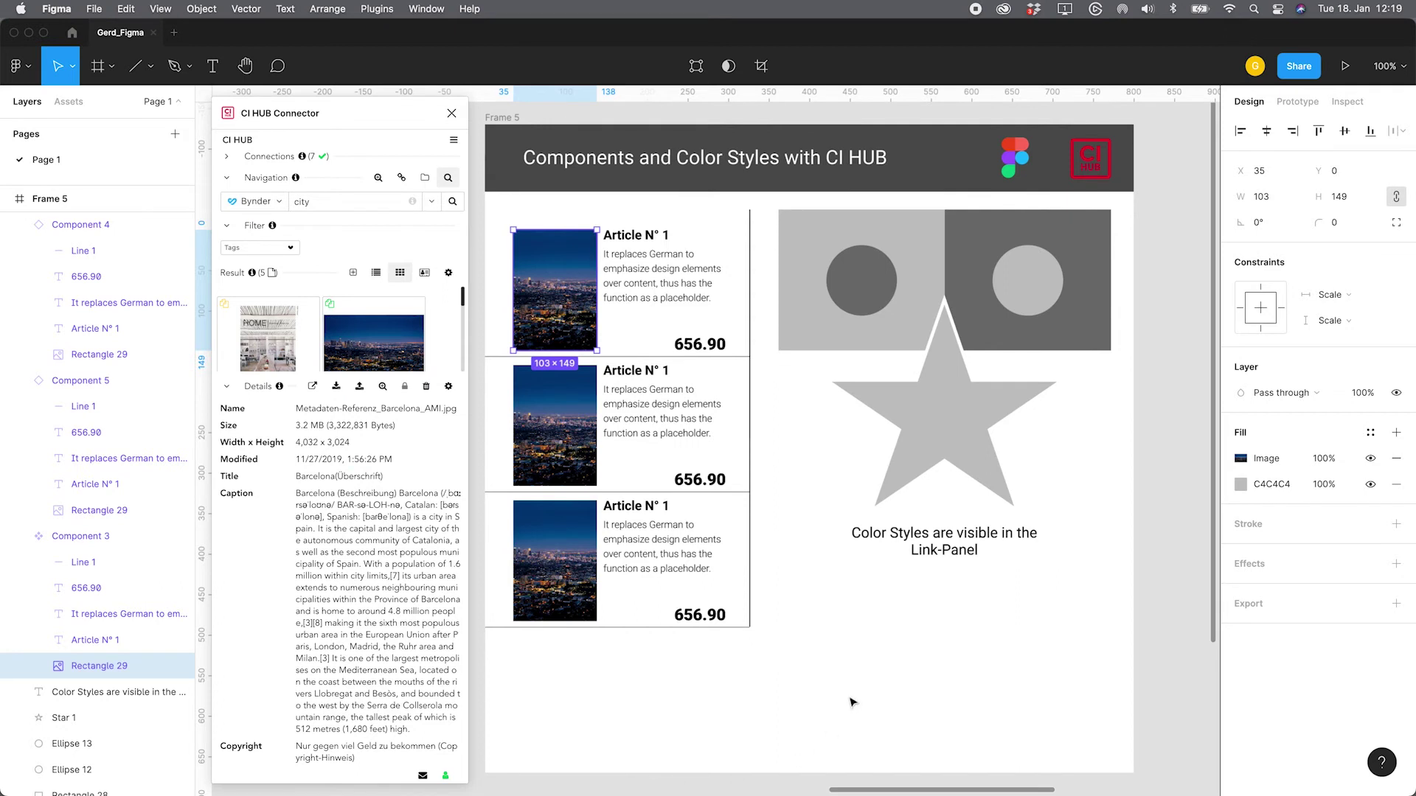
click(824, 608)
click(425, 179)
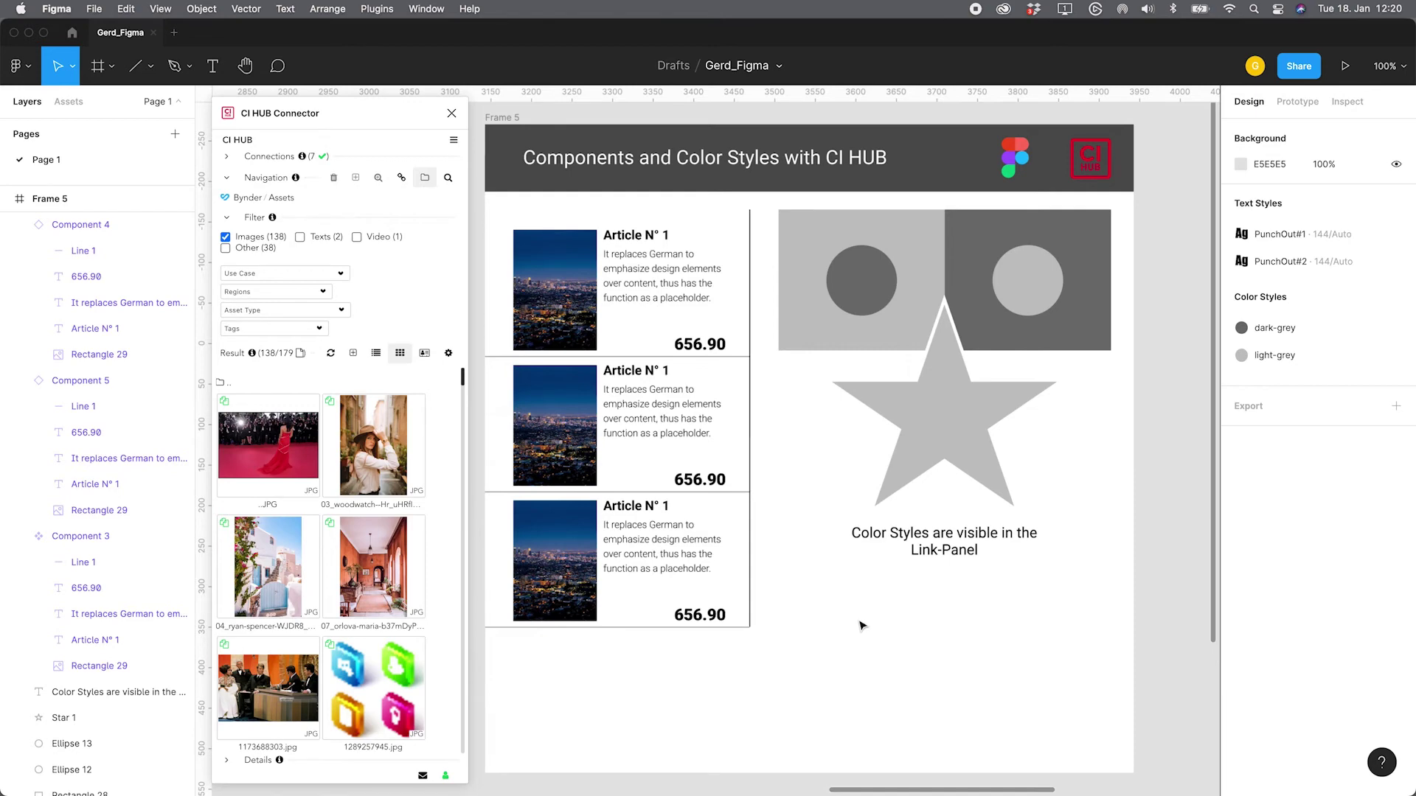
Add the Citylights in the night photo as fill to the dark-grey circle shapes
click(815, 317)
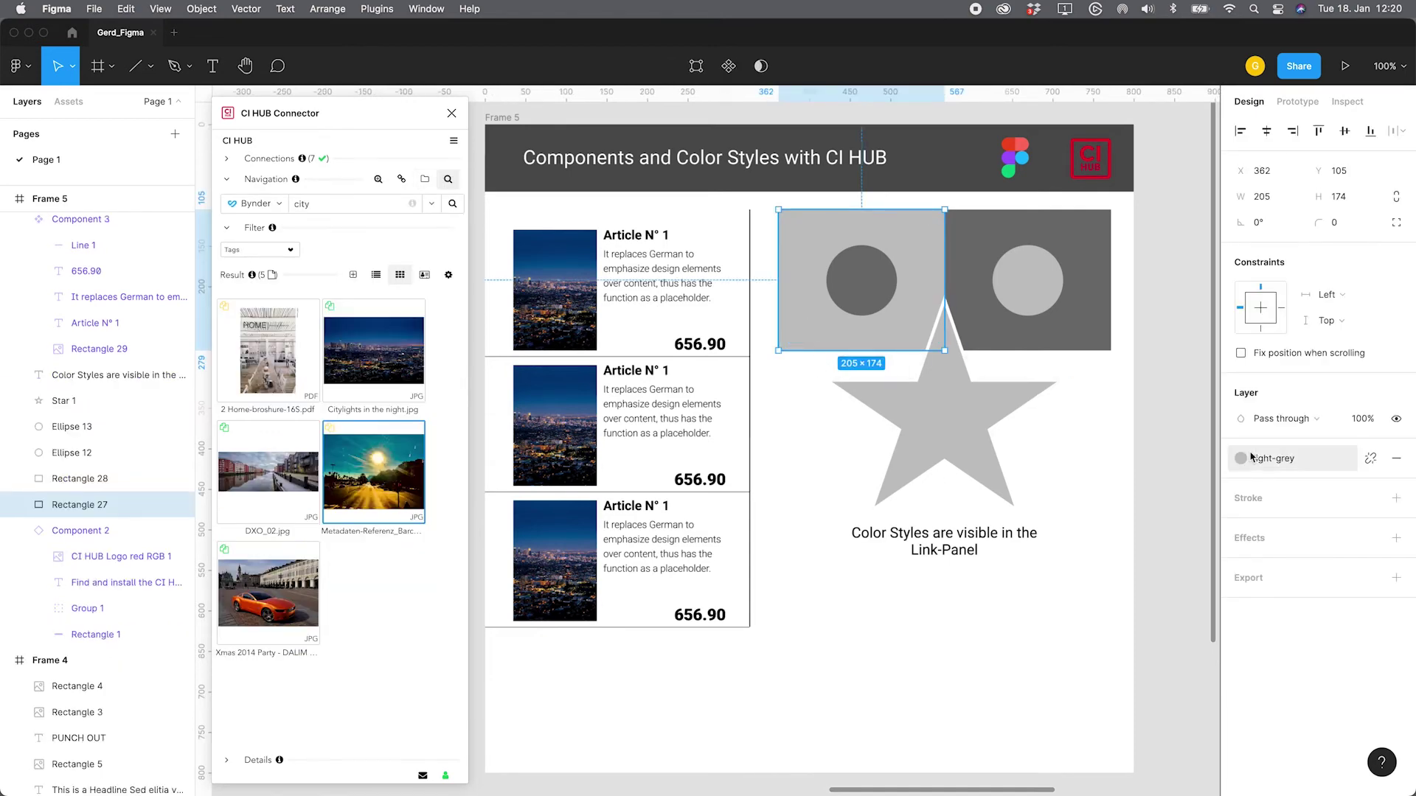
click(859, 280)
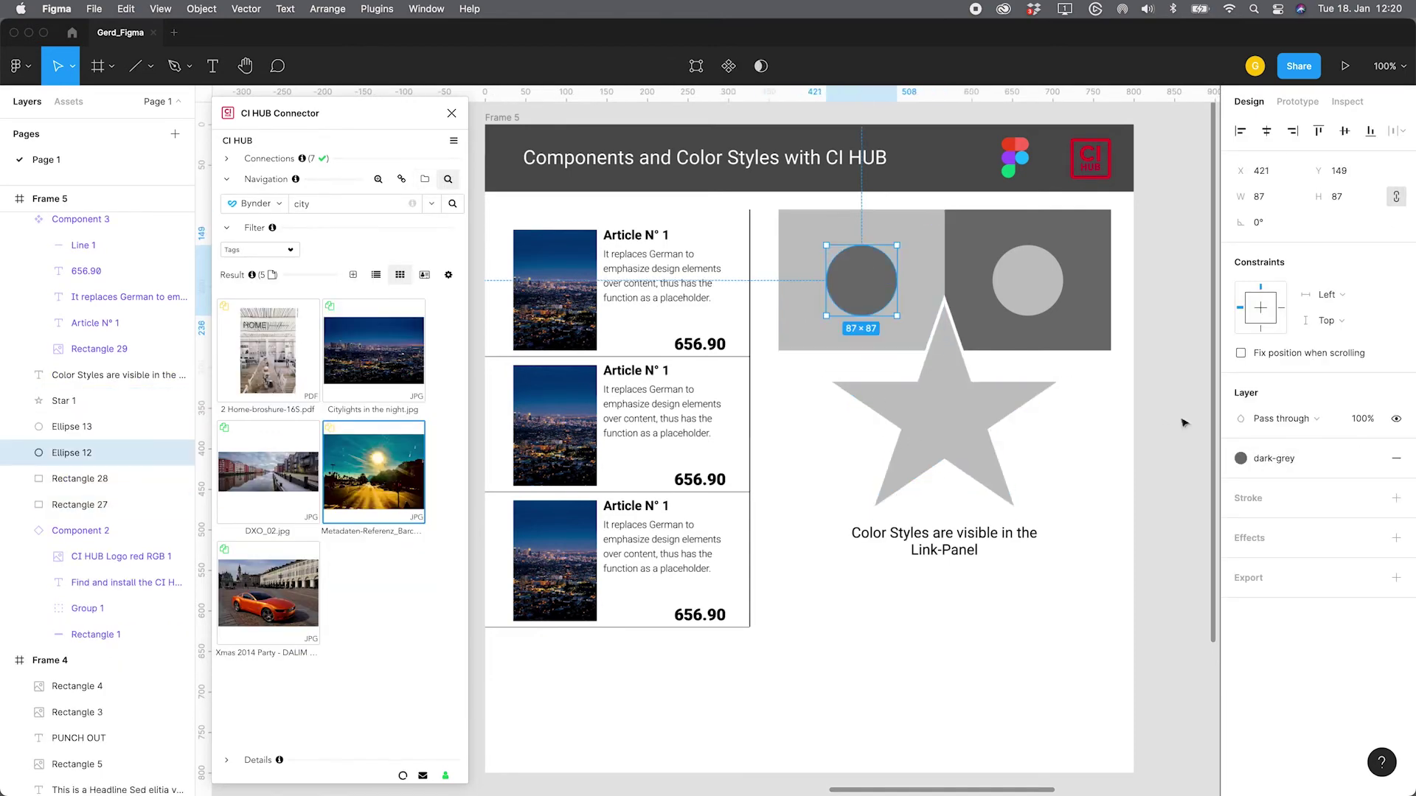
right_click(389, 352)
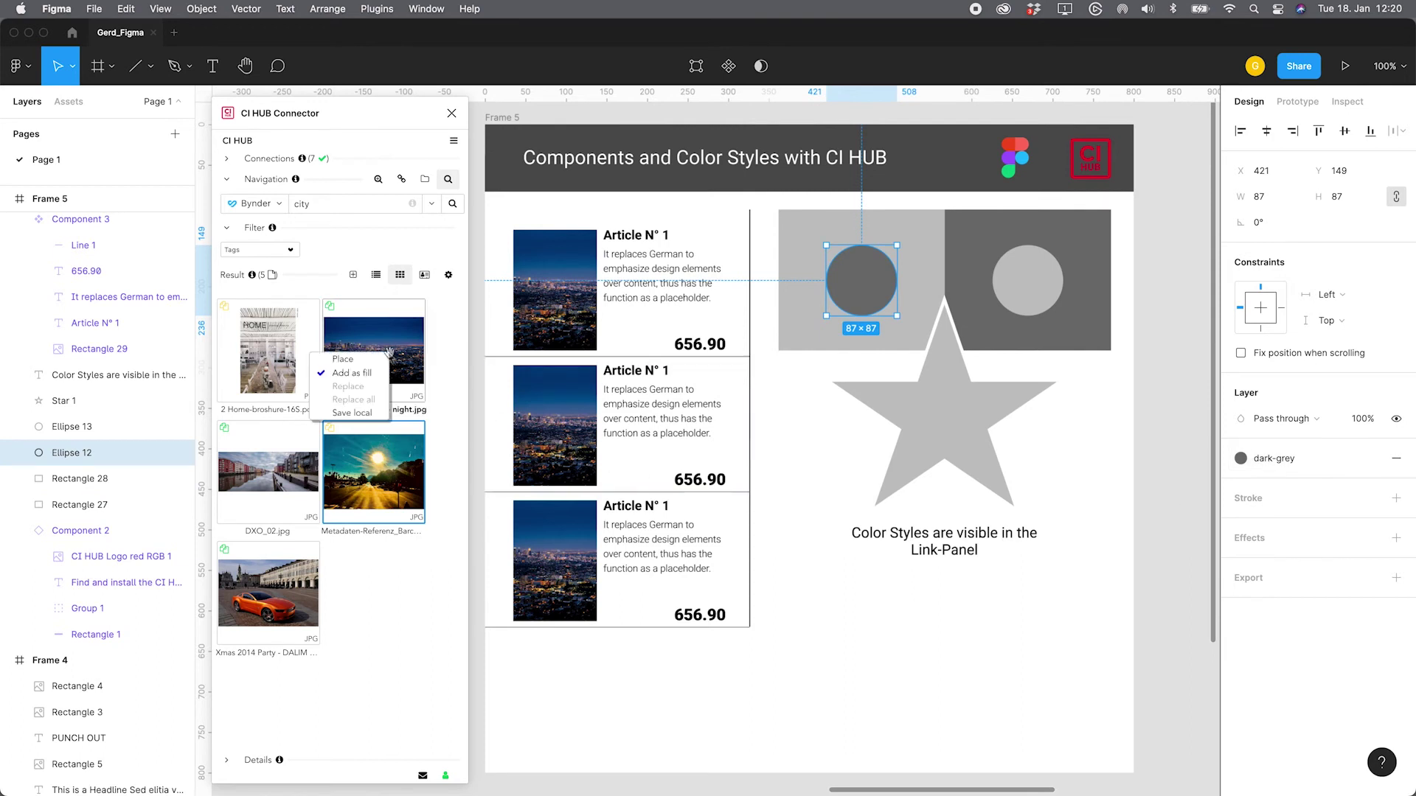
click(352, 372)
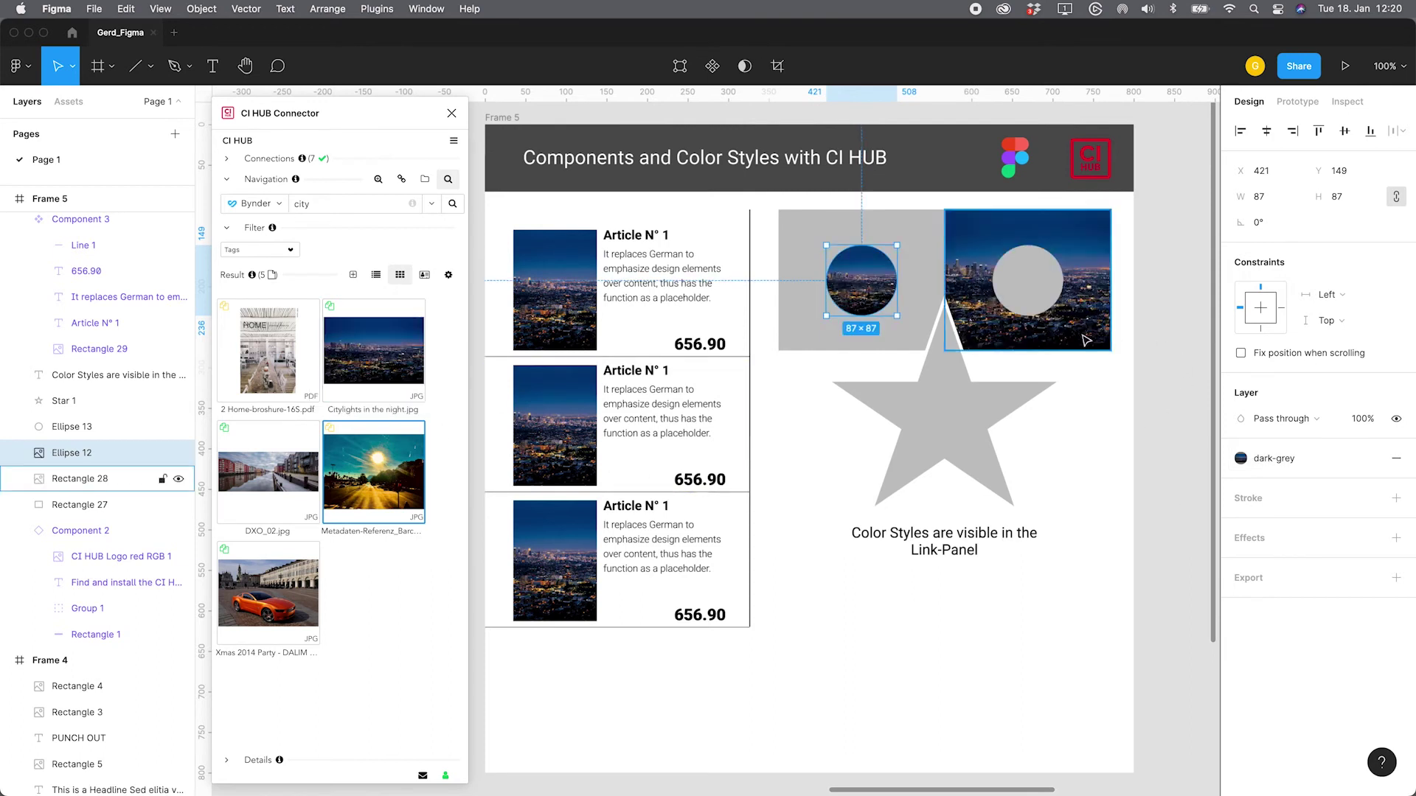
click(1095, 421)
Add the Xmas 2014 Party orange-car photo as fill to the light-grey star, then list linked assets
click(938, 427)
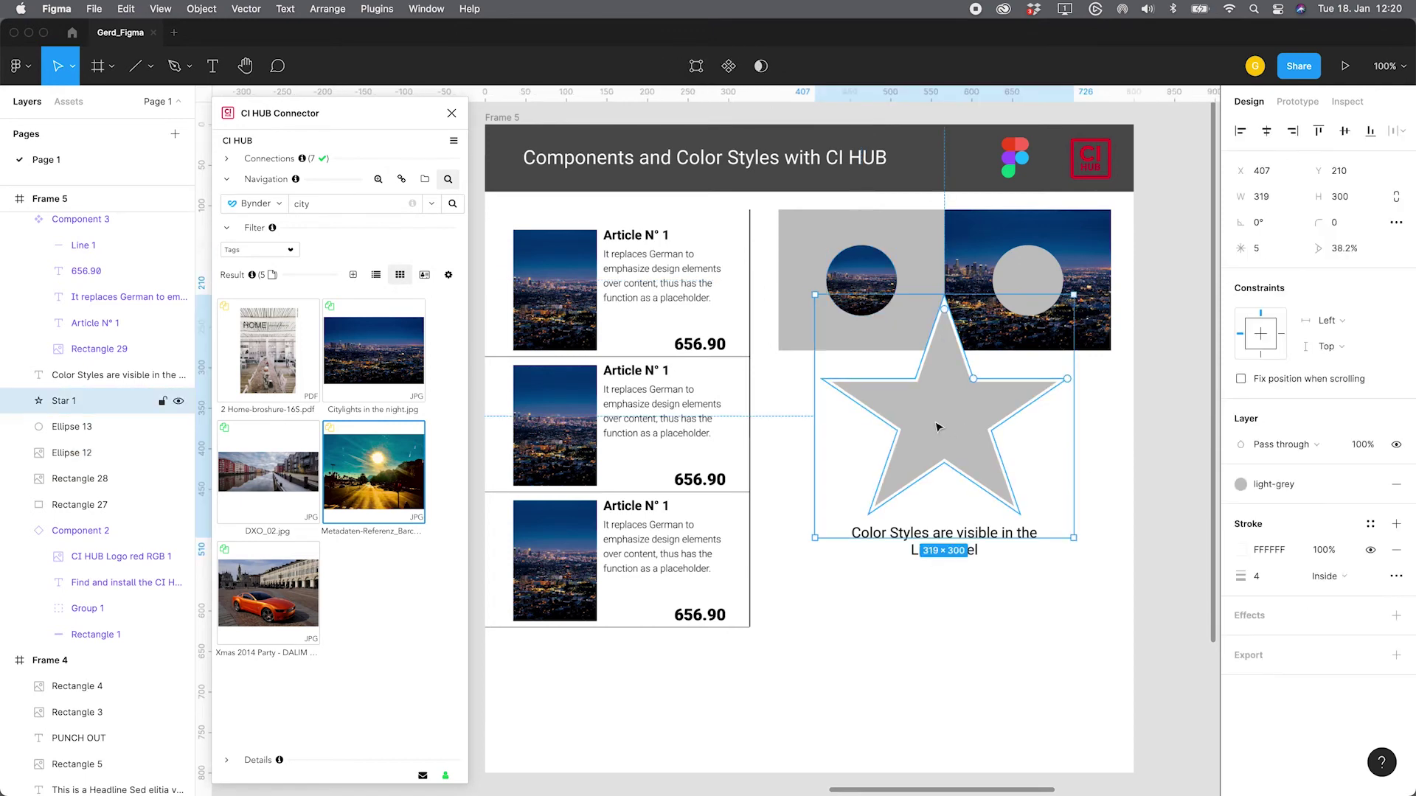
right_click(269, 571)
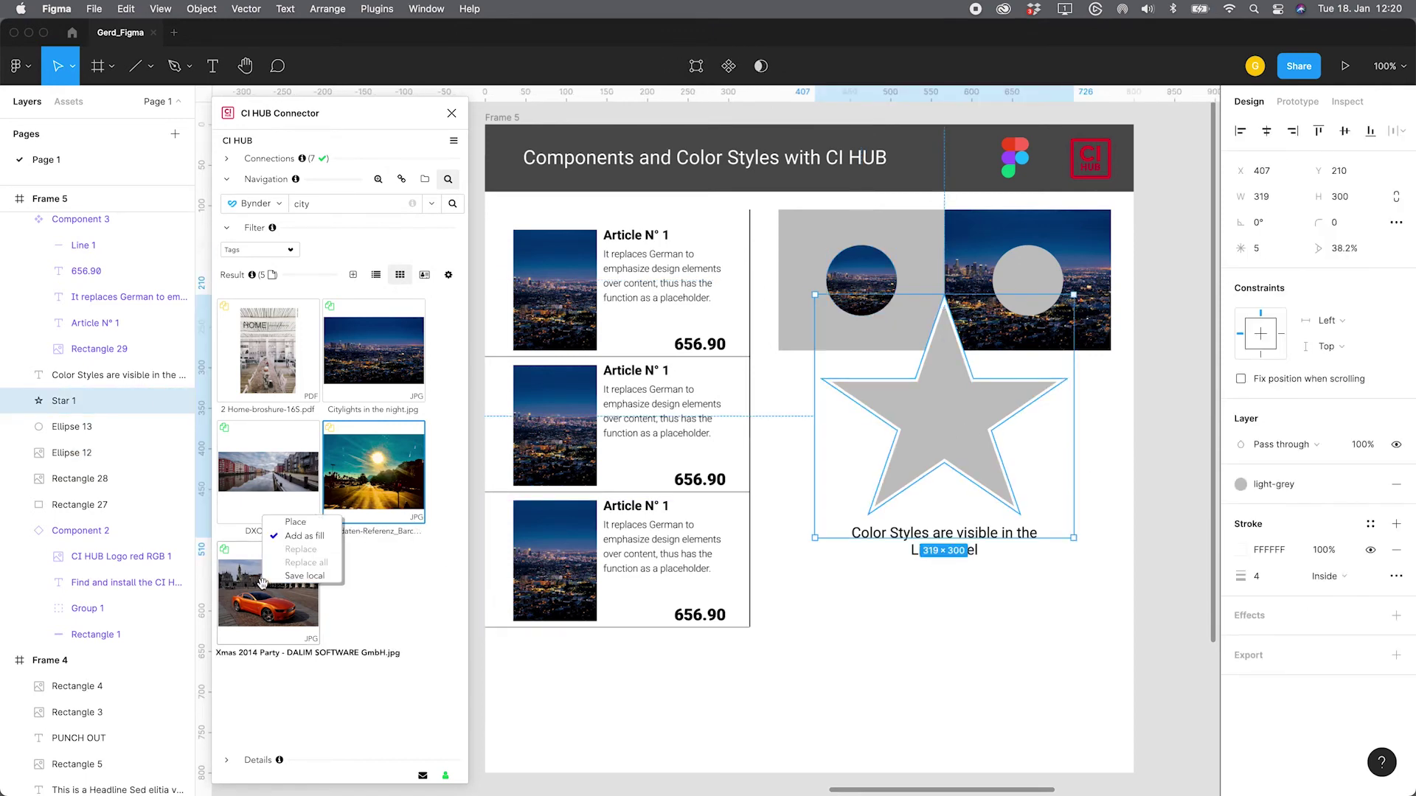
click(287, 542)
click(992, 655)
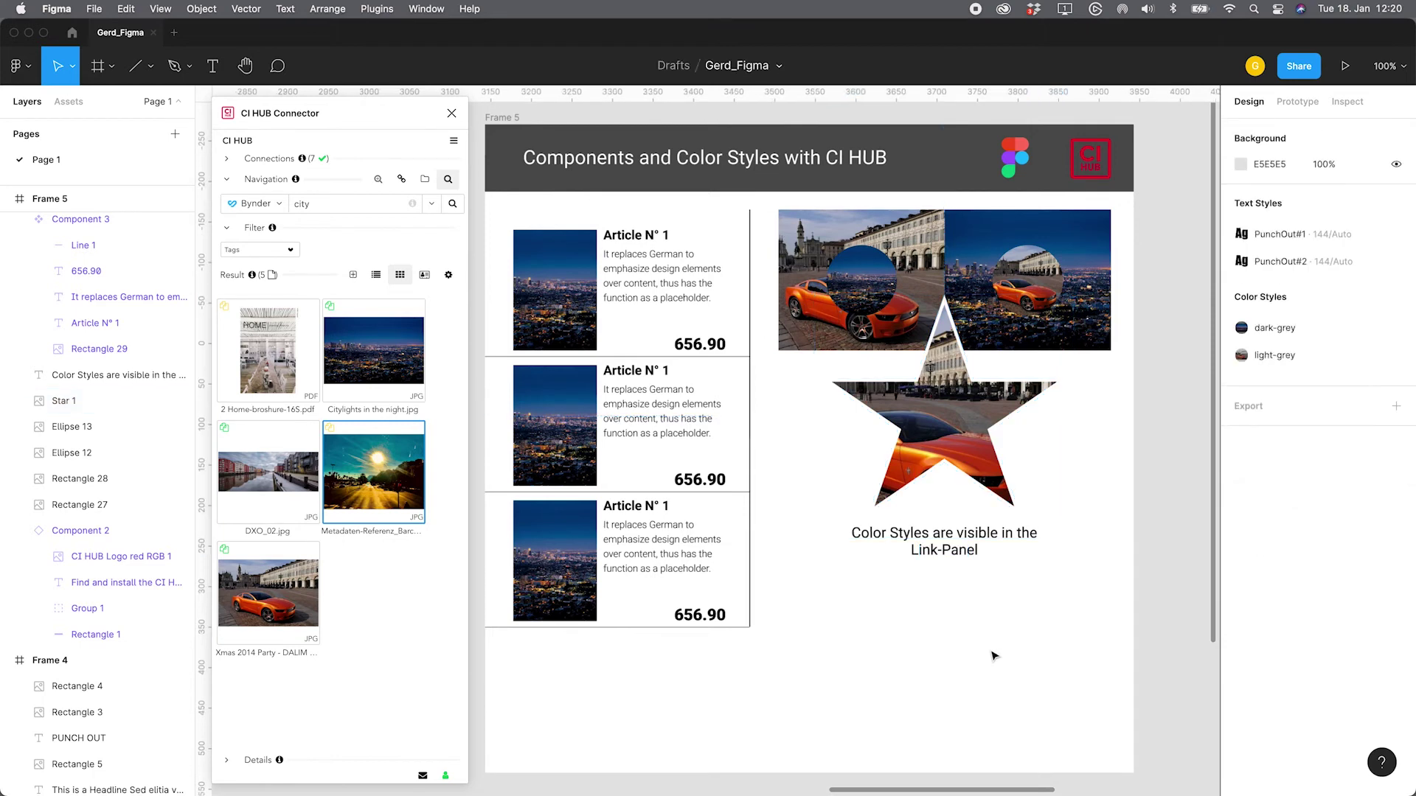
click(1297, 328)
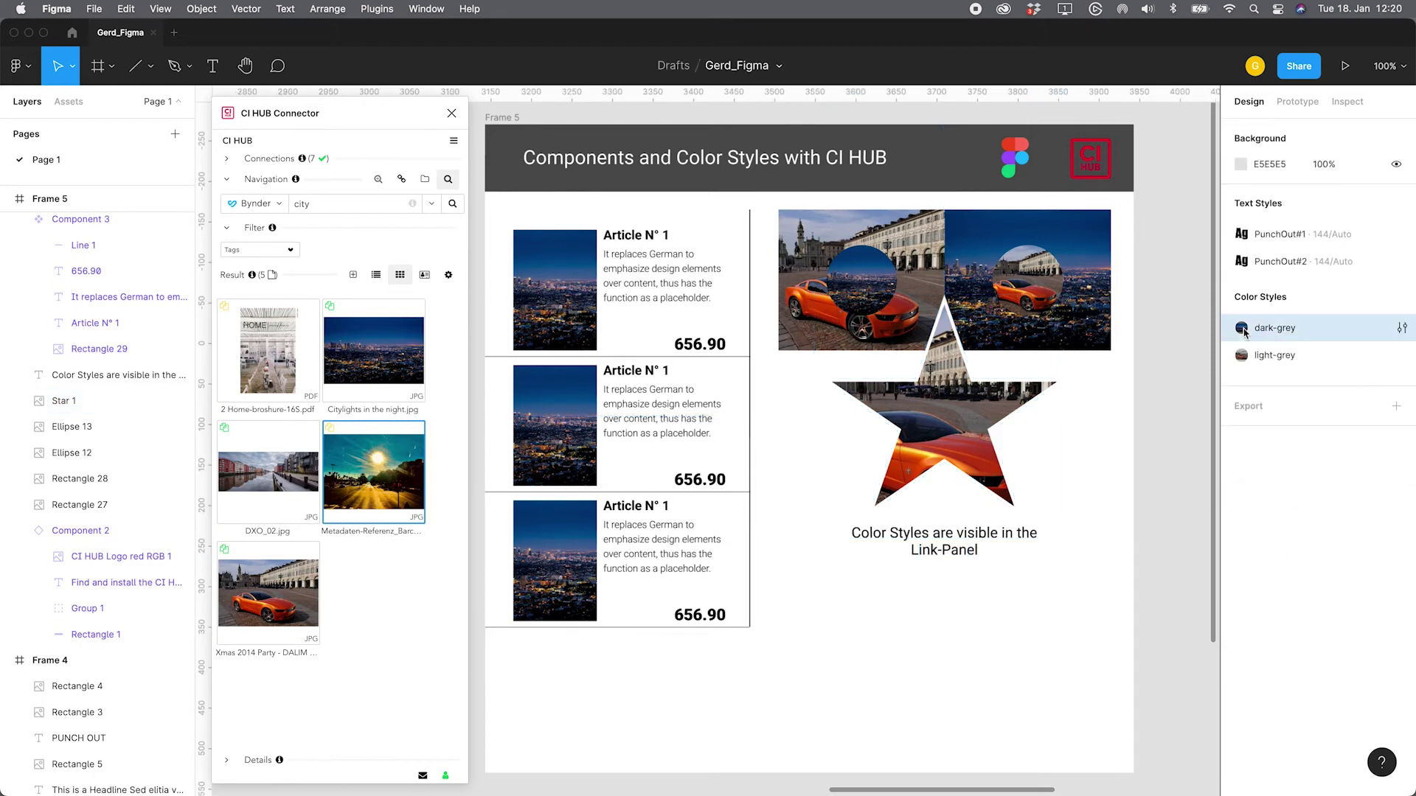
click(399, 179)
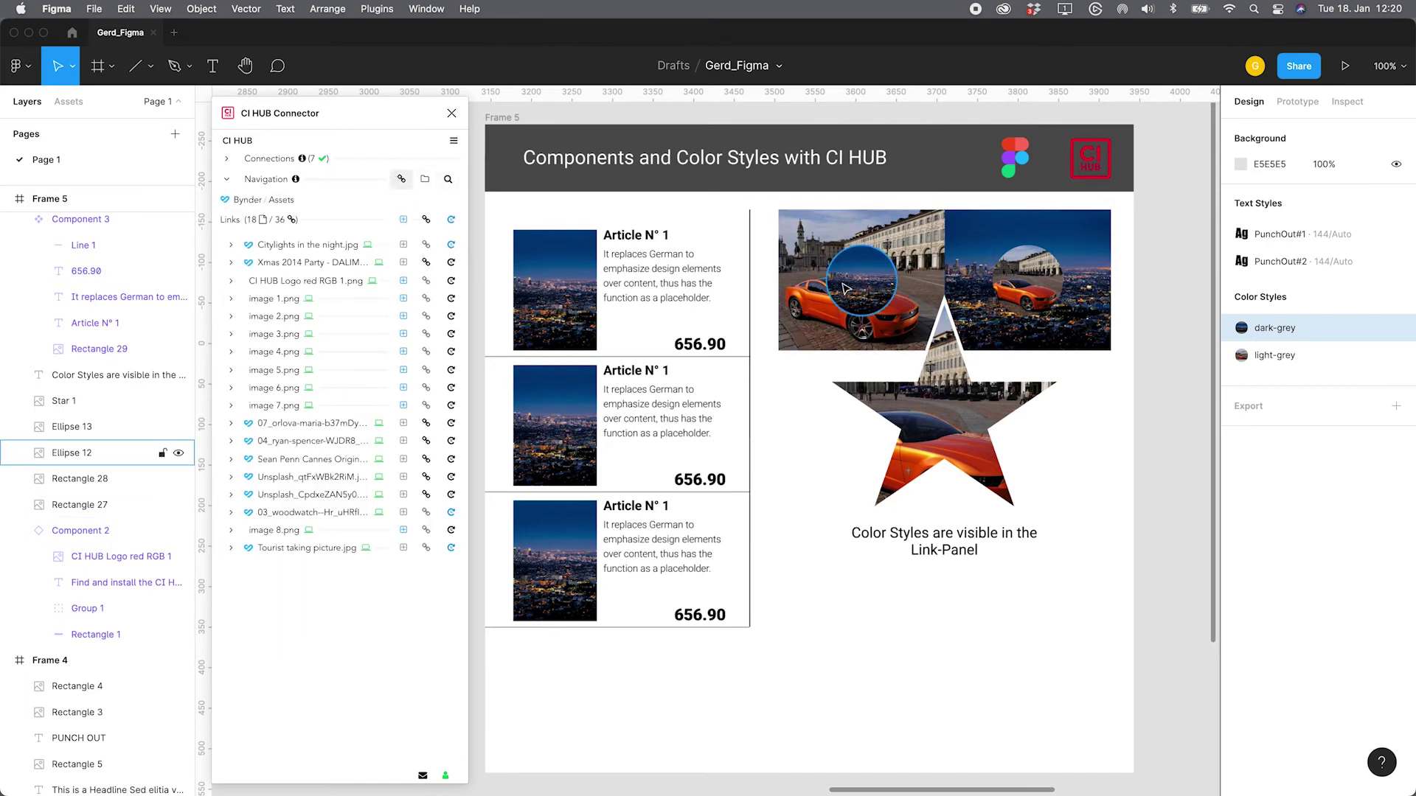
Expand the Citylights link details and locate the dark-grey style that uses it
click(307, 245)
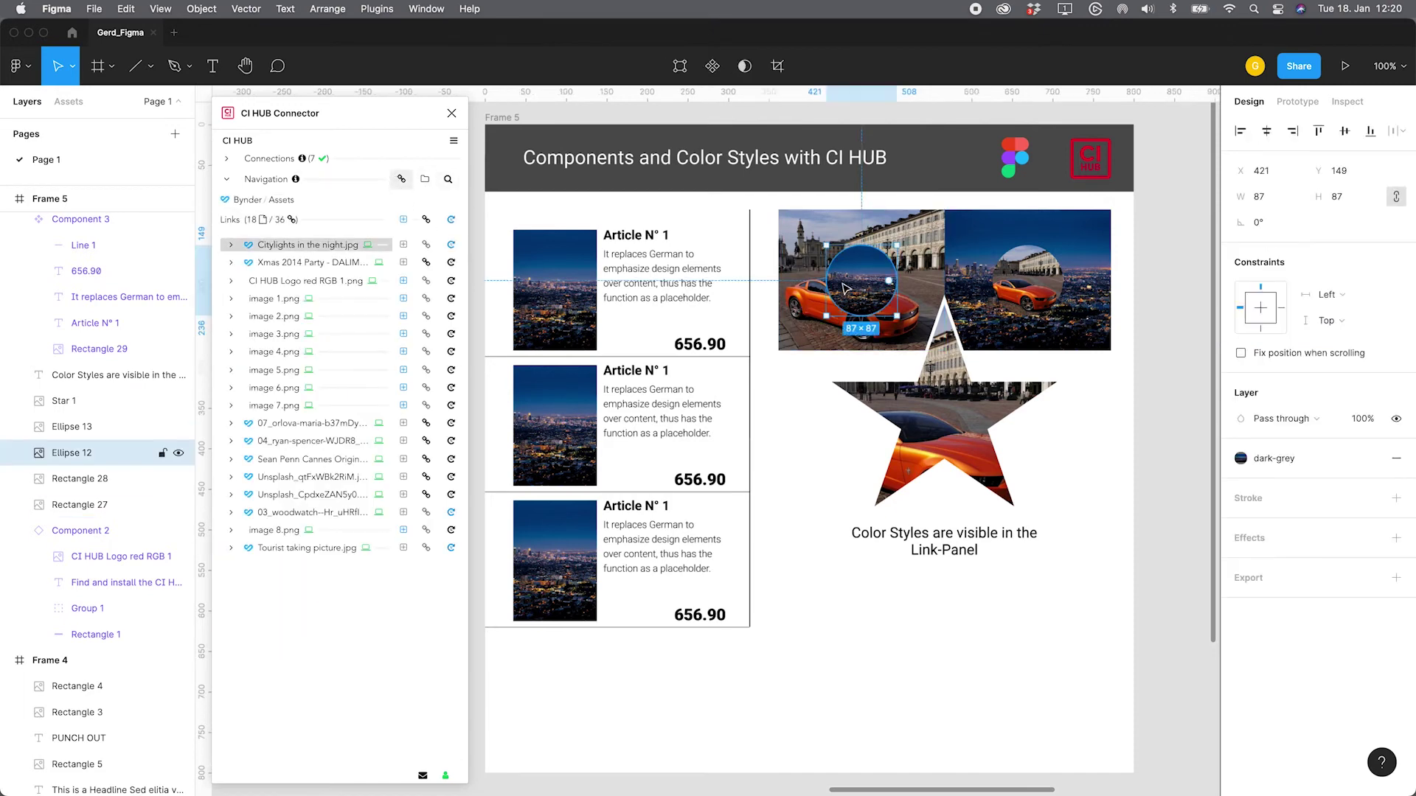
click(230, 245)
click(367, 357)
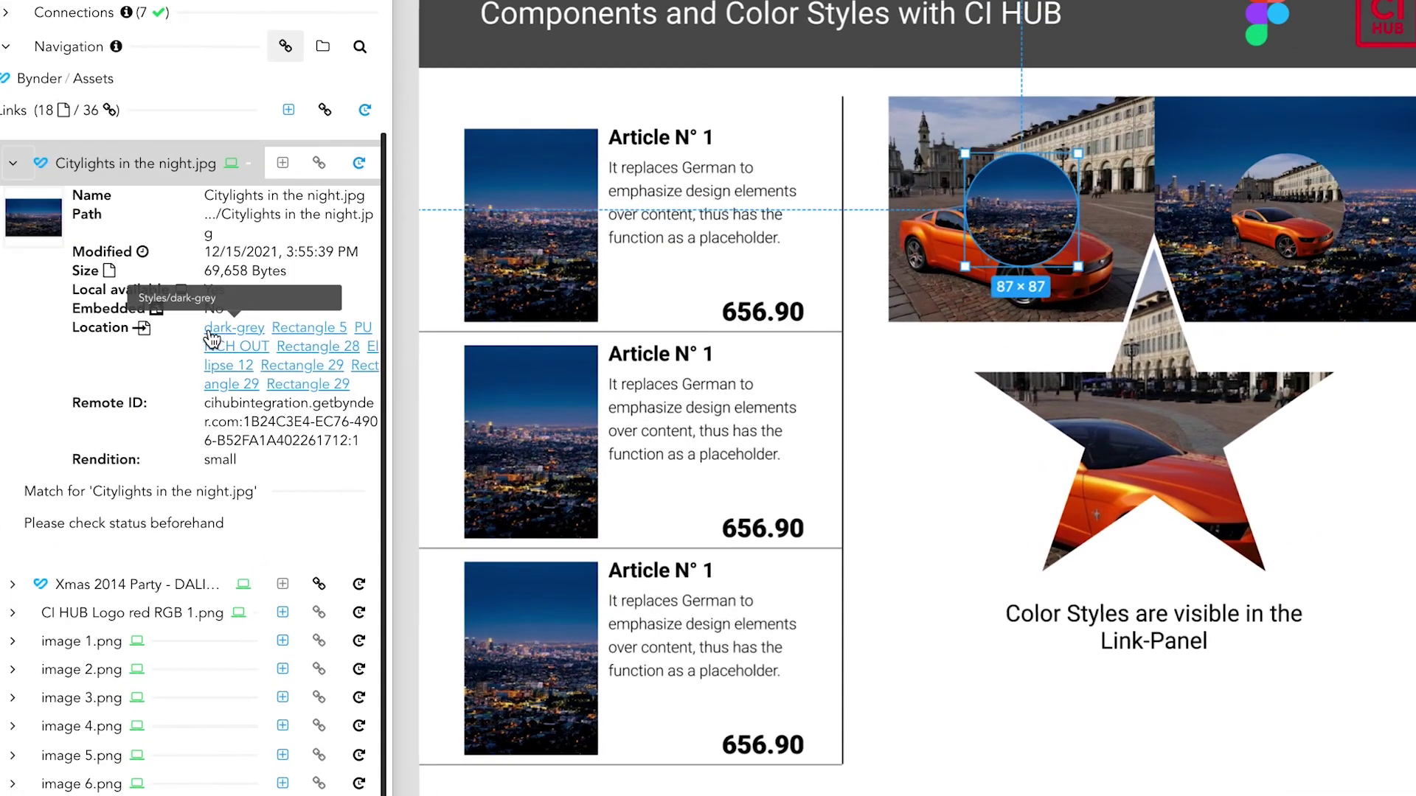
click(940, 311)
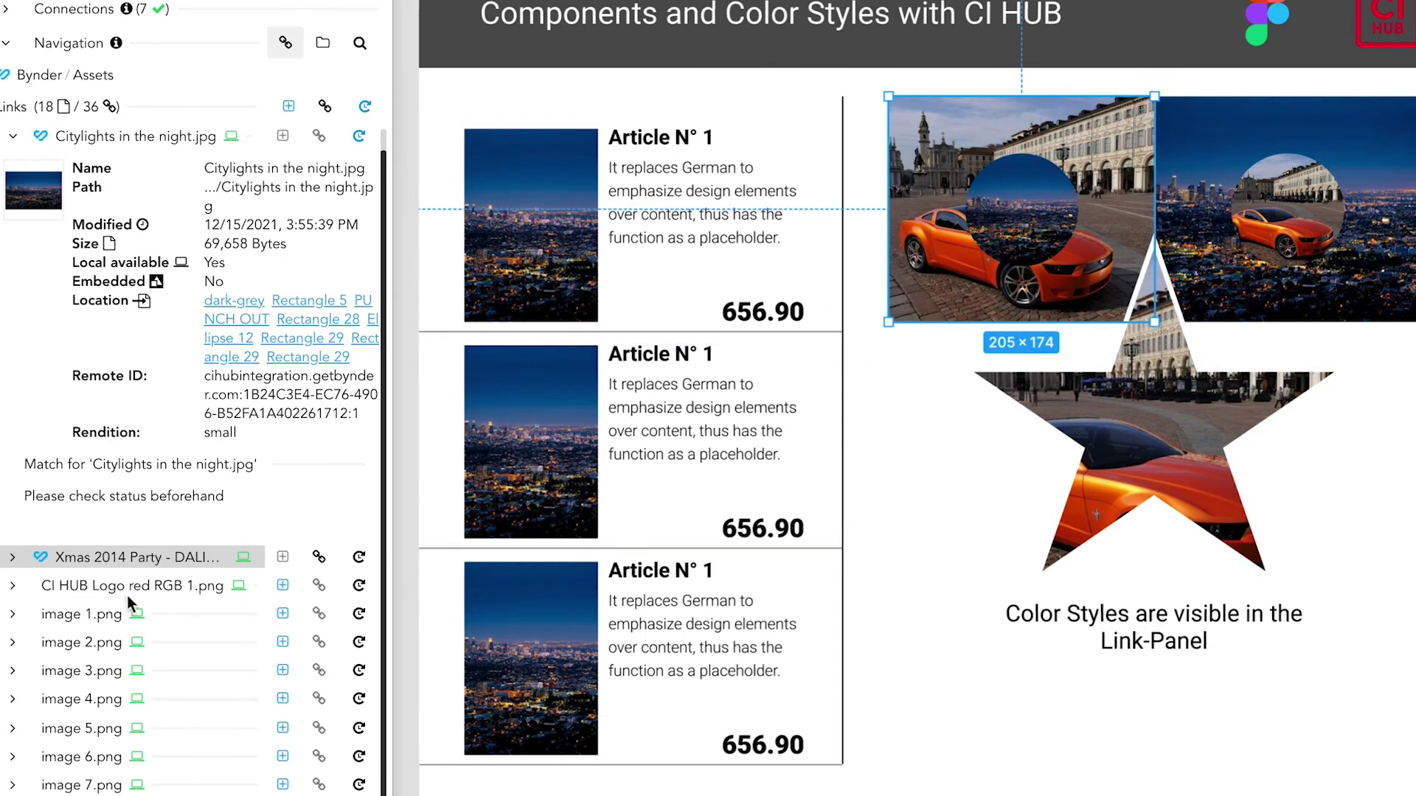
Expand the Xmas 2014 Party link details and locate the light-grey style that uses it
click(12, 559)
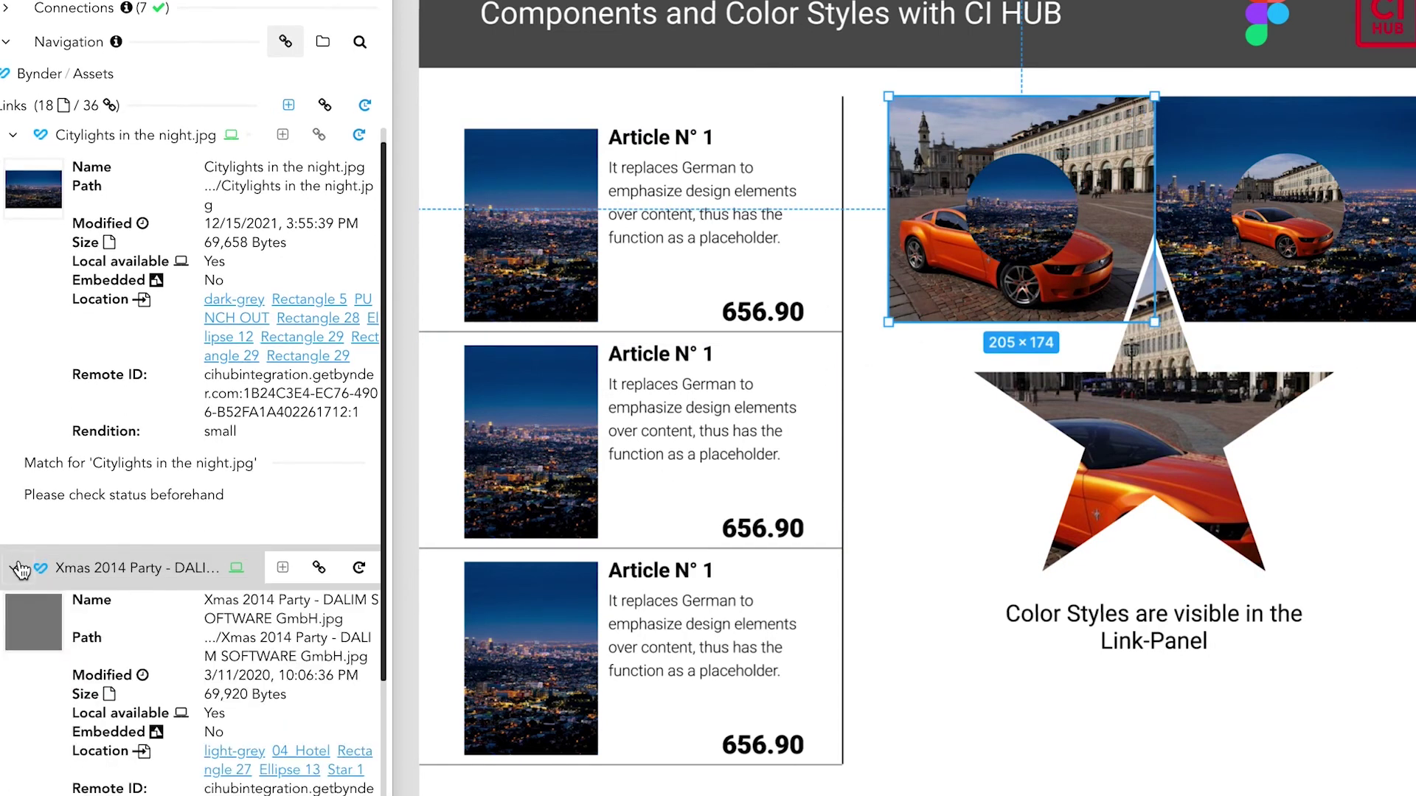
click(213, 760)
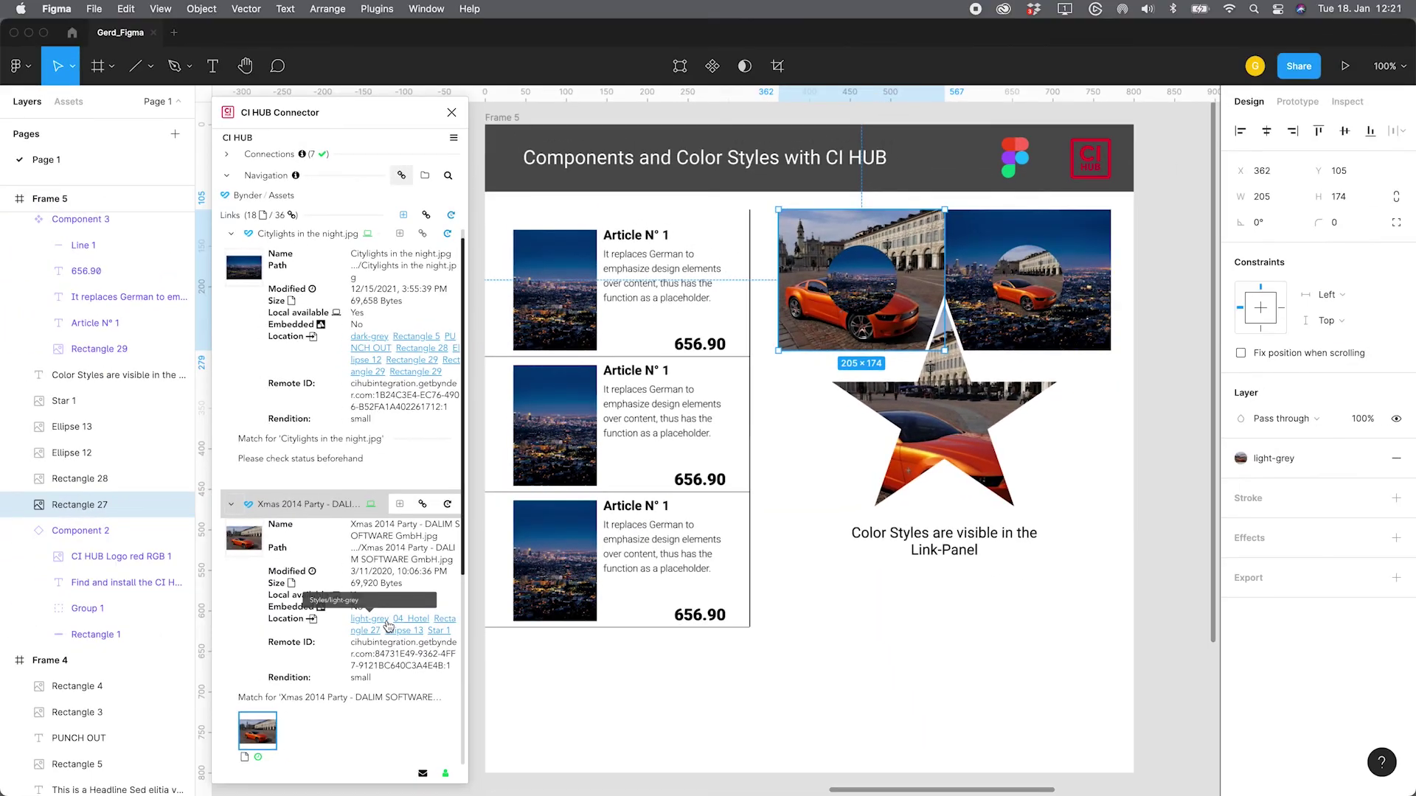
click(852, 648)
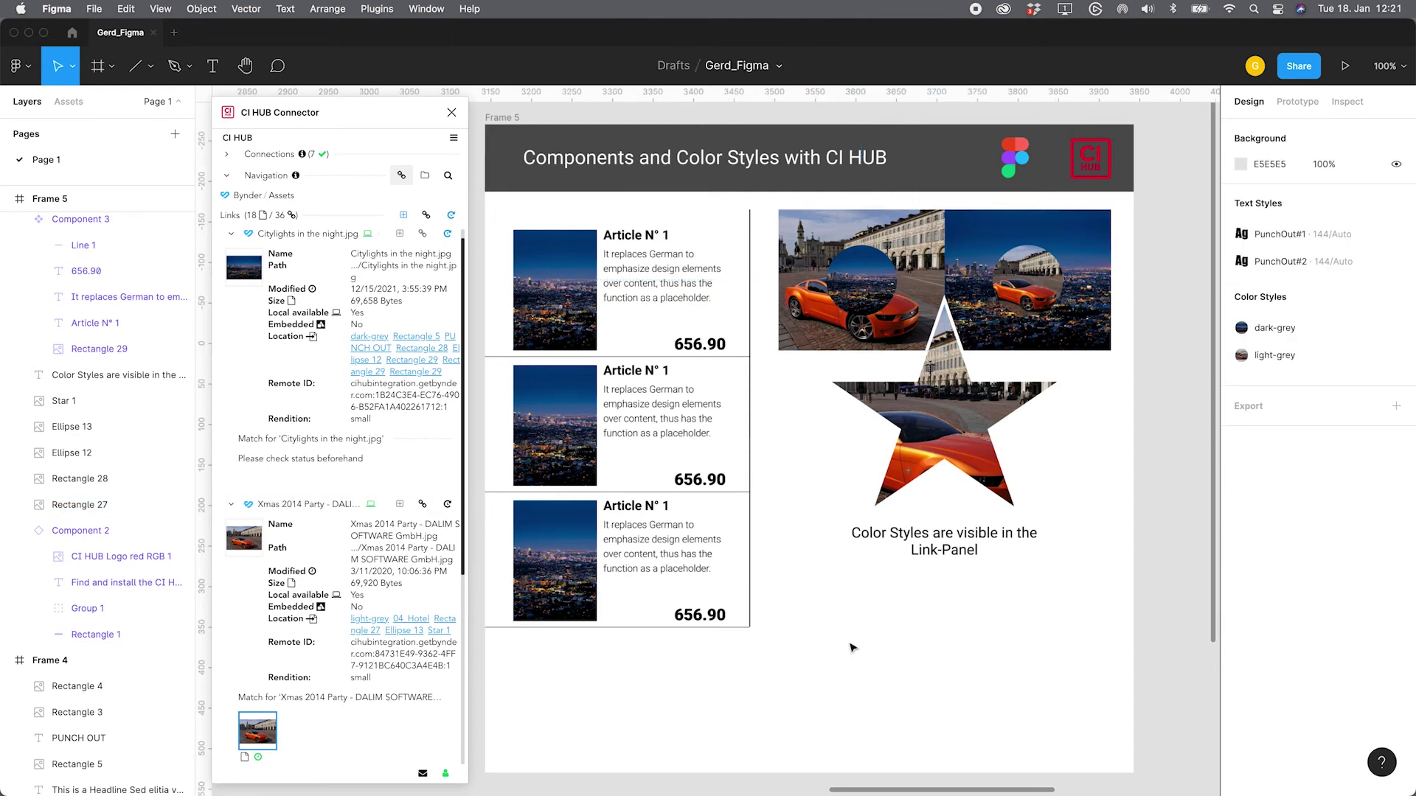
Move to Frame 6 and collapse the Citylights and Xmas 2014 Party link details
scroll(851, 647, right, 10)
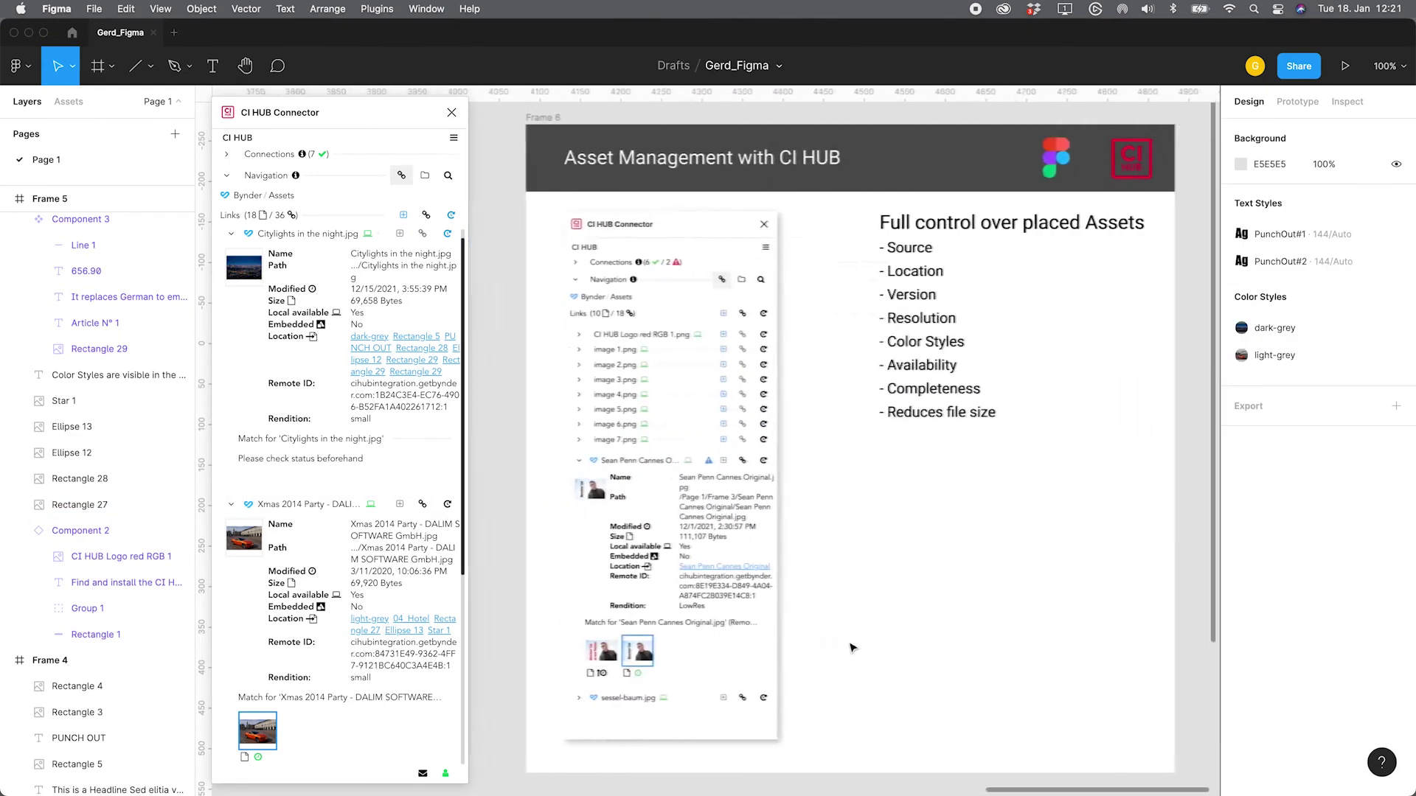
scroll(852, 648, left, 1)
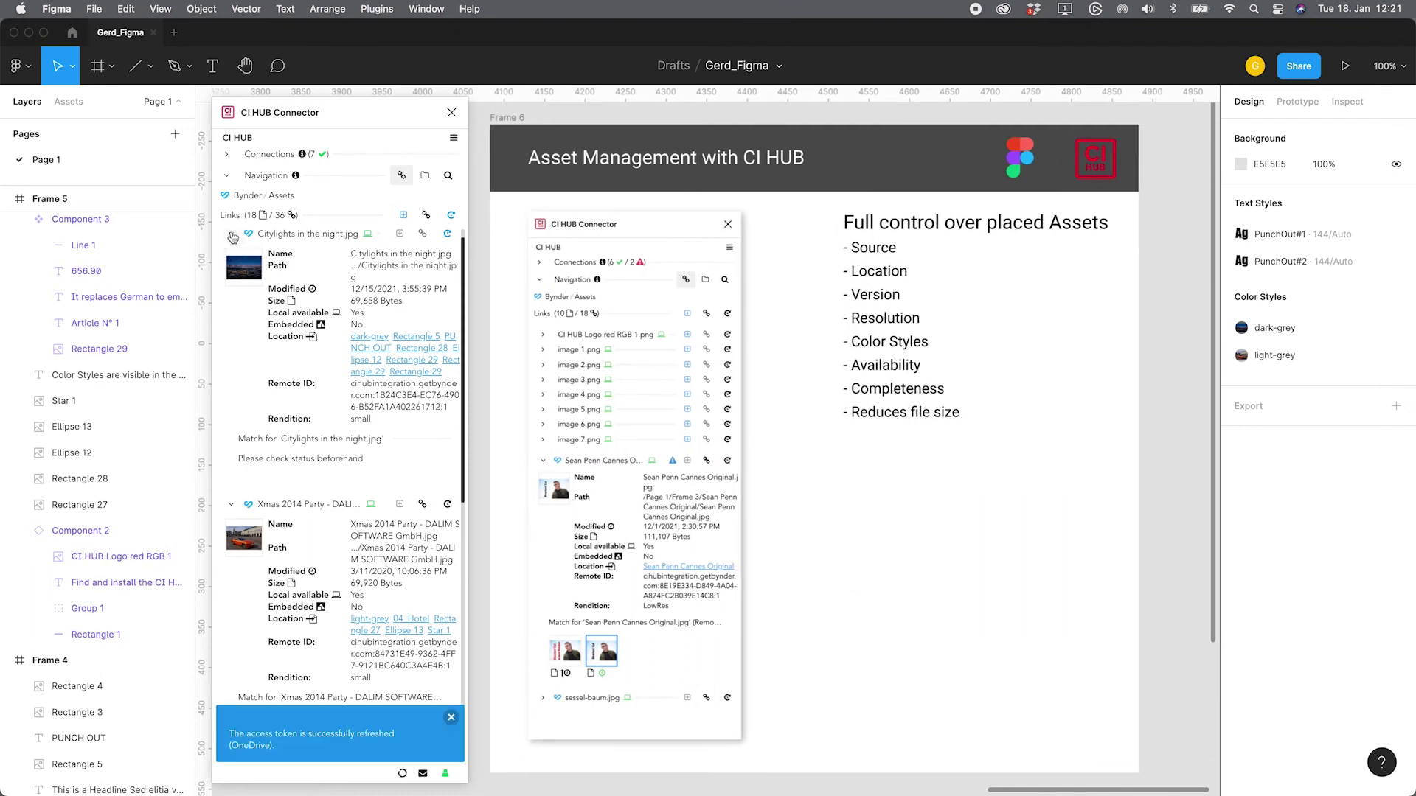
click(231, 237)
click(232, 257)
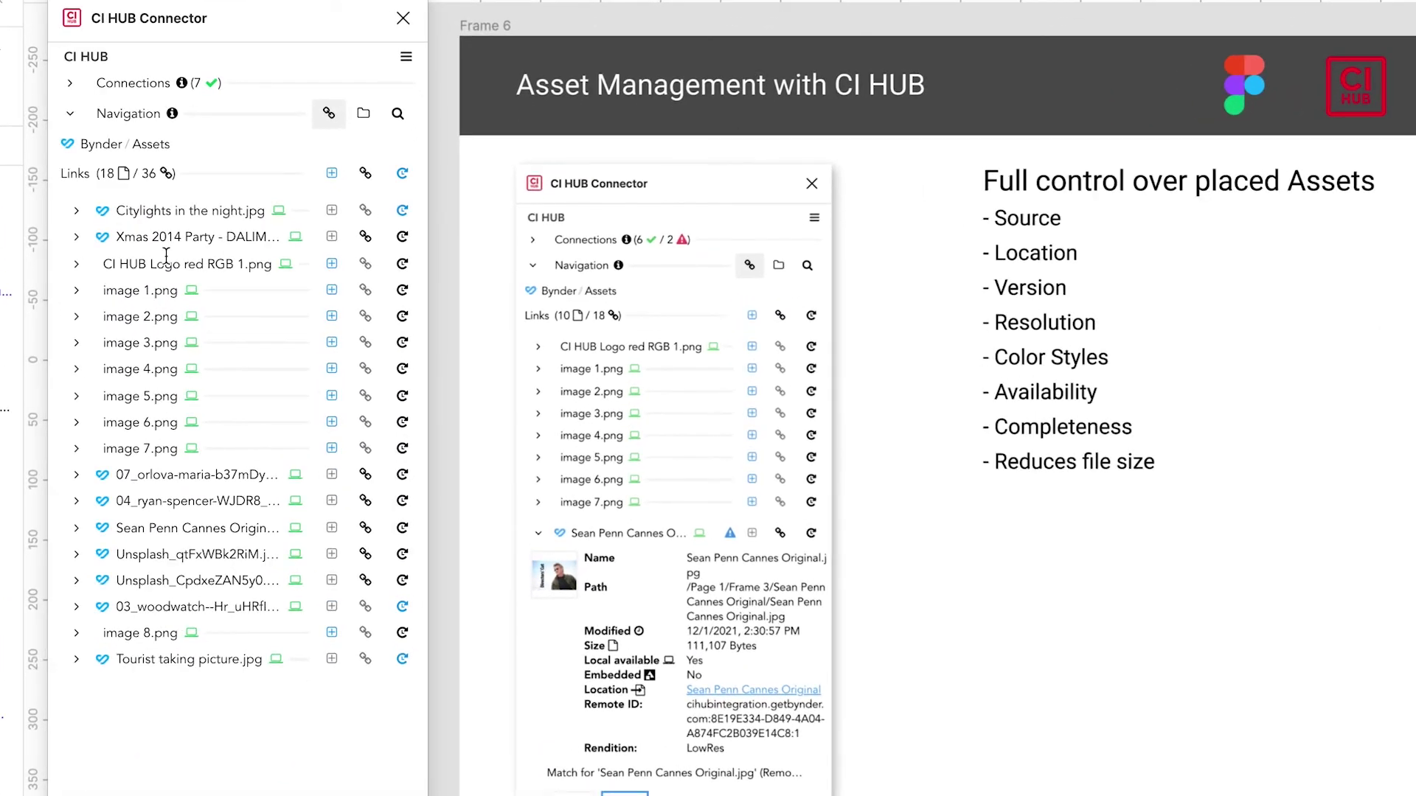
Start adding image 8.png to the asset library, cancel it, then check all 18 links' status
click(673, 258)
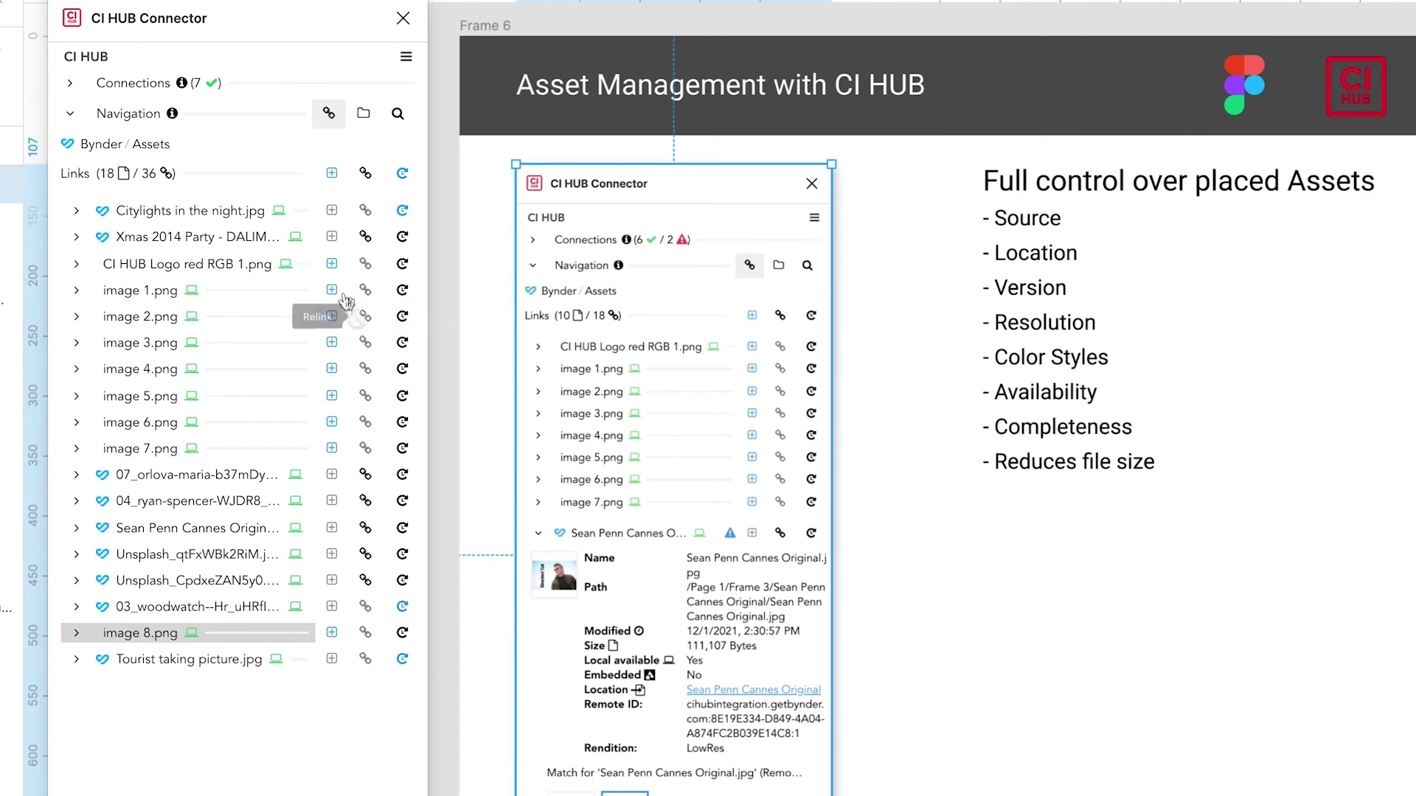
click(331, 634)
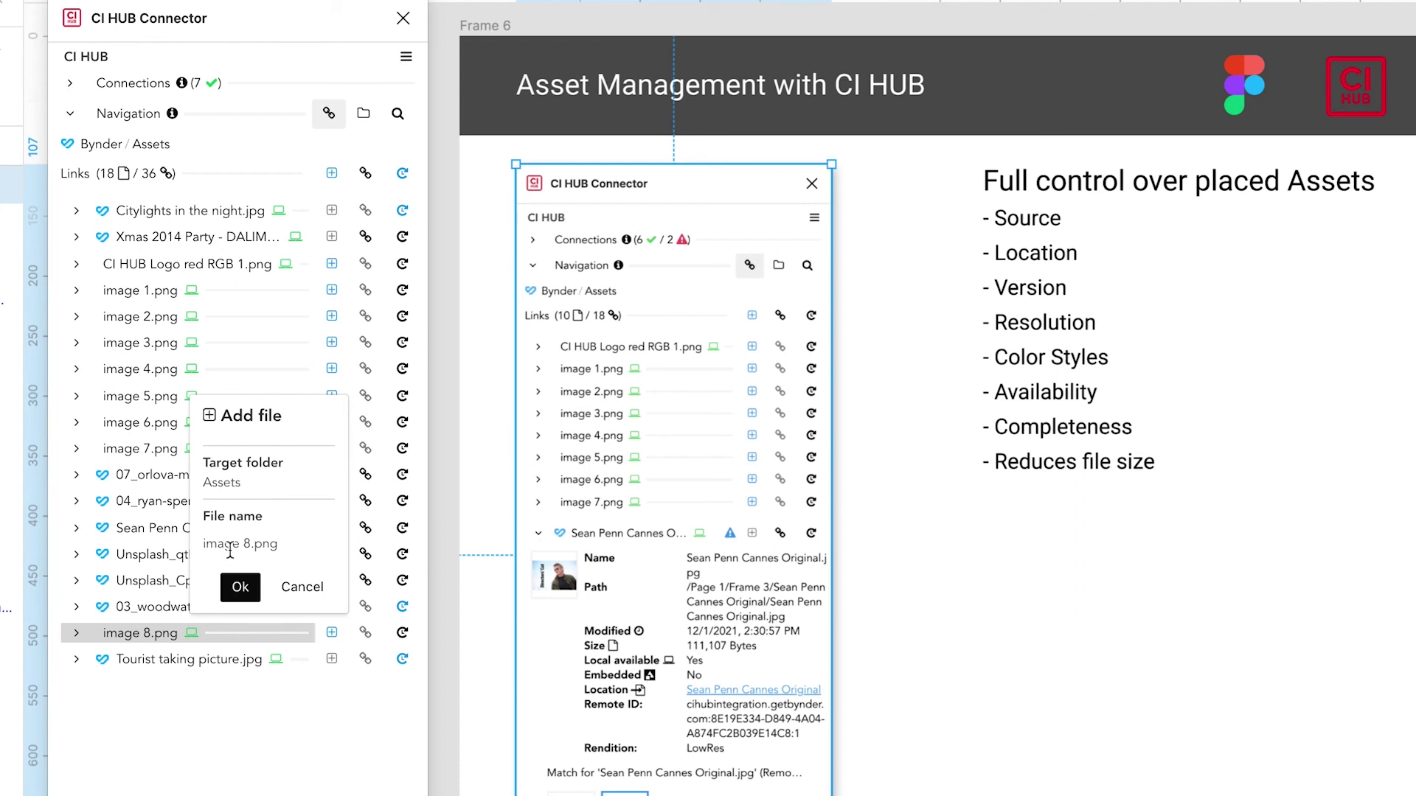
click(304, 586)
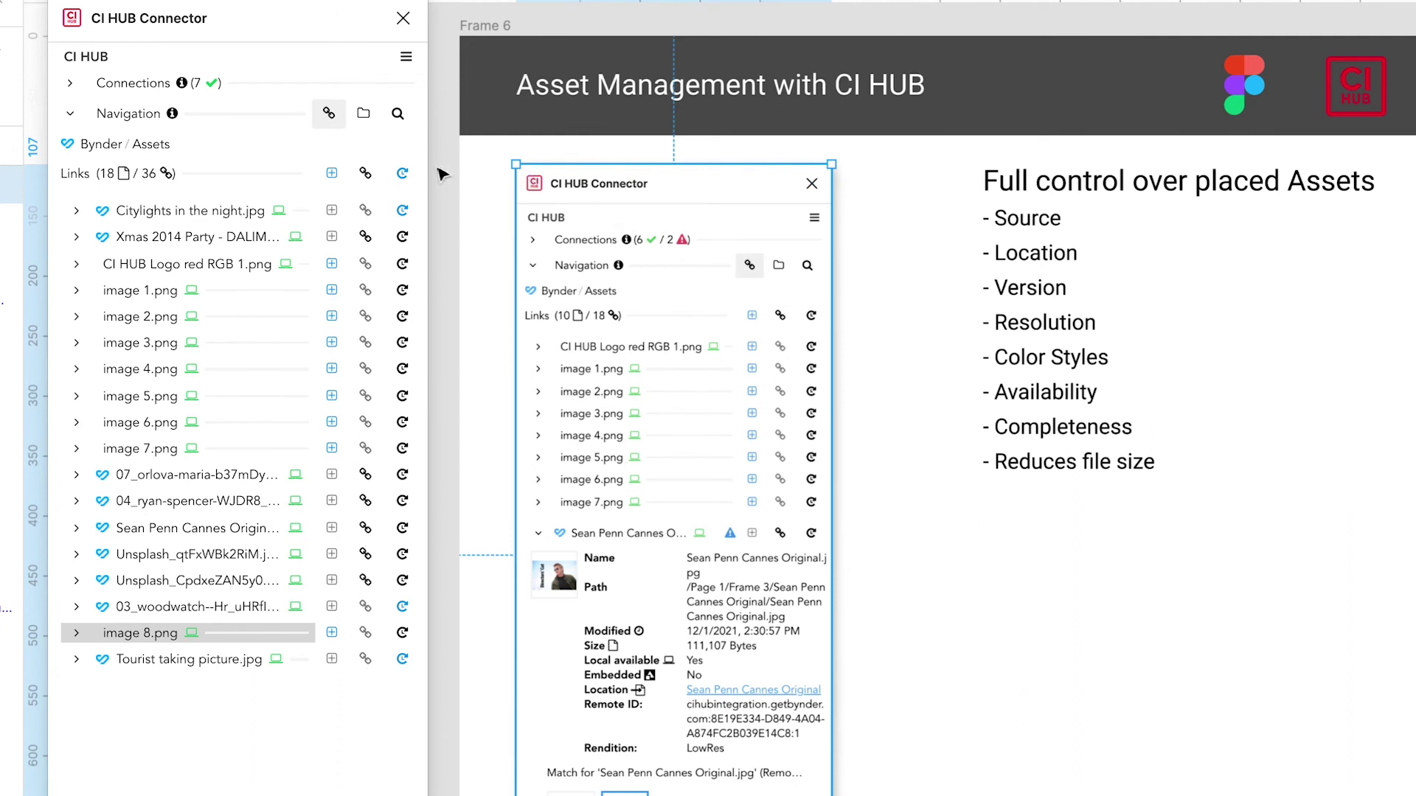
click(401, 175)
Open the Relink options for all 18 linked files and cancel without relinking
click(365, 174)
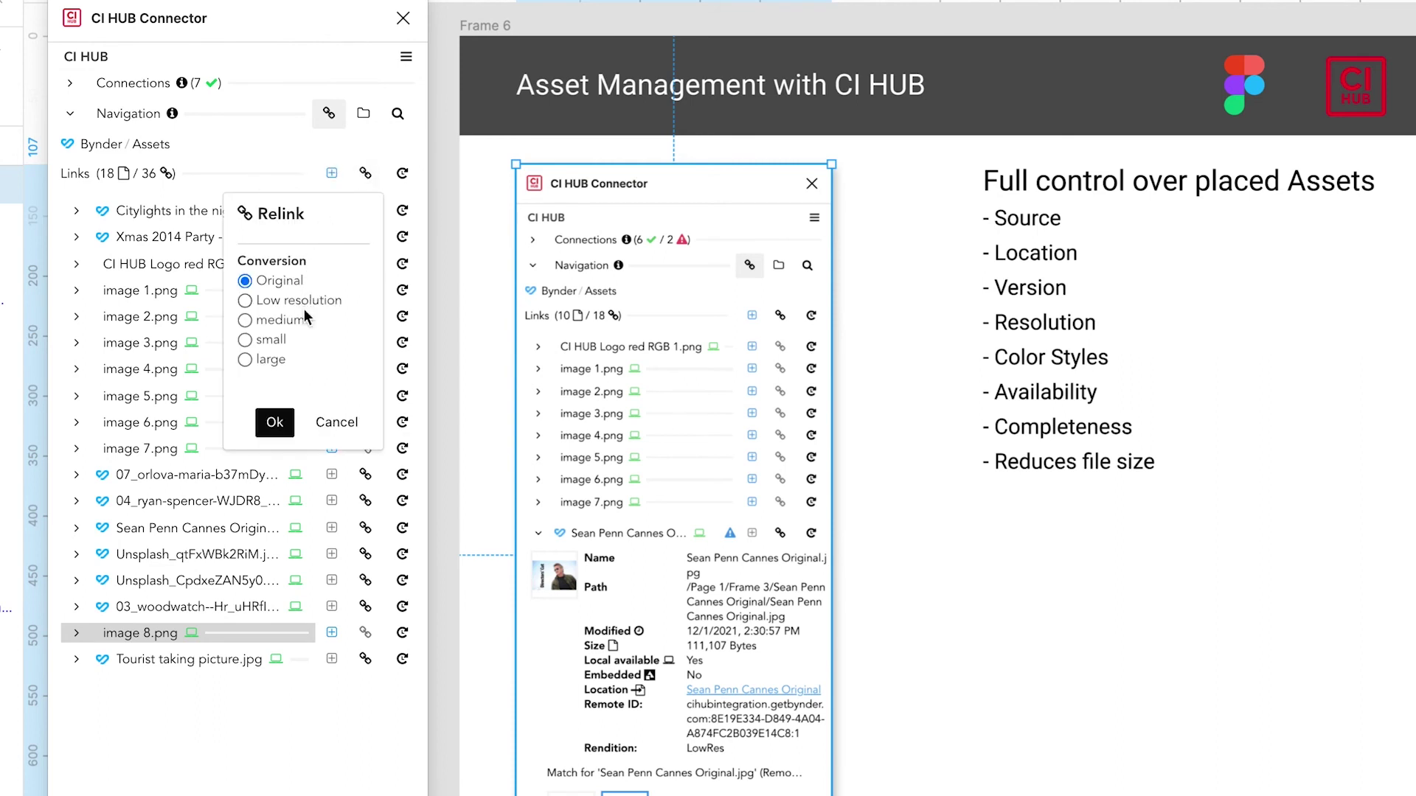
click(337, 423)
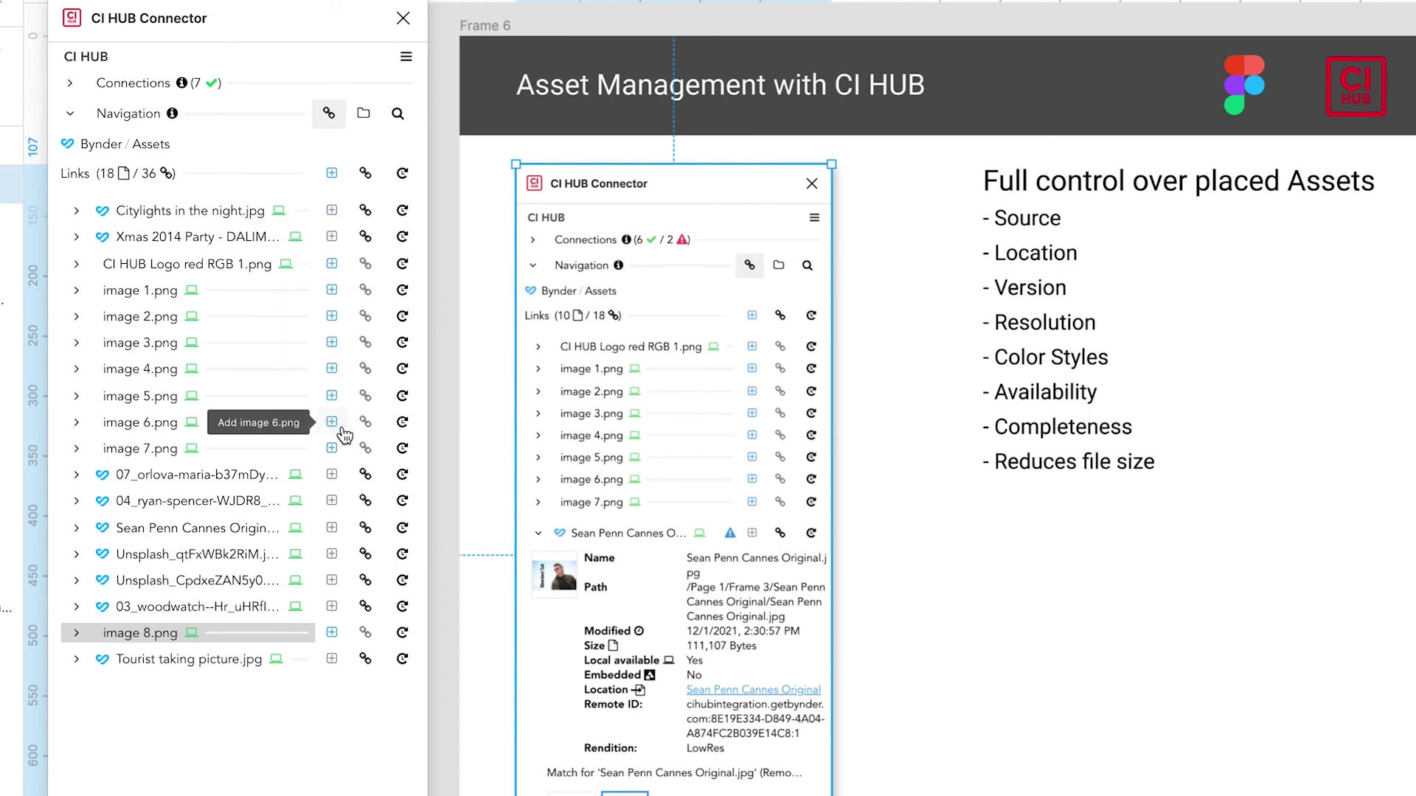